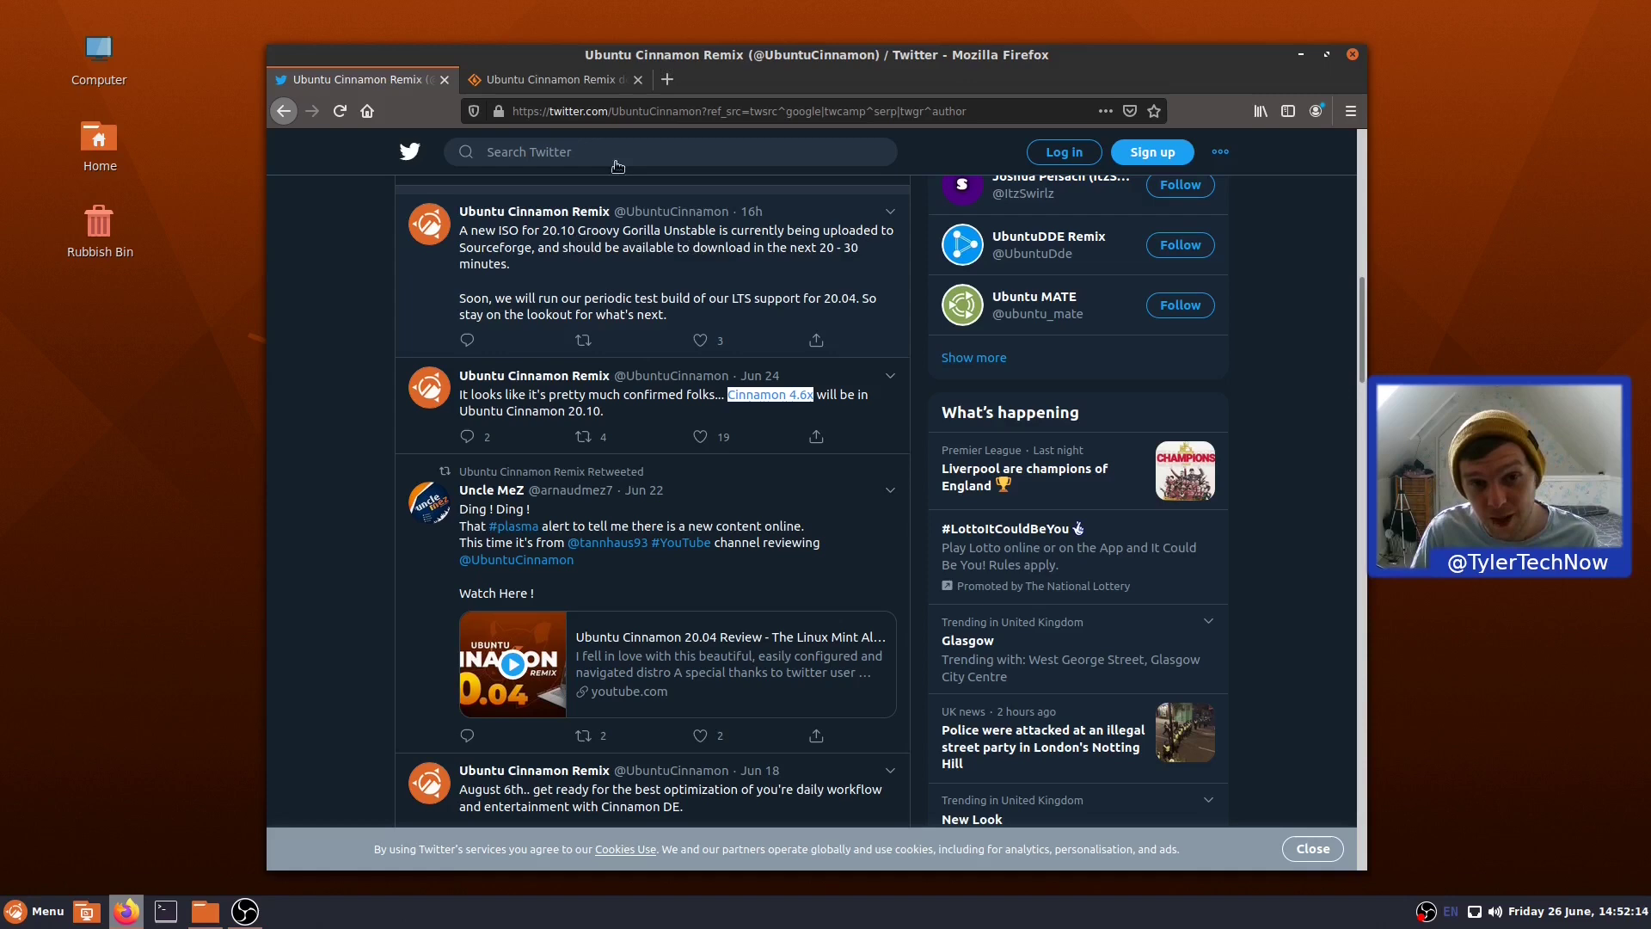
Glance at the SourceForge page, then confirm Cinnamon 4.4.8-4 is installed via apt-cache policy and close the terminal.
click(551, 80)
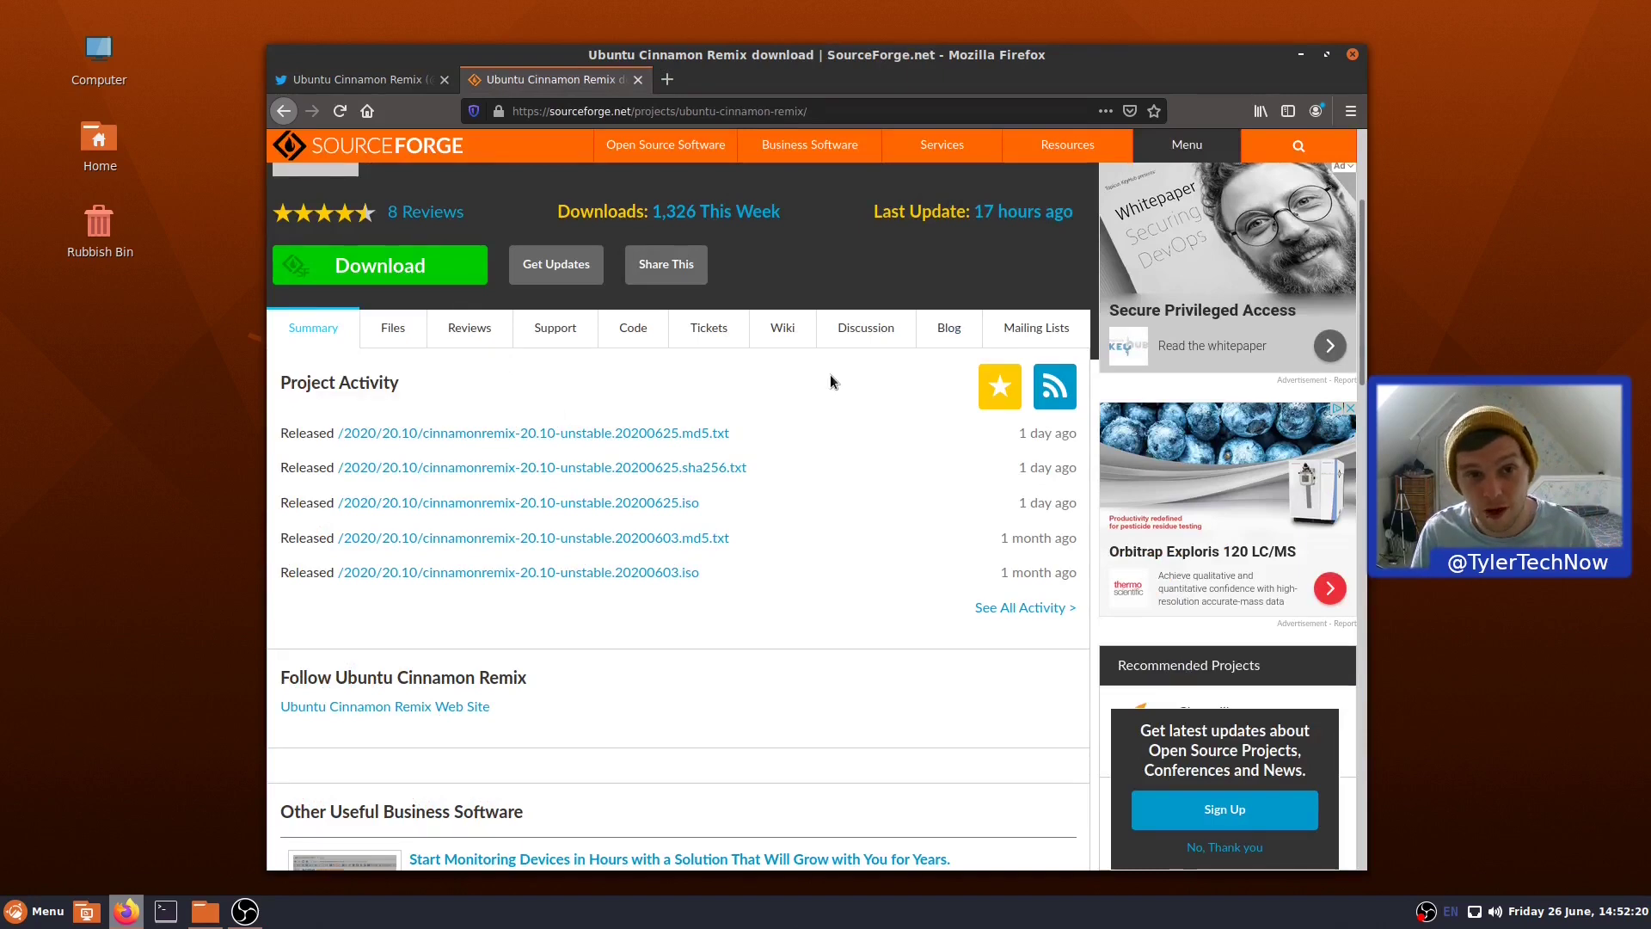
click(357, 79)
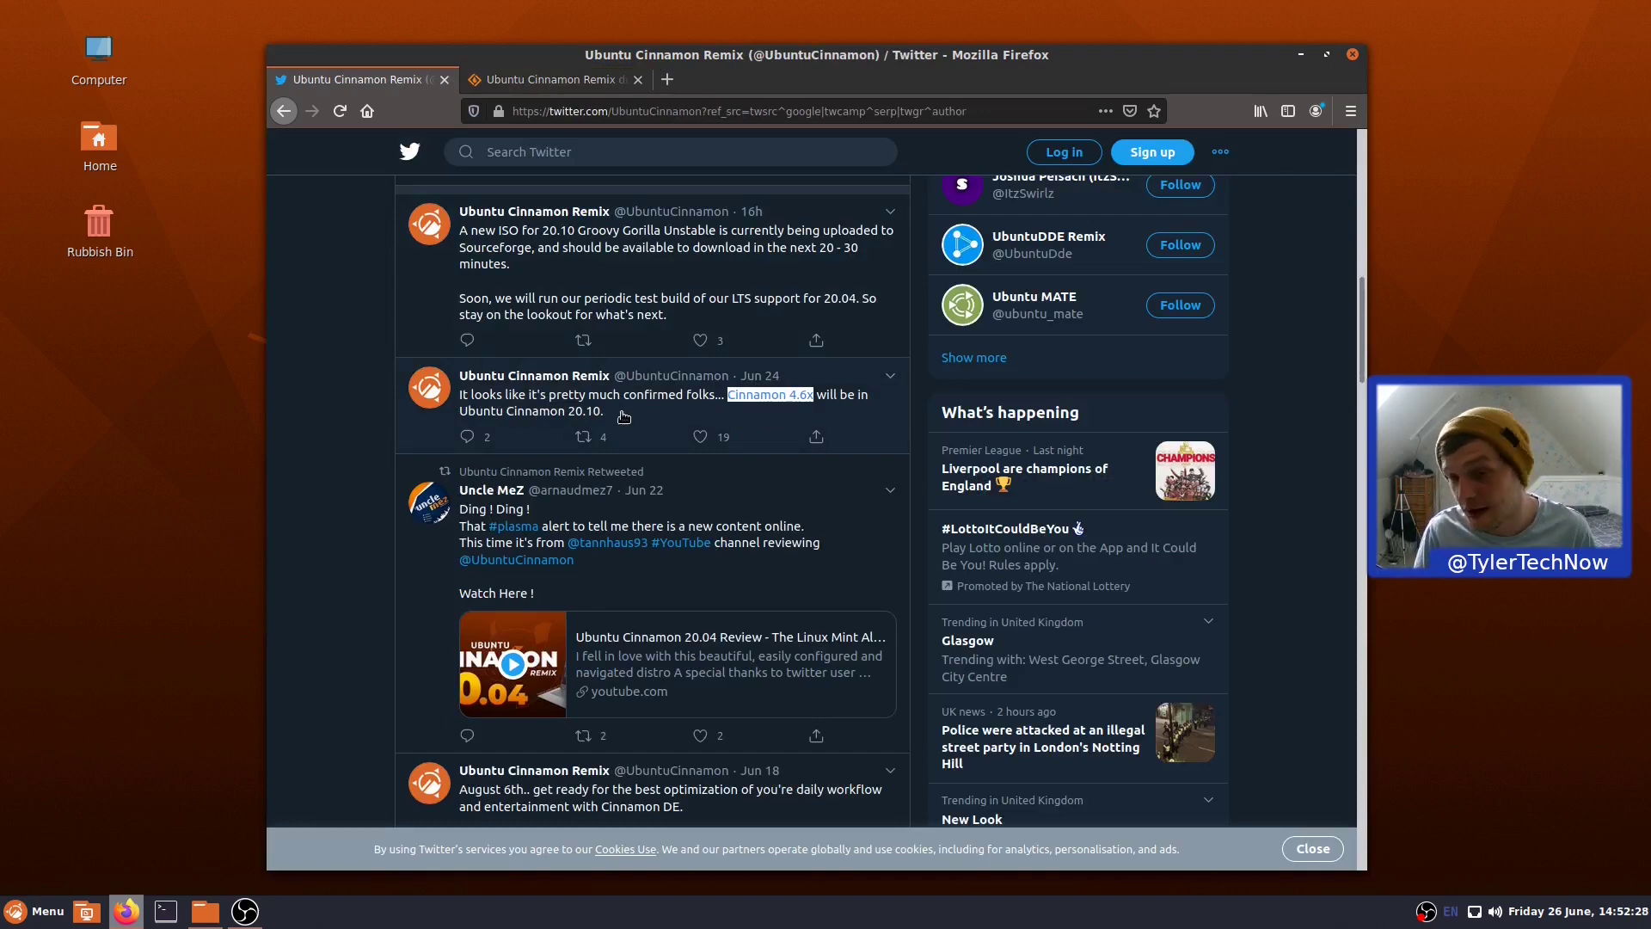
key(ctrl+alt+t)
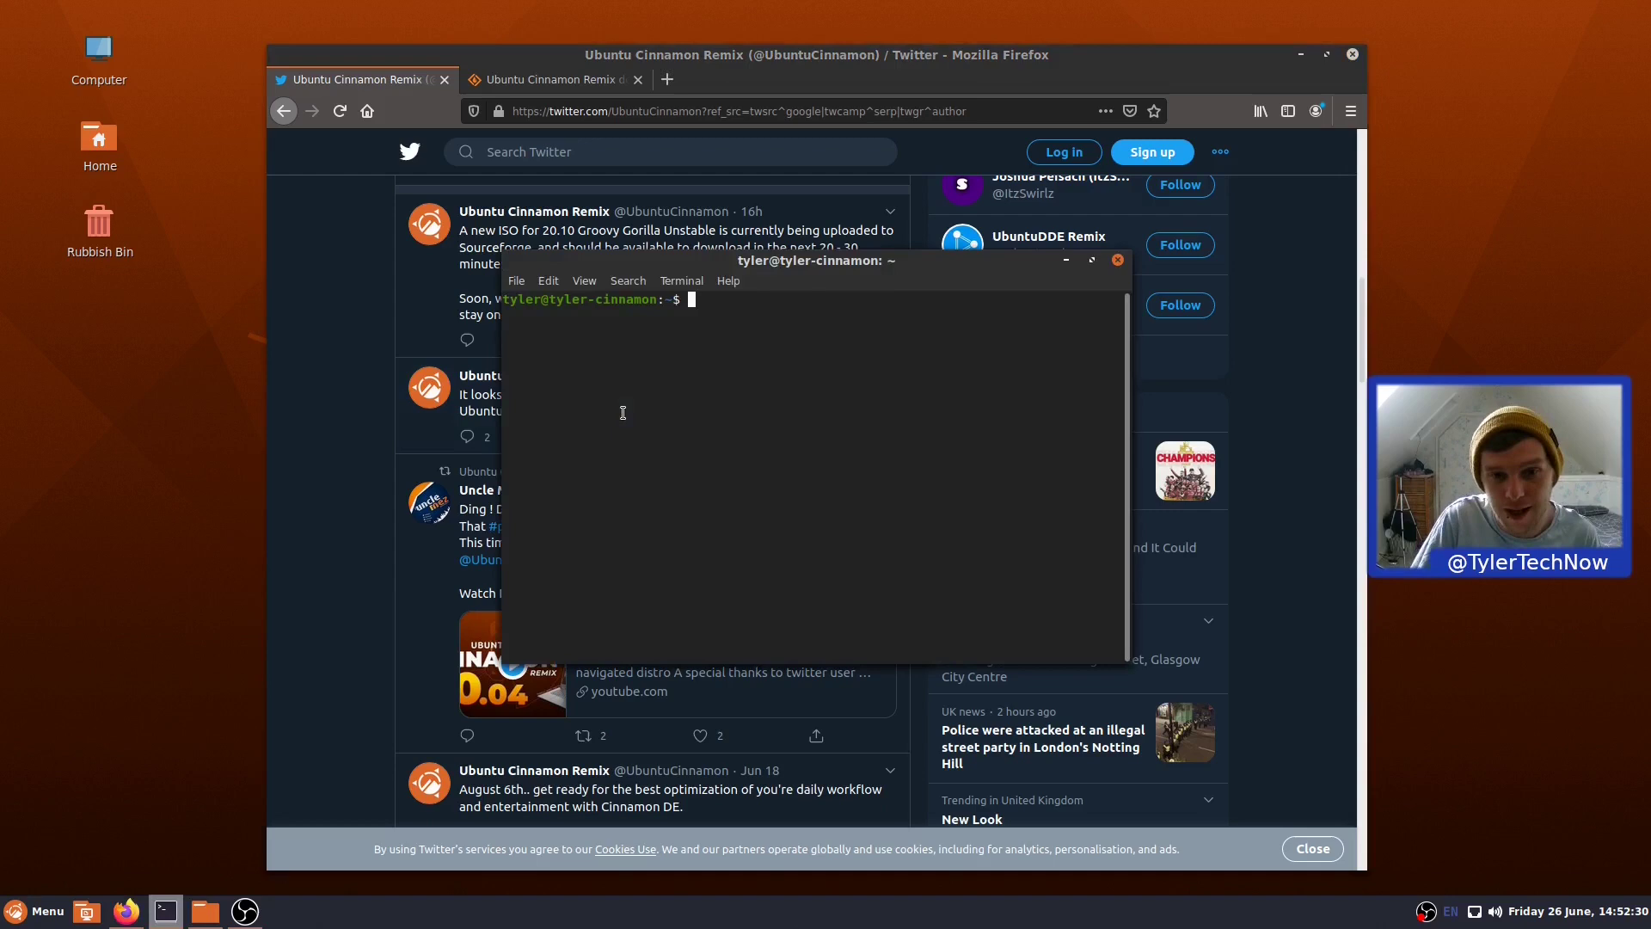
text(apt-cache policy cinnamon)
key(Return)
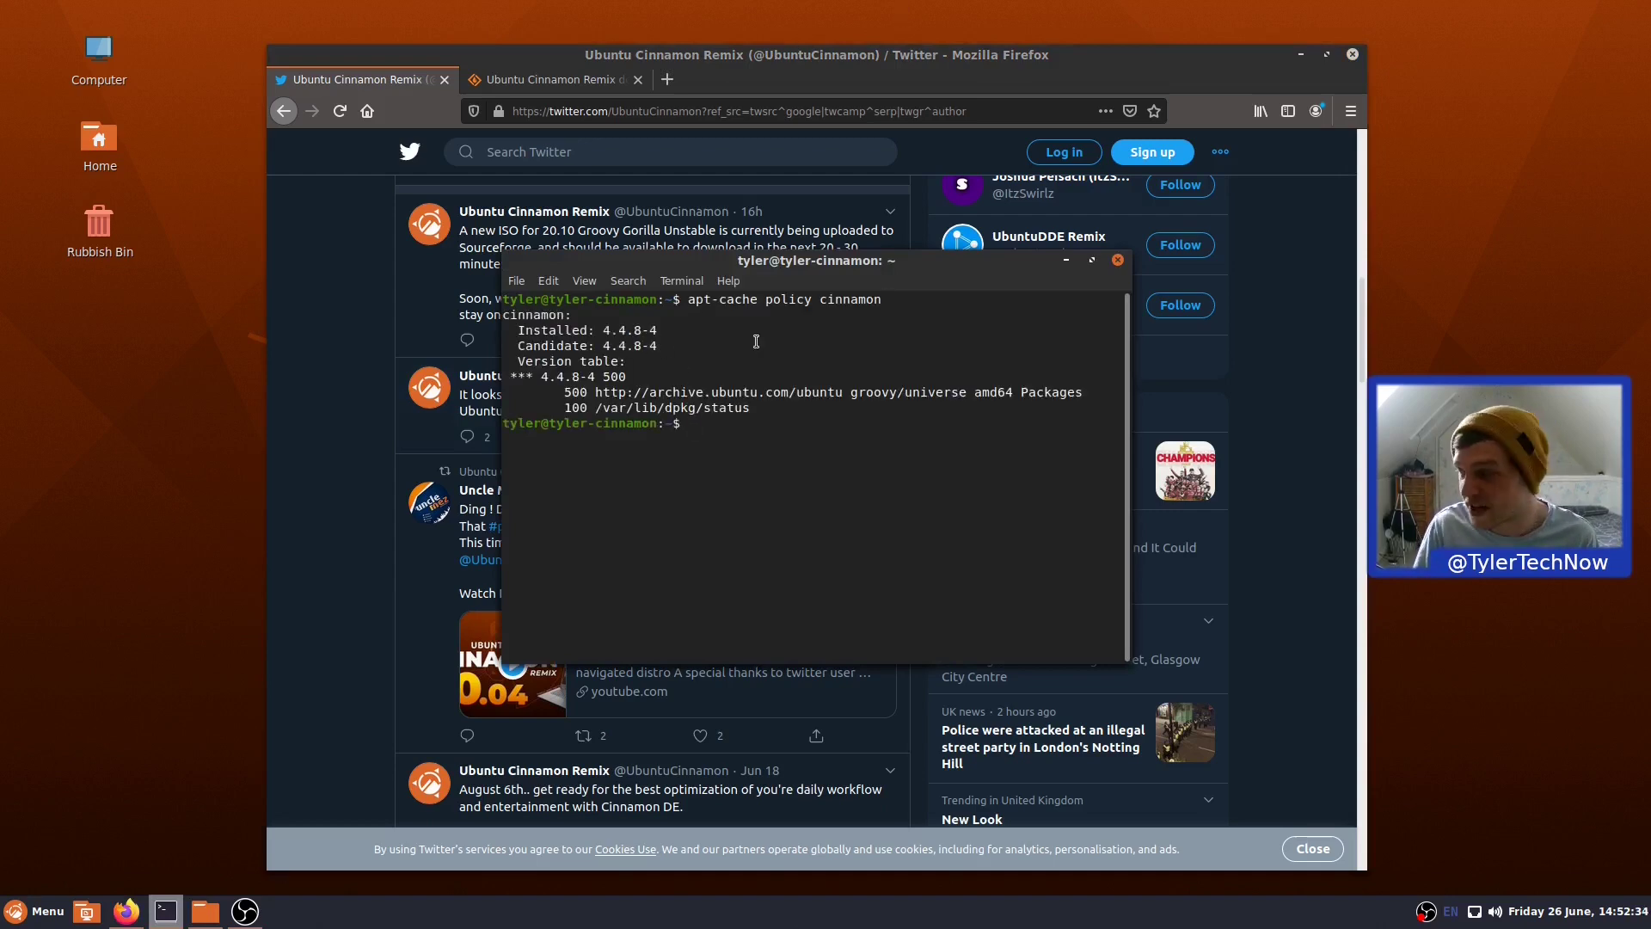
click(1118, 261)
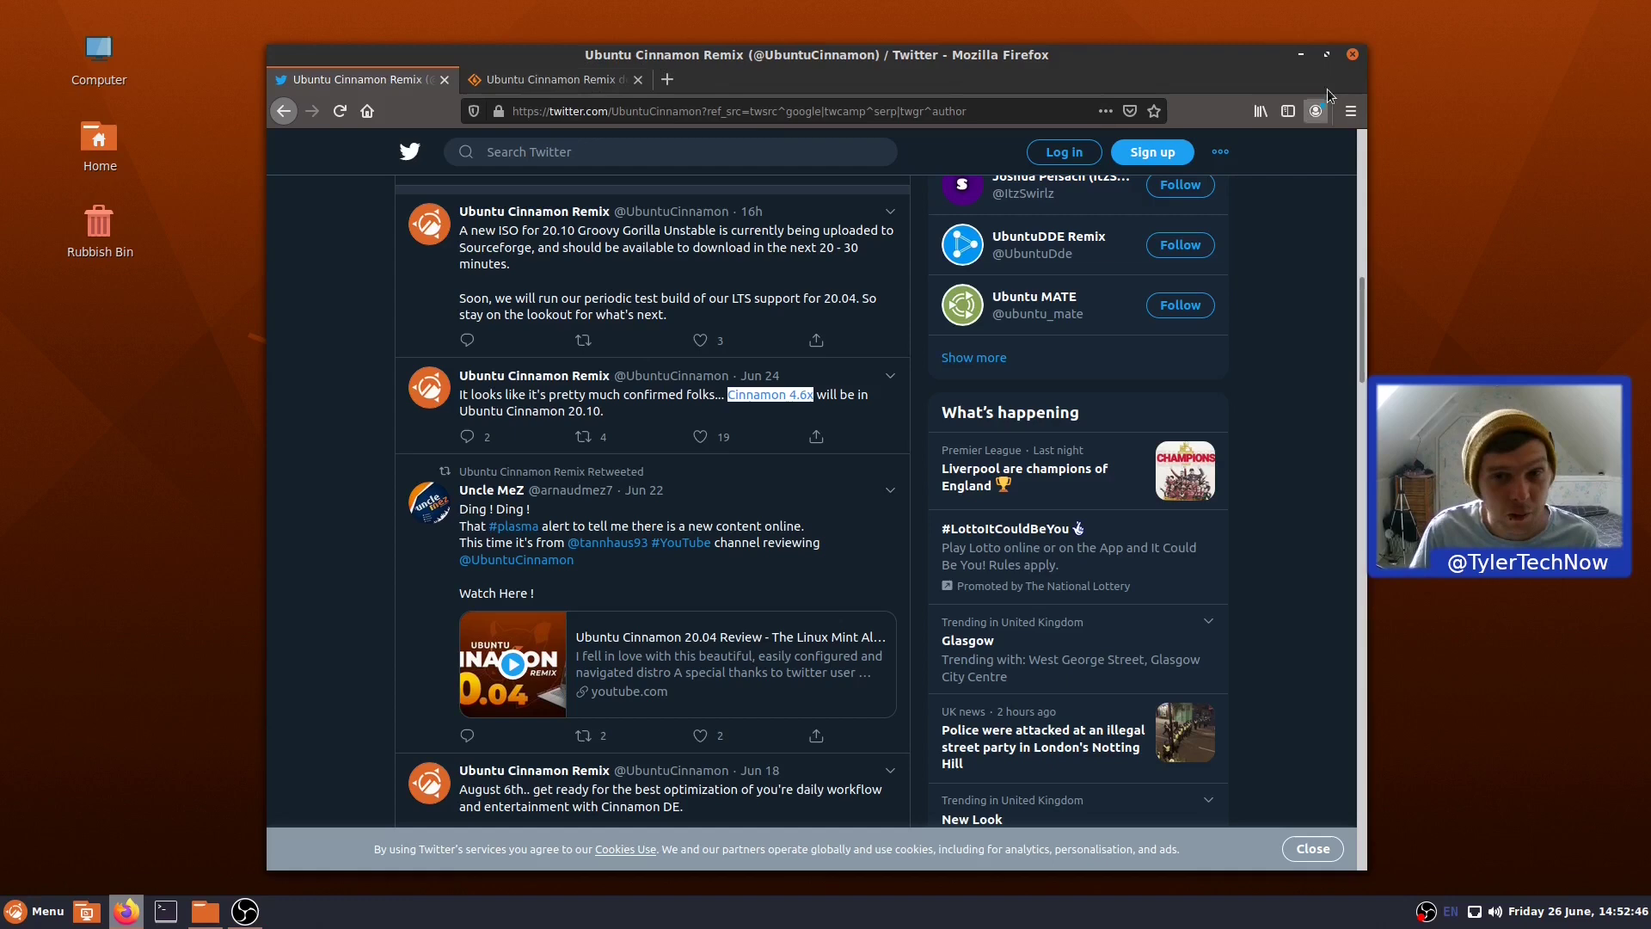
click(1302, 56)
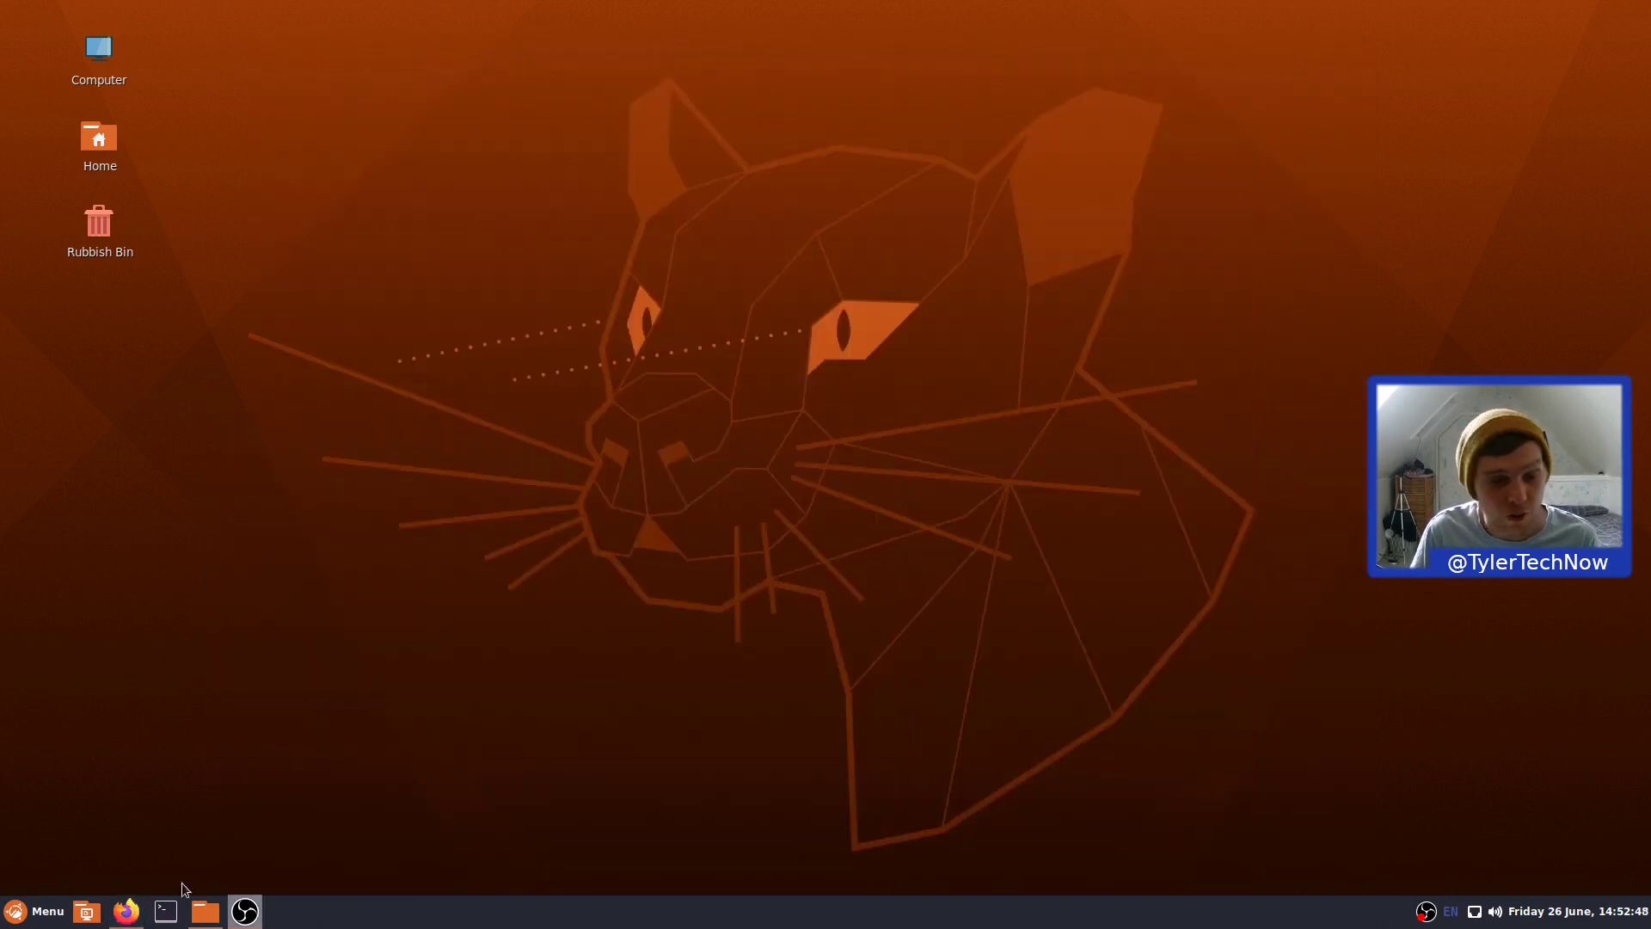
click(205, 911)
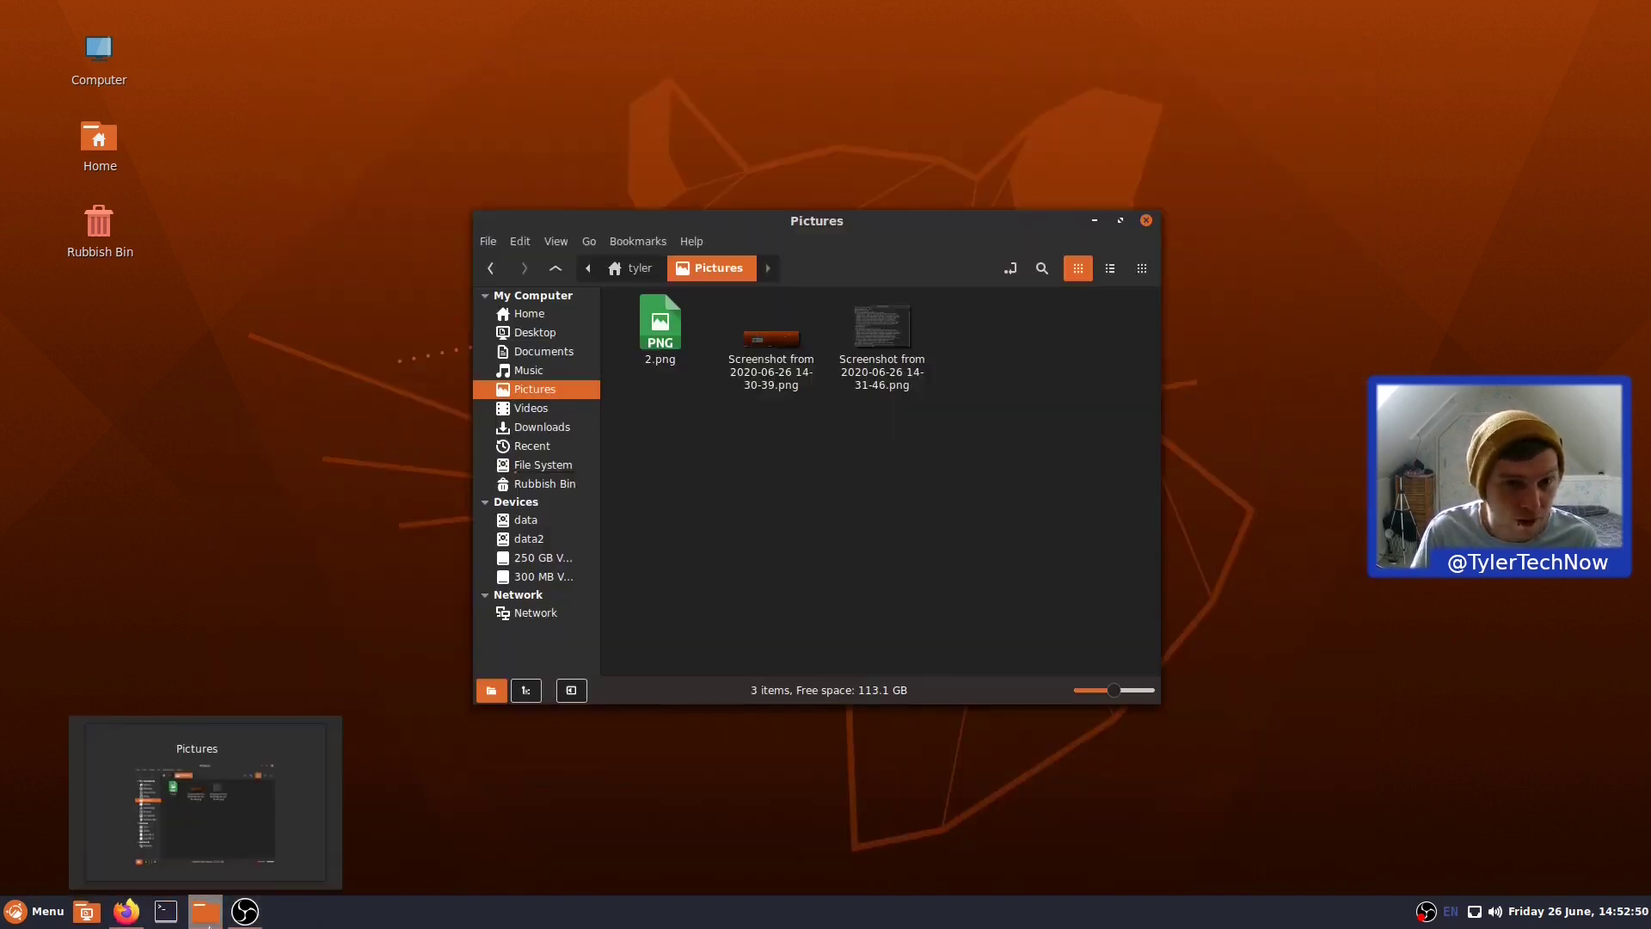
double_click(783, 346)
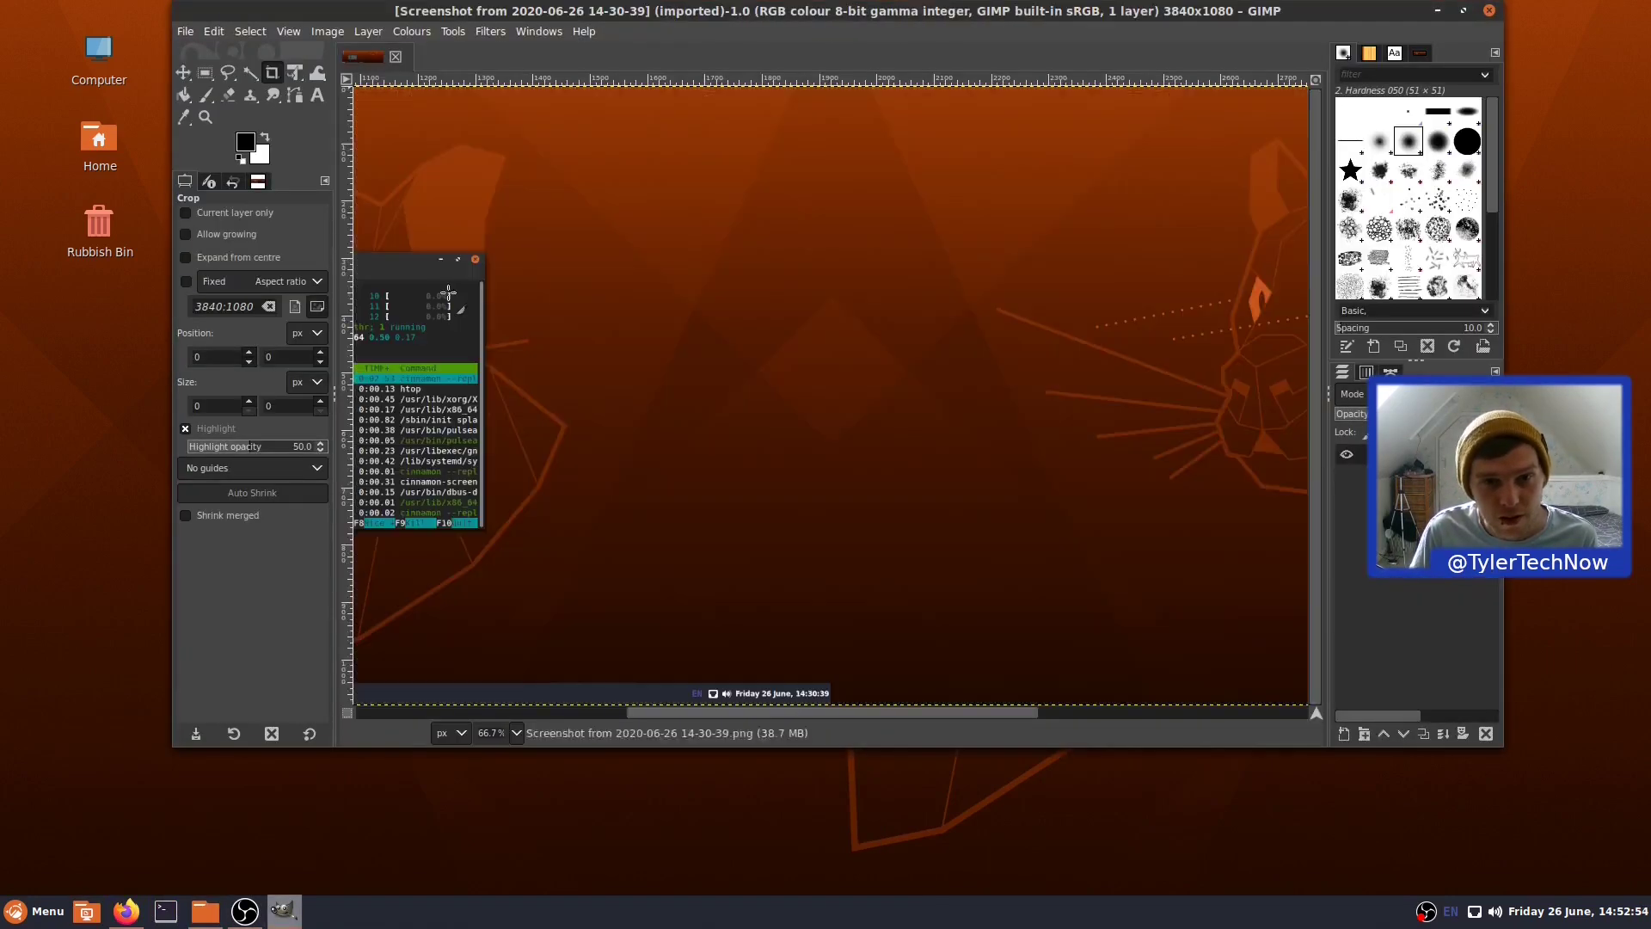
drag(824, 15, 820, 99)
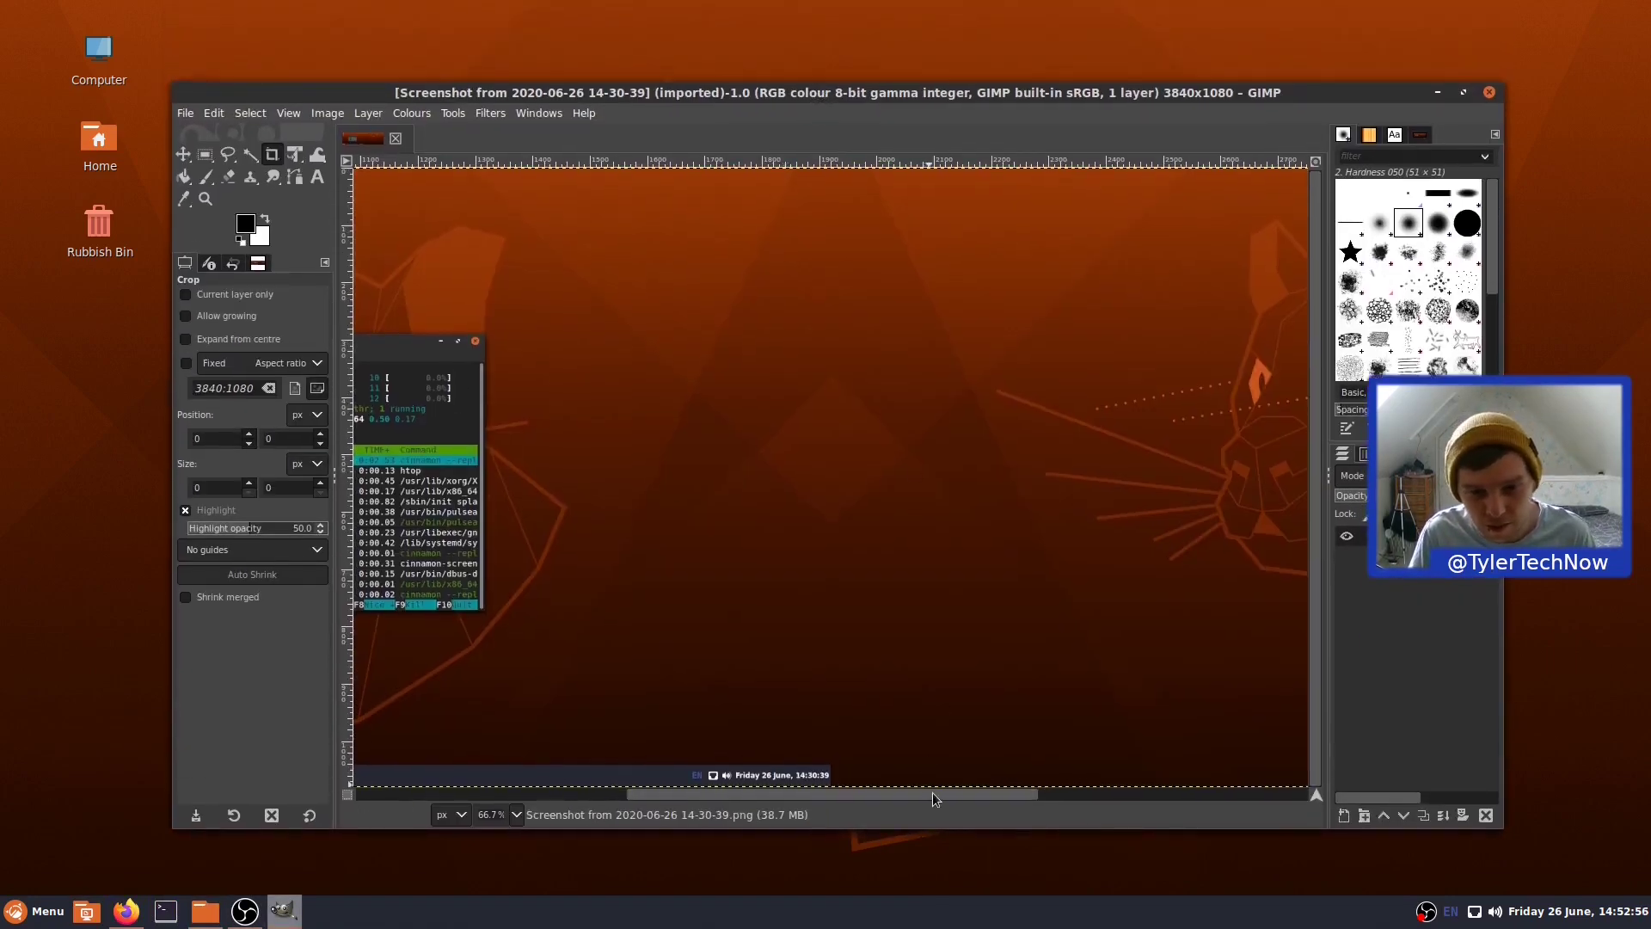
drag(938, 793, 750, 804)
scroll(719, 462, up, 2)
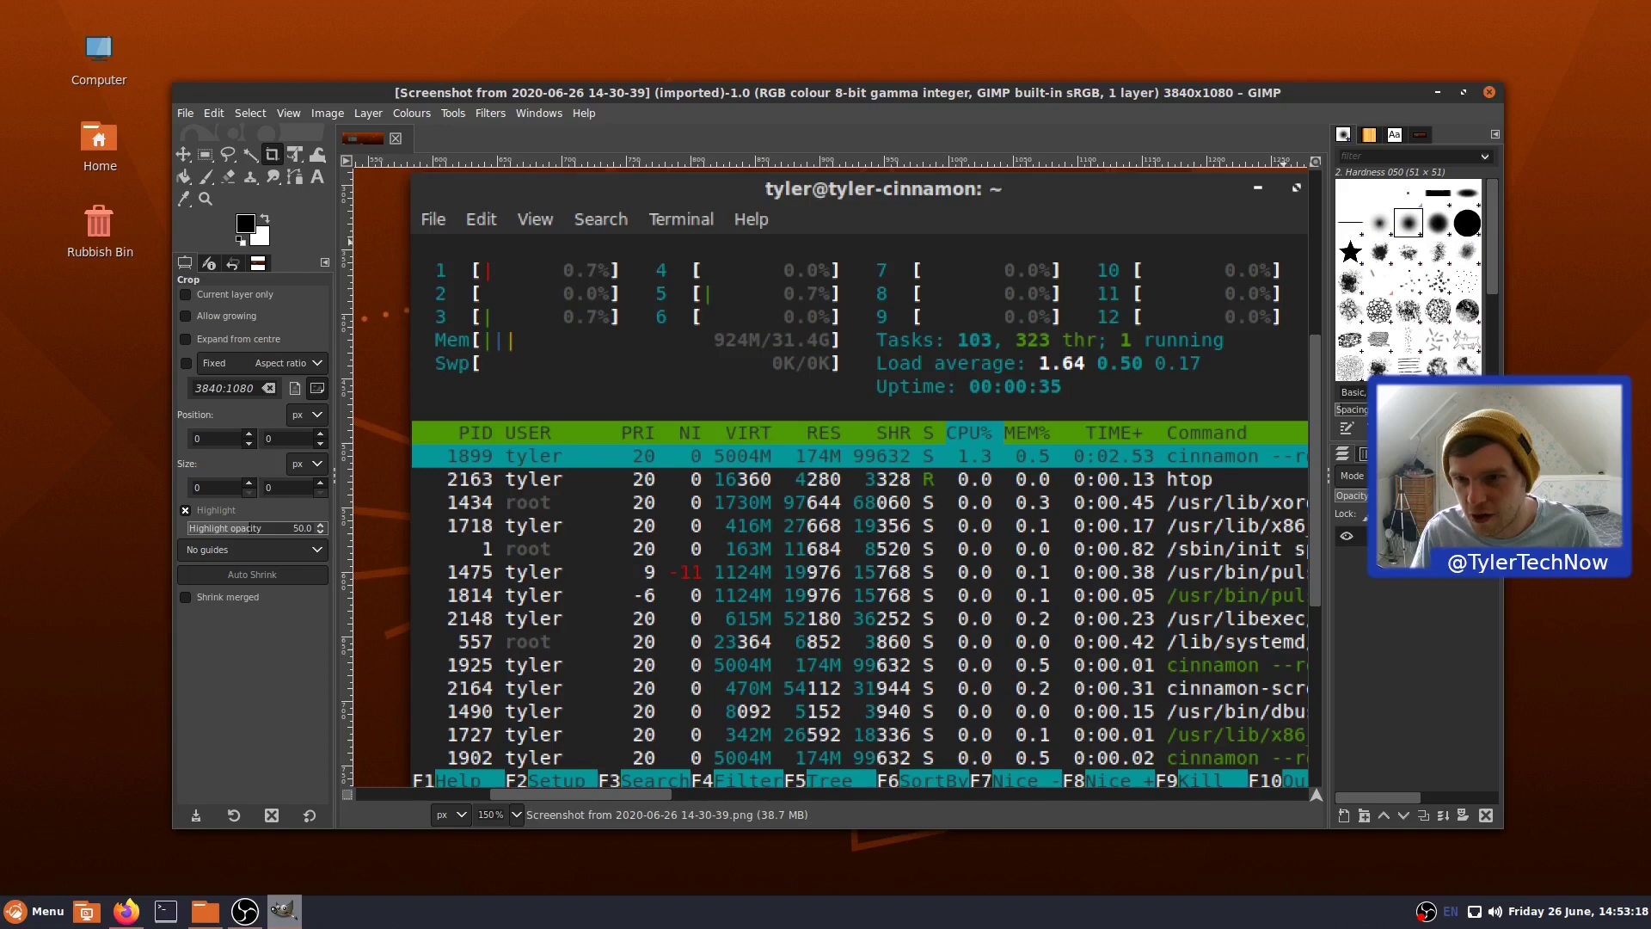
click(1490, 93)
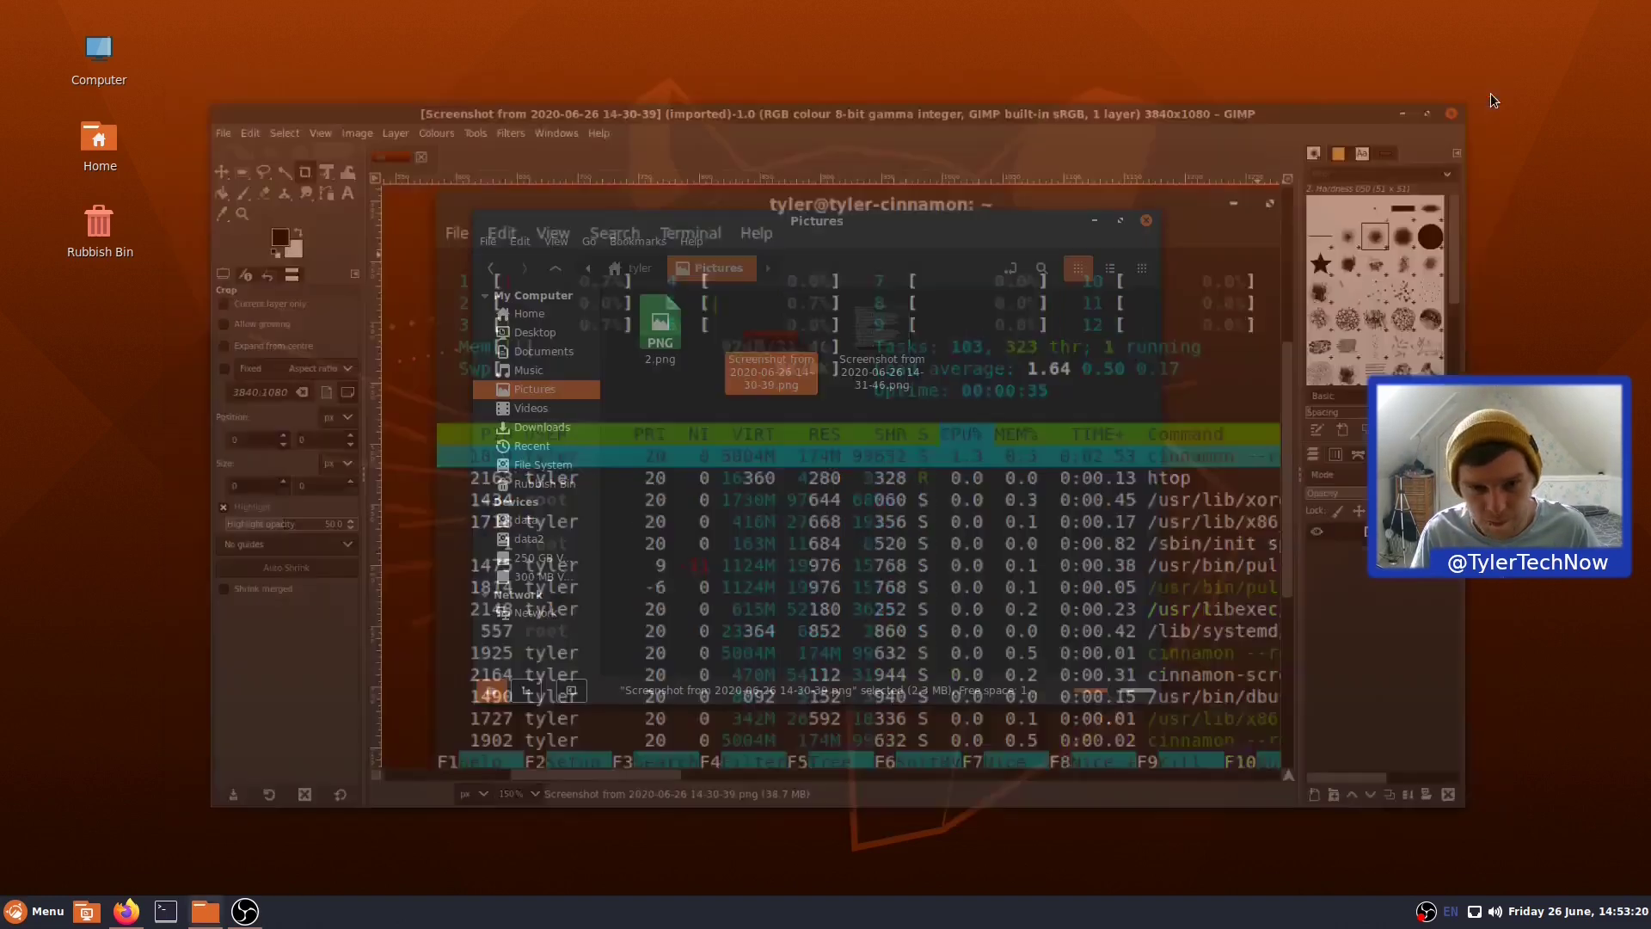
double_click(876, 337)
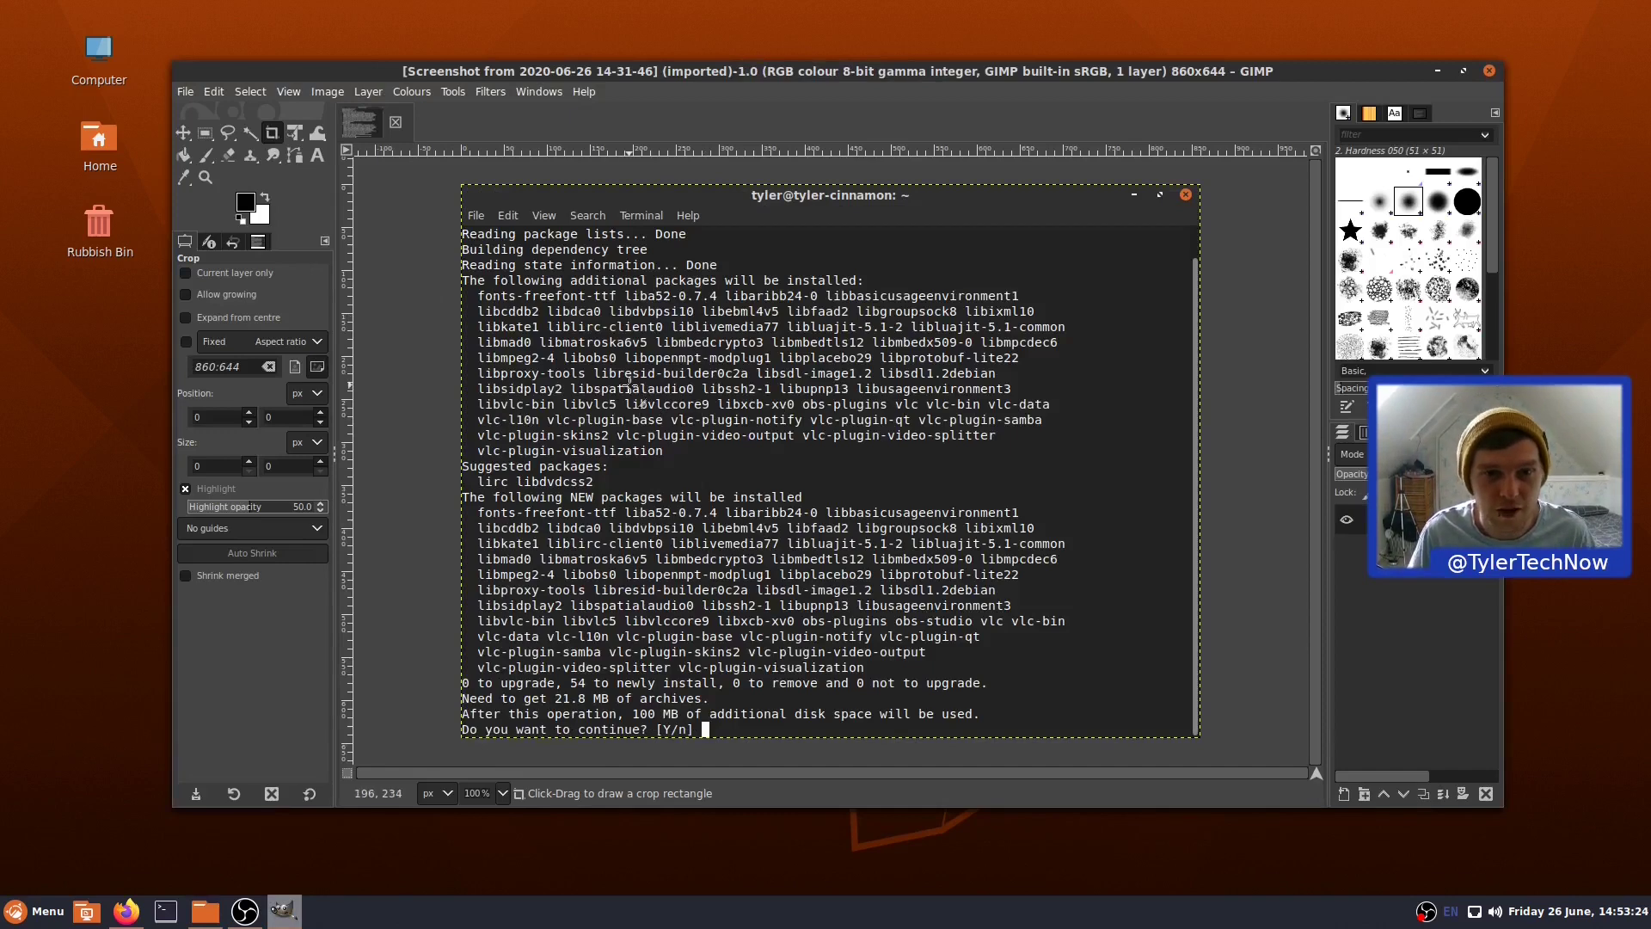
scroll(631, 386, up, 2)
scroll(631, 386, down, 1)
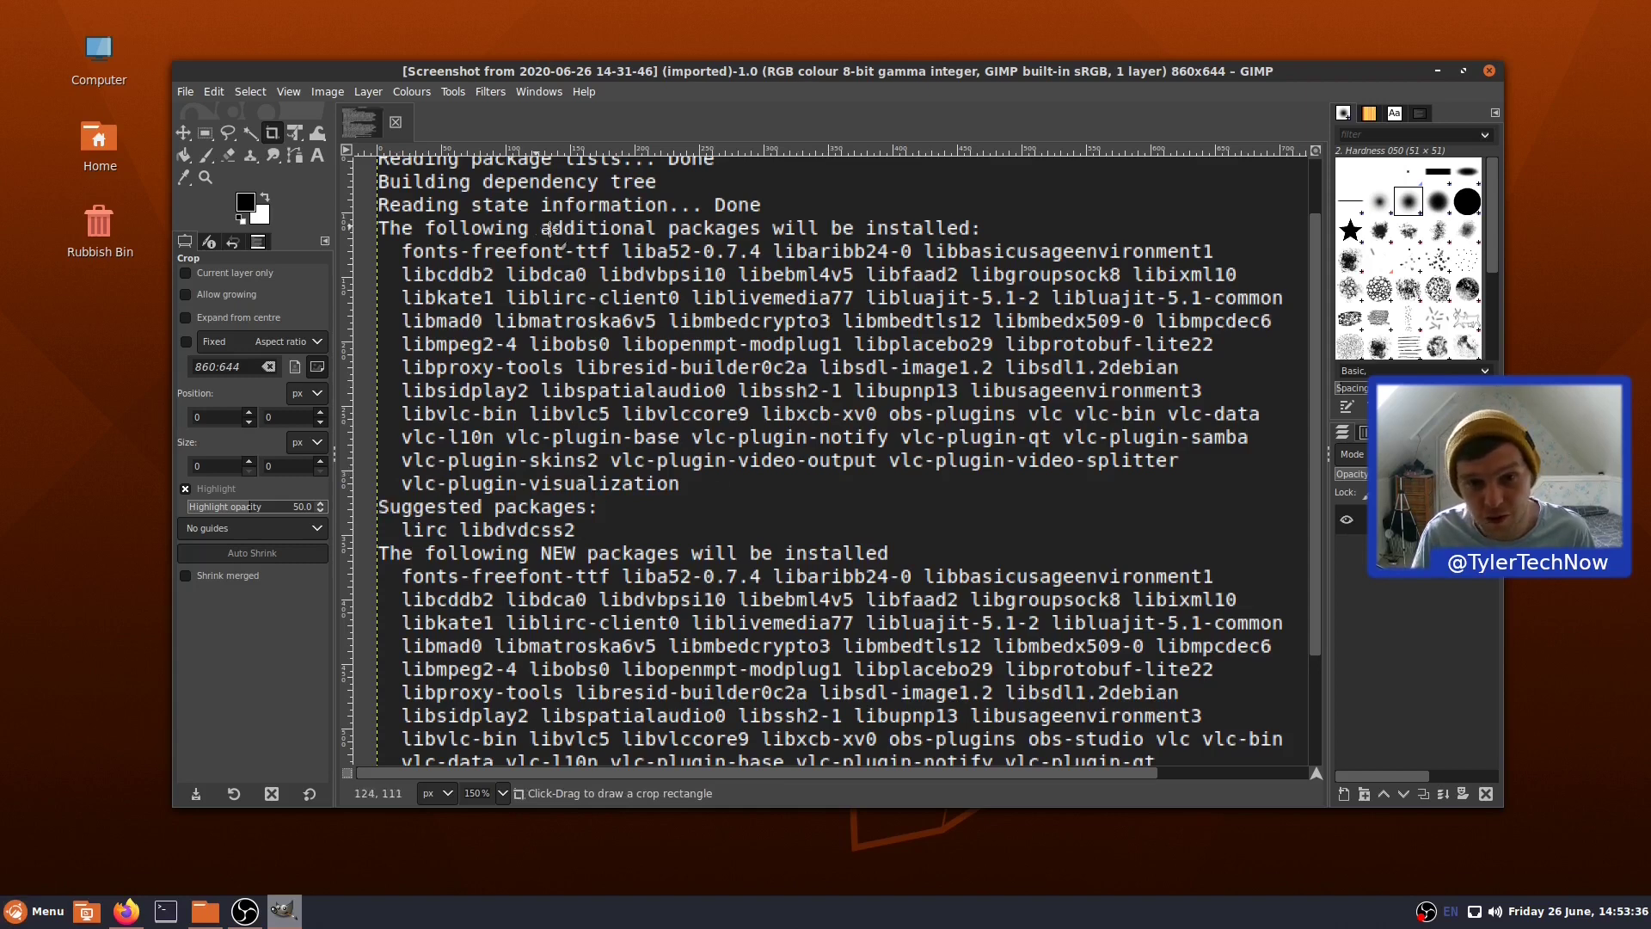
scroll(548, 228, up, 2)
Browse the applications menu's Sound & Video category, then dismiss the menu.
click(34, 911)
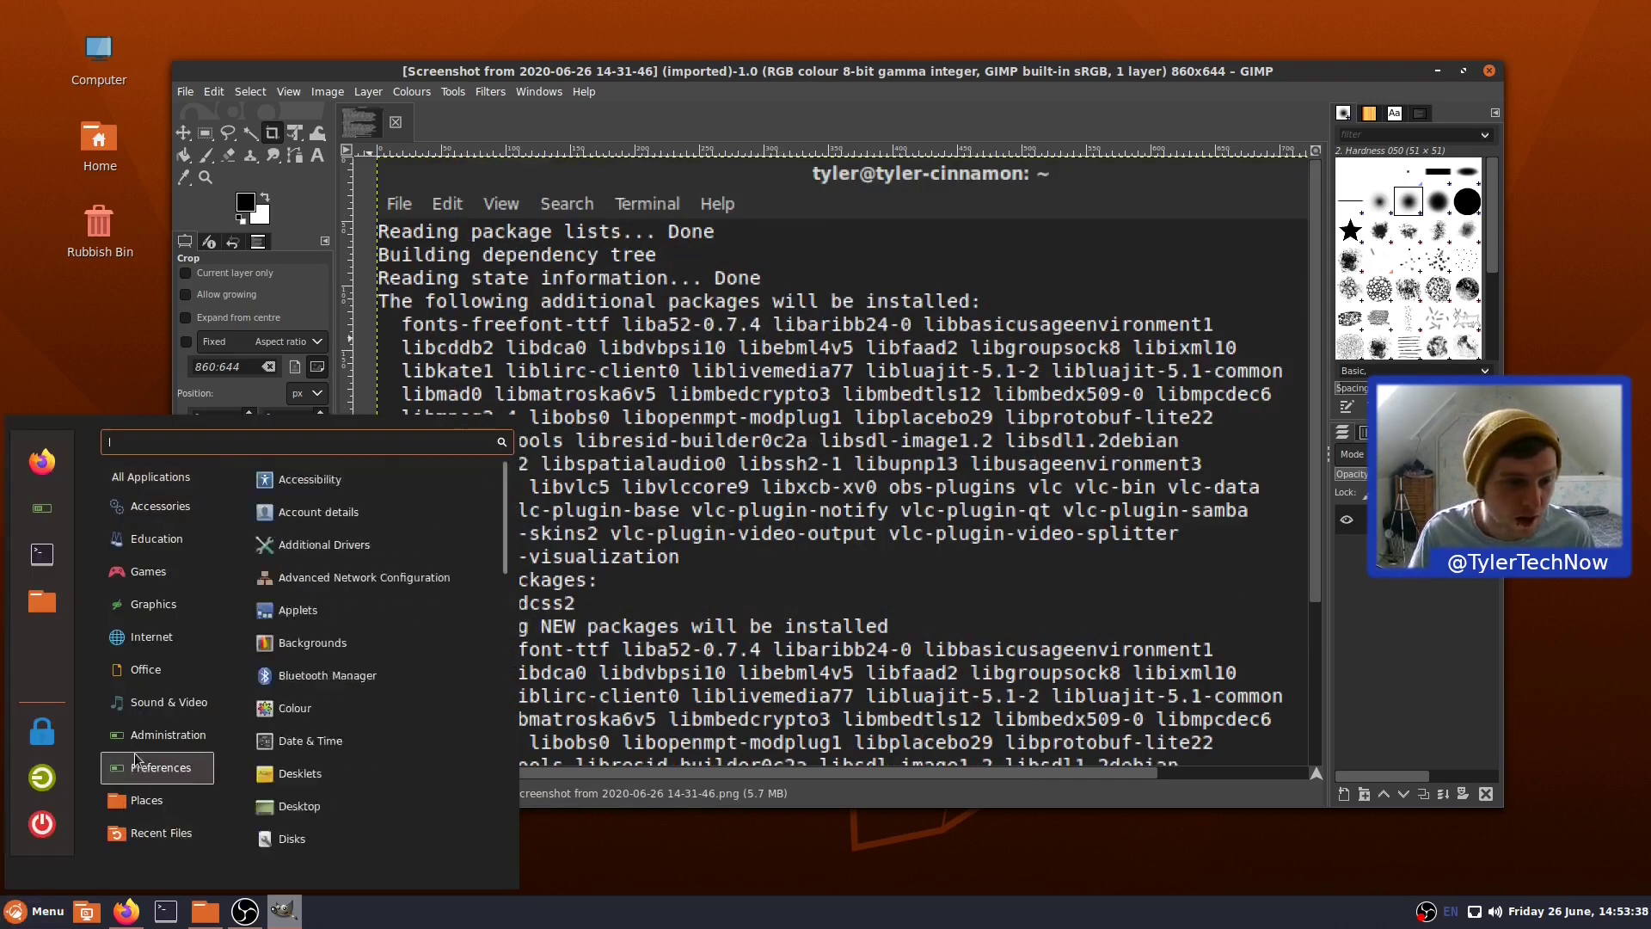
mouse_move(177, 707)
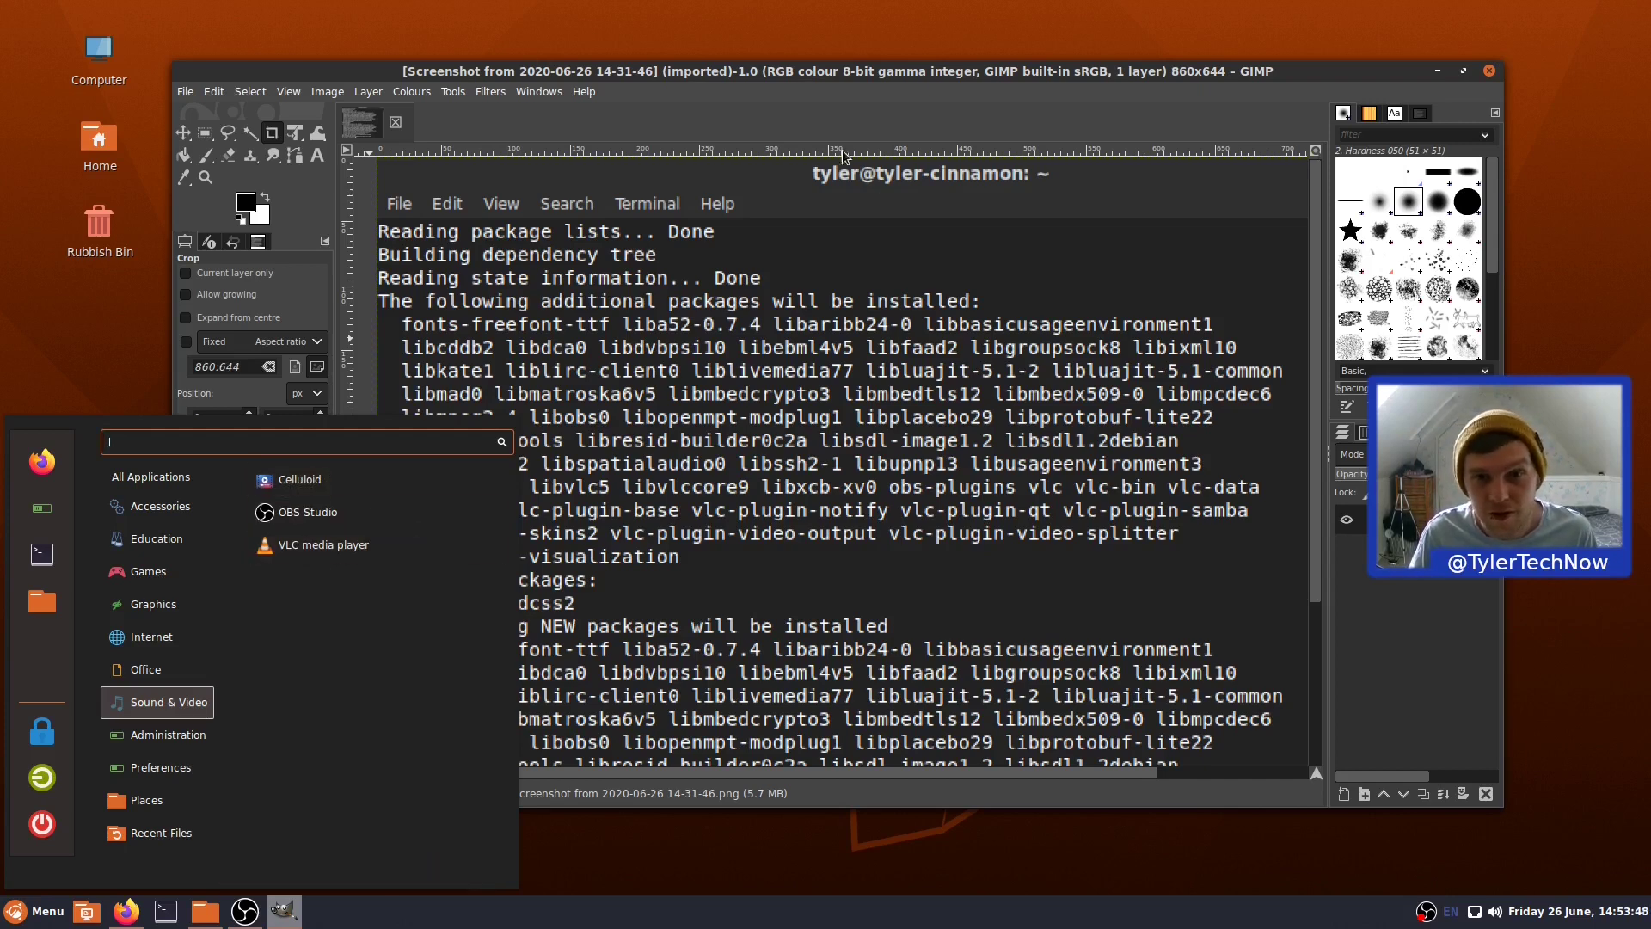
click(780, 83)
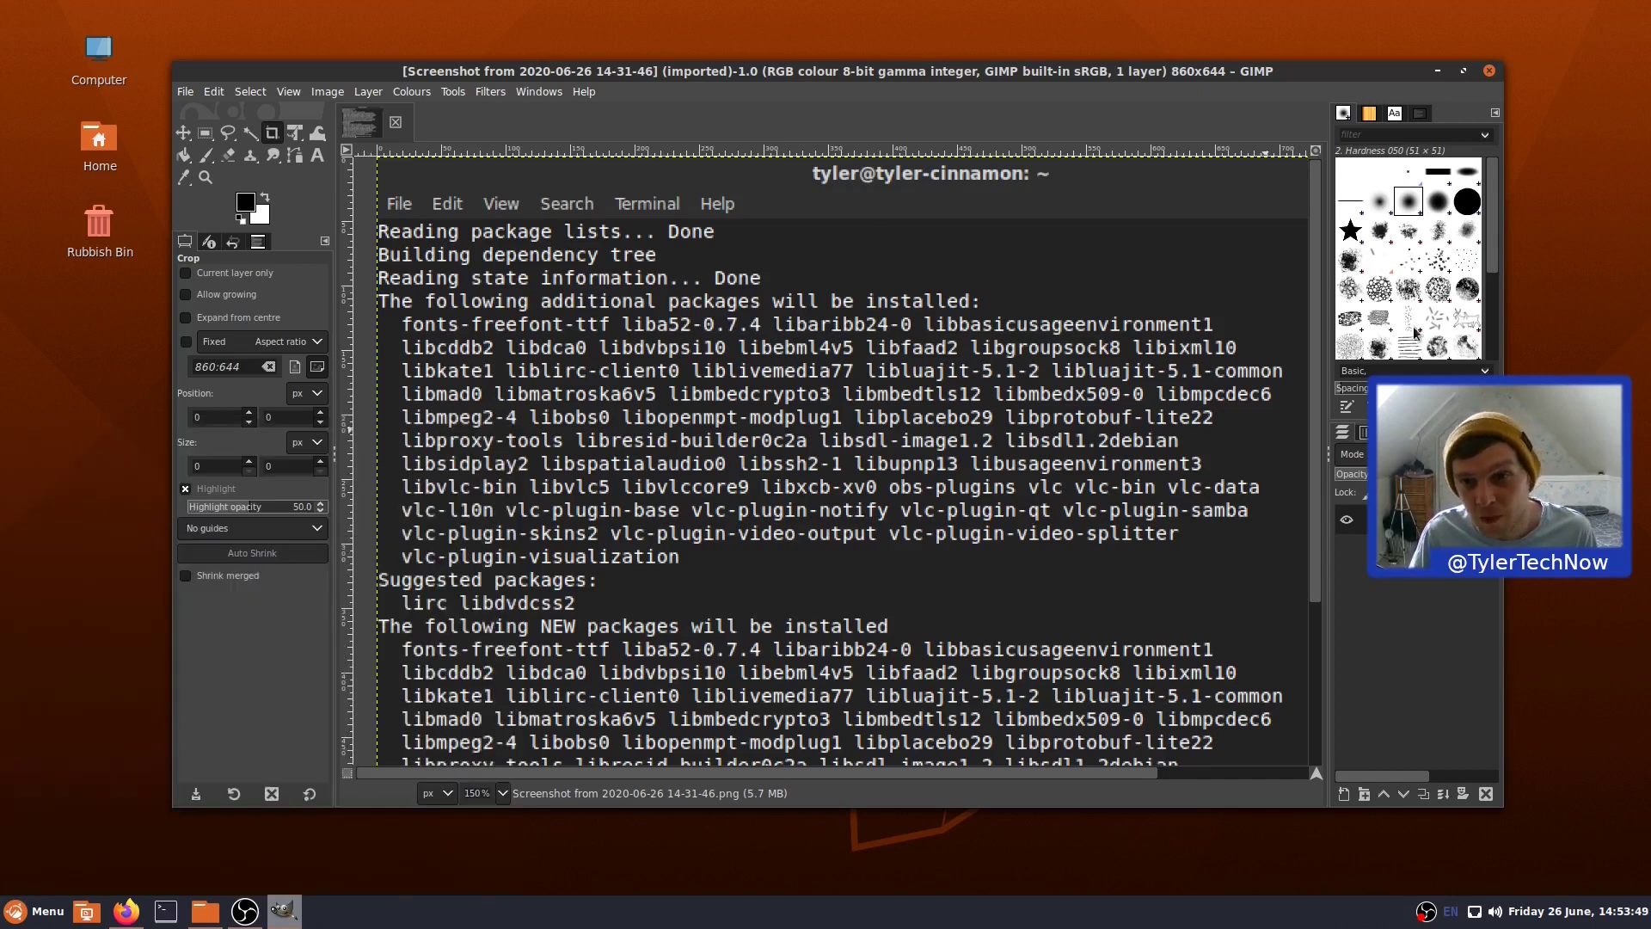
Close GIMP, shift the Pictures window up and right, and search the menu for 'defa'.
click(1491, 74)
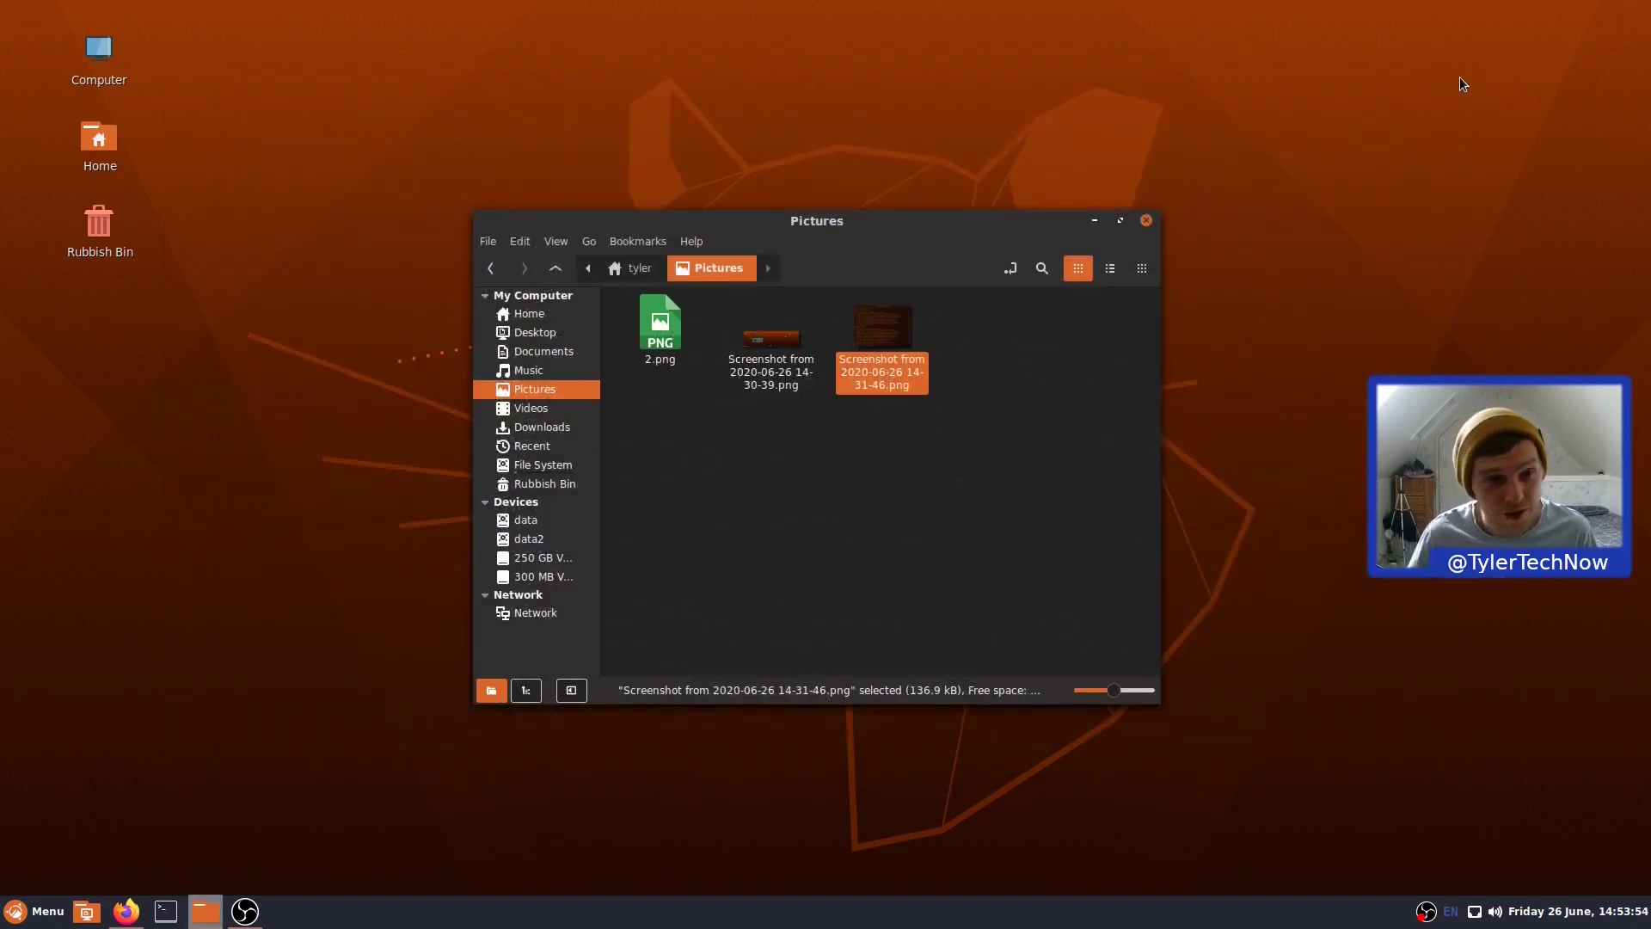
drag(832, 227, 951, 191)
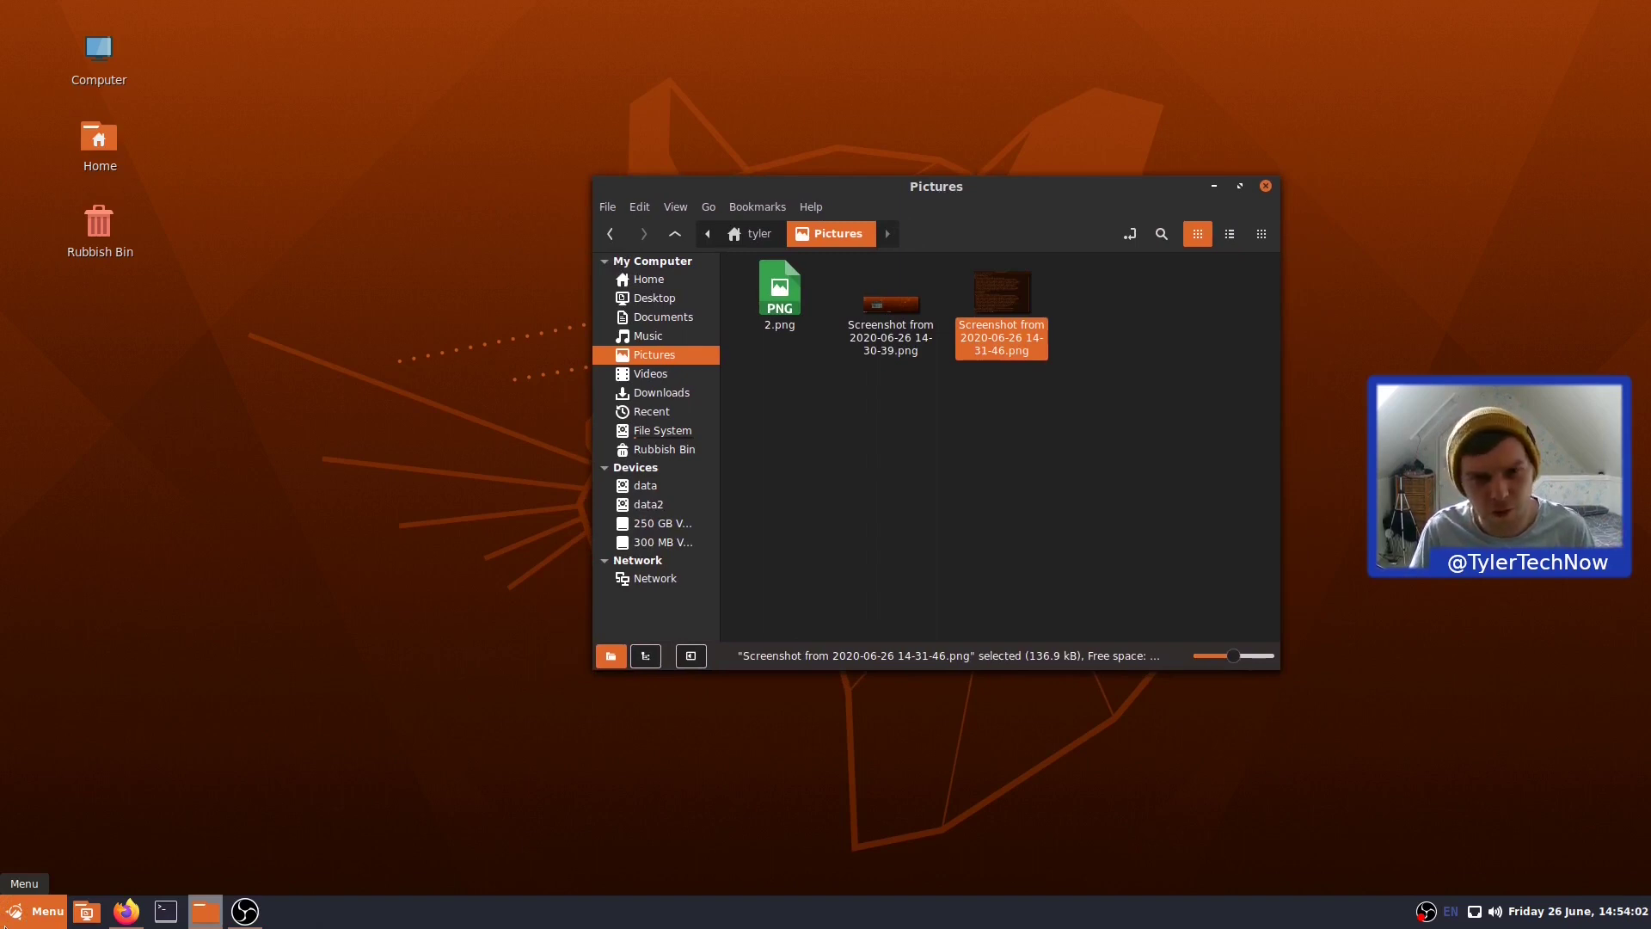
click(34, 911)
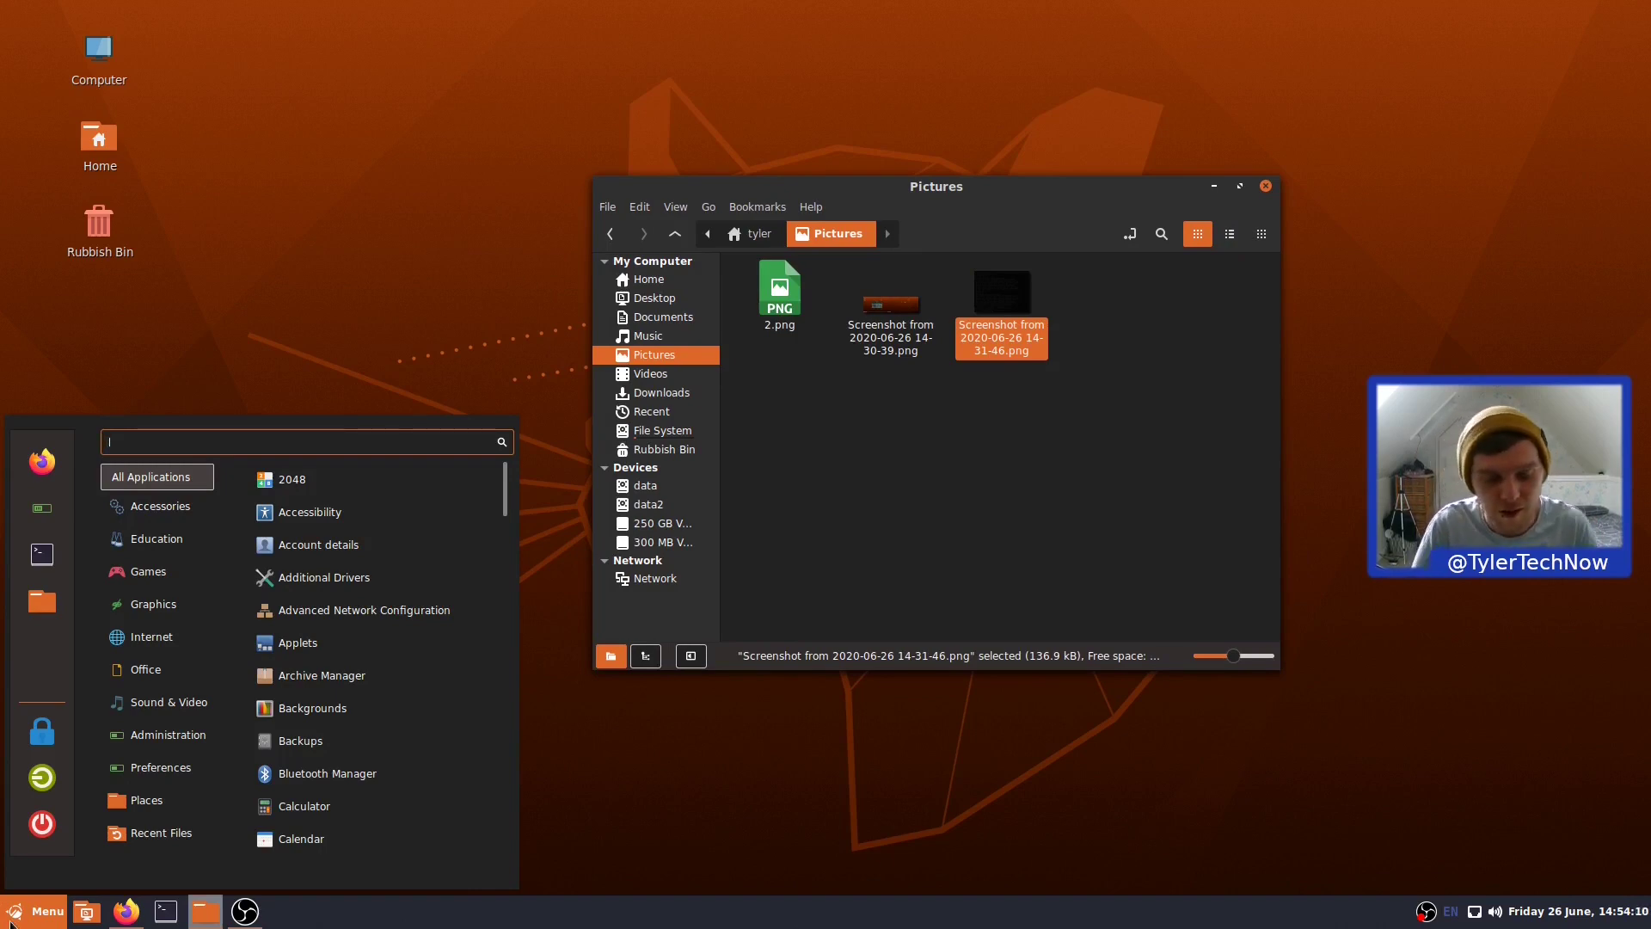
text(de)
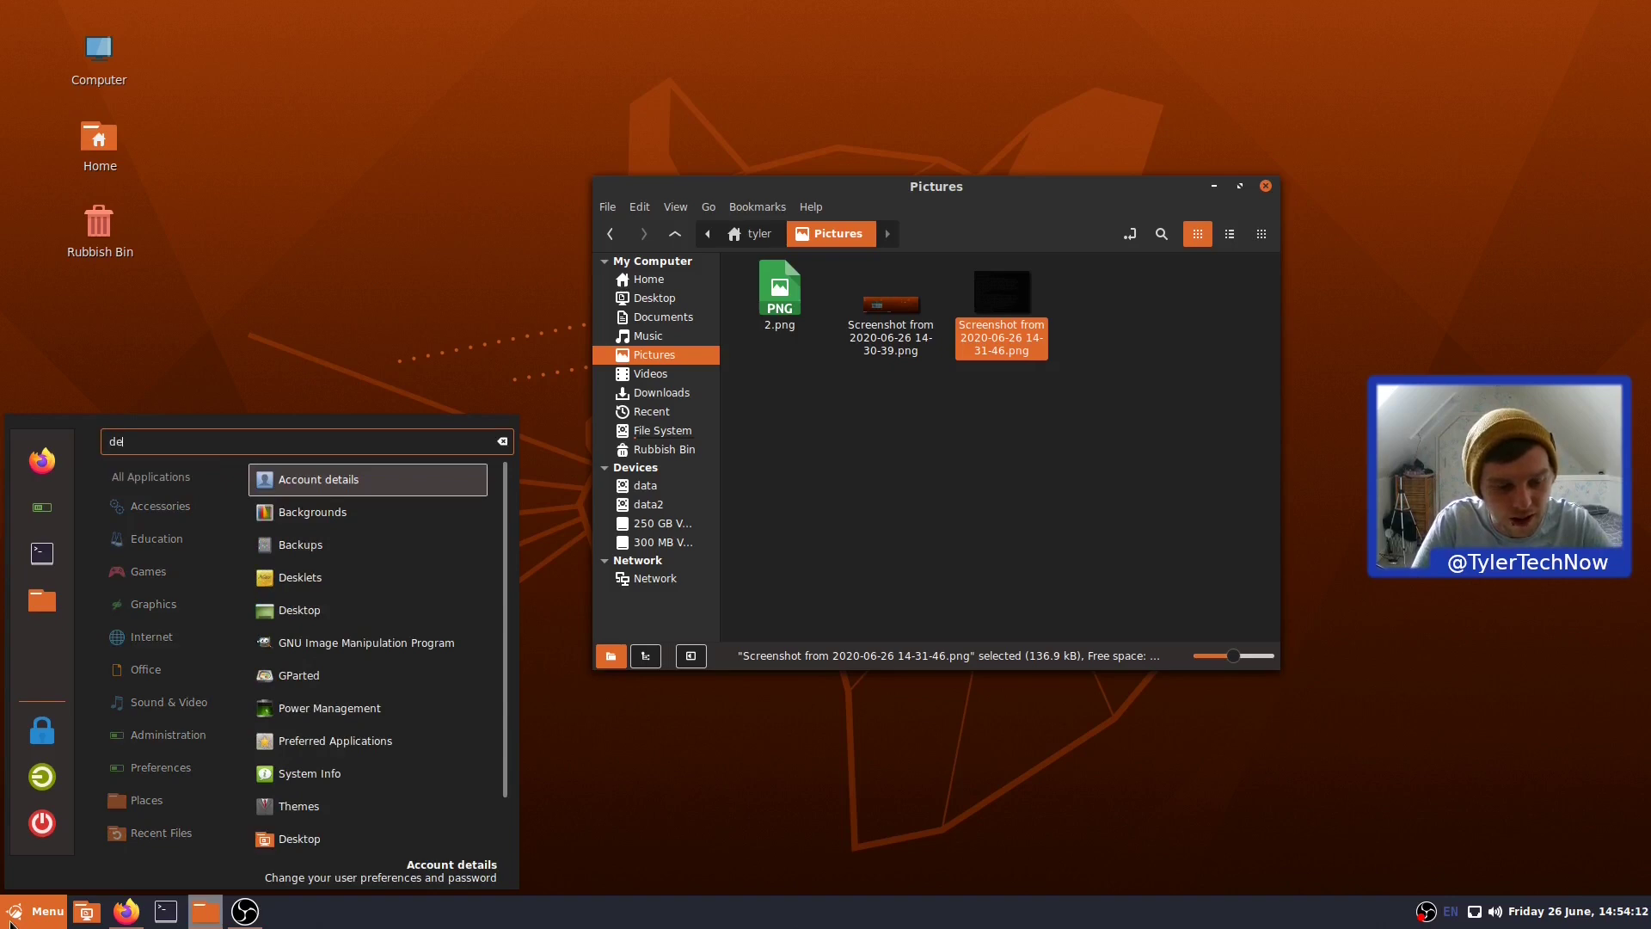
text(fa)
Launch Preferred Applications and make Image Viewer the default for Photos.
key(Return)
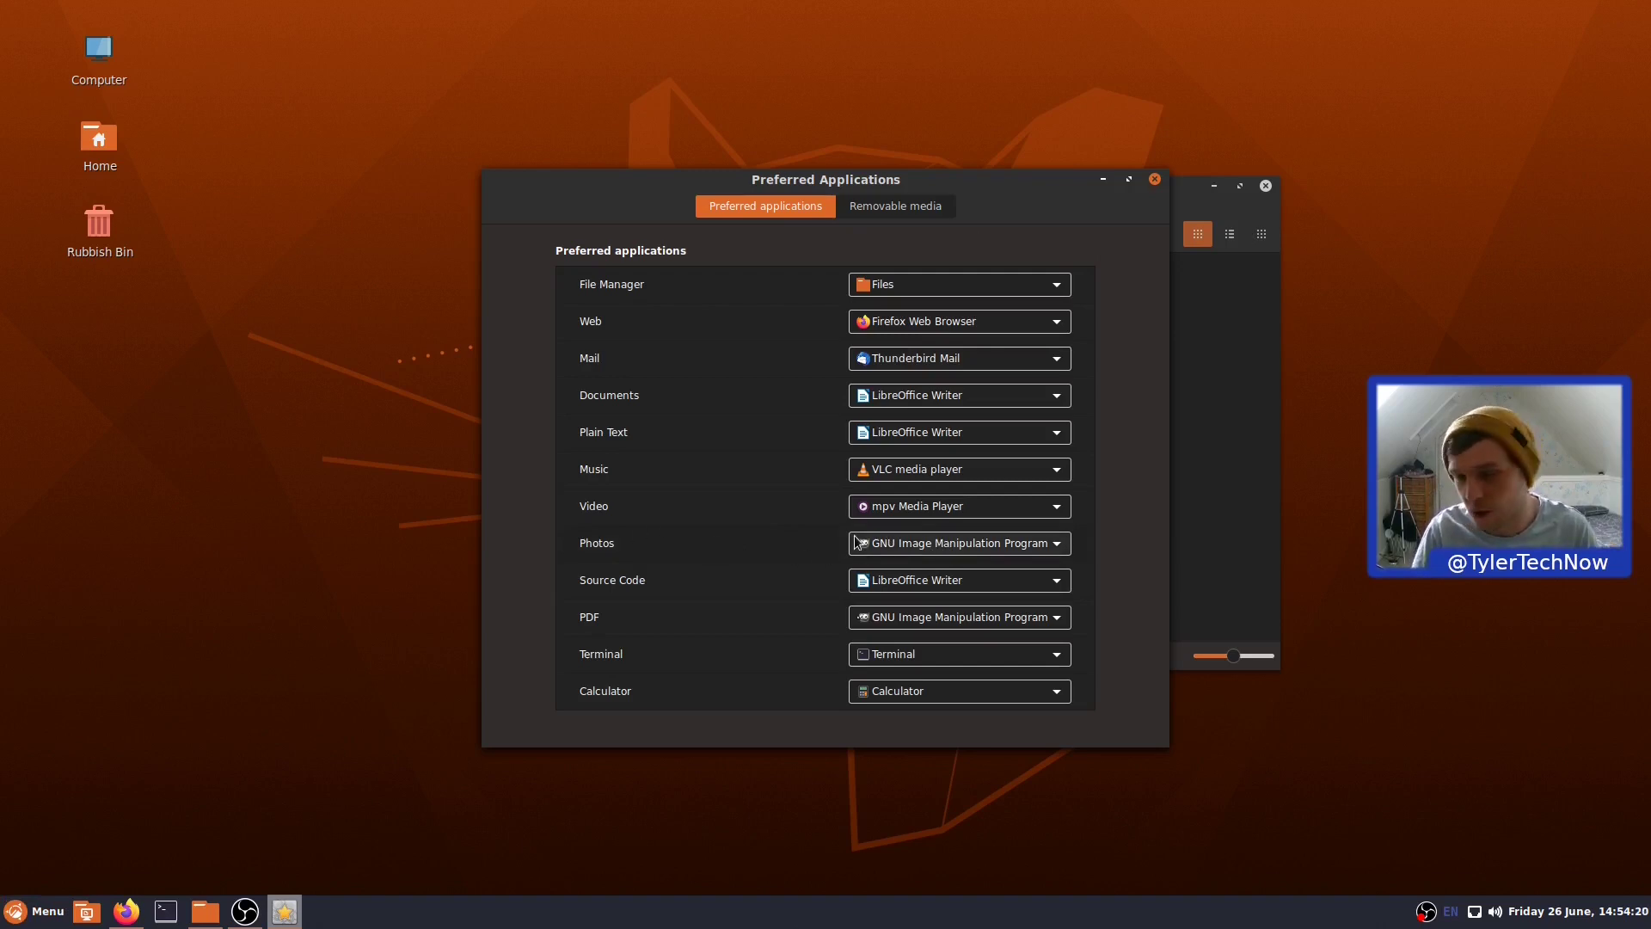
click(925, 551)
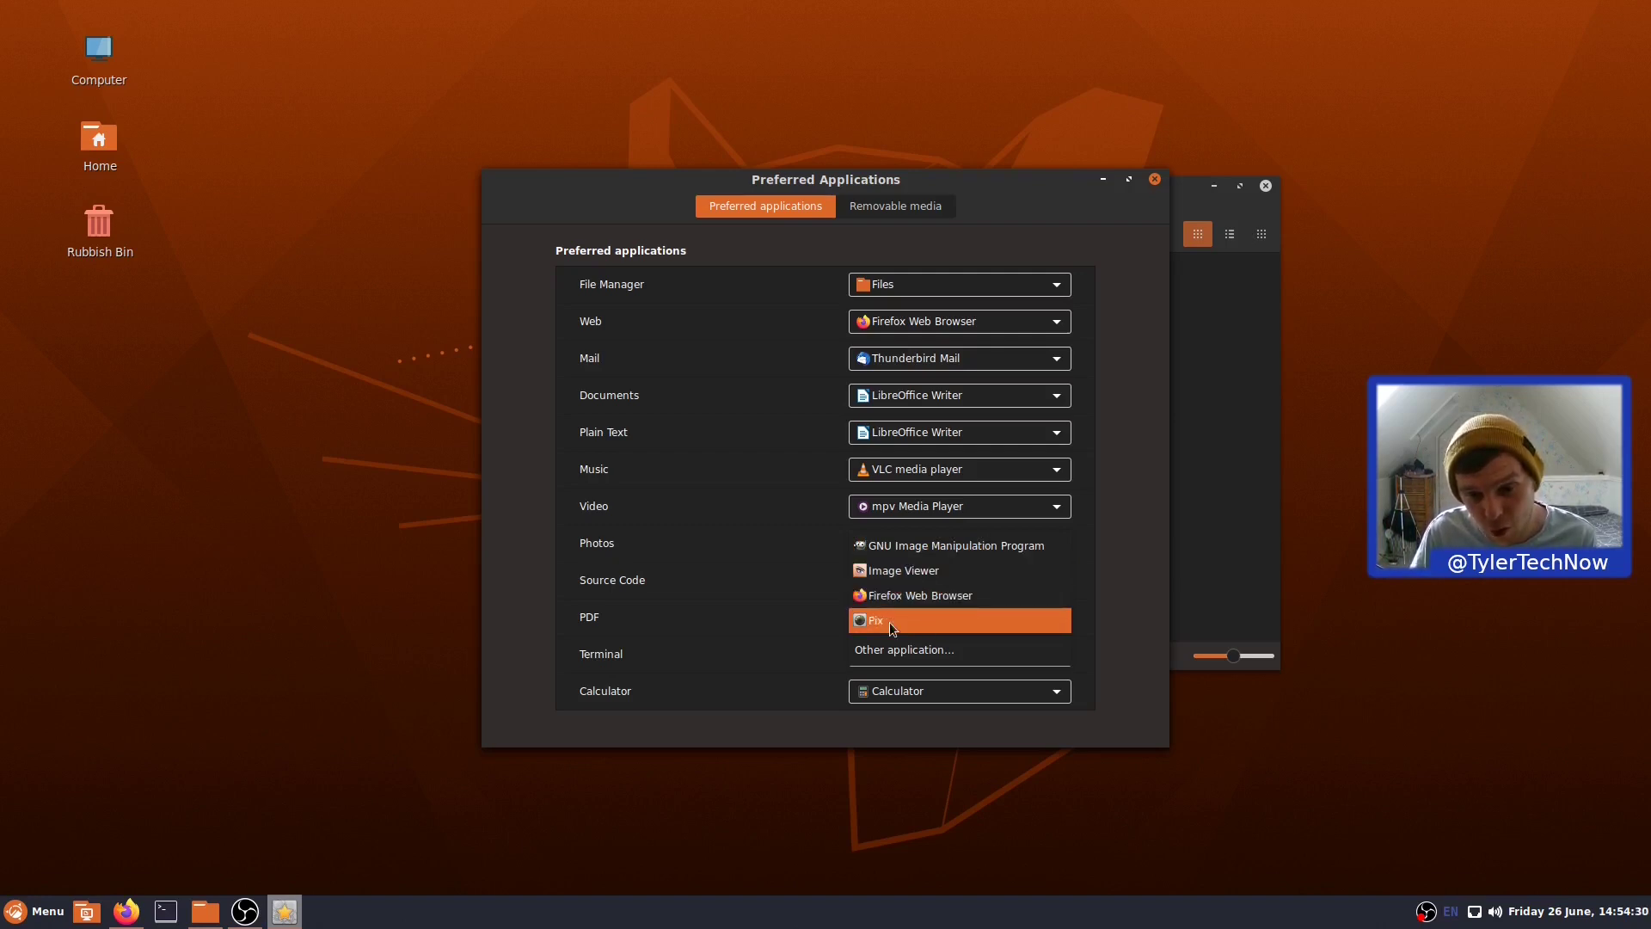
click(863, 570)
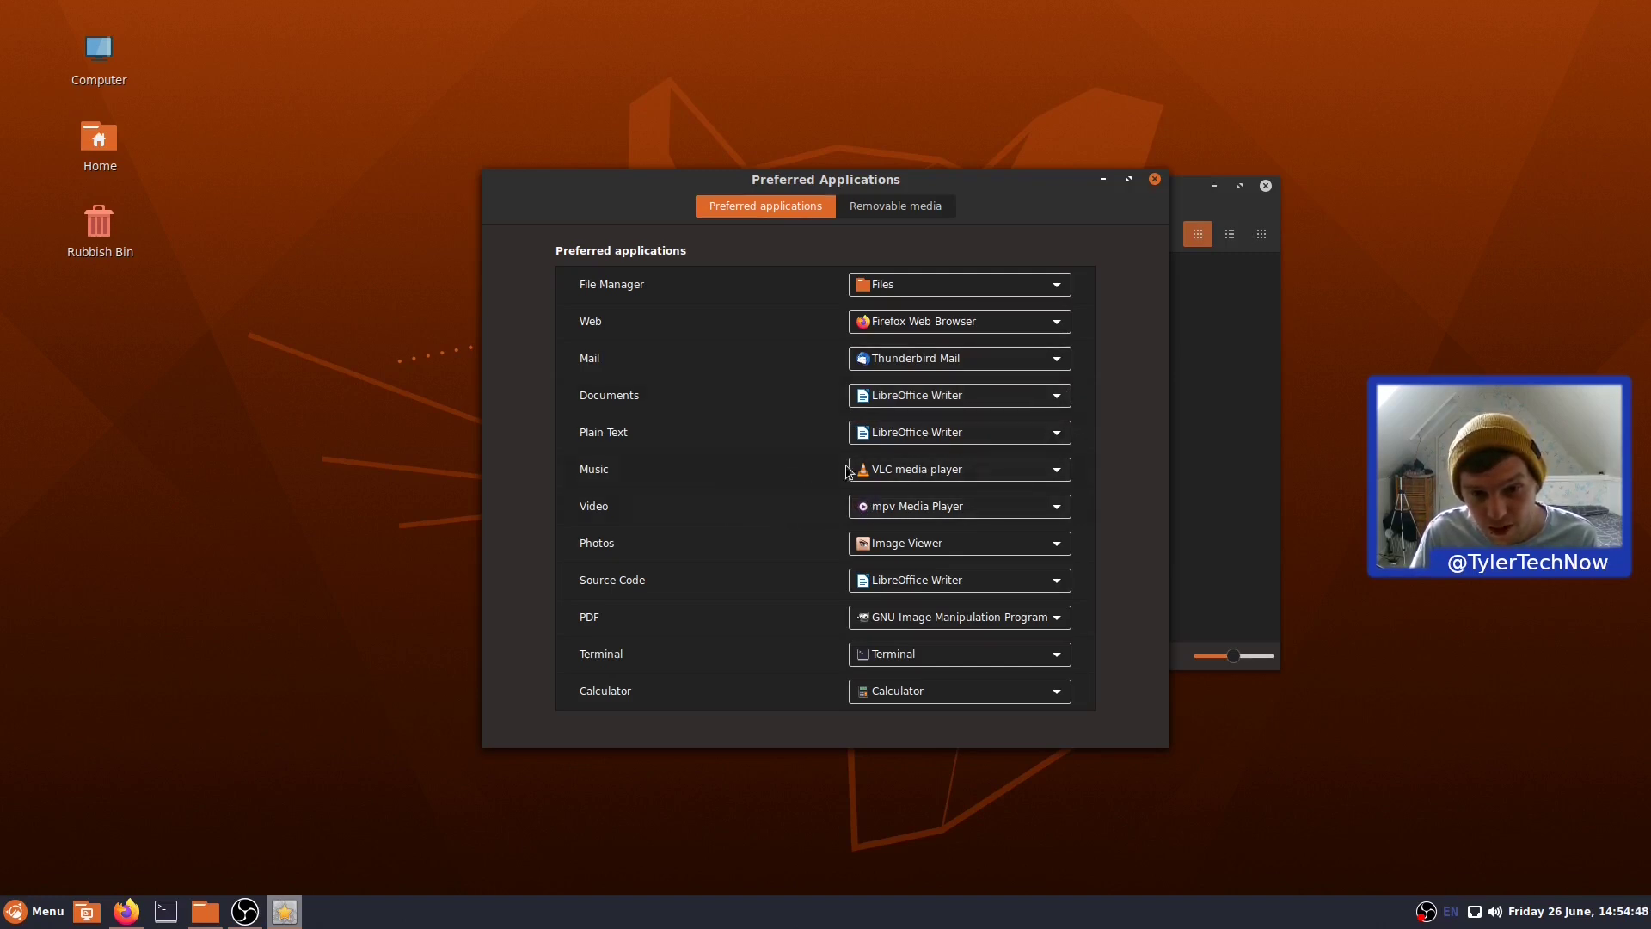
Keep Music on VLC, set Video to VLC media player and PDF to Document Viewer, then close.
click(942, 472)
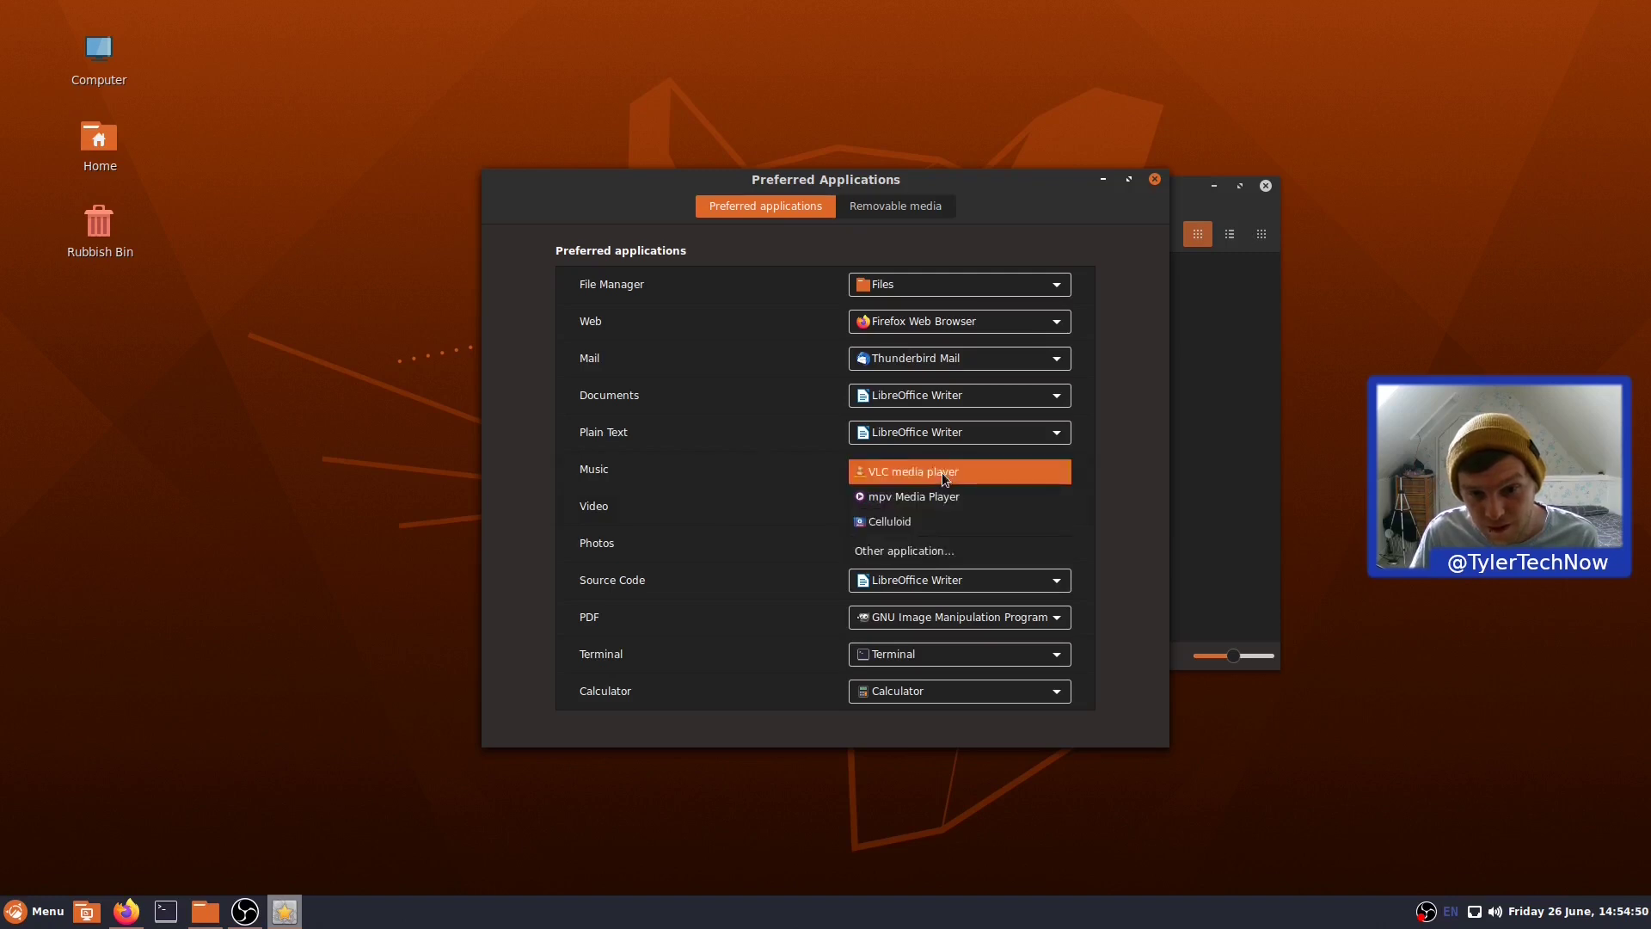
click(1118, 472)
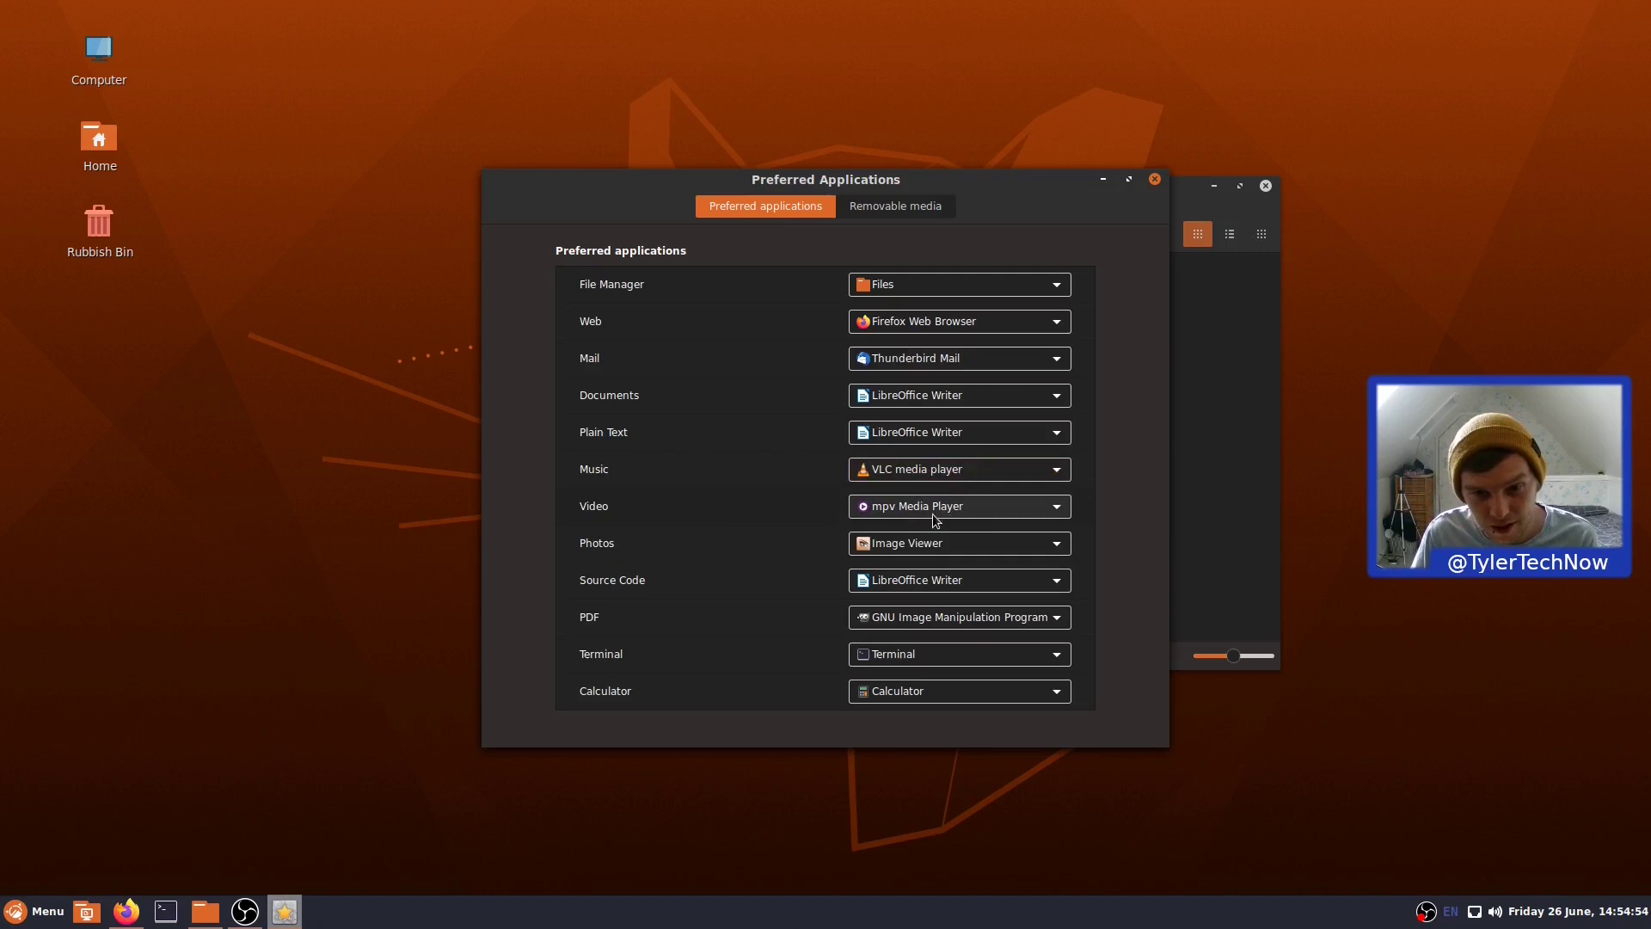
click(899, 507)
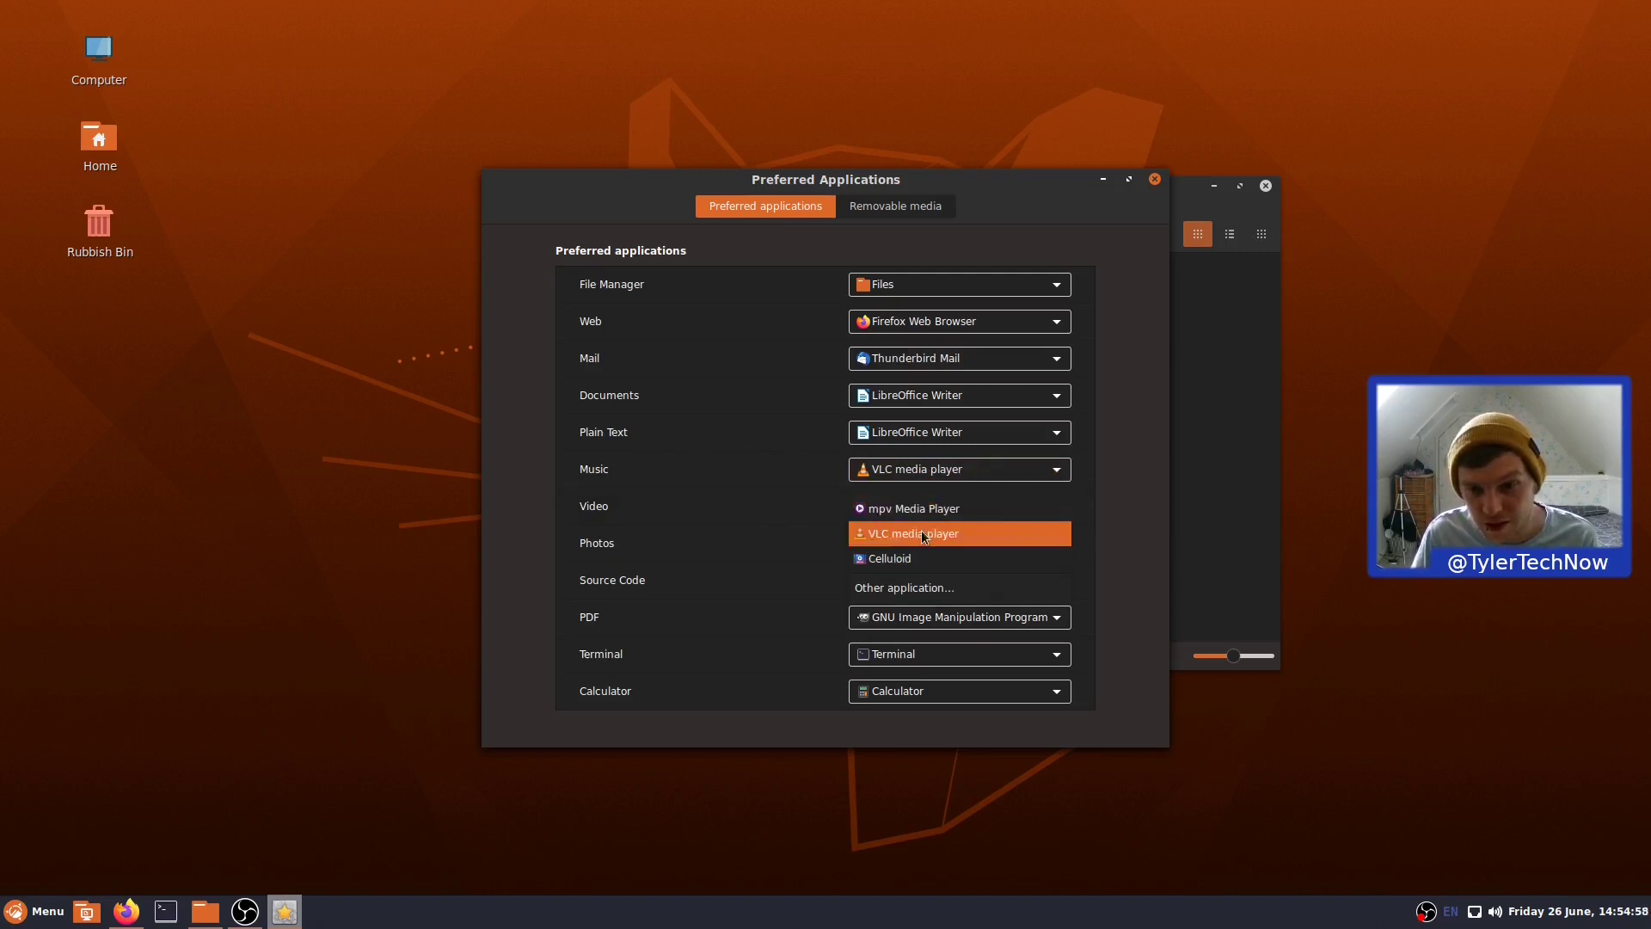
click(893, 535)
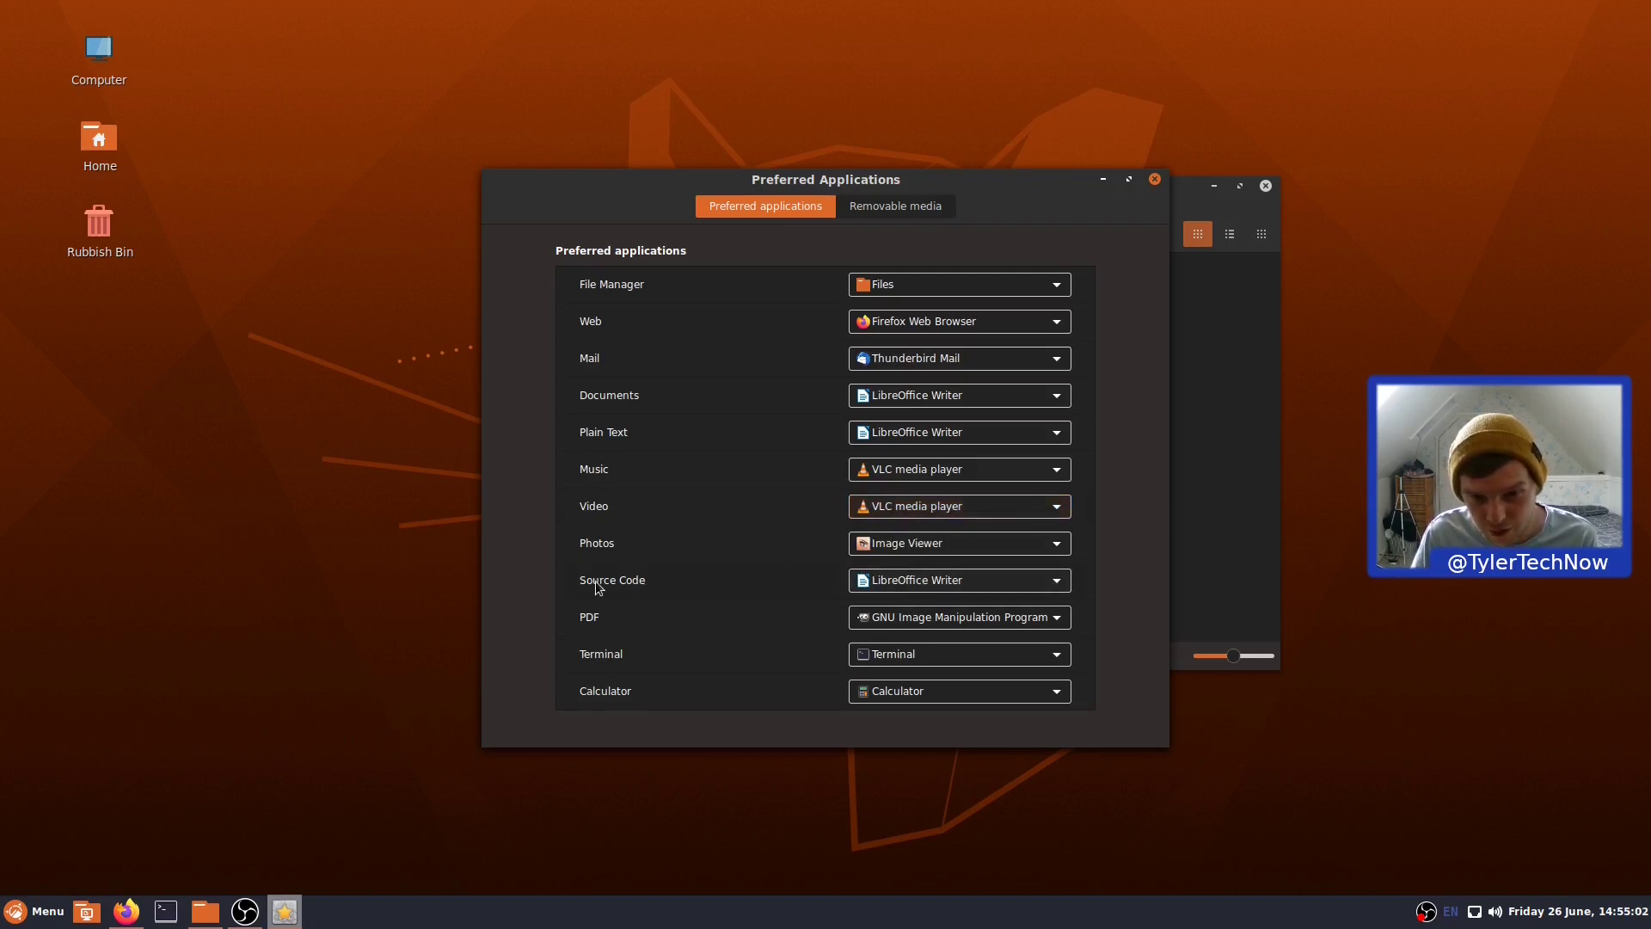
click(944, 625)
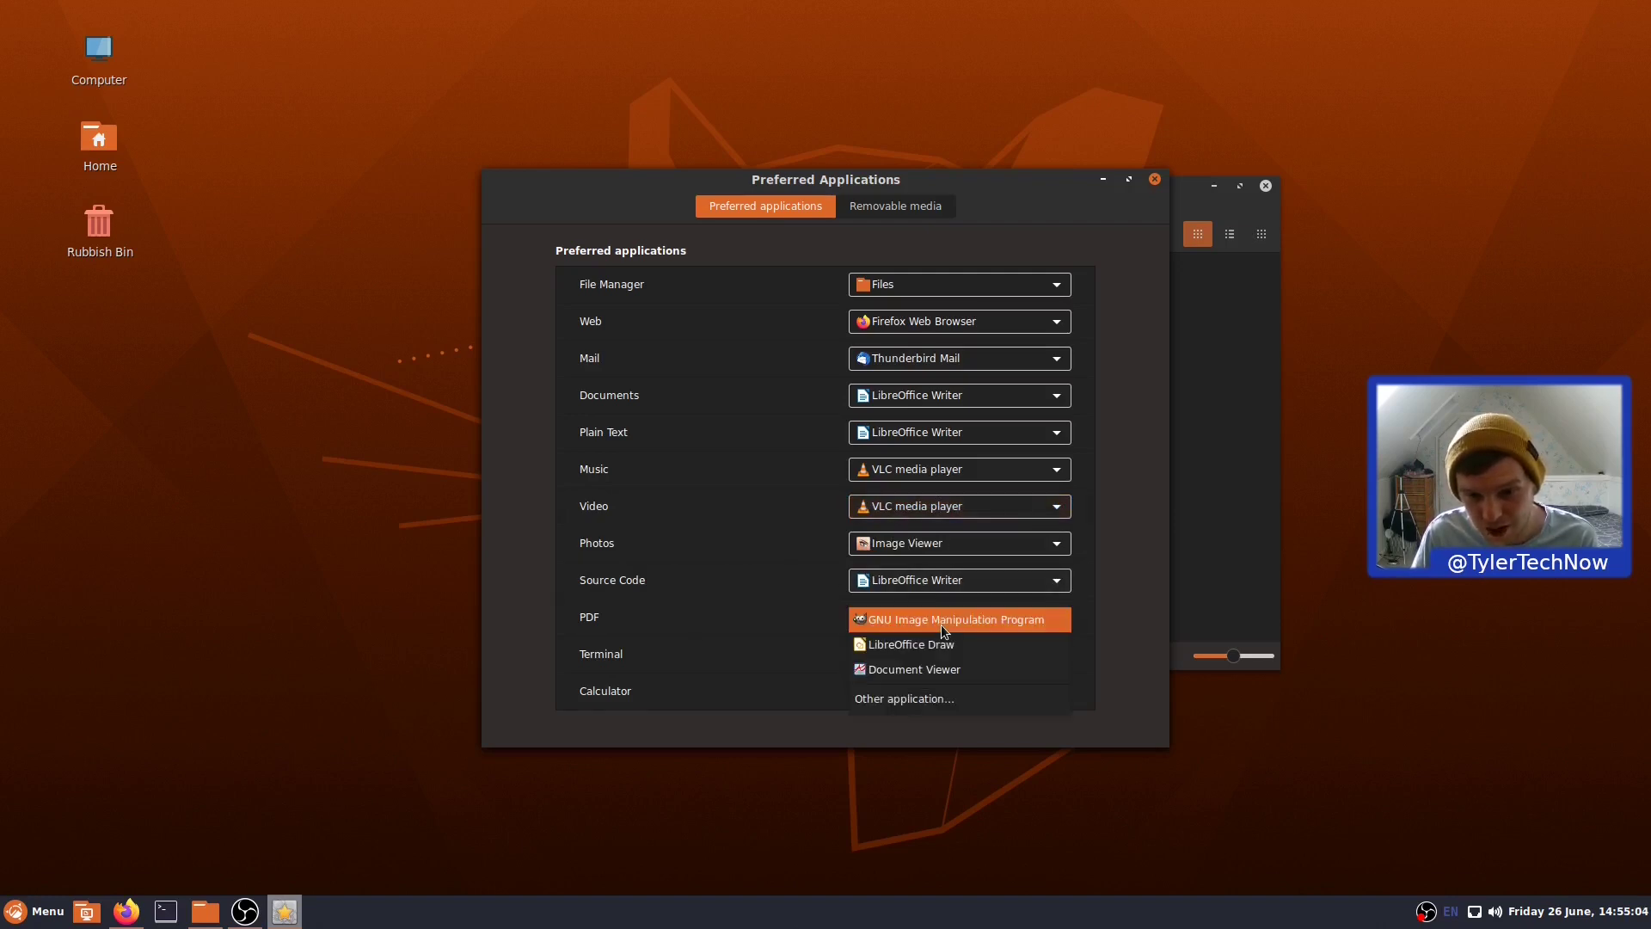
click(987, 668)
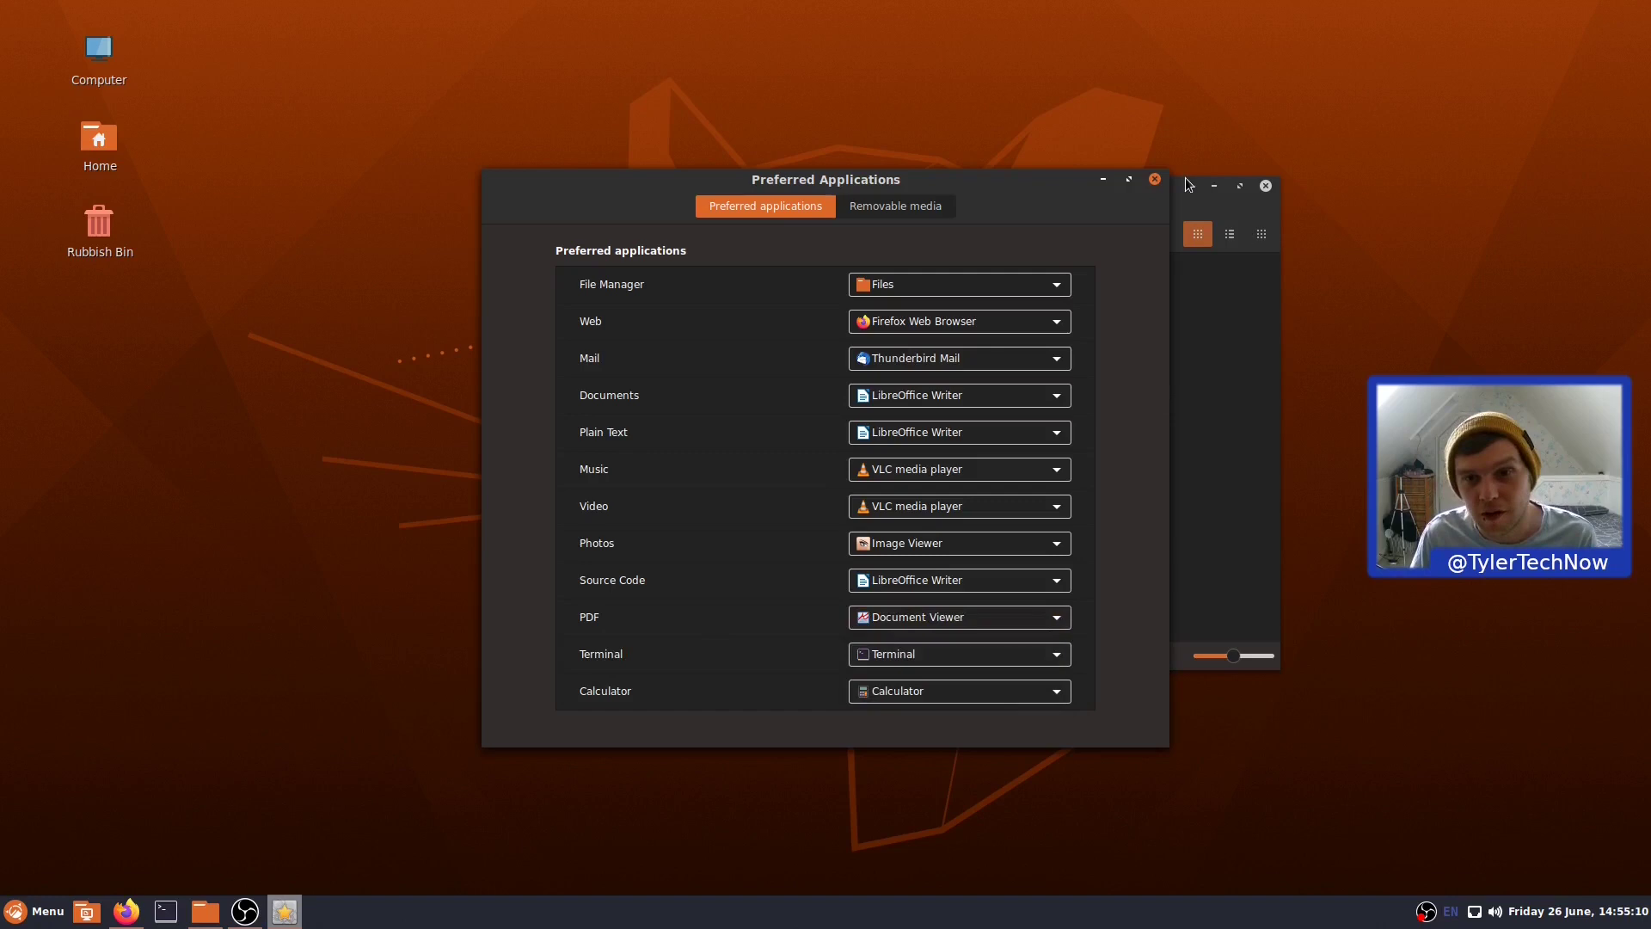
click(1155, 181)
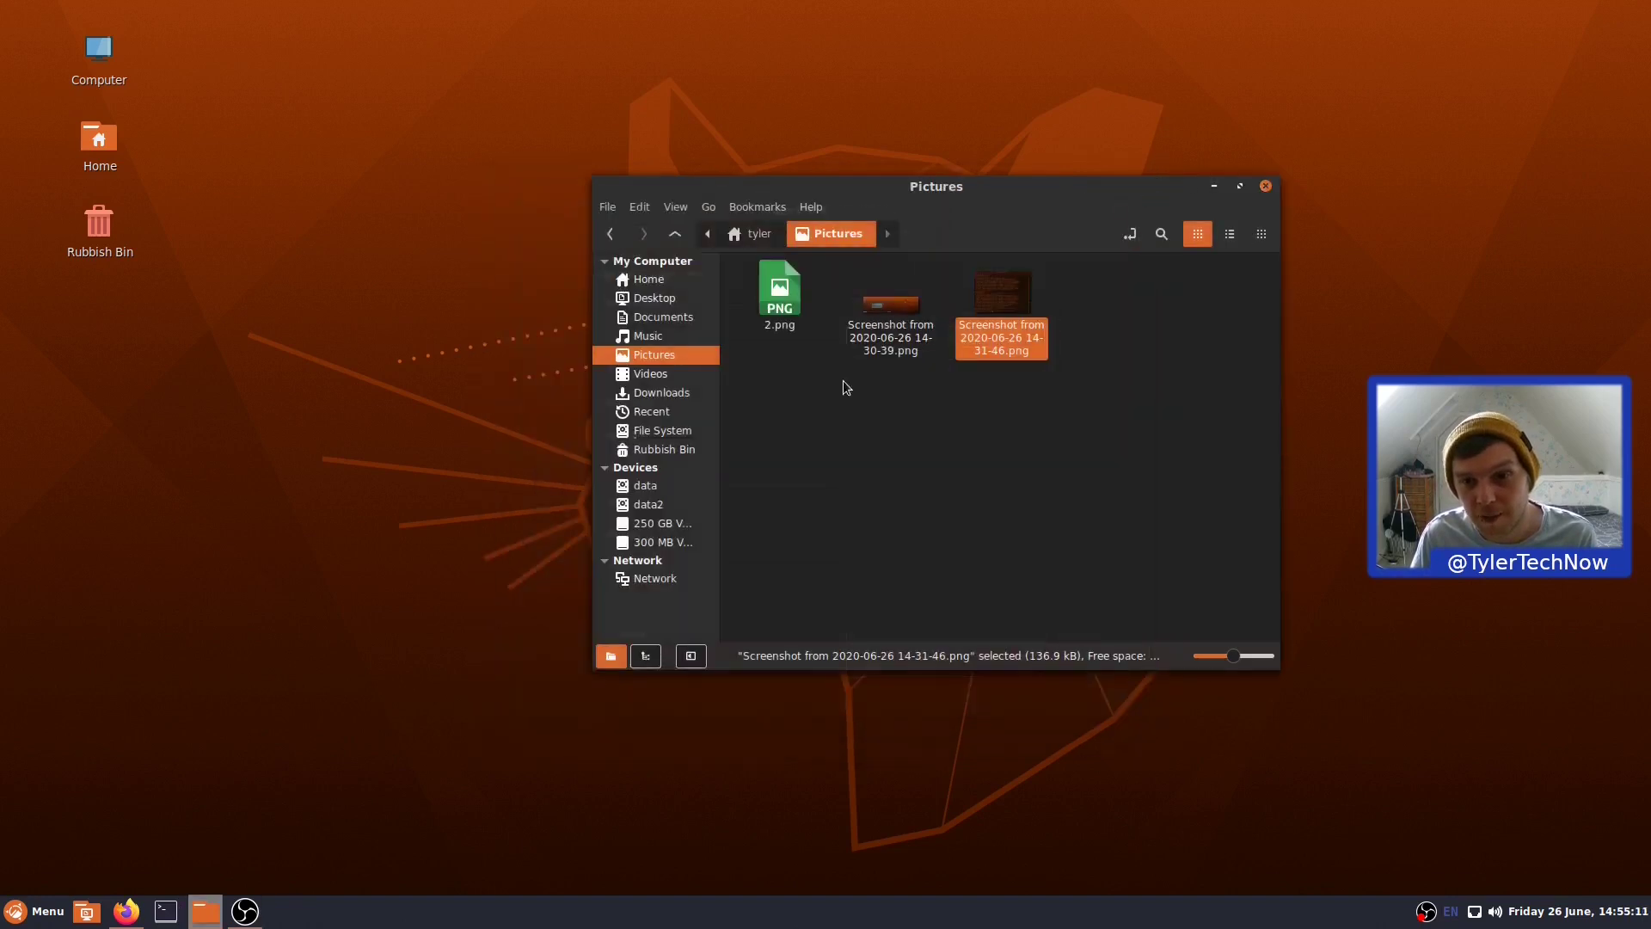
Close the Pictures window and launch Cinnamon-Layout by searching 'lay', parking it top-right.
click(1266, 186)
key(super)
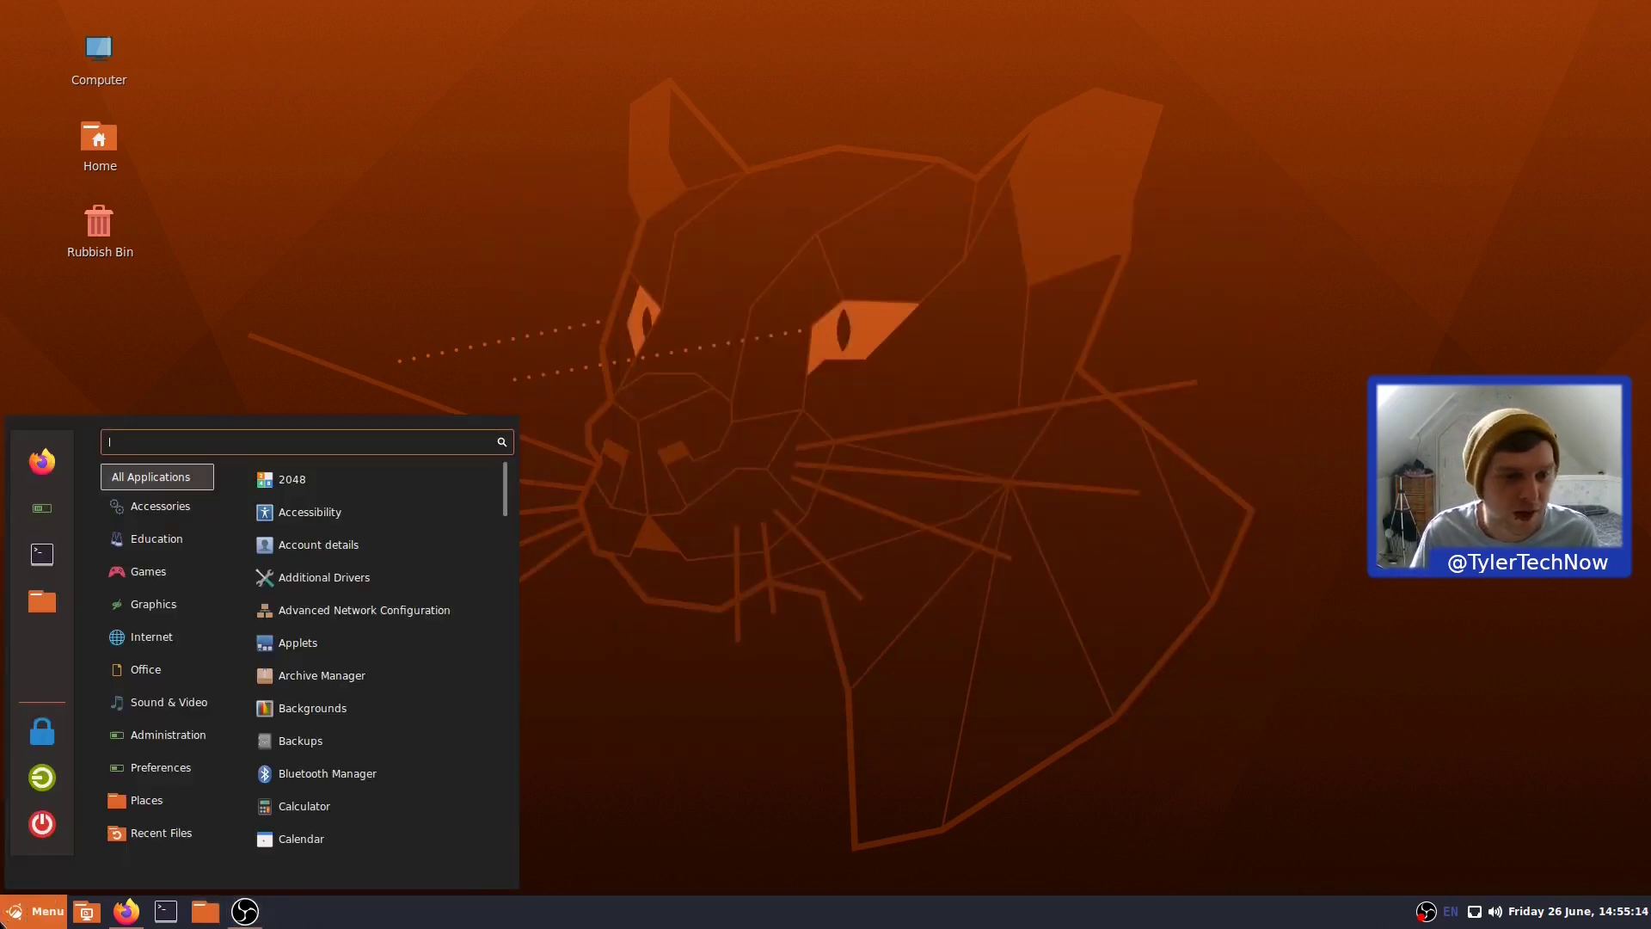
text(lay)
key(Return)
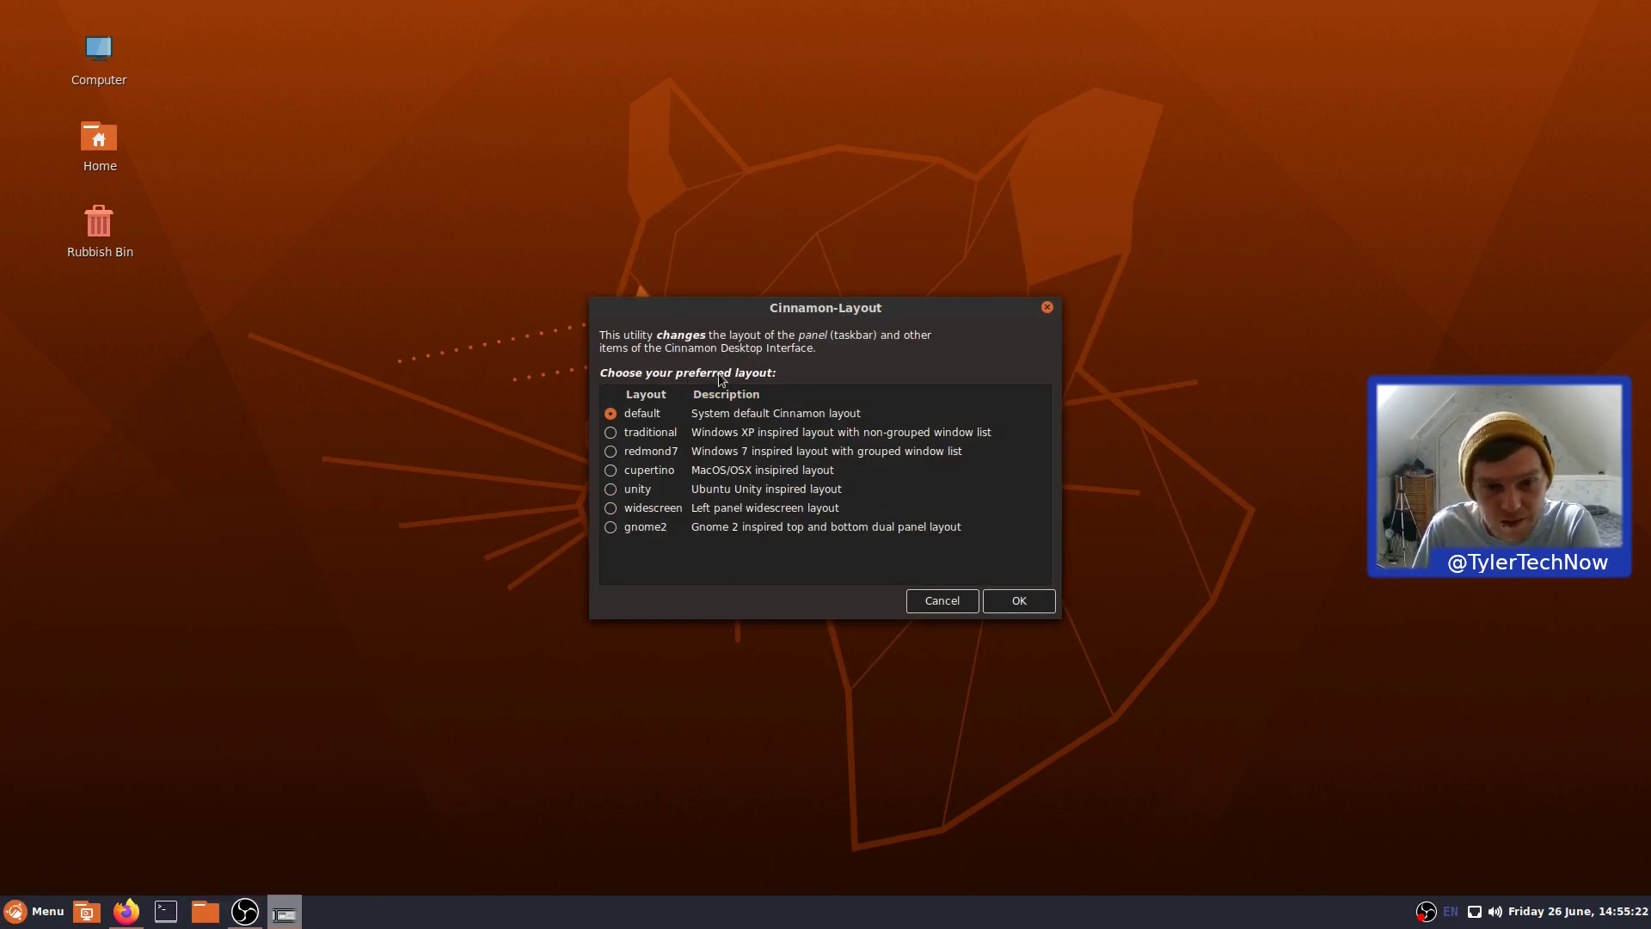
drag(828, 309, 1399, 26)
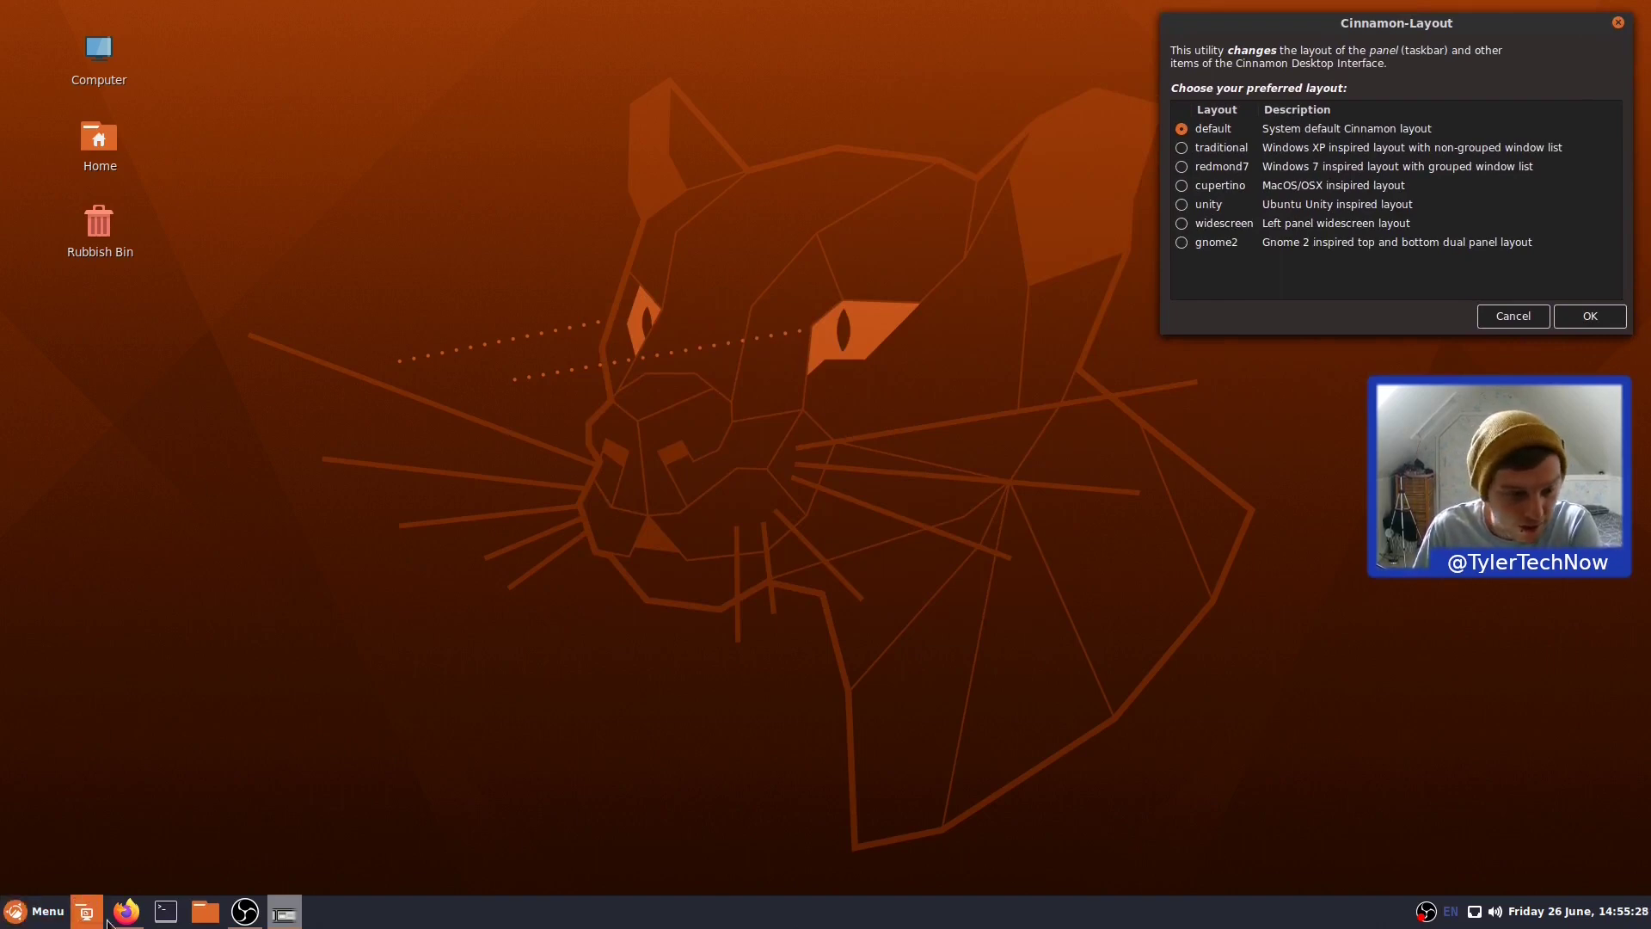
Move the layout dialog back to the screen centre and select the traditional layout.
mouse_move(145, 921)
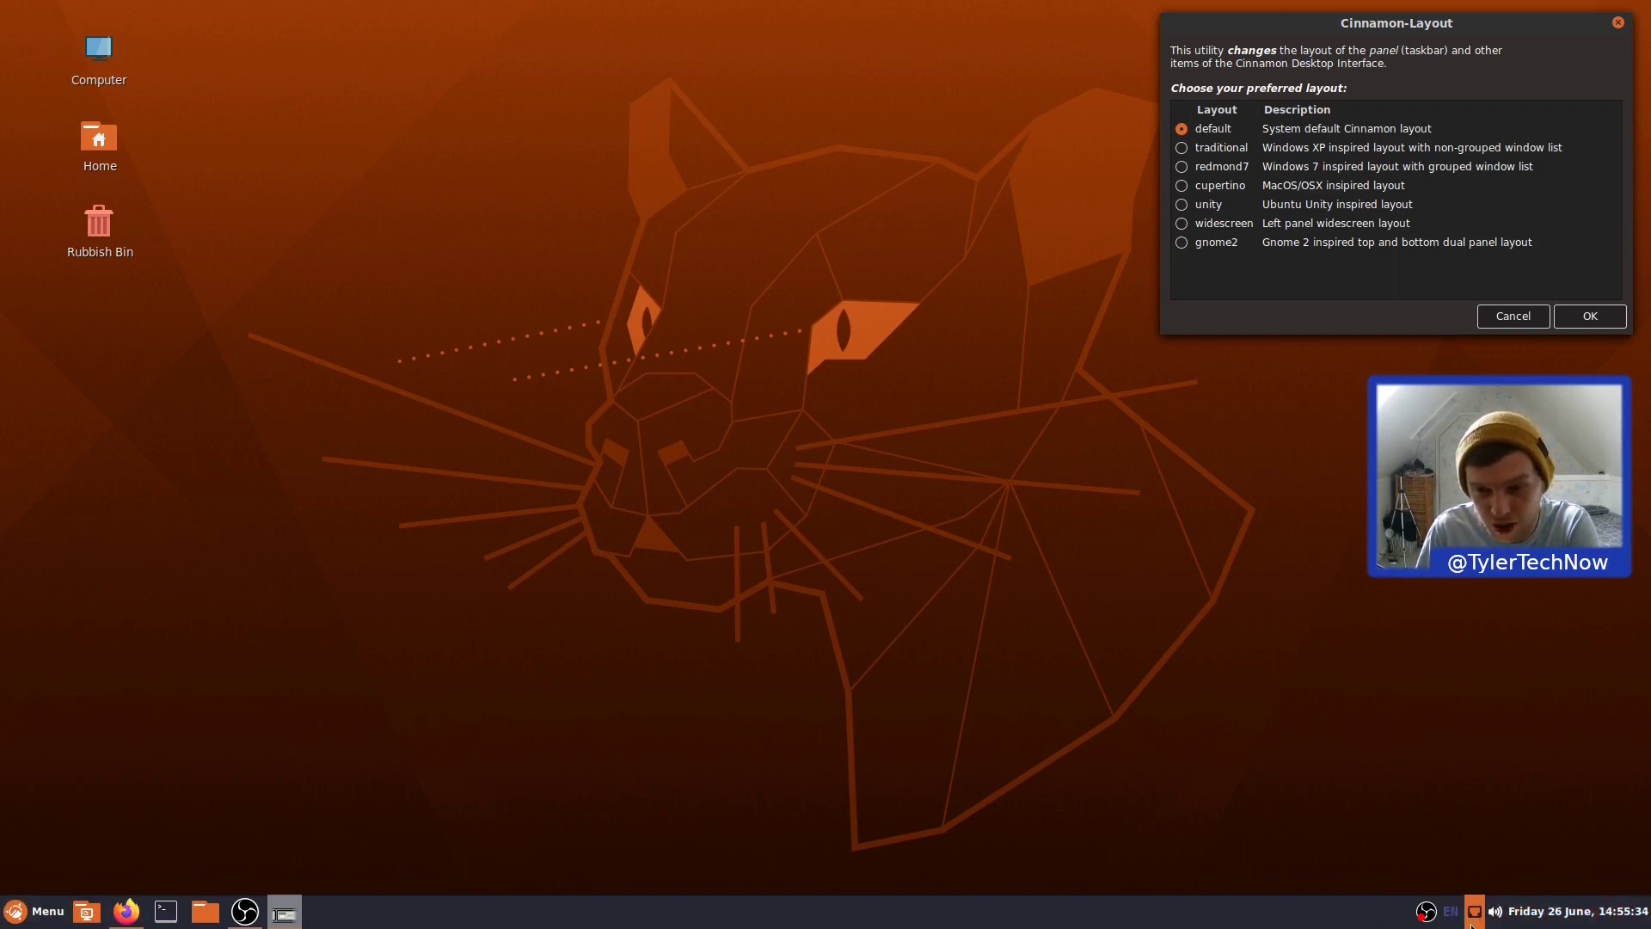
click(35, 911)
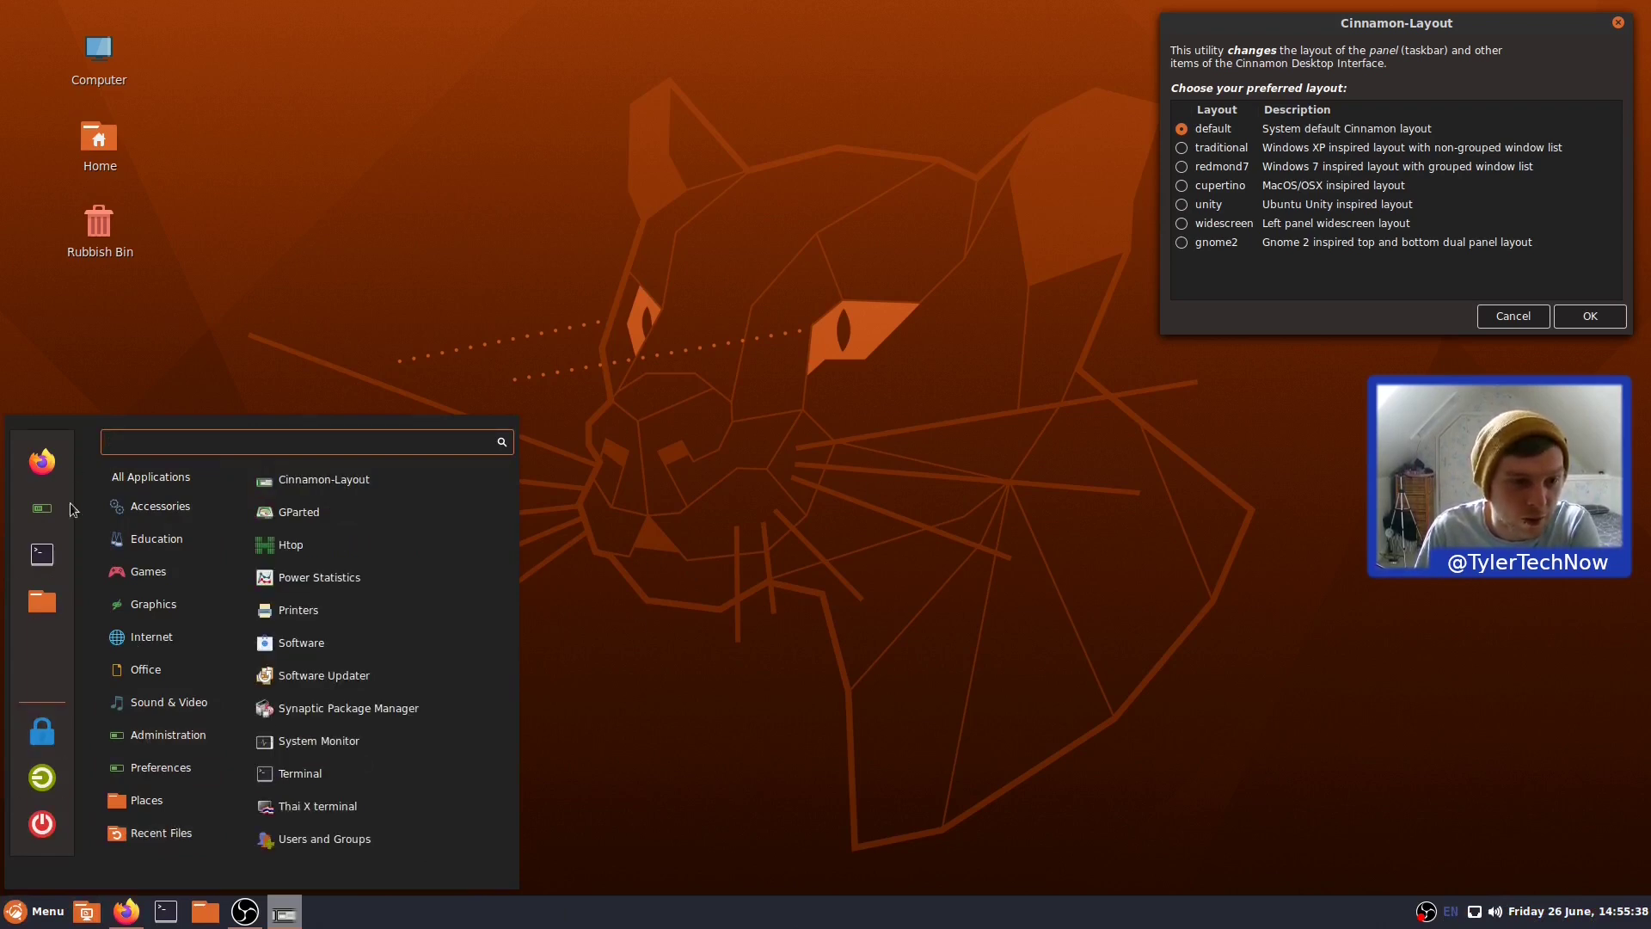
click(881, 443)
drag(1395, 33, 802, 250)
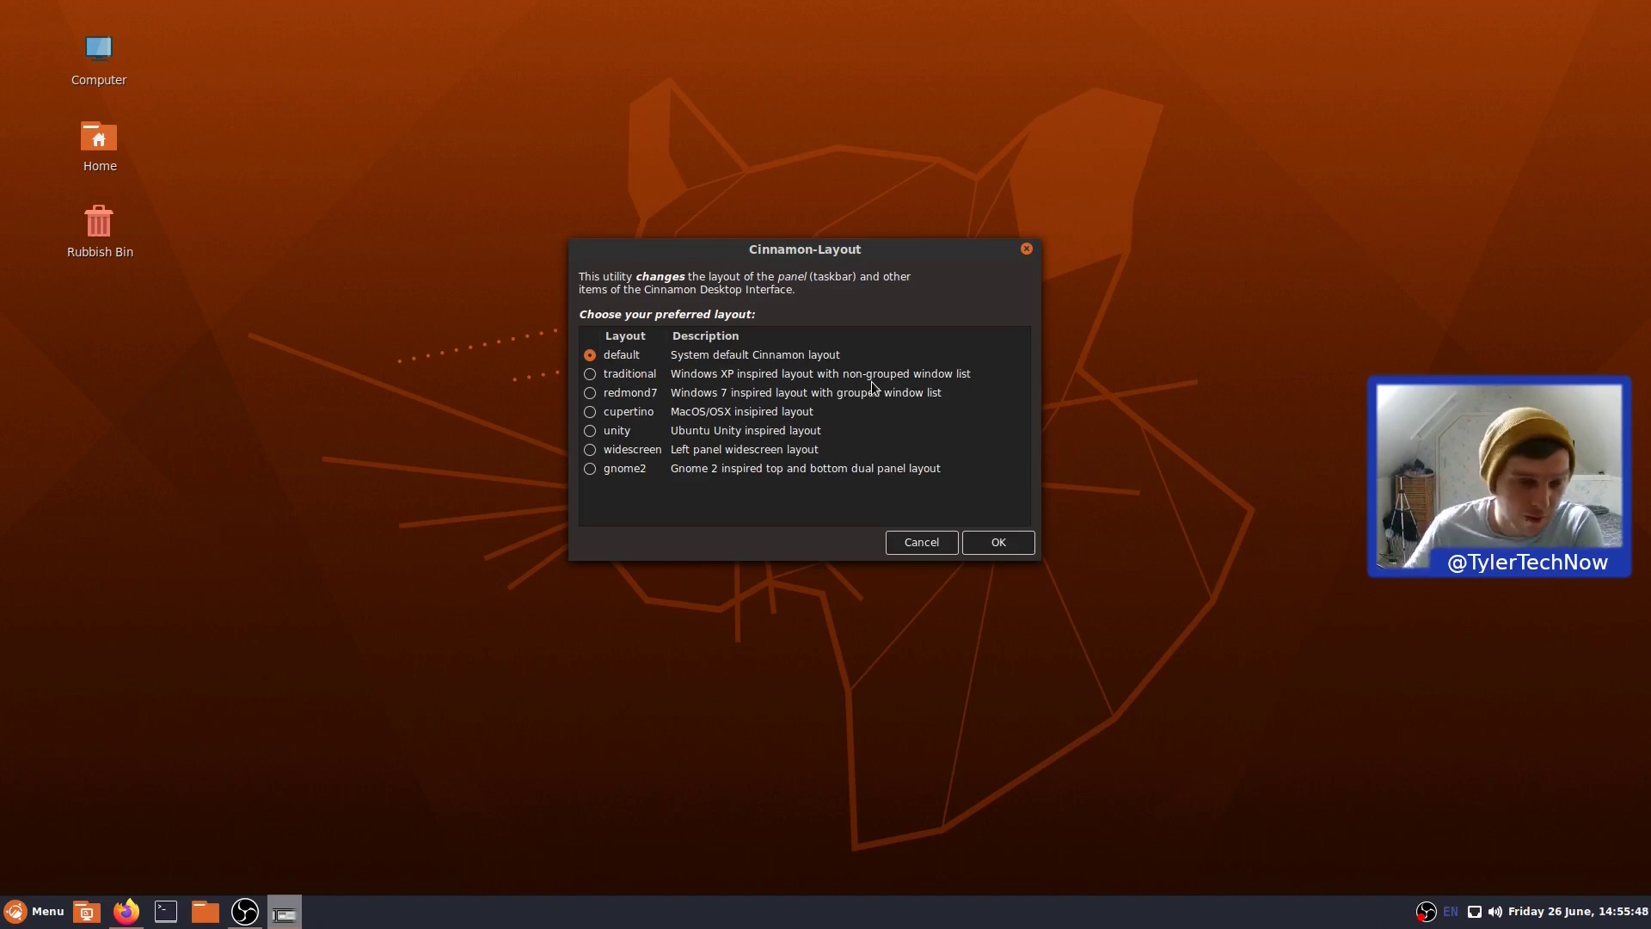
mouse_move(263, 919)
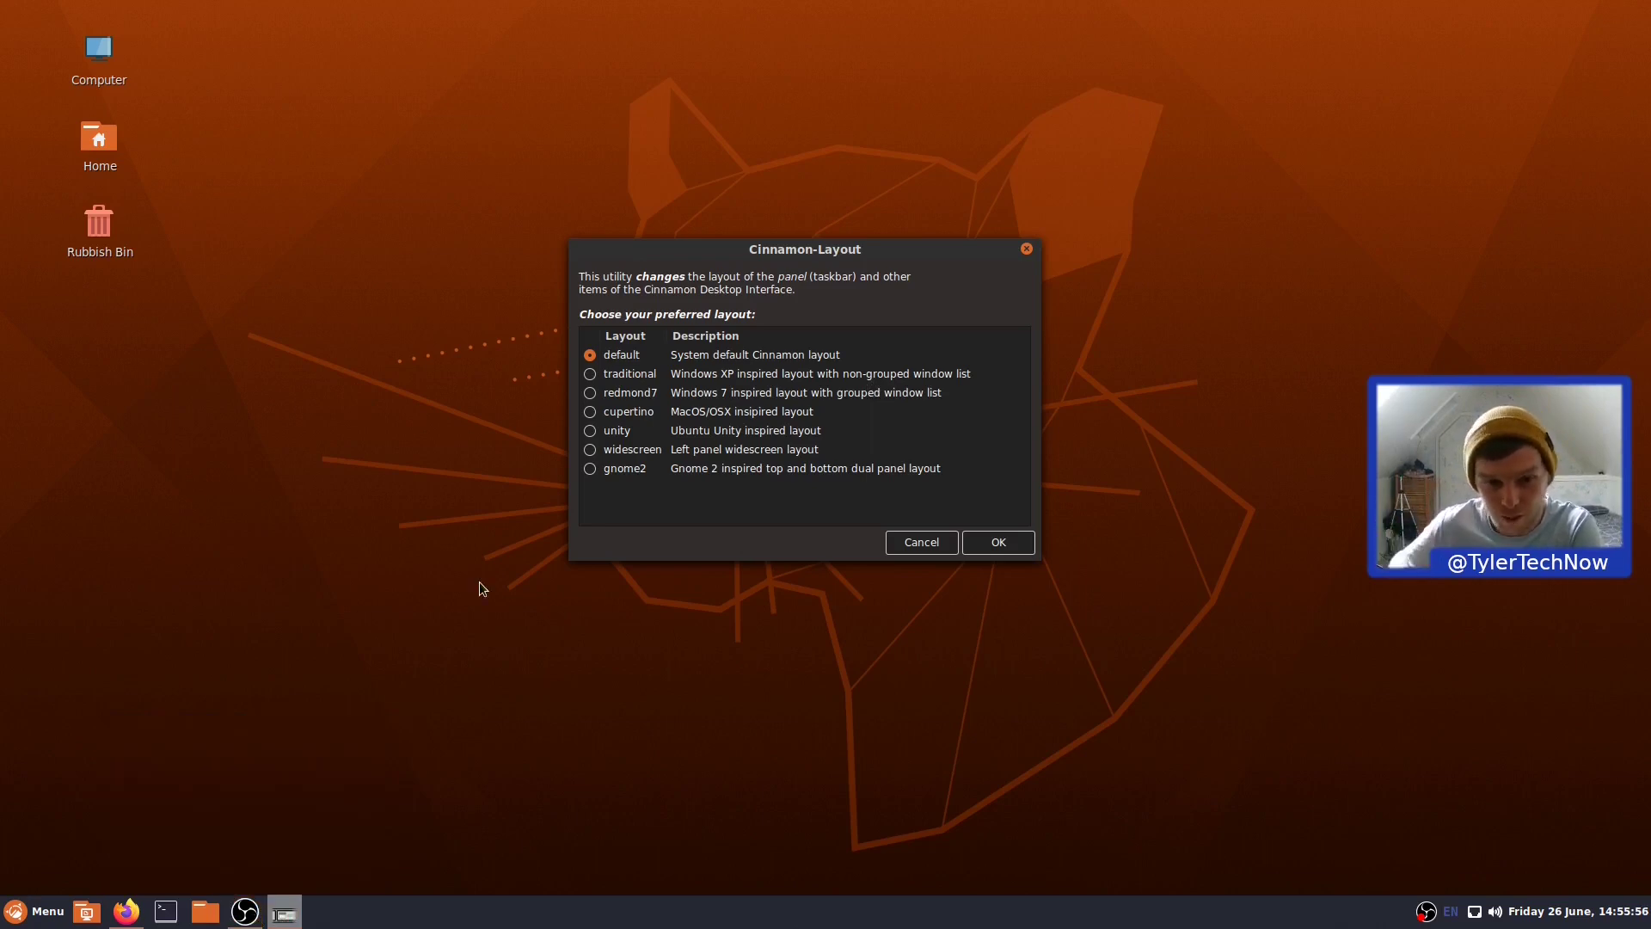
click(592, 375)
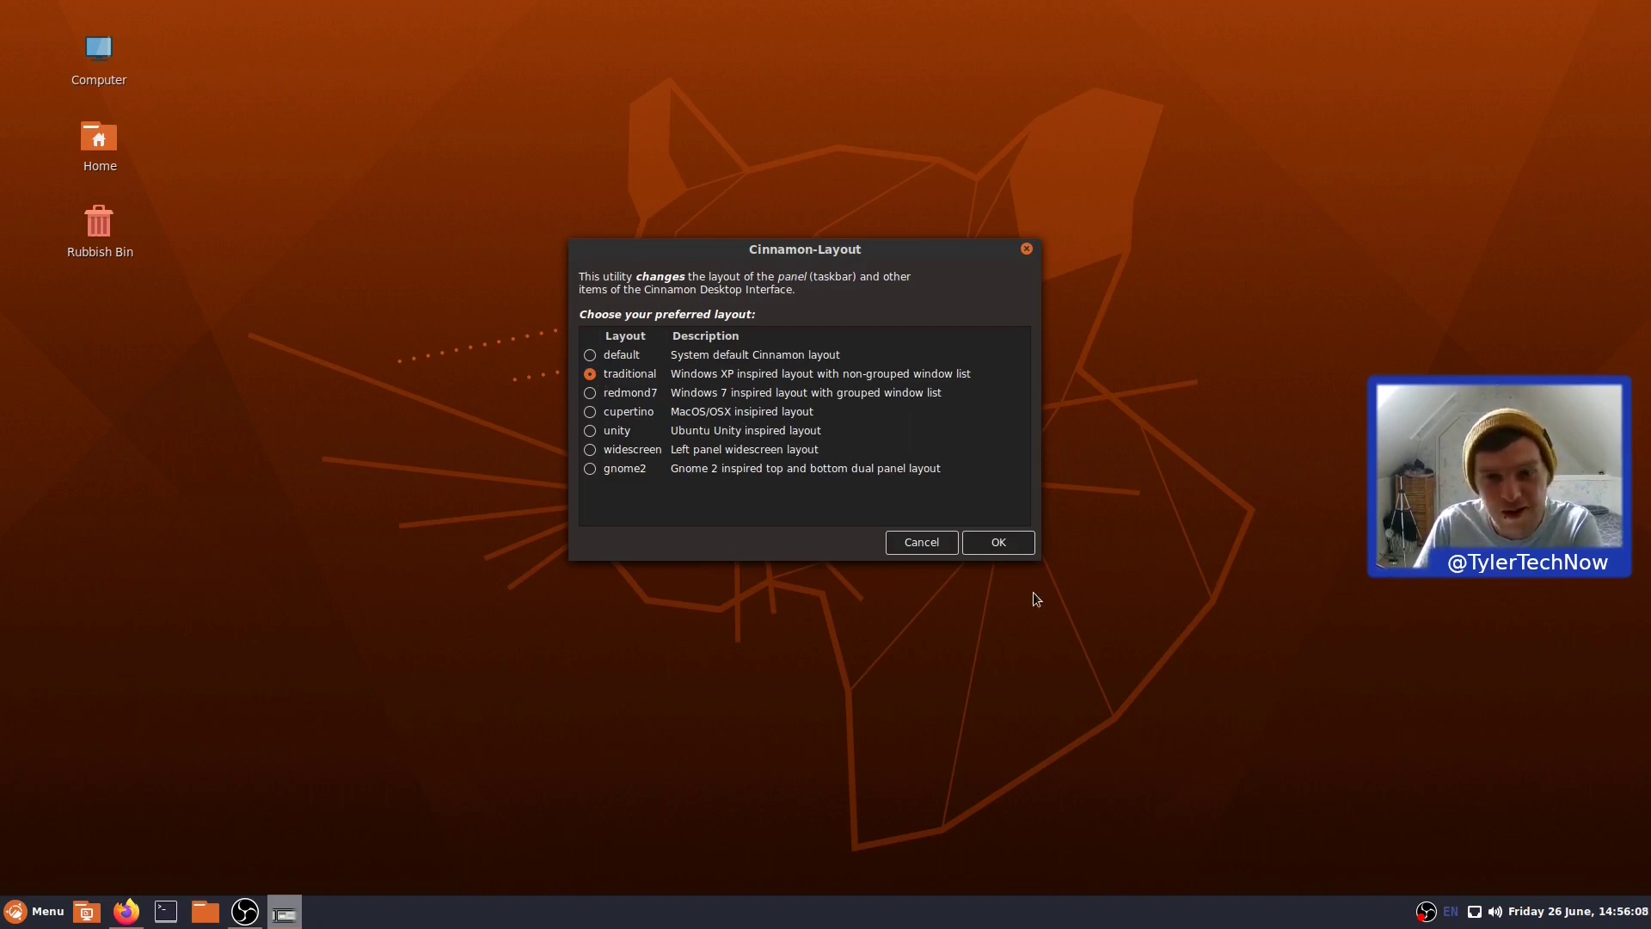
Apply the traditional layout, declining to update the system default, and nudge the Finished notice aside.
click(1013, 545)
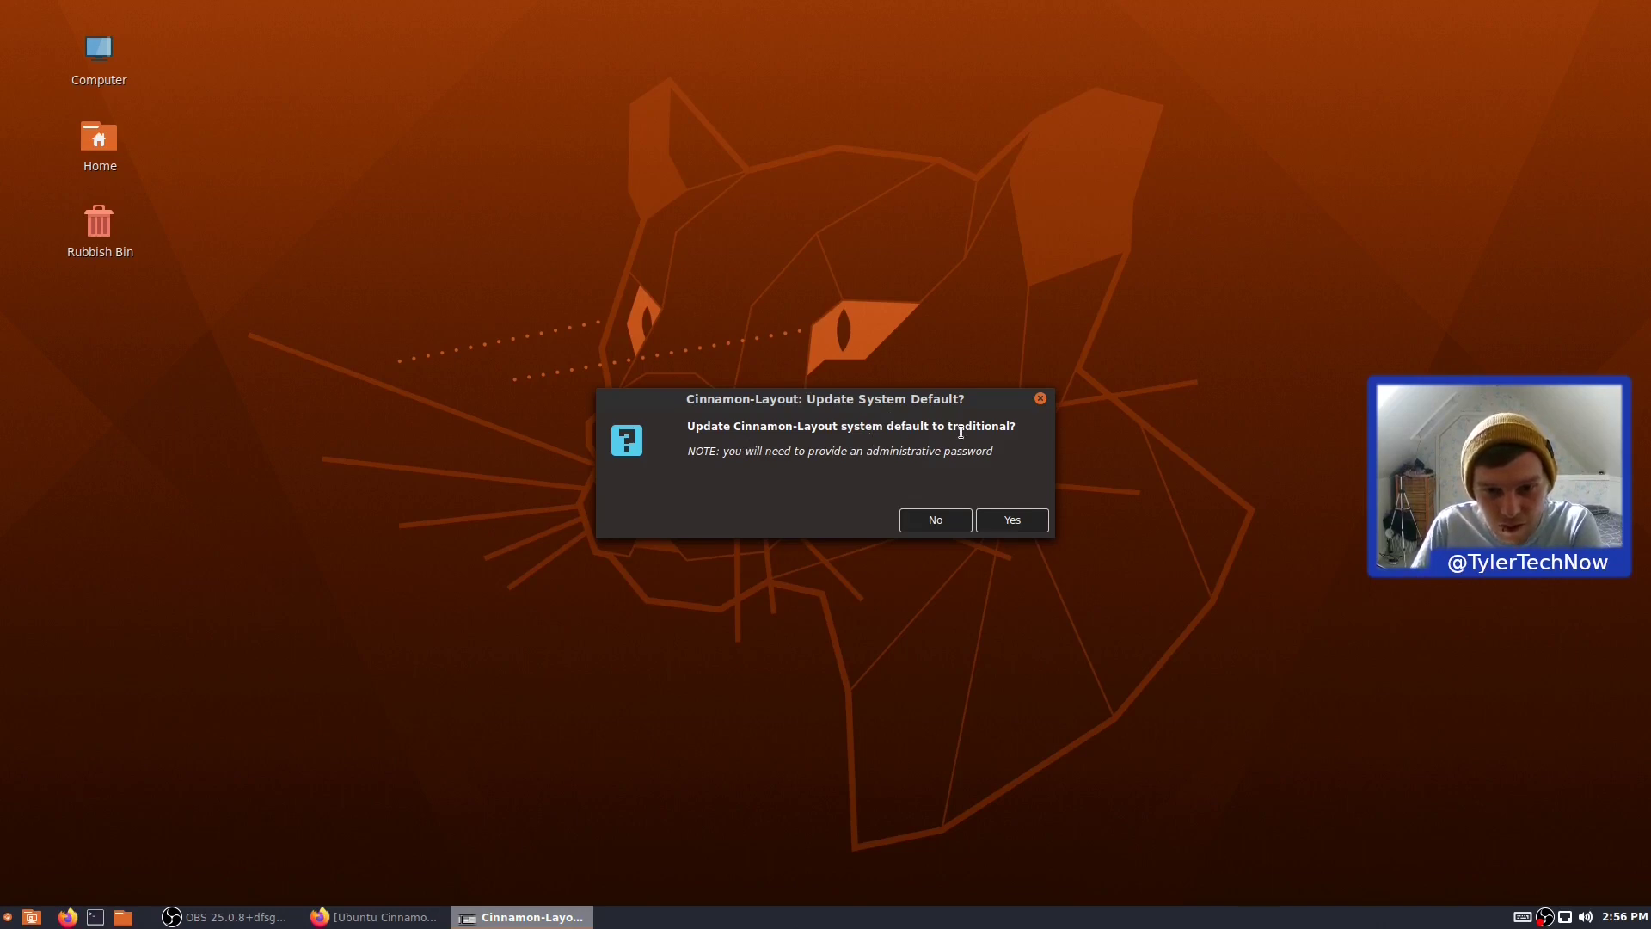
click(943, 522)
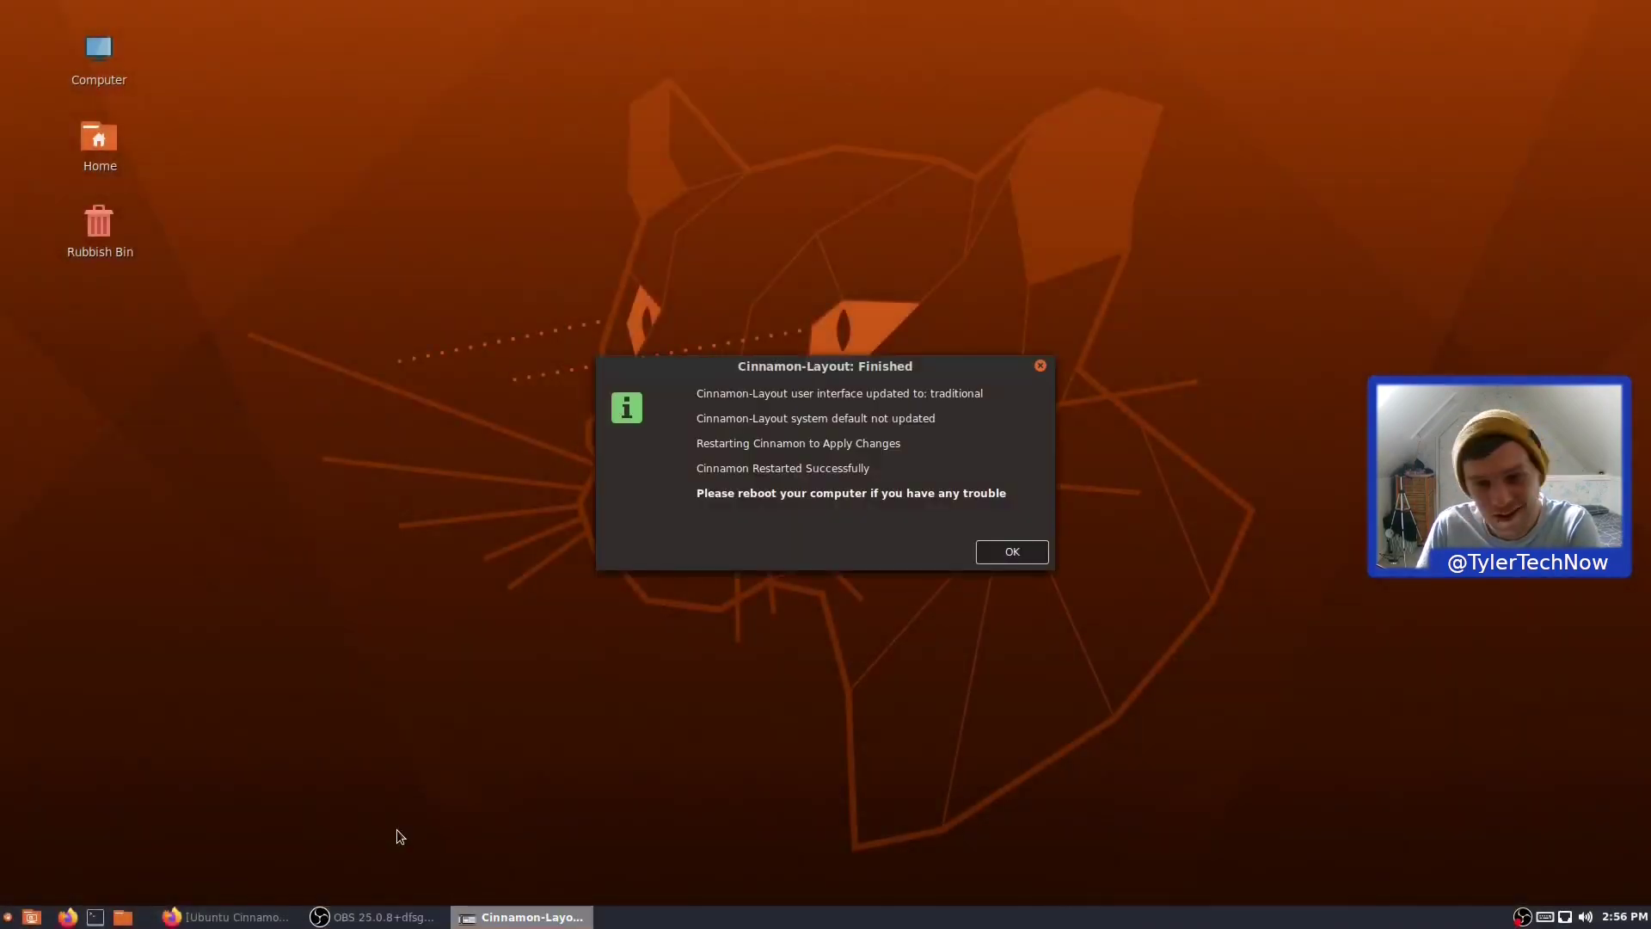
drag(806, 373, 740, 331)
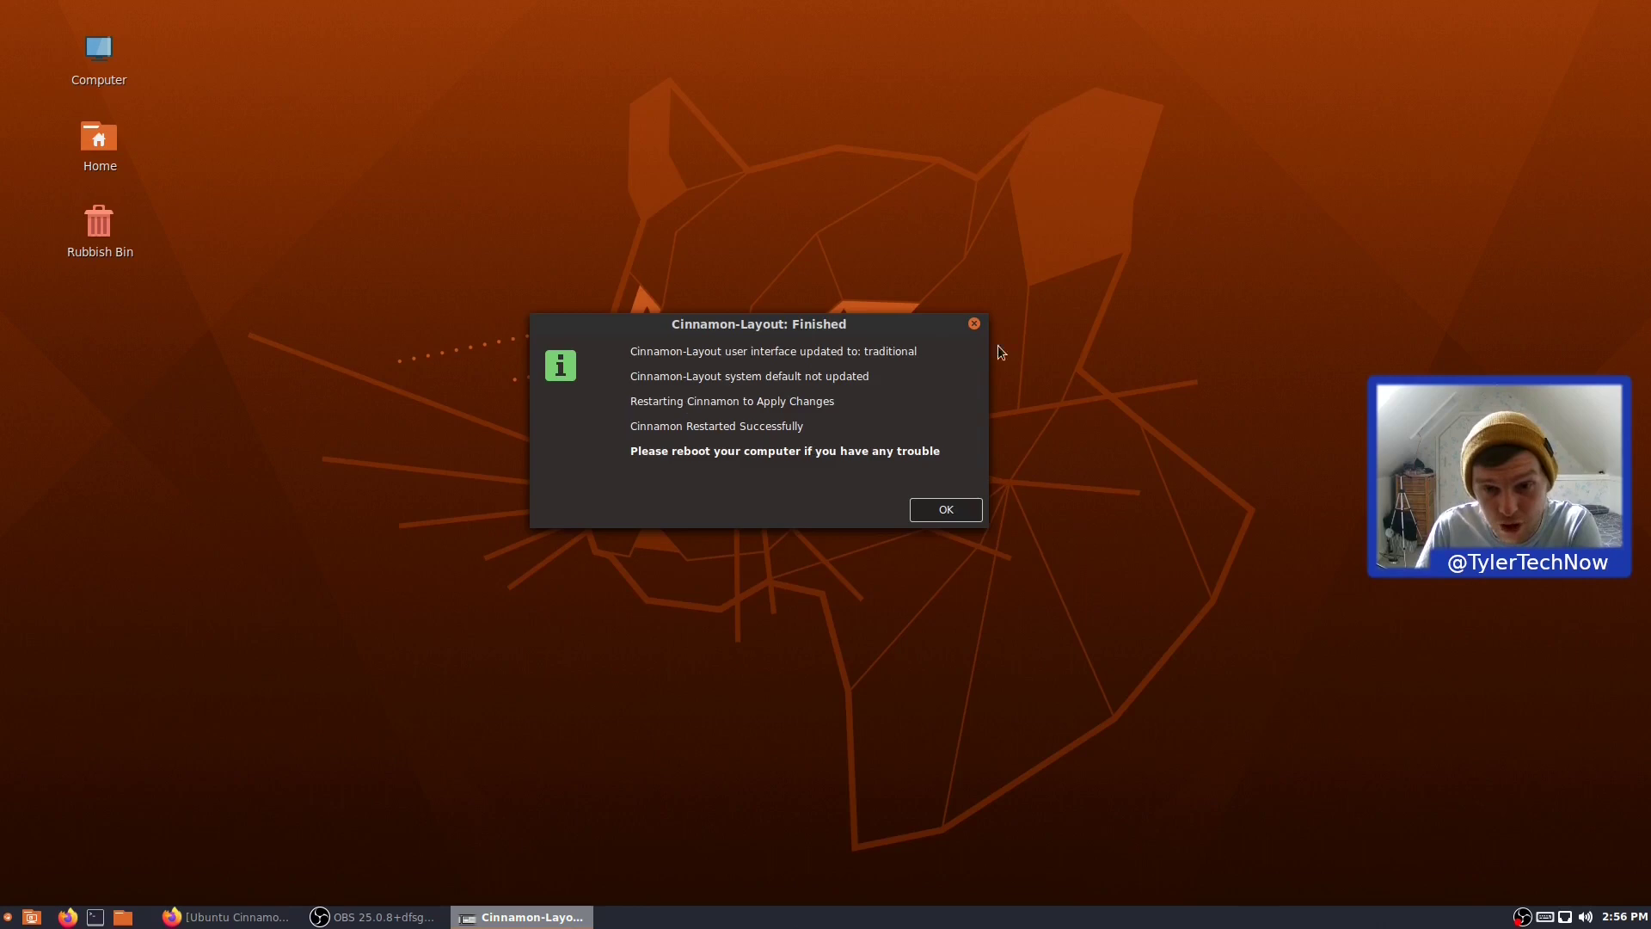
Dismiss the Finished notice, then open and close Panel settings with height left at 28.
click(966, 516)
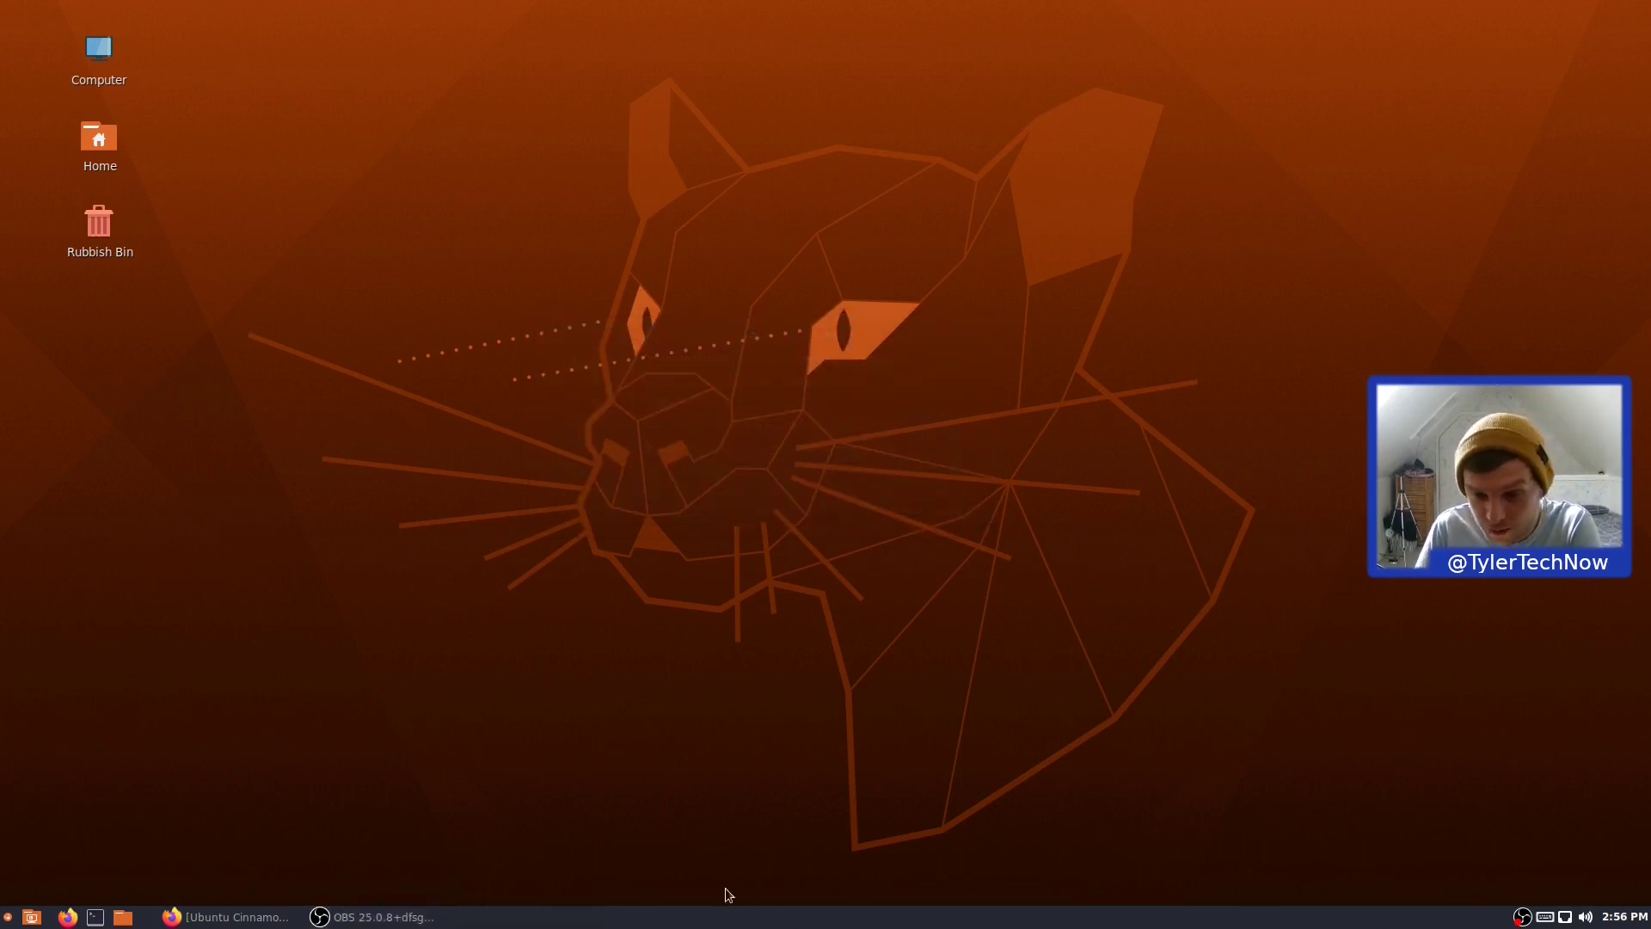
right_click(760, 926)
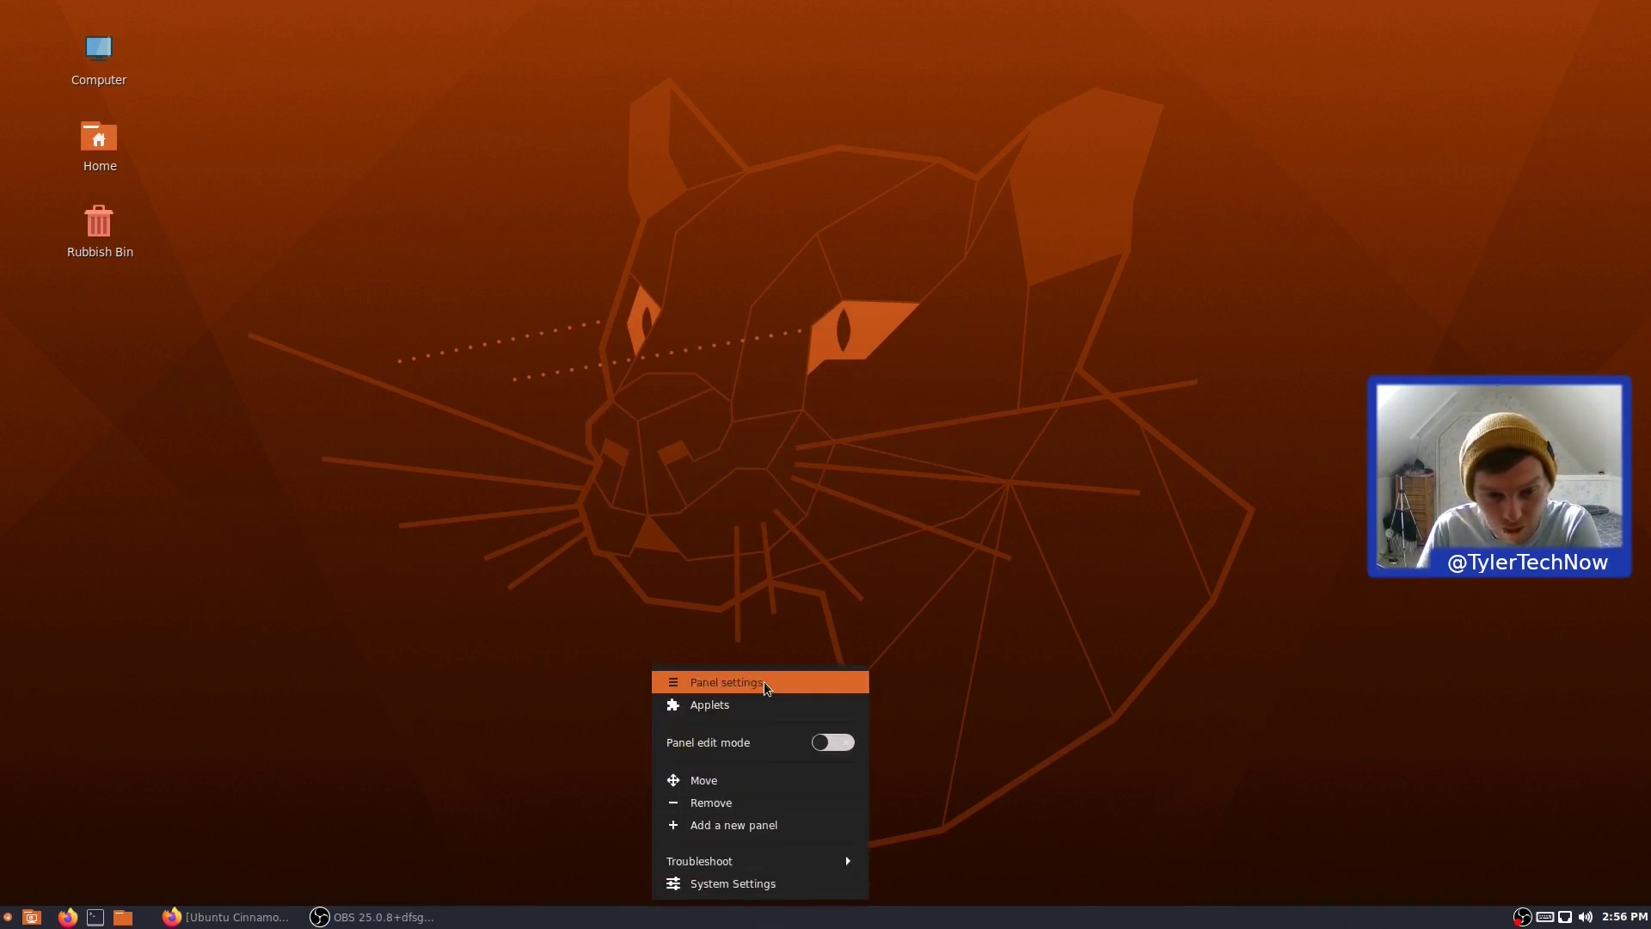
click(731, 682)
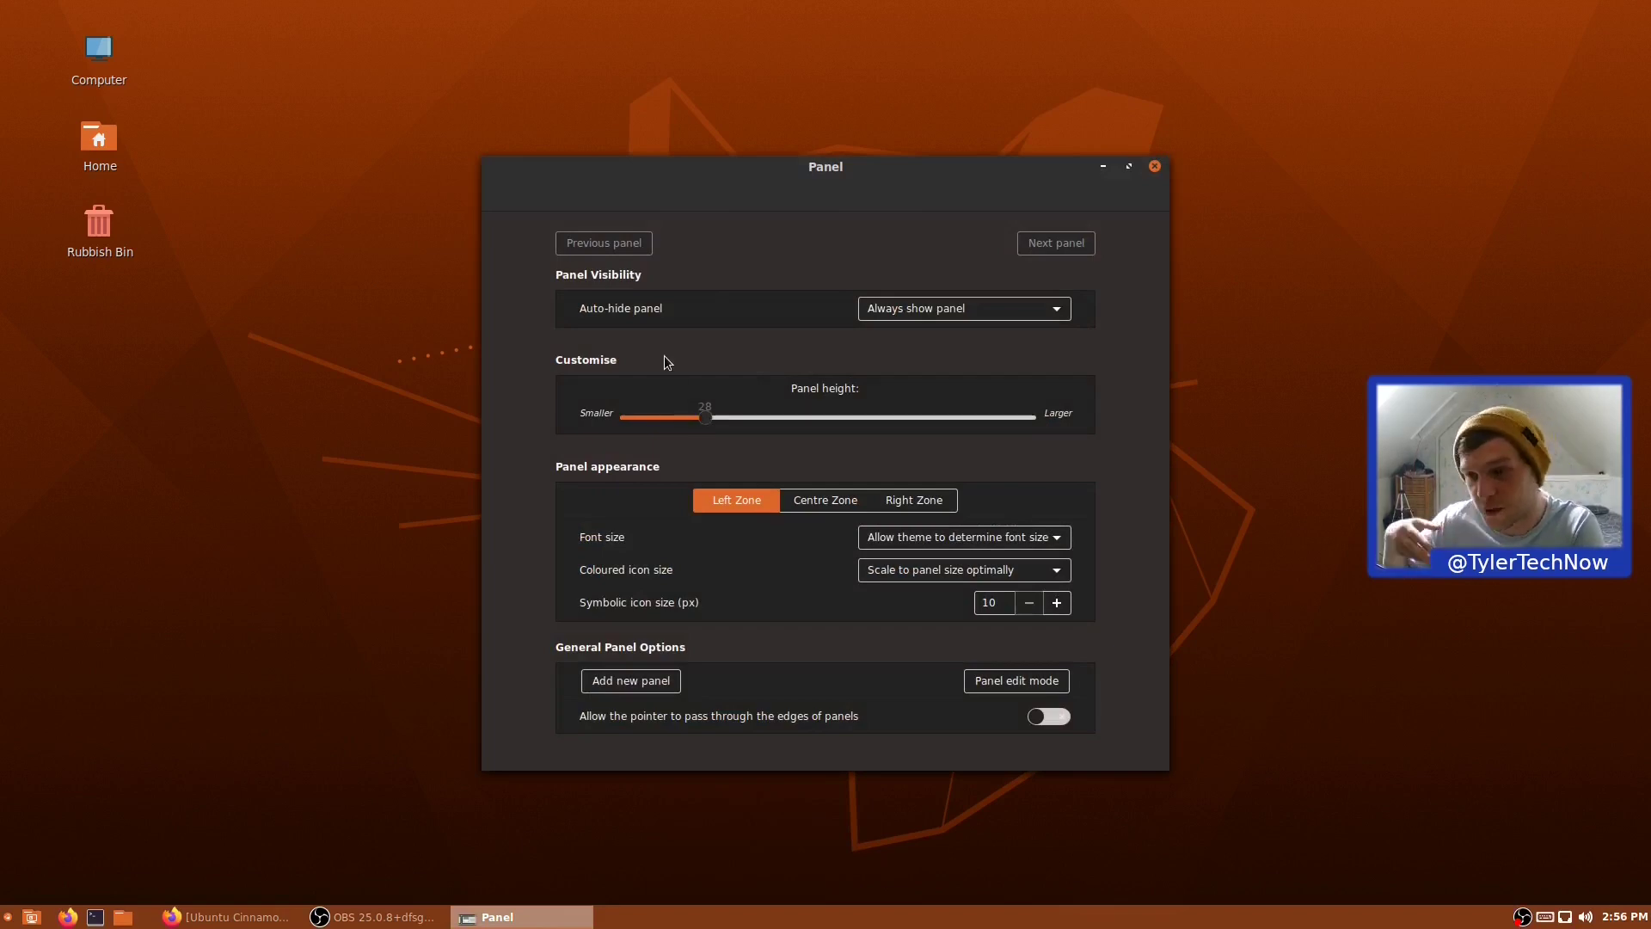
click(1155, 167)
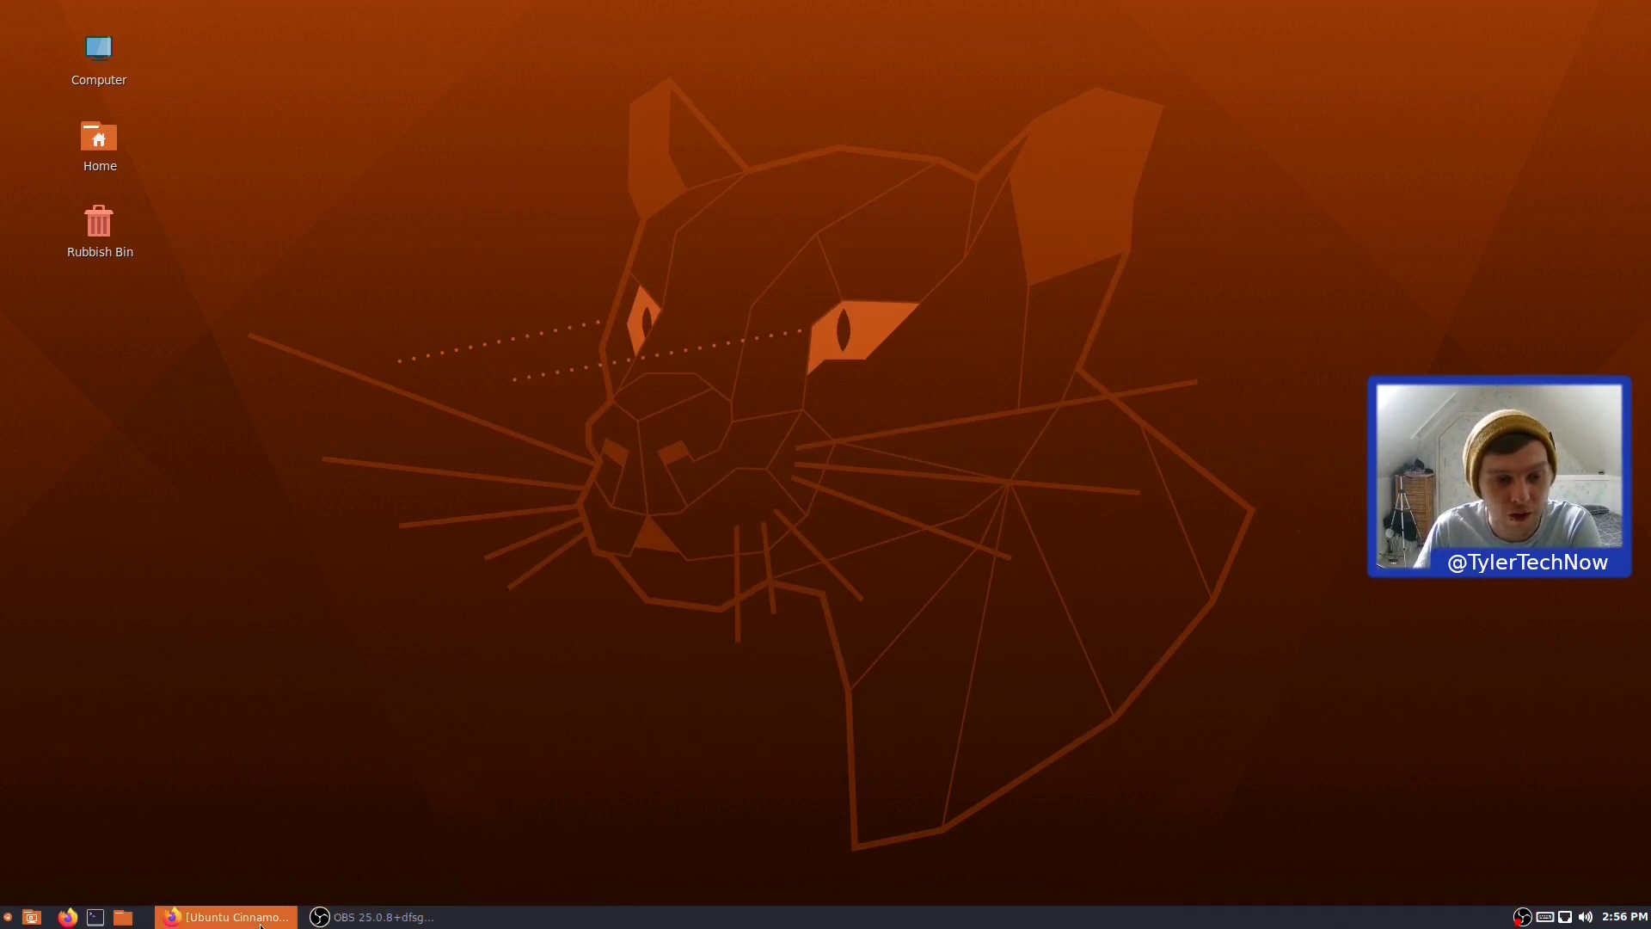
click(297, 918)
click(292, 917)
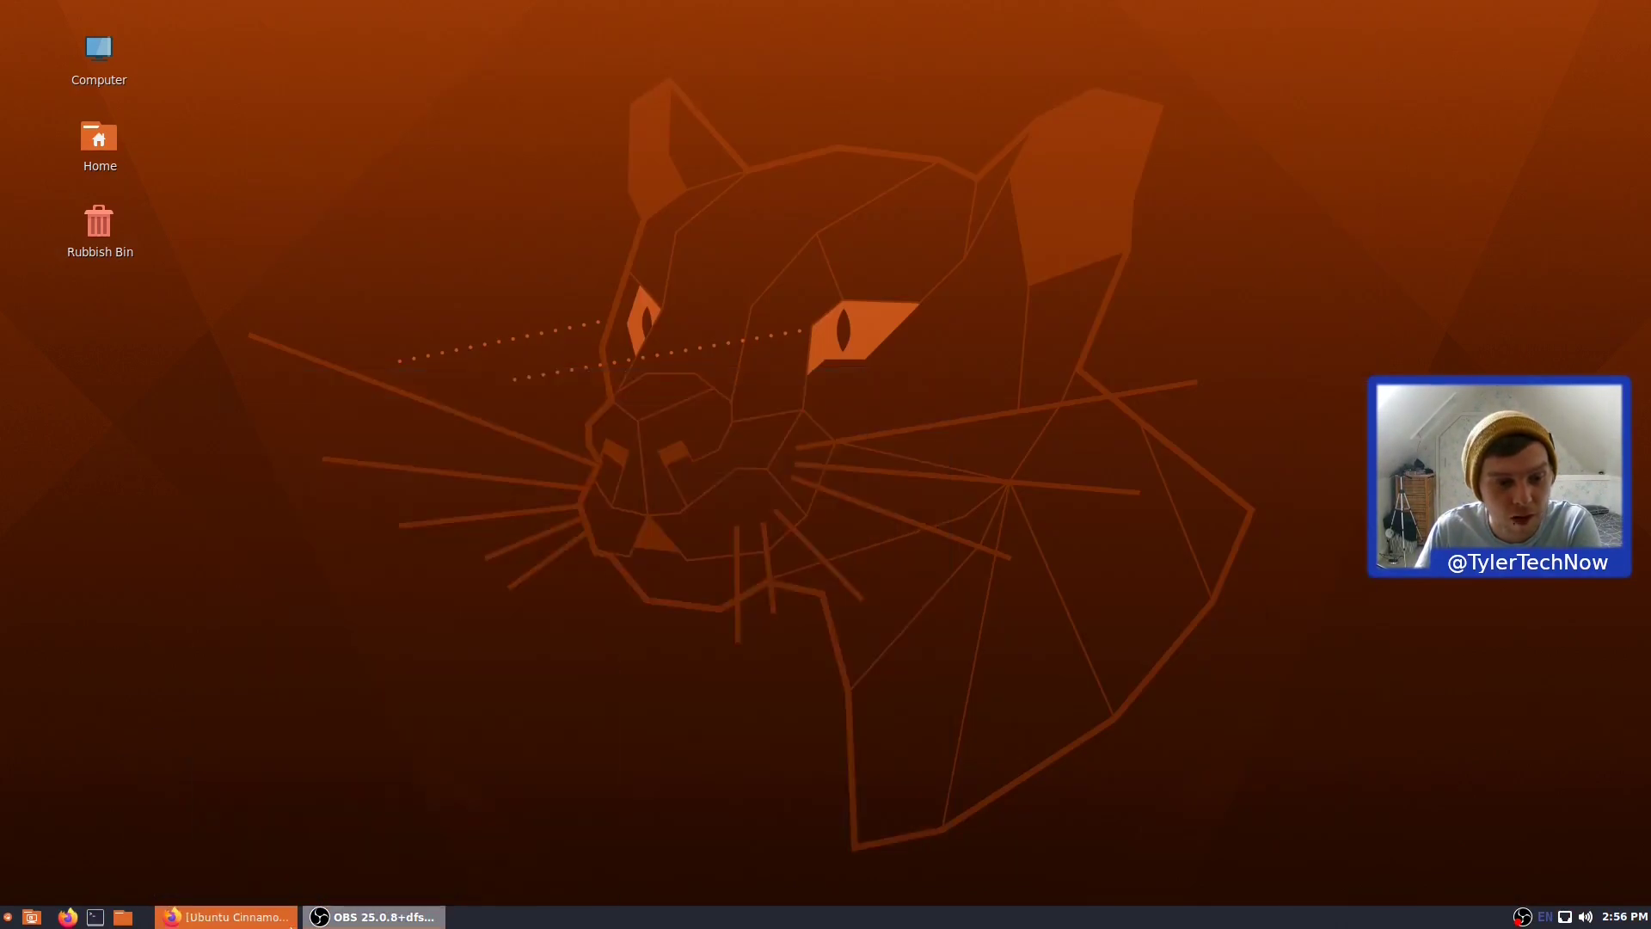
click(7, 917)
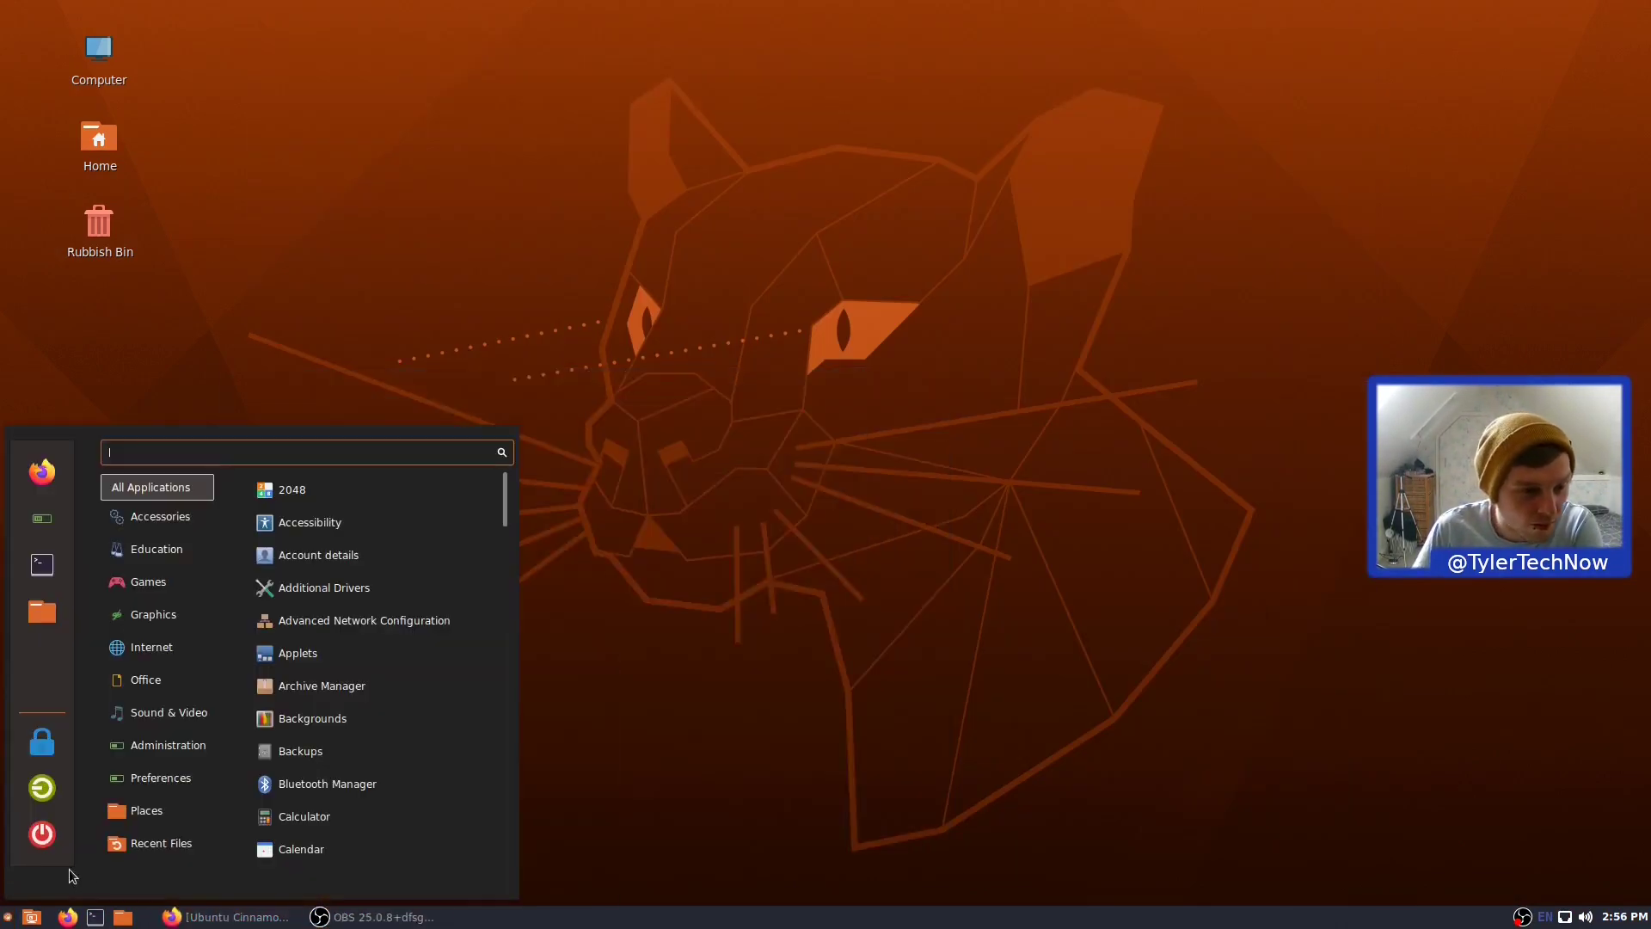
click(8, 919)
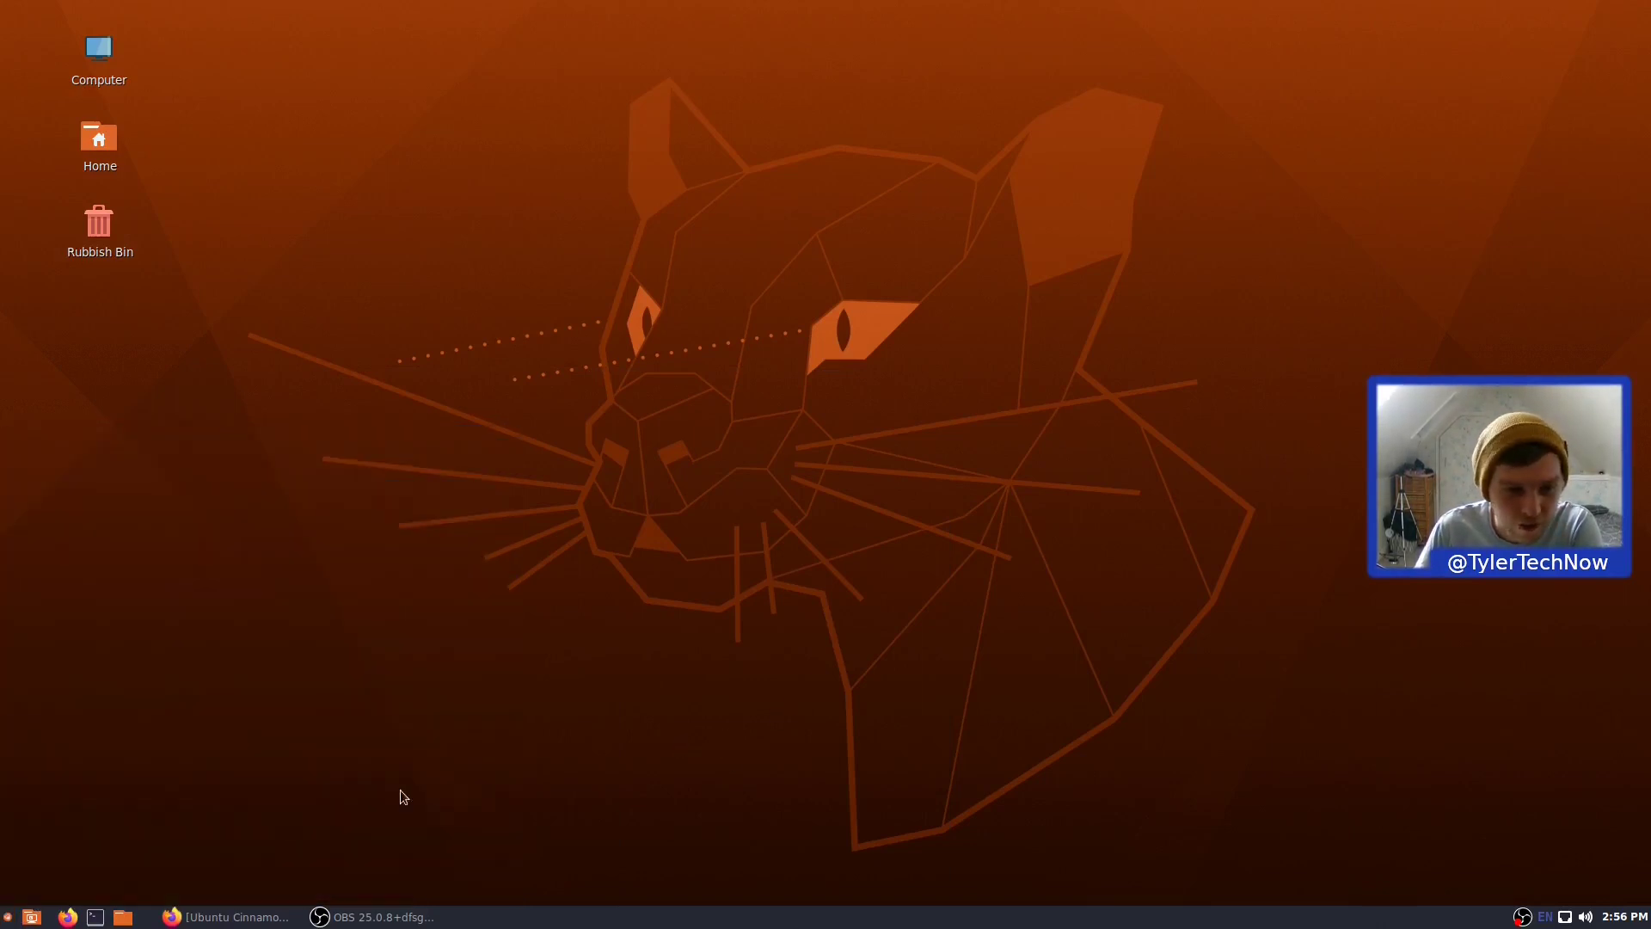
click(7, 919)
click(937, 531)
key(super)
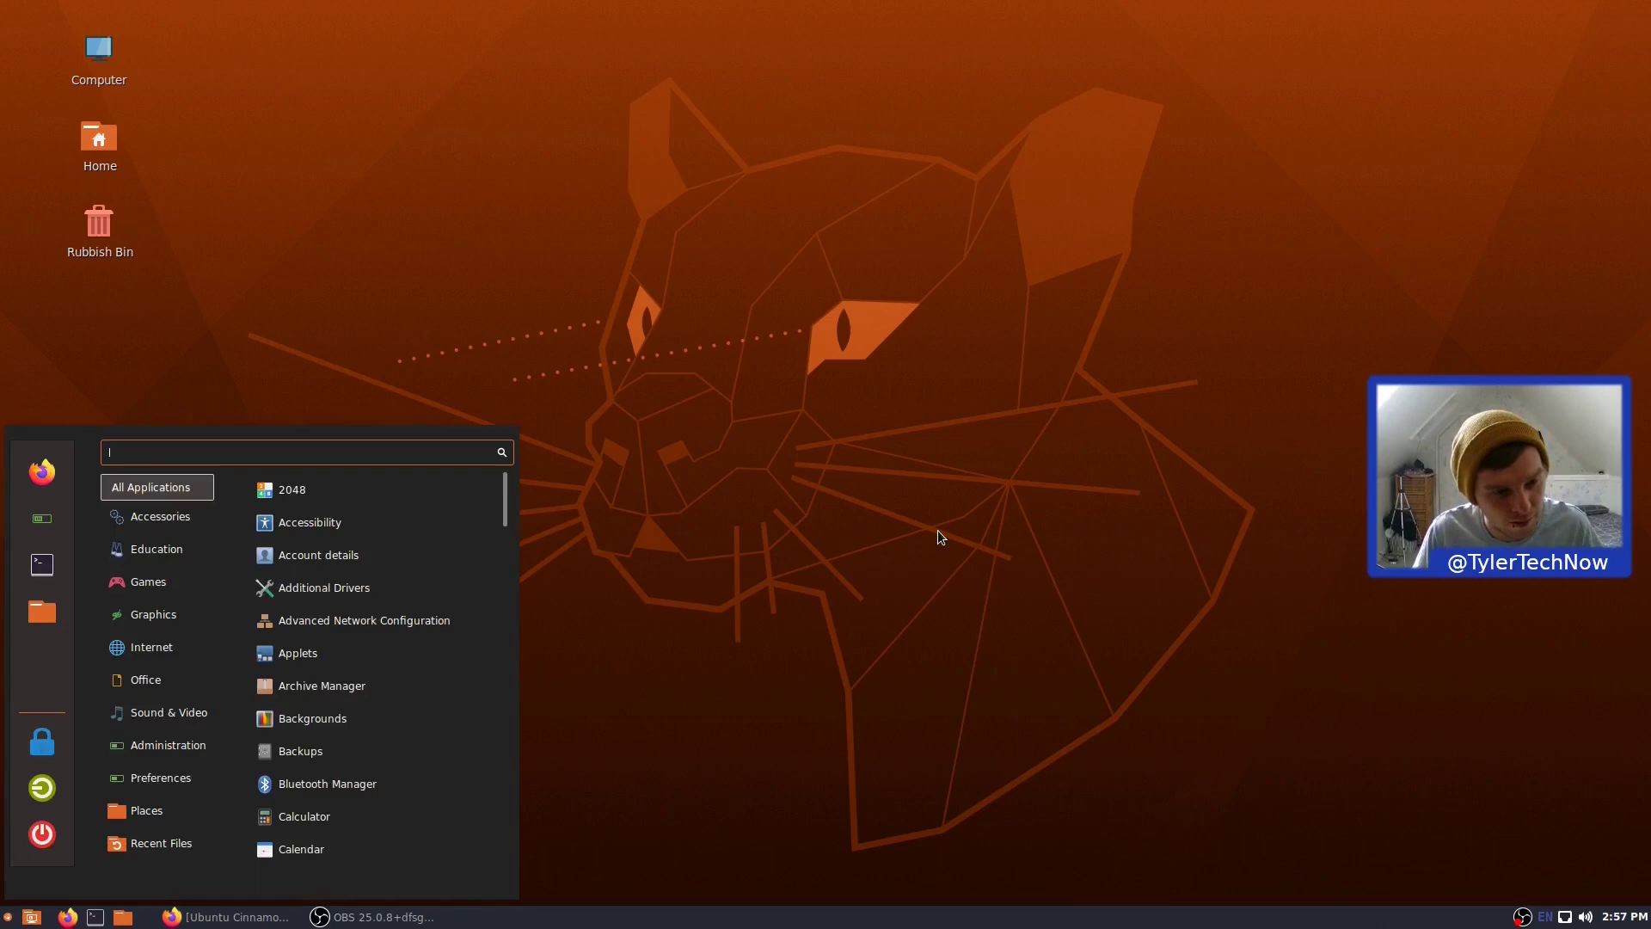
key(super)
right_click(597, 922)
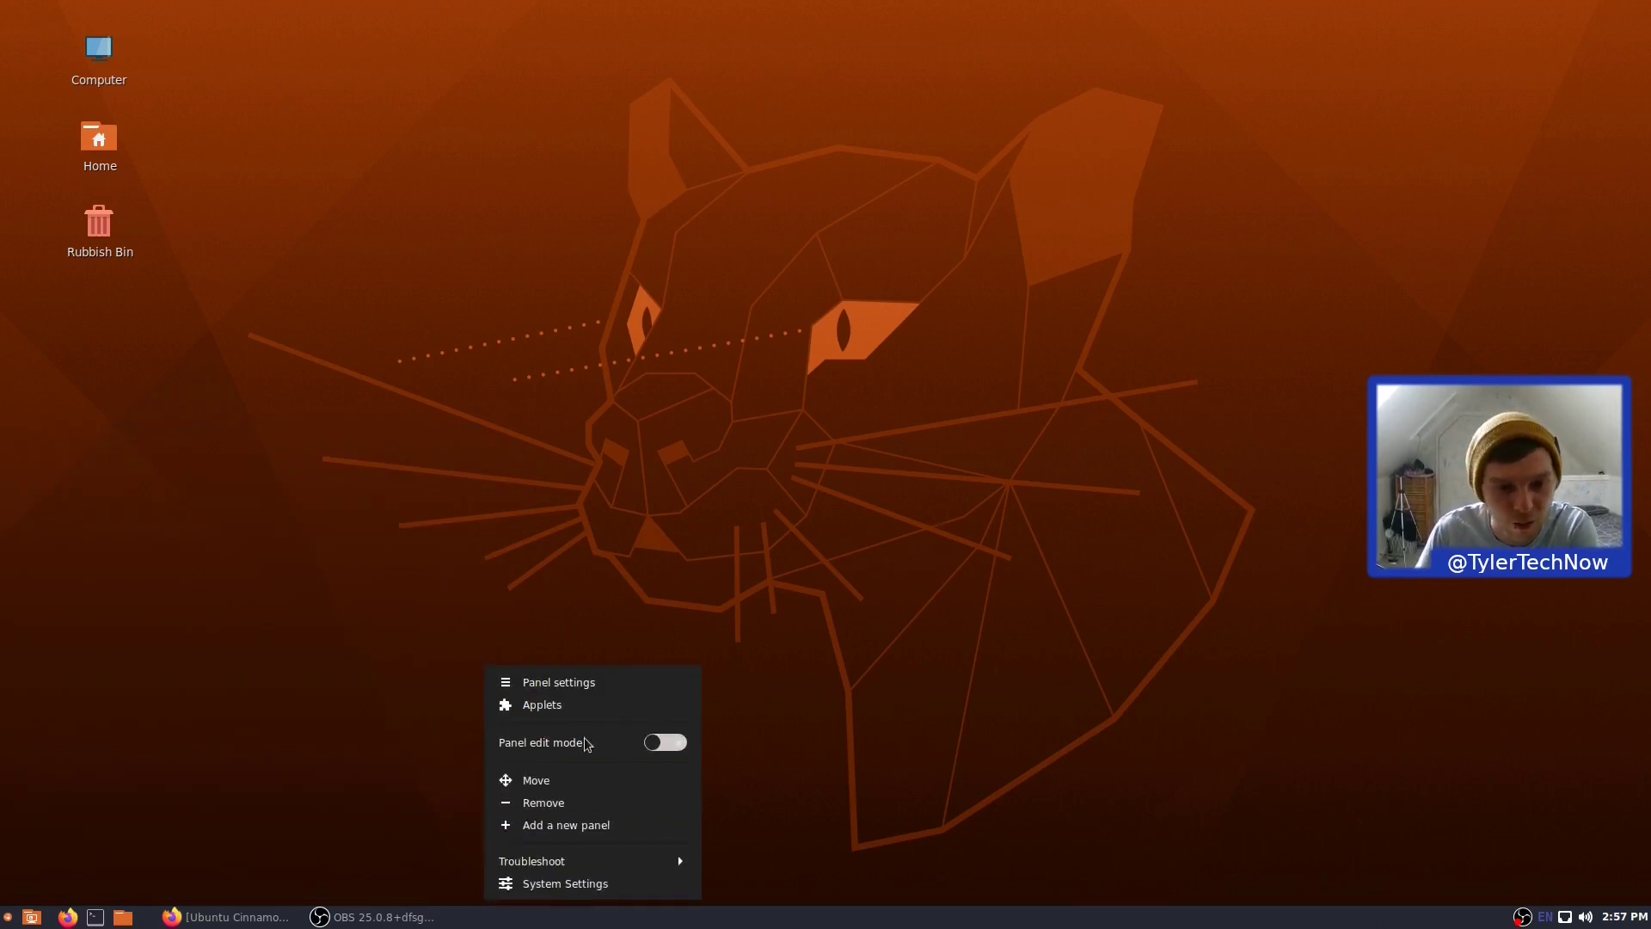
click(62, 877)
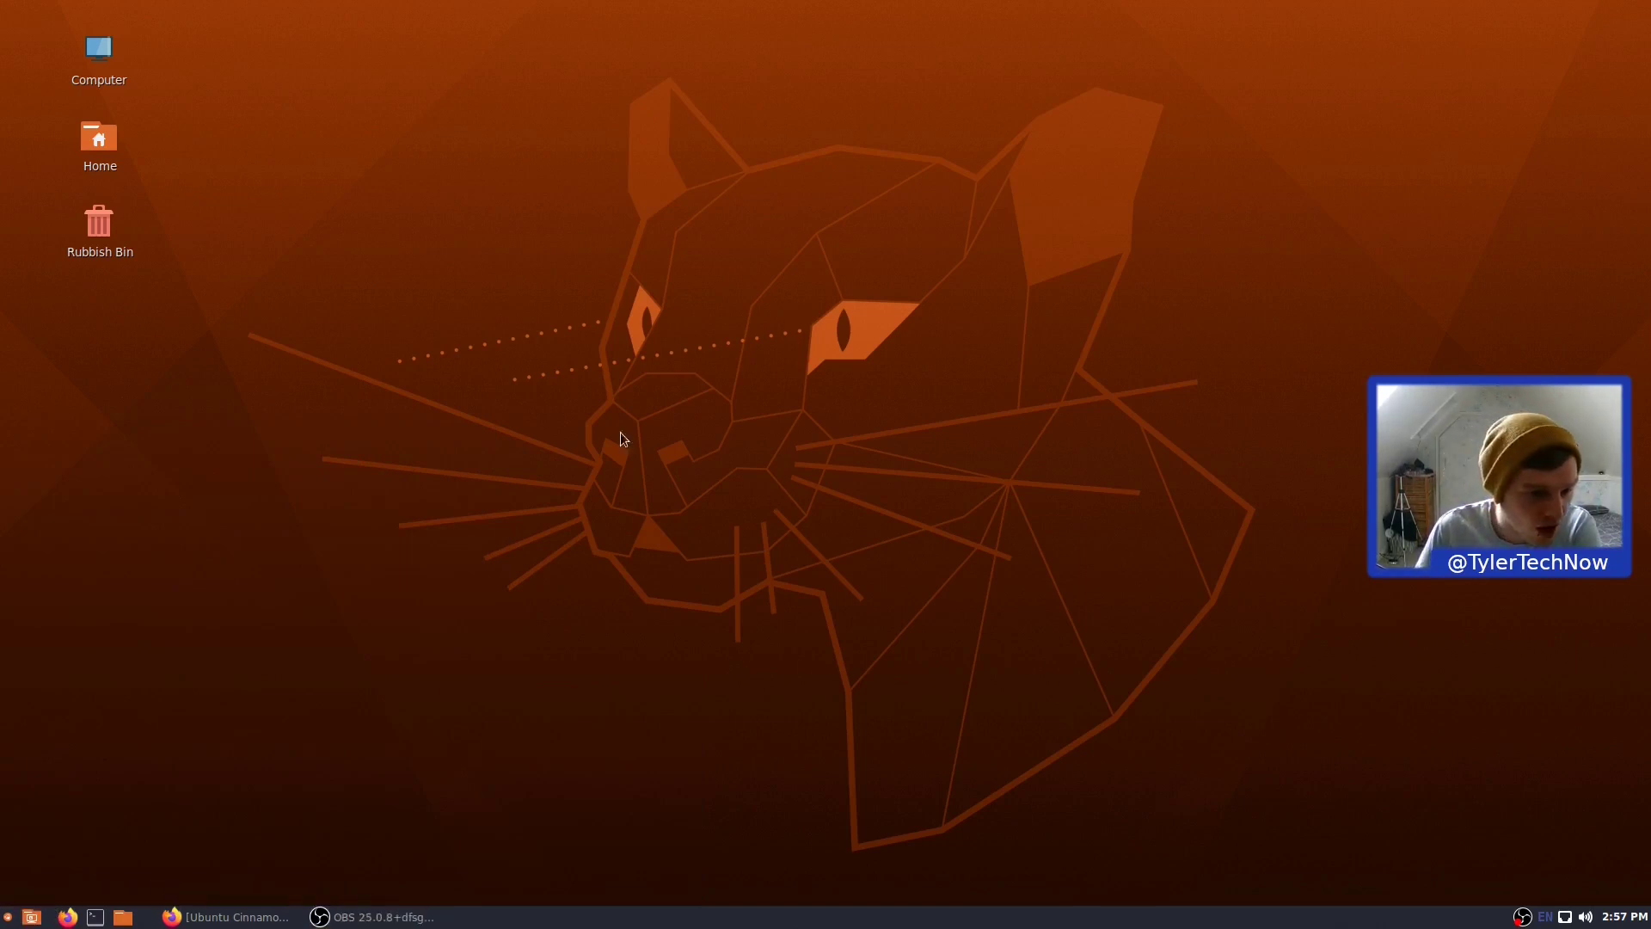
Launch Cinnamon-Layout via 'lay' and apply redmond7, keeping the system default unchanged.
click(7, 916)
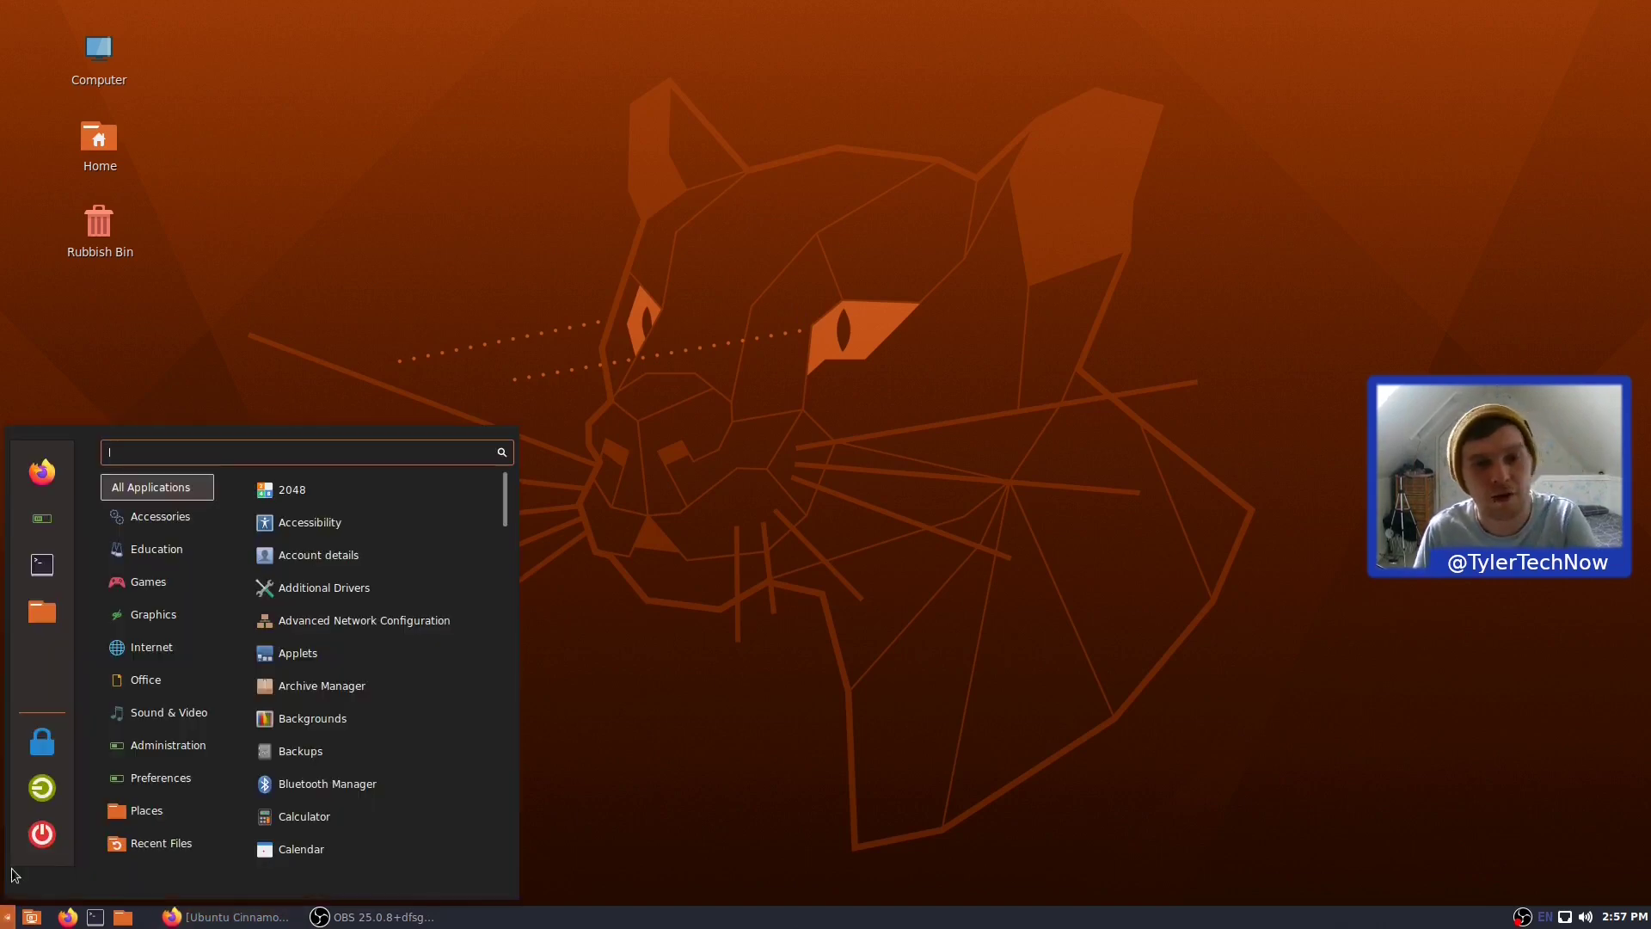
text(lay)
key(Return)
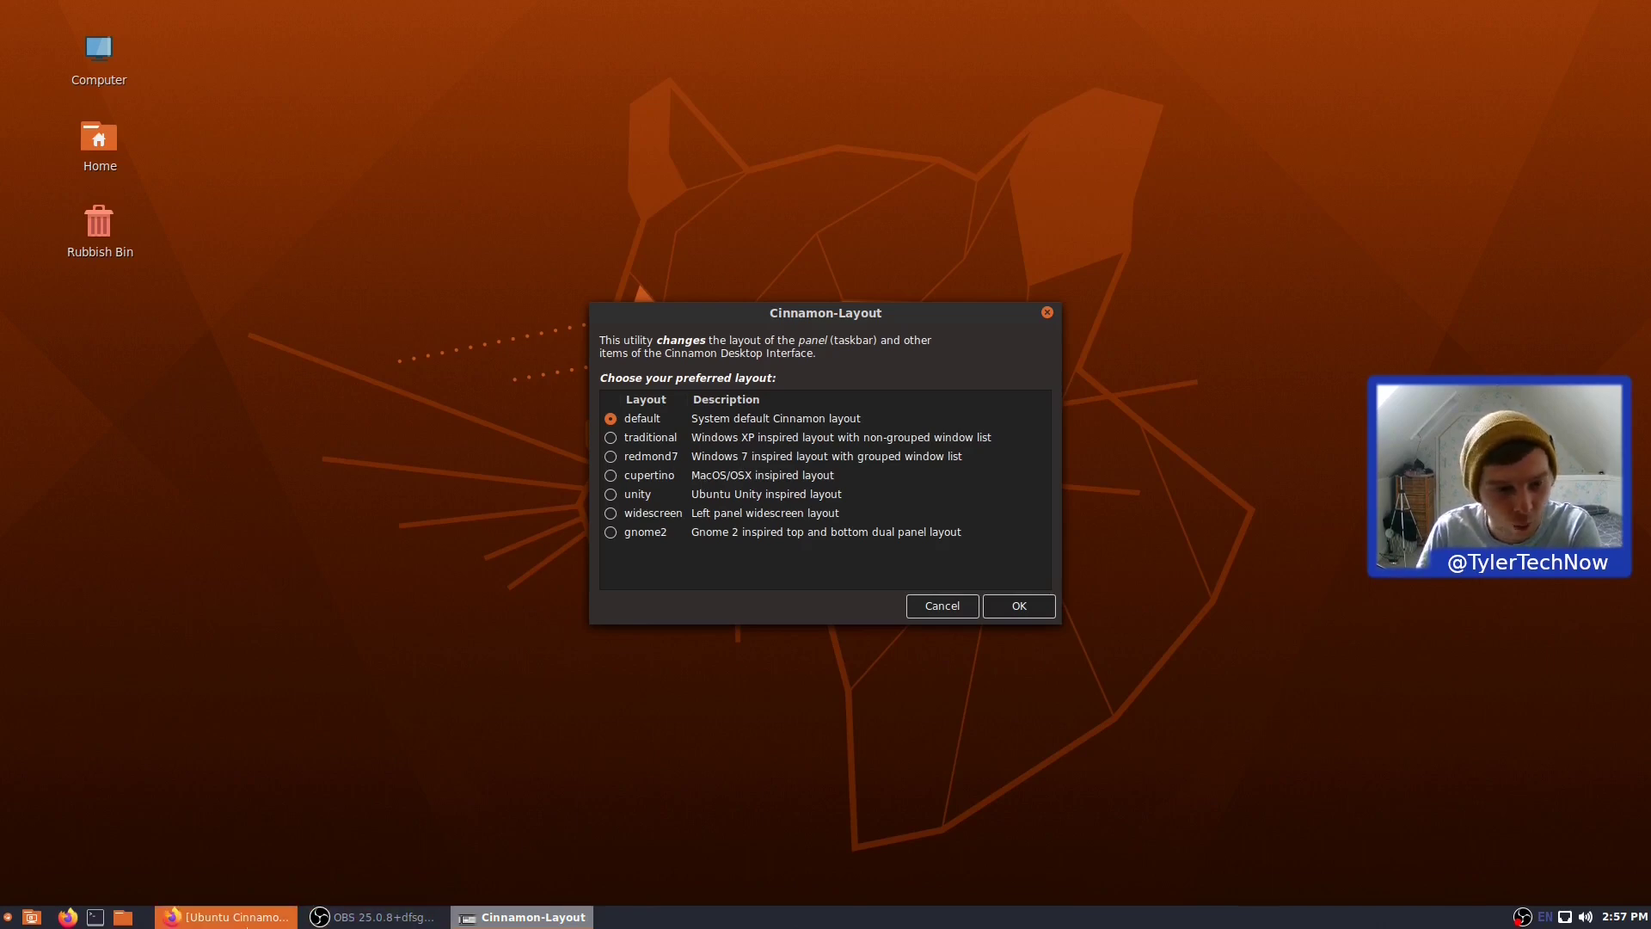
click(609, 457)
click(1018, 605)
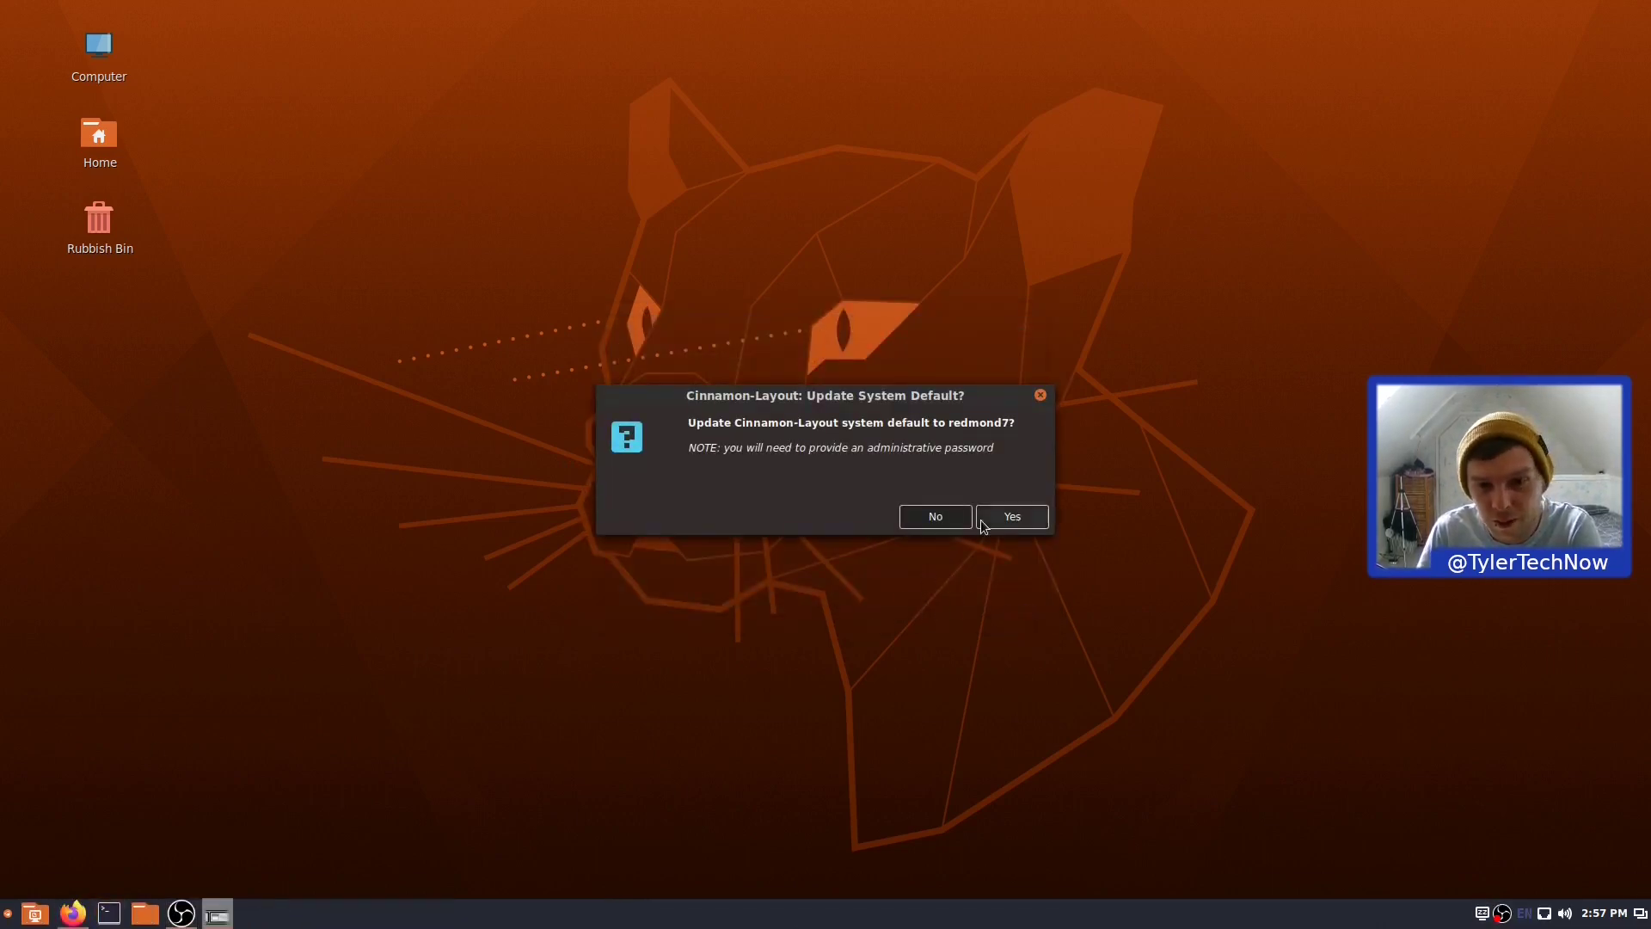
click(929, 521)
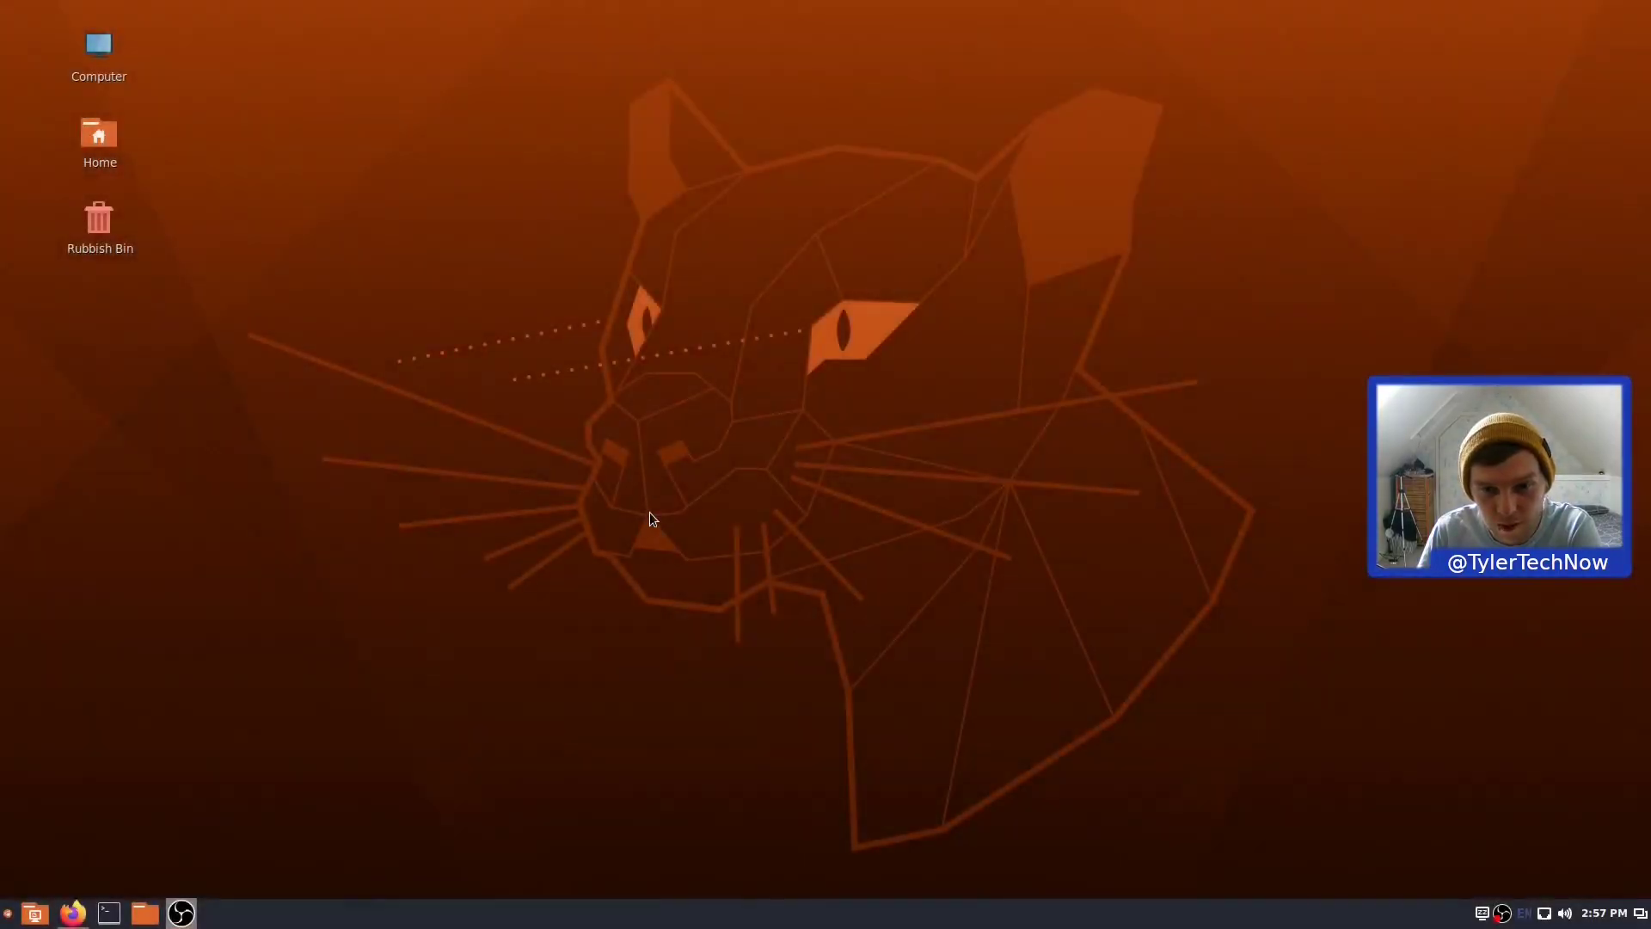
click(1008, 548)
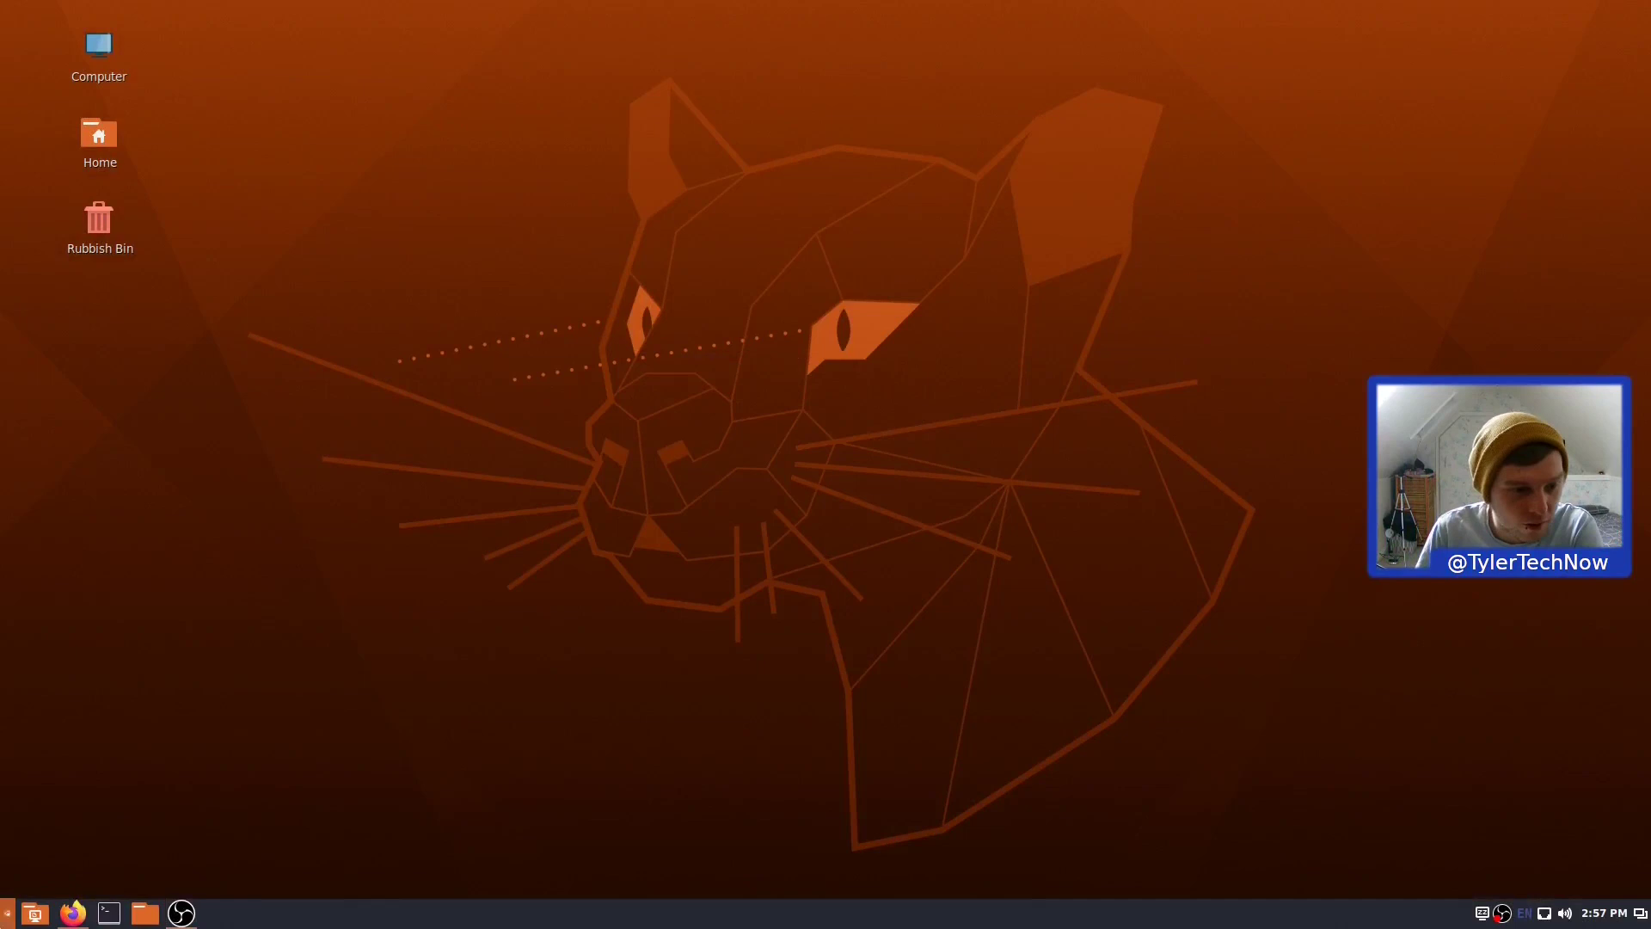
Open the applications menu briefly and close it again.
click(7, 914)
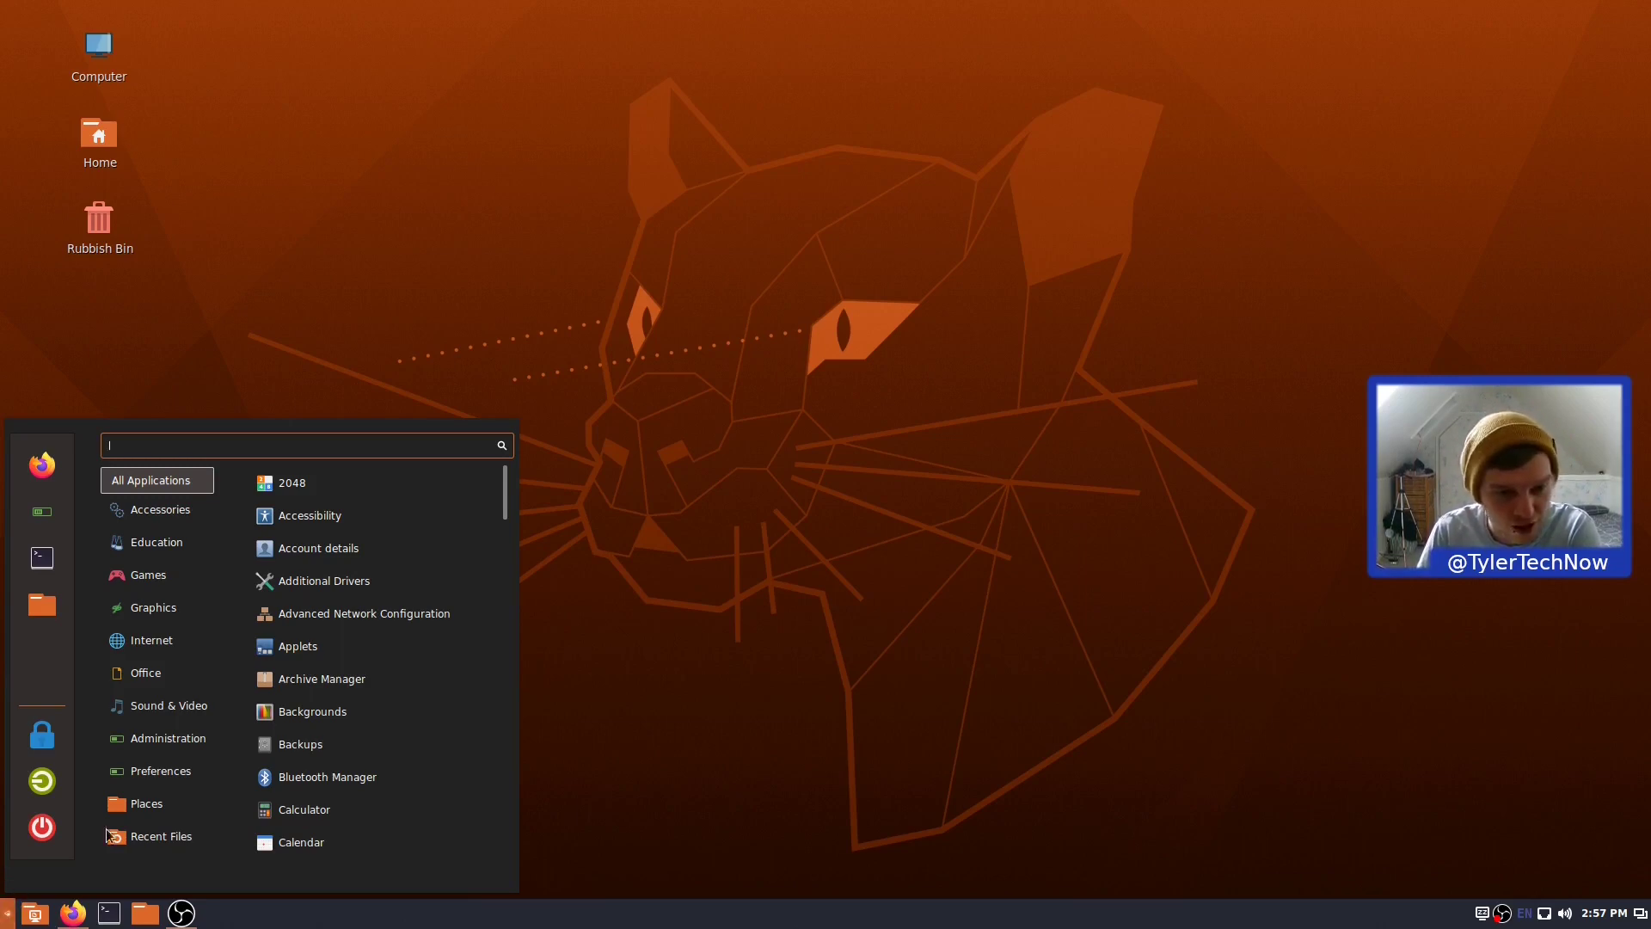
mouse_move(154, 607)
click(711, 420)
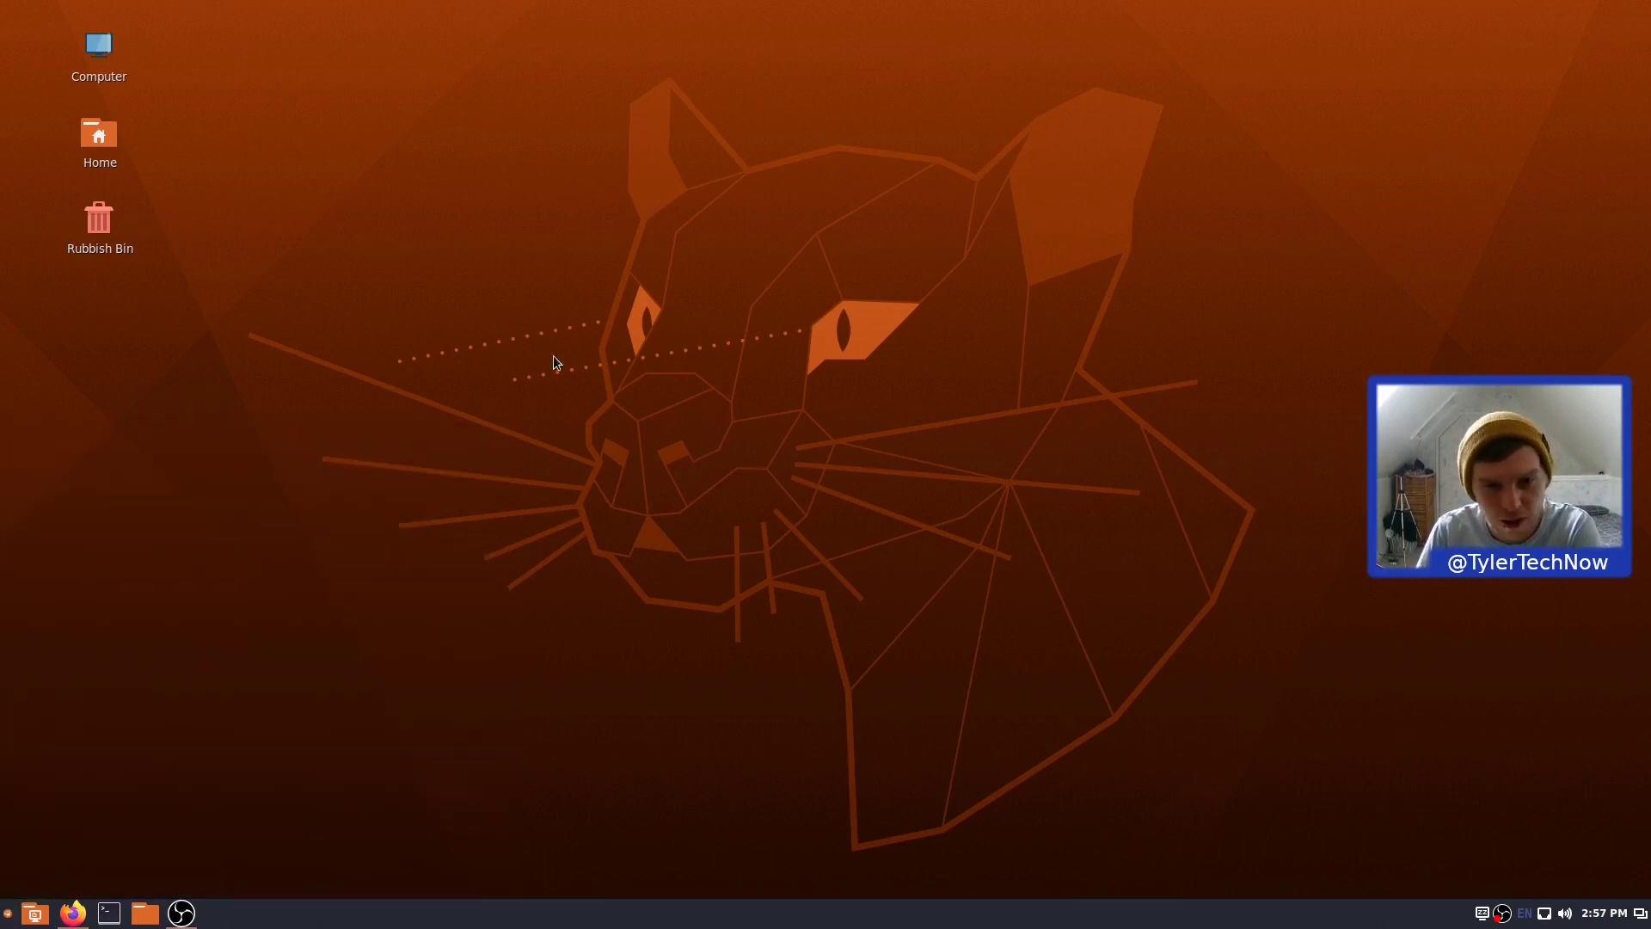
Launch Cinnamon-Layout via 'layout' and apply cupertino for this user only, answering No.
click(7, 913)
text(layout)
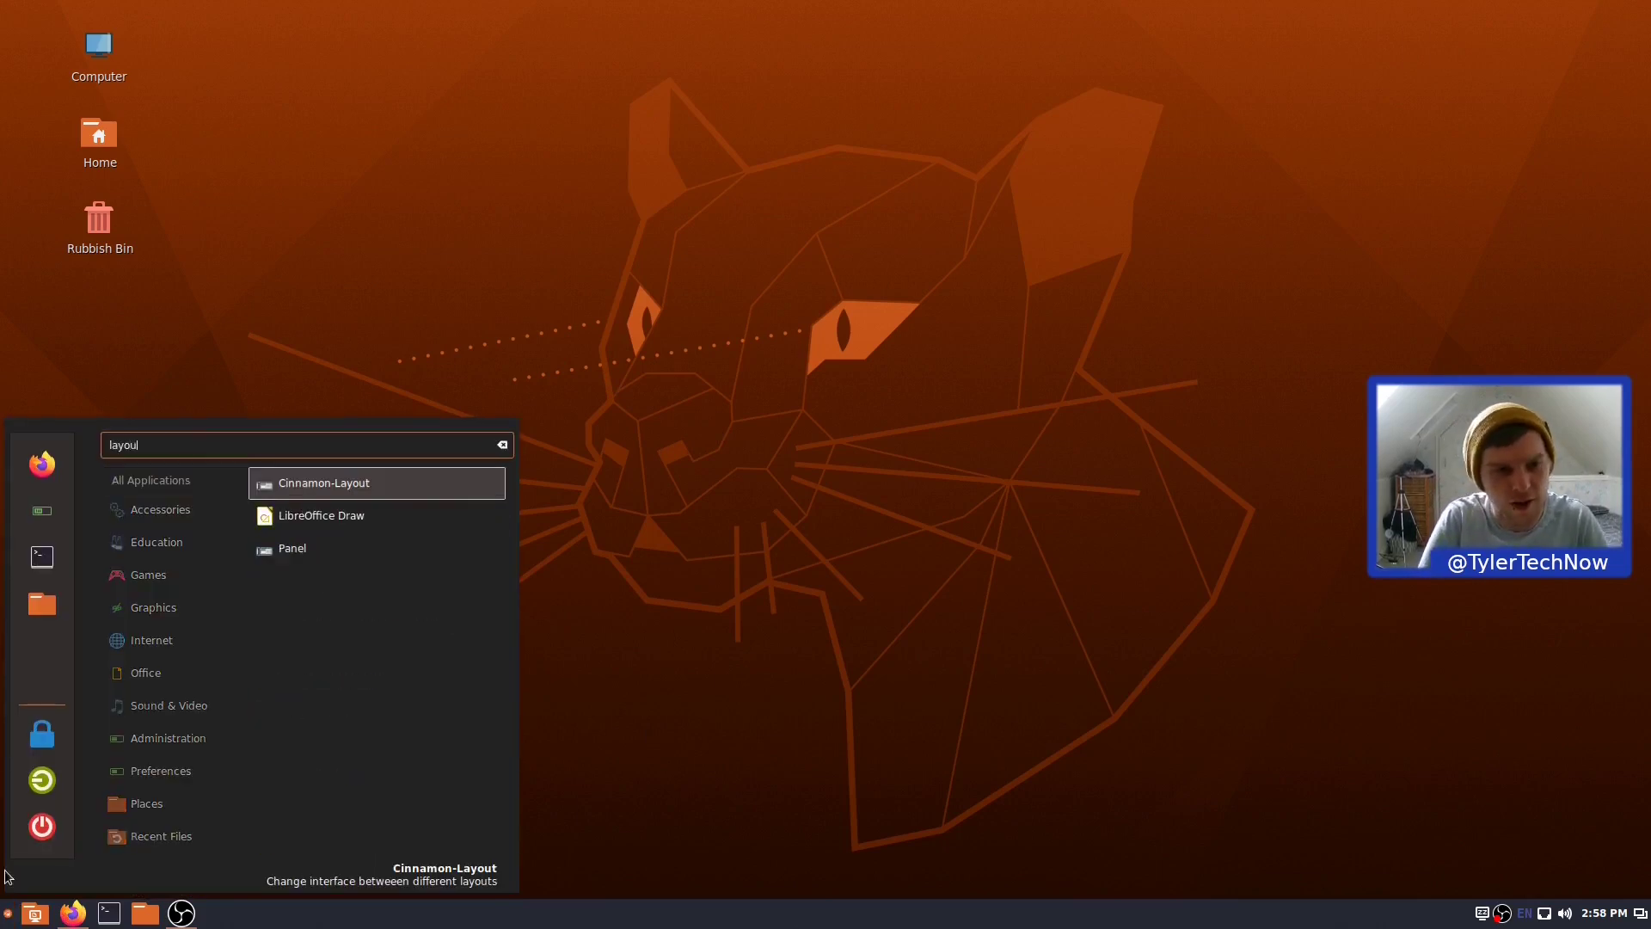
key(Return)
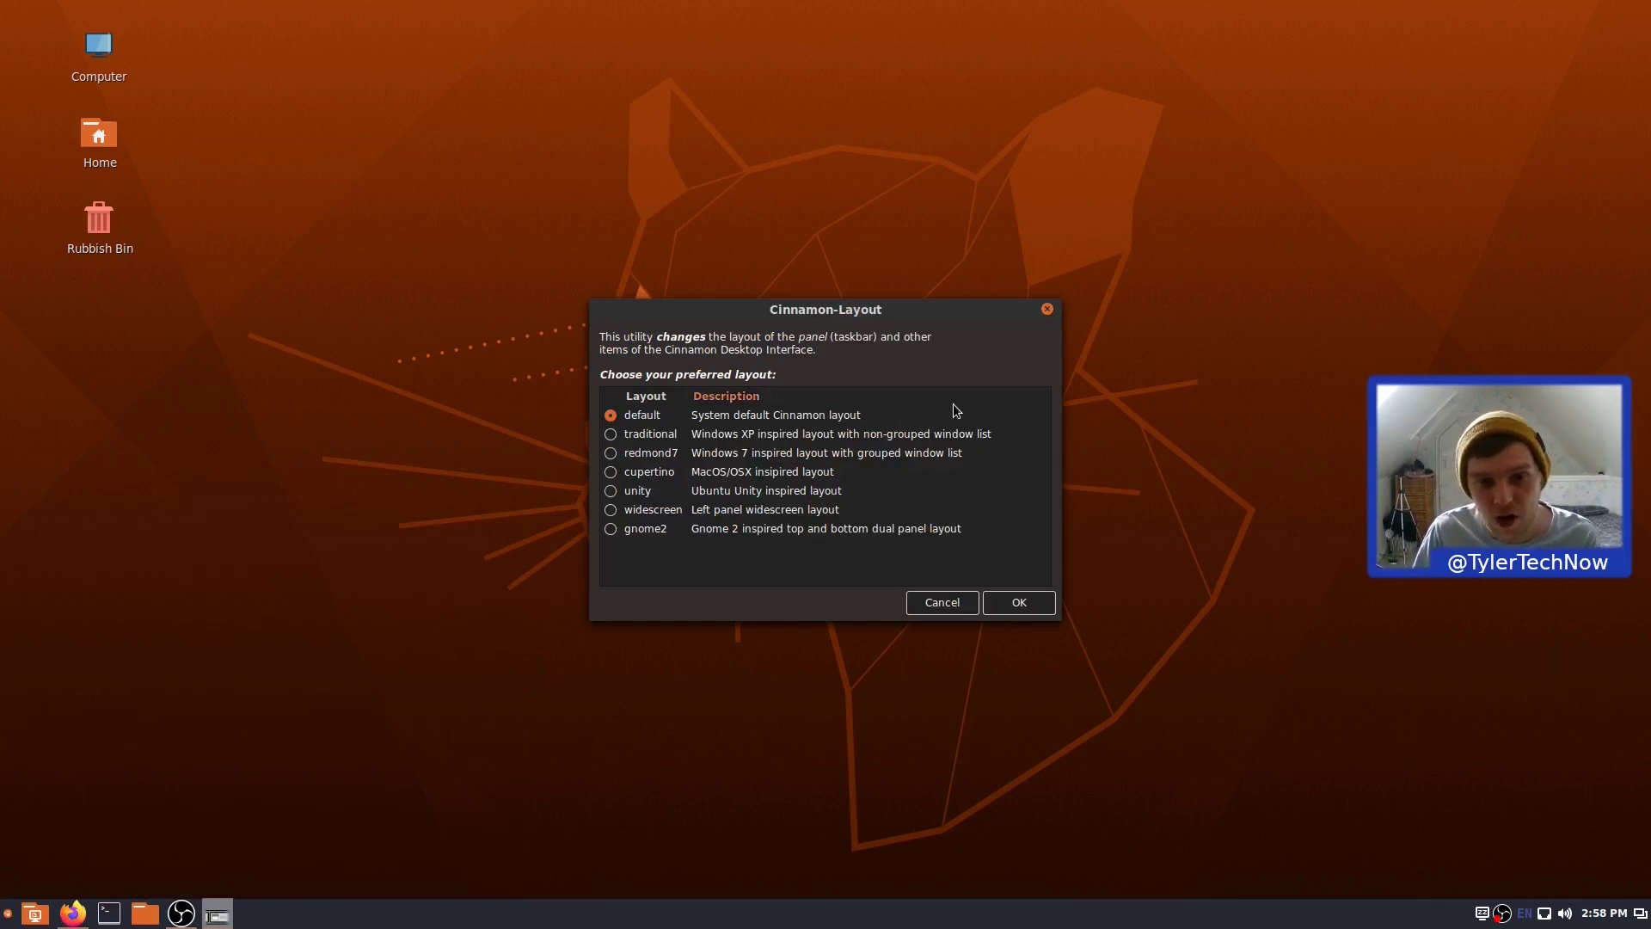
click(612, 474)
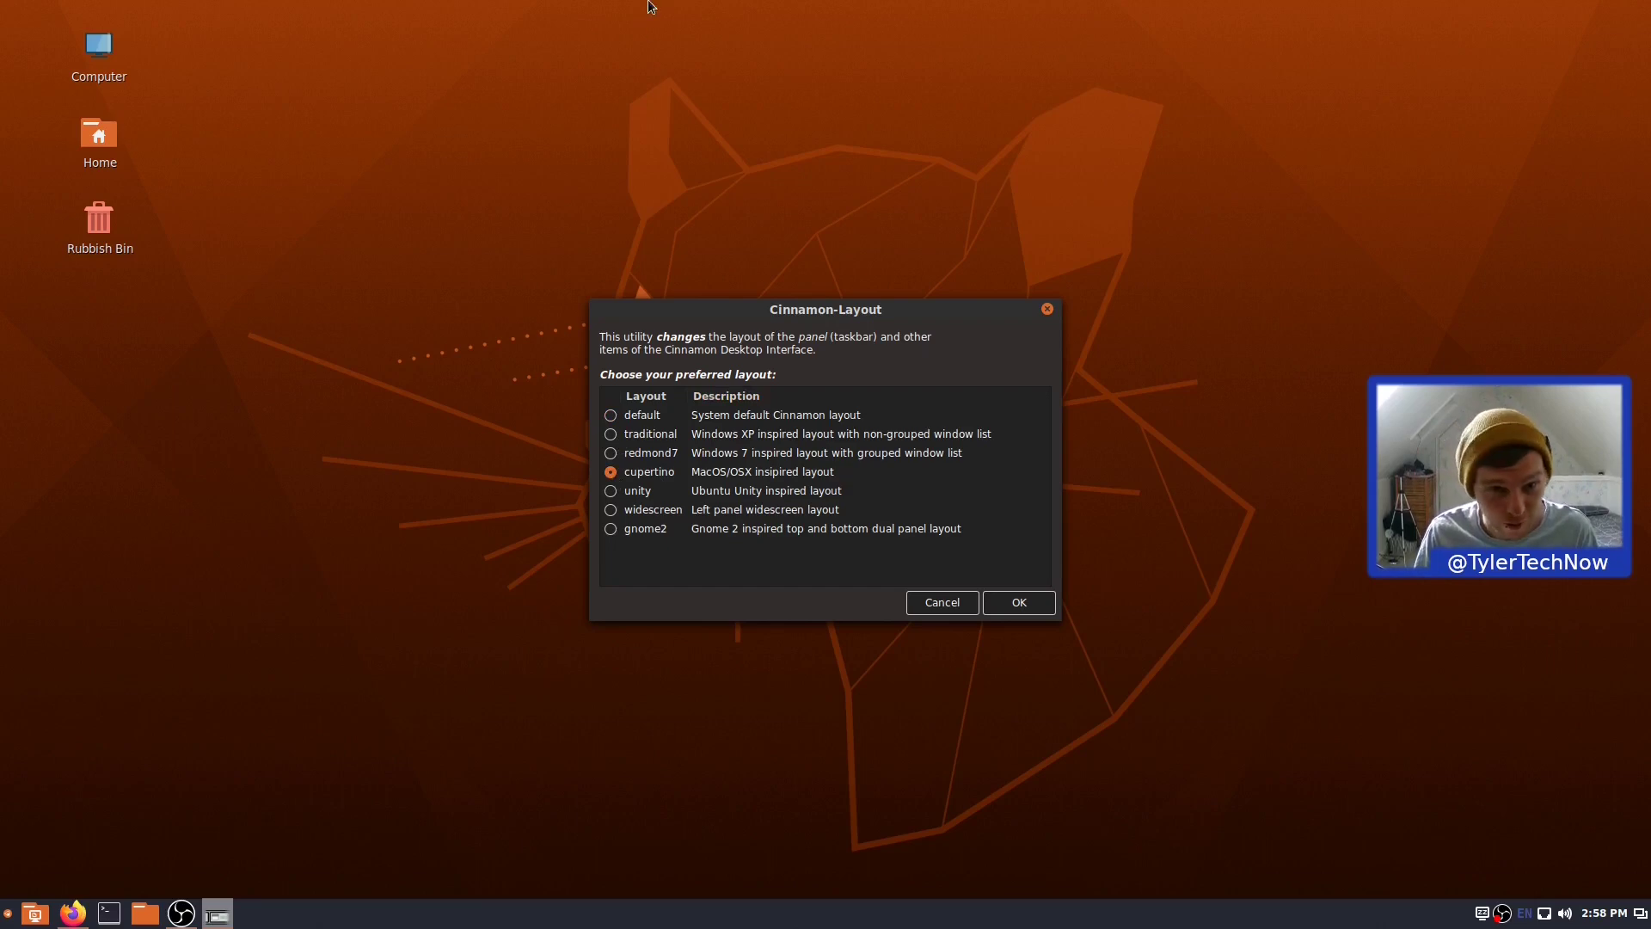
click(1019, 603)
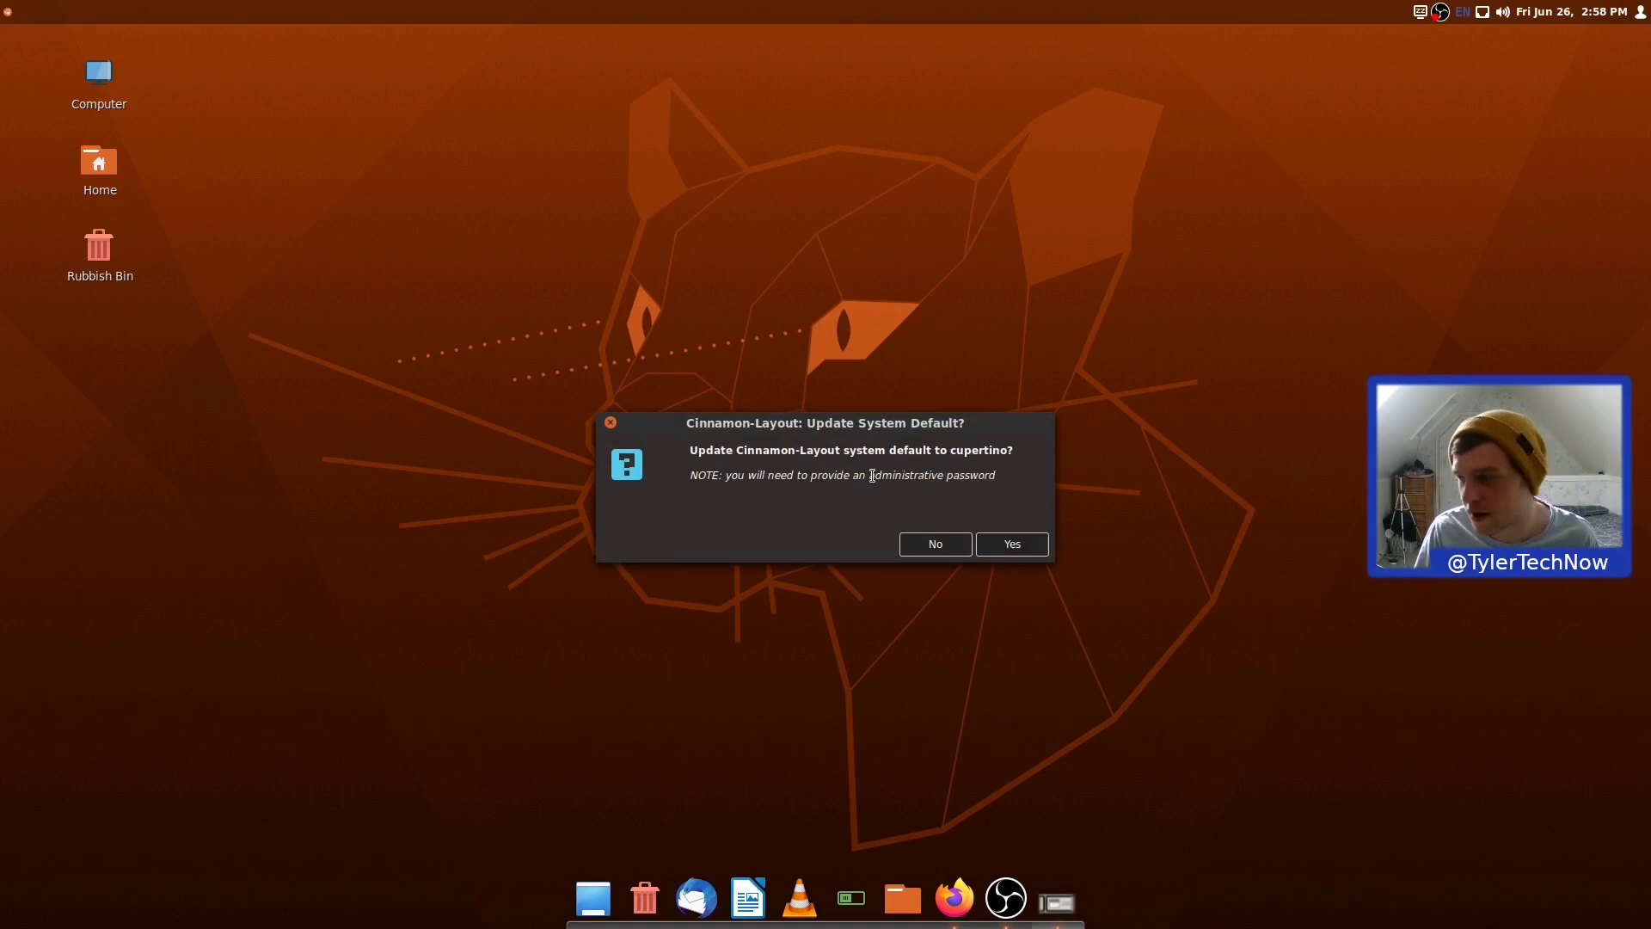
click(942, 548)
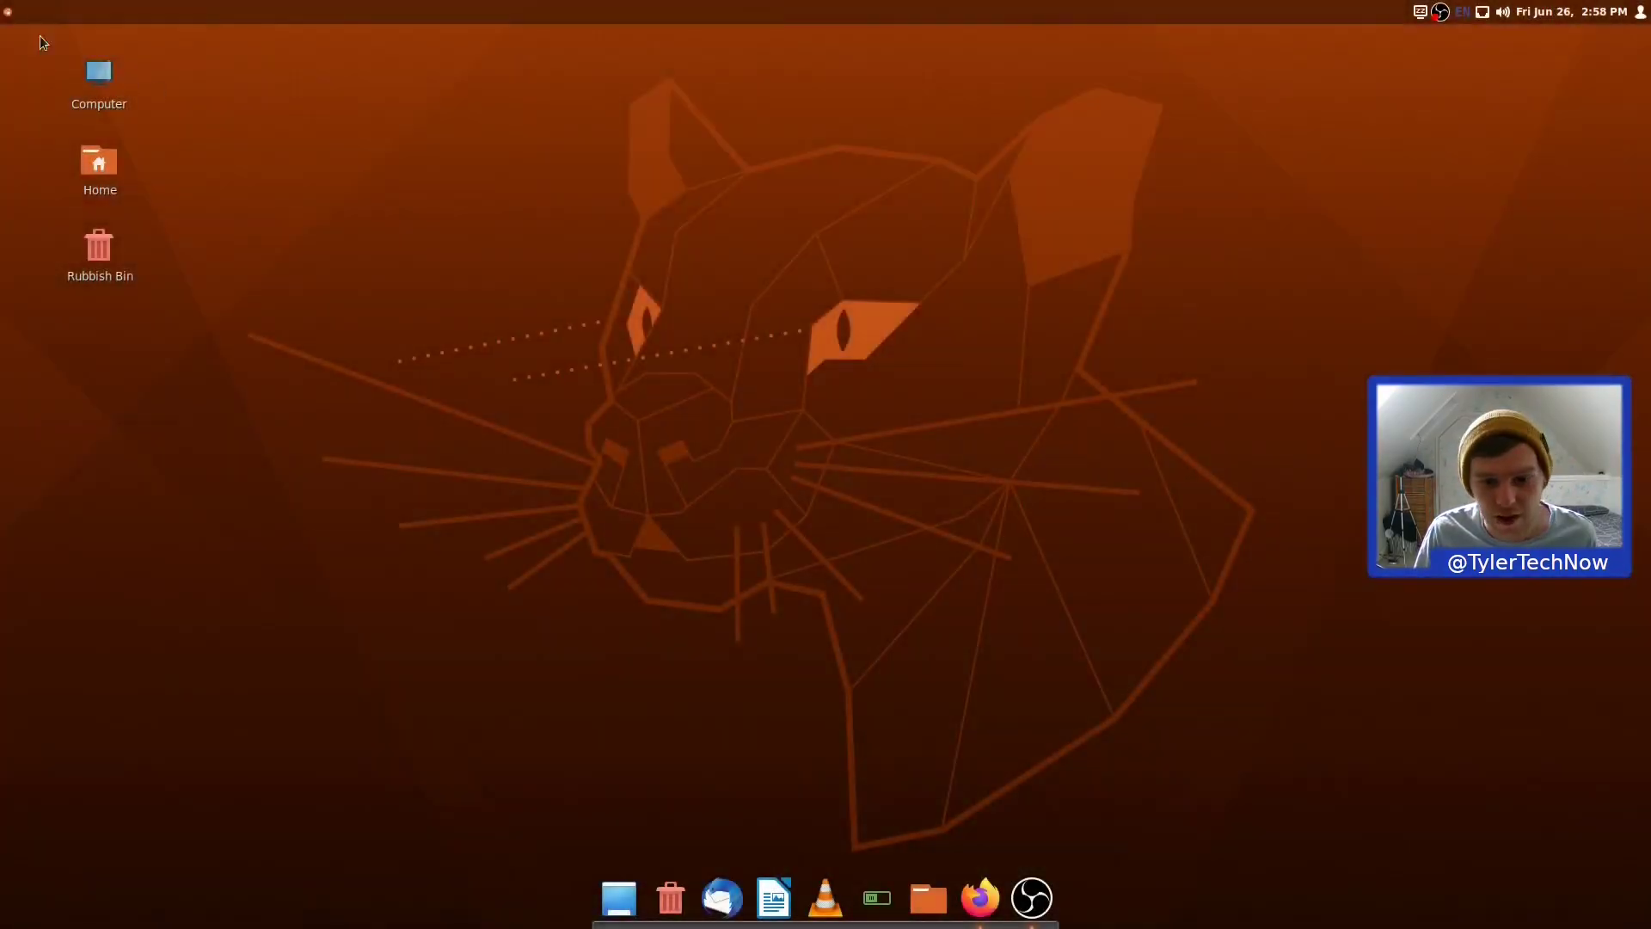
Launch the Extensions manager from a menu search for 'ext', then close it again.
click(7, 12)
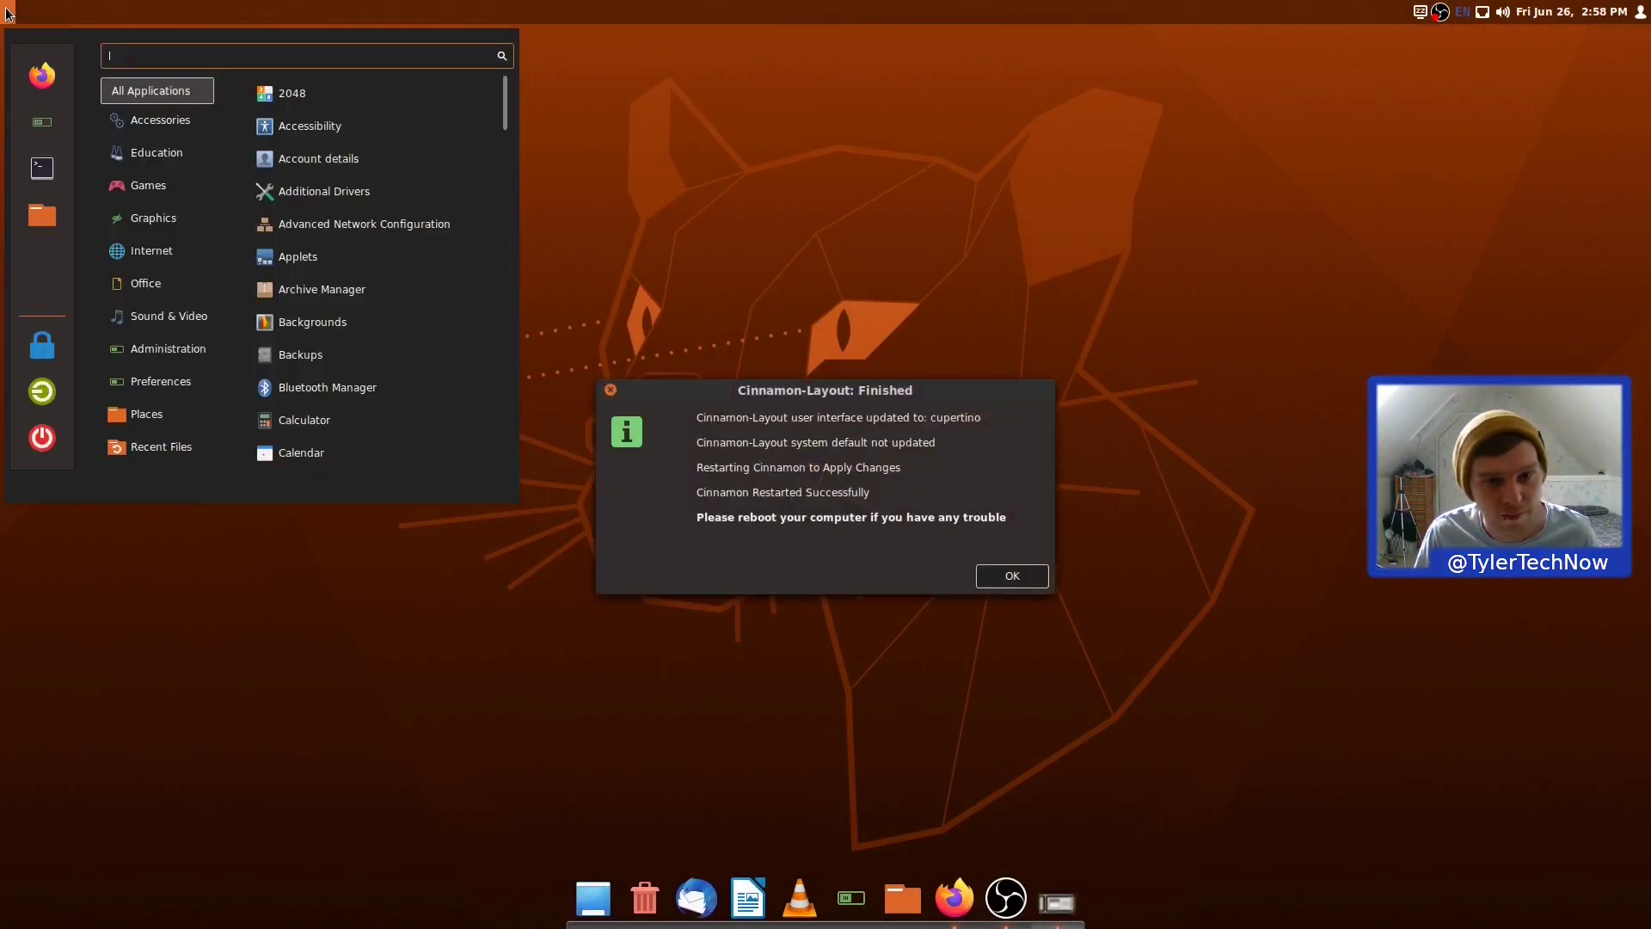
text(ext)
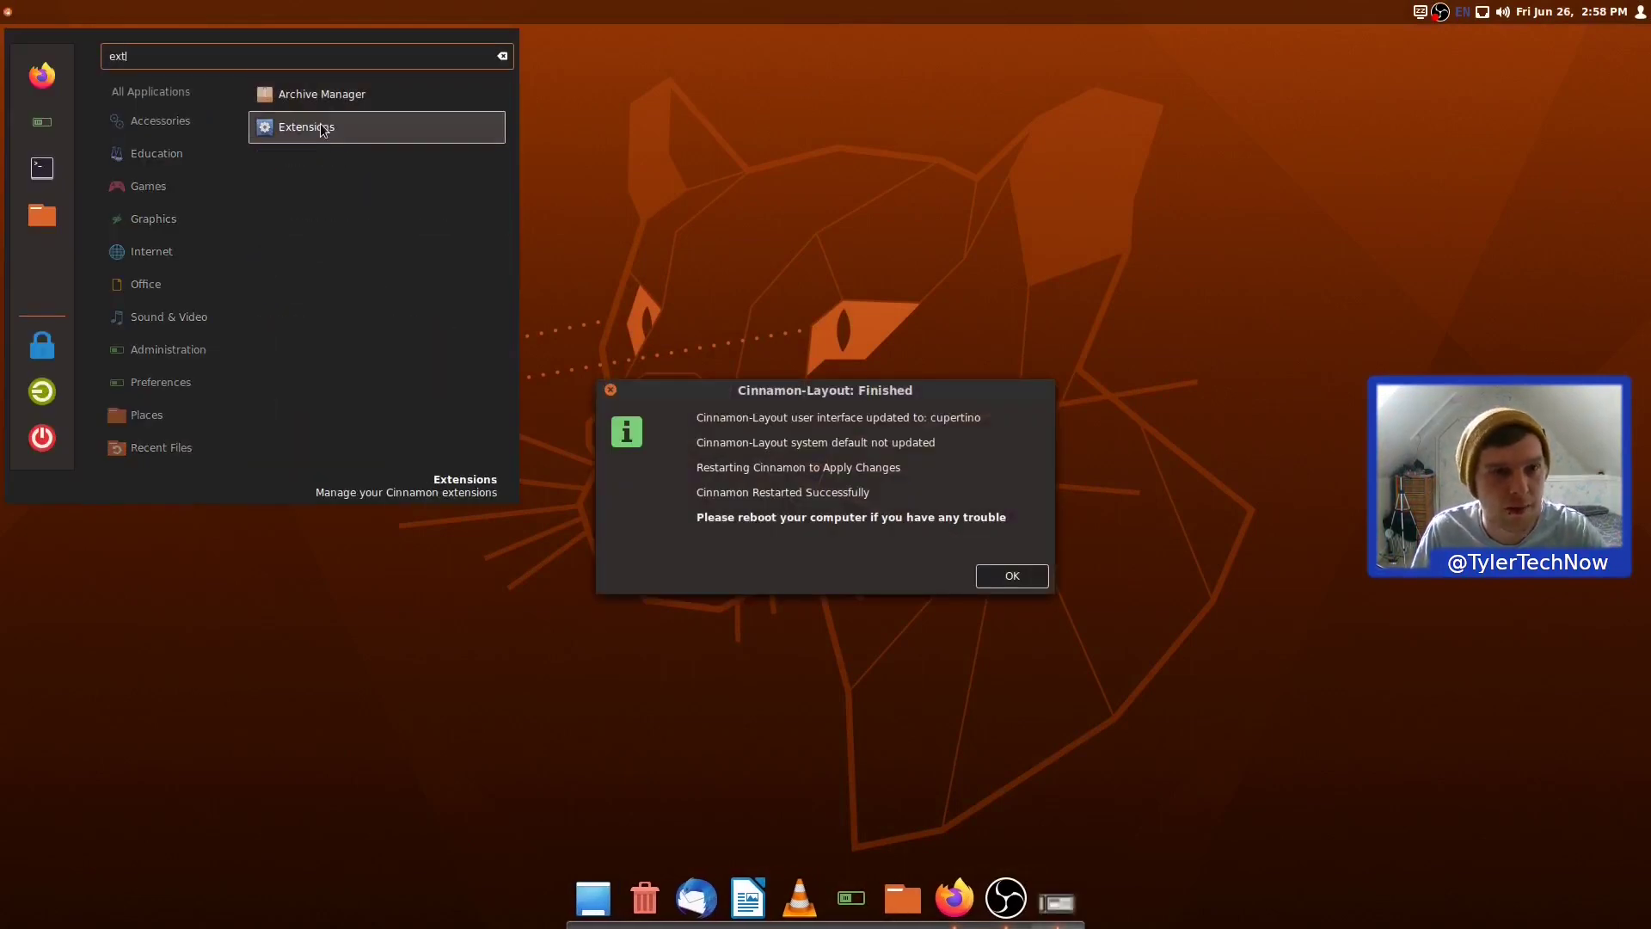
click(310, 125)
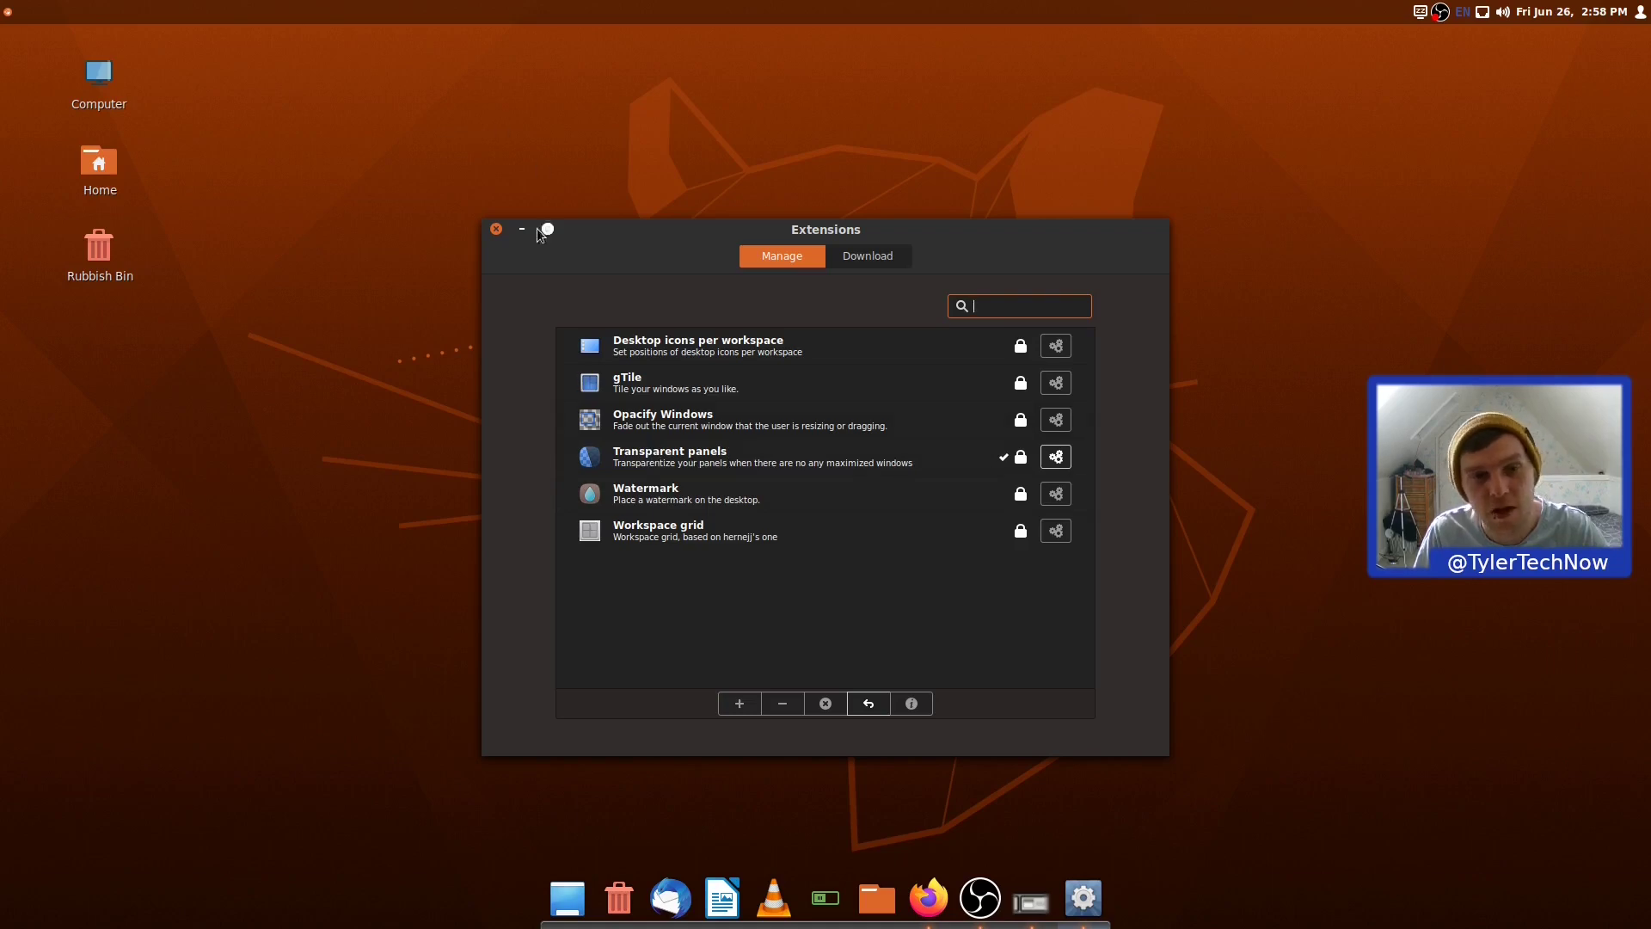
click(497, 229)
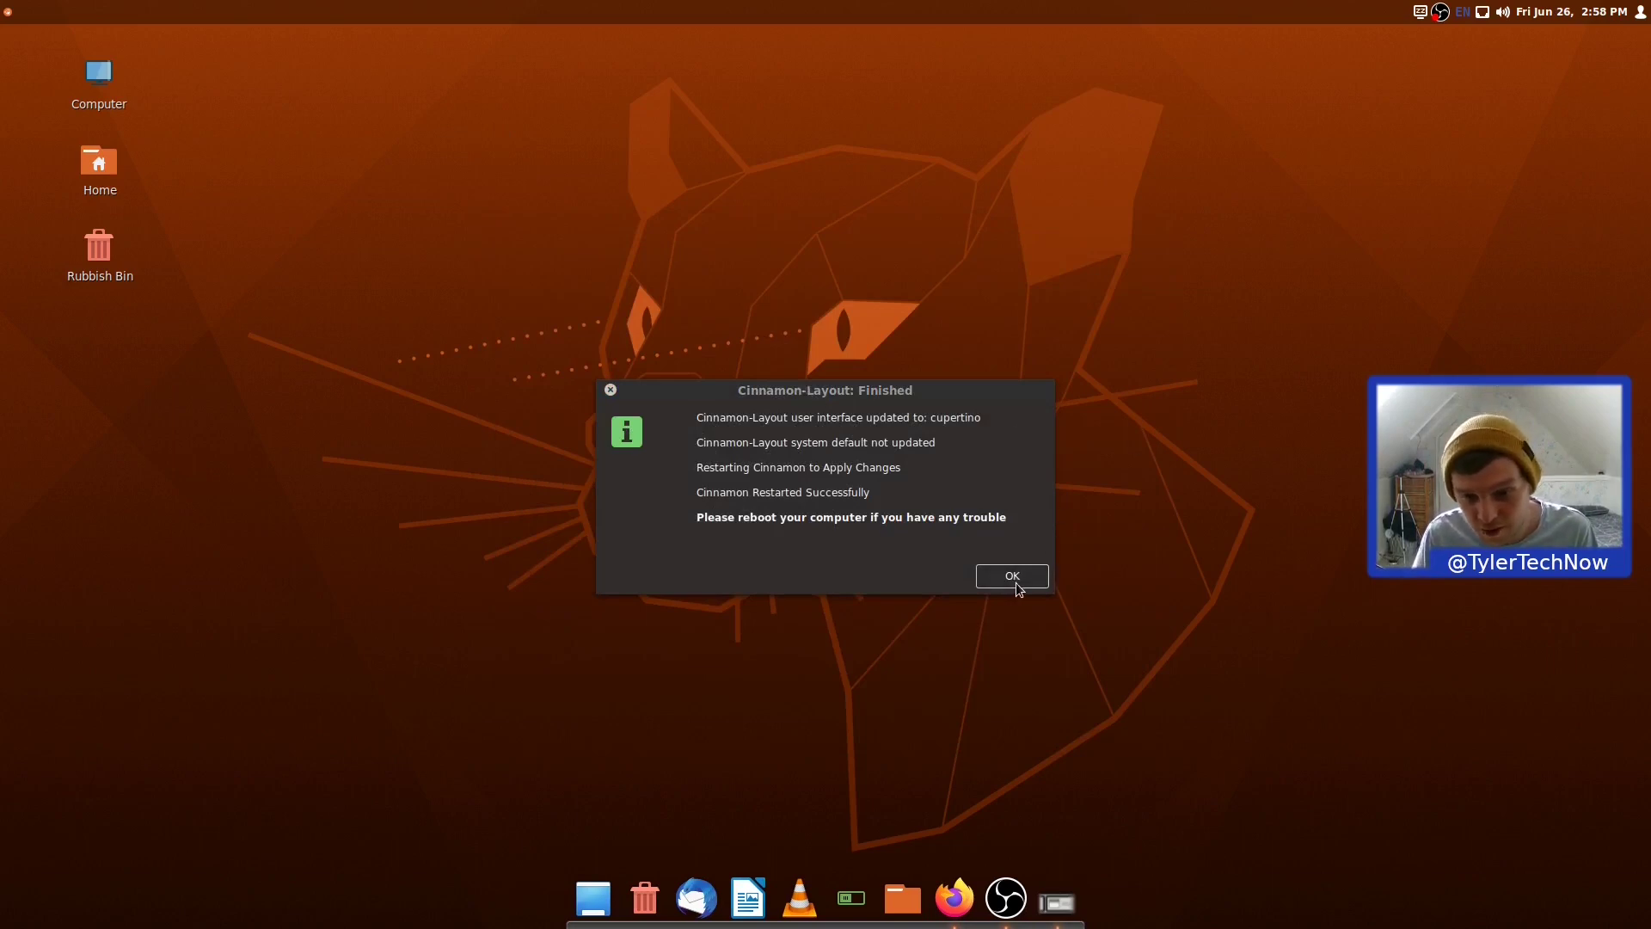
Check the dock Preferences theme list and keep the Default dock theme.
right_click(800, 899)
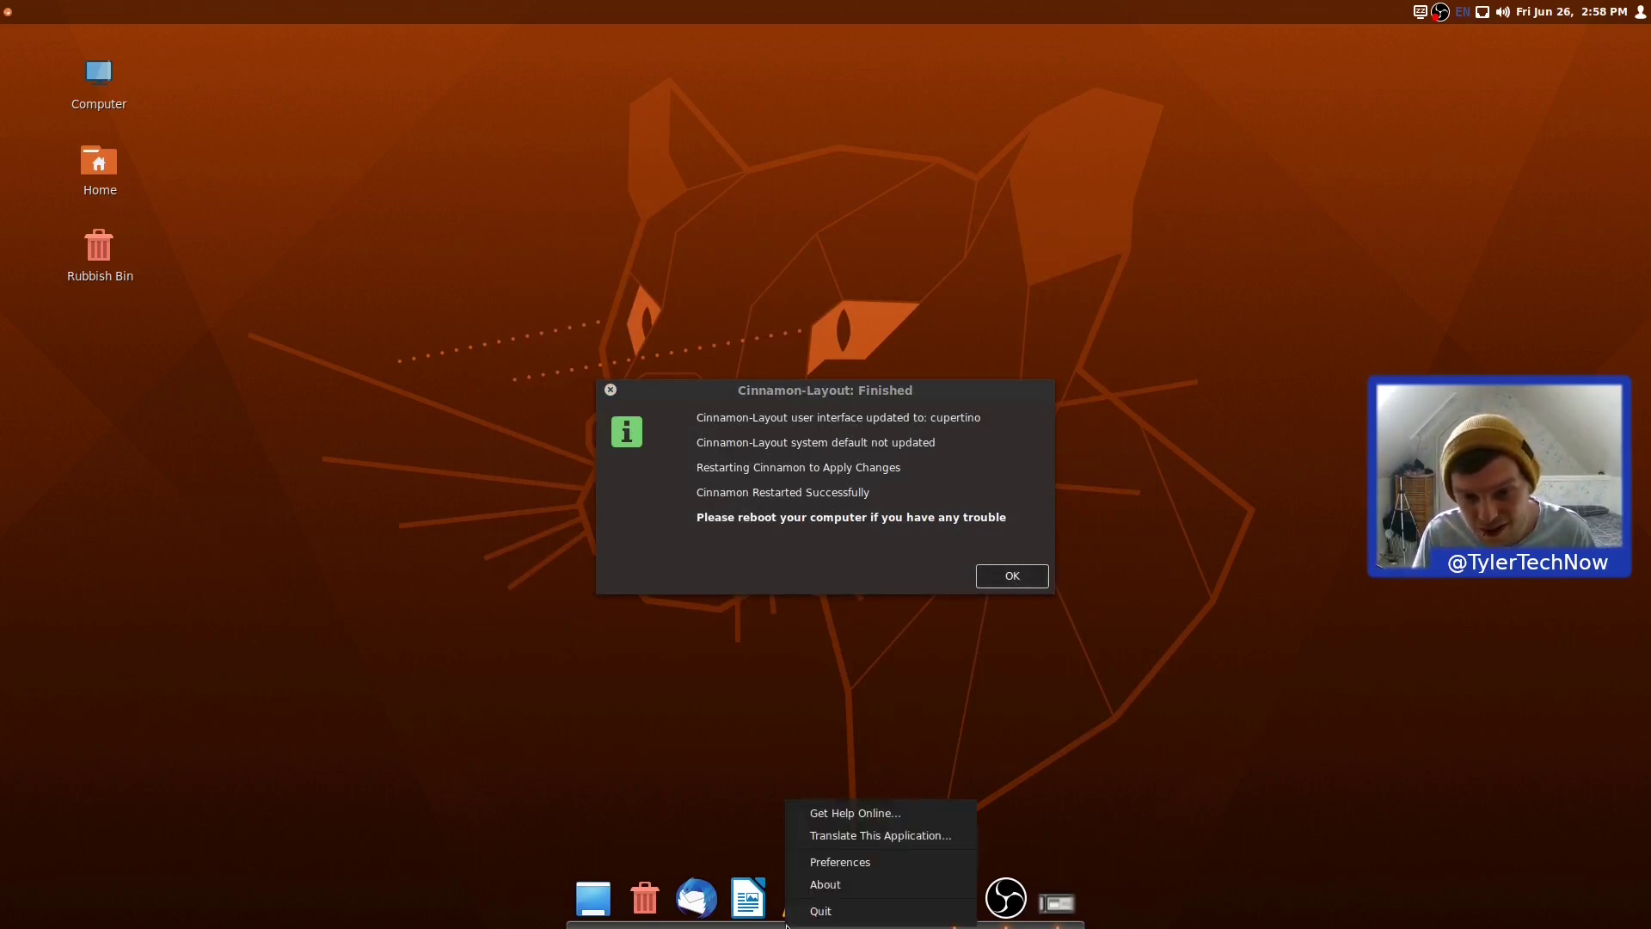
click(854, 862)
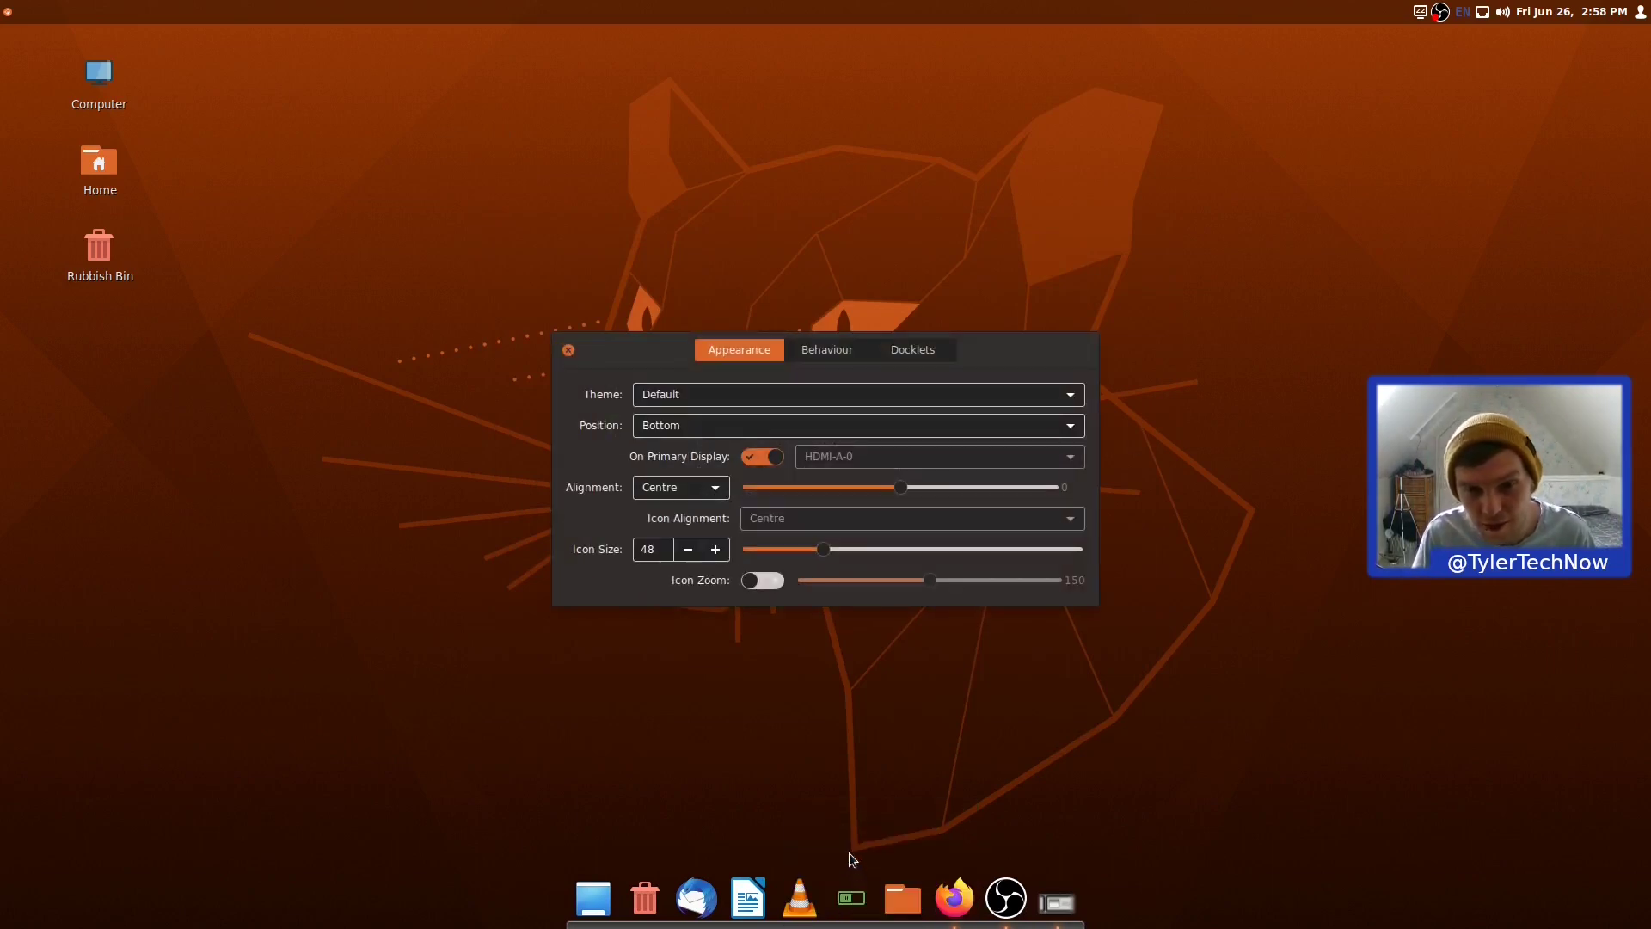
click(726, 401)
click(717, 394)
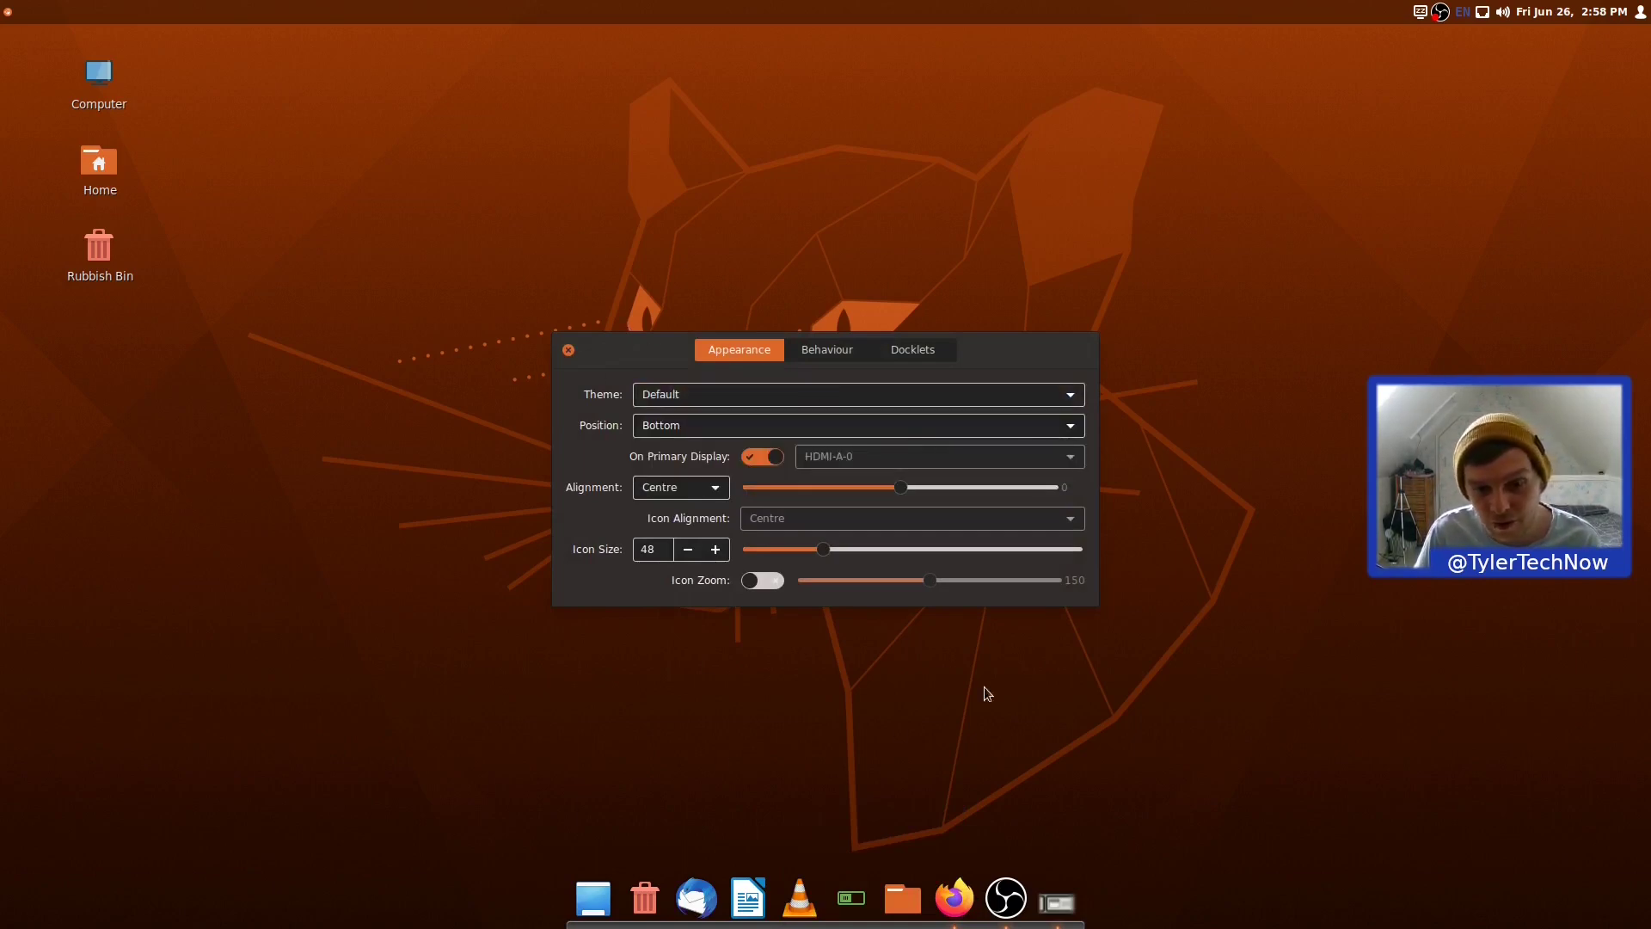
drag(1023, 346, 1331, 202)
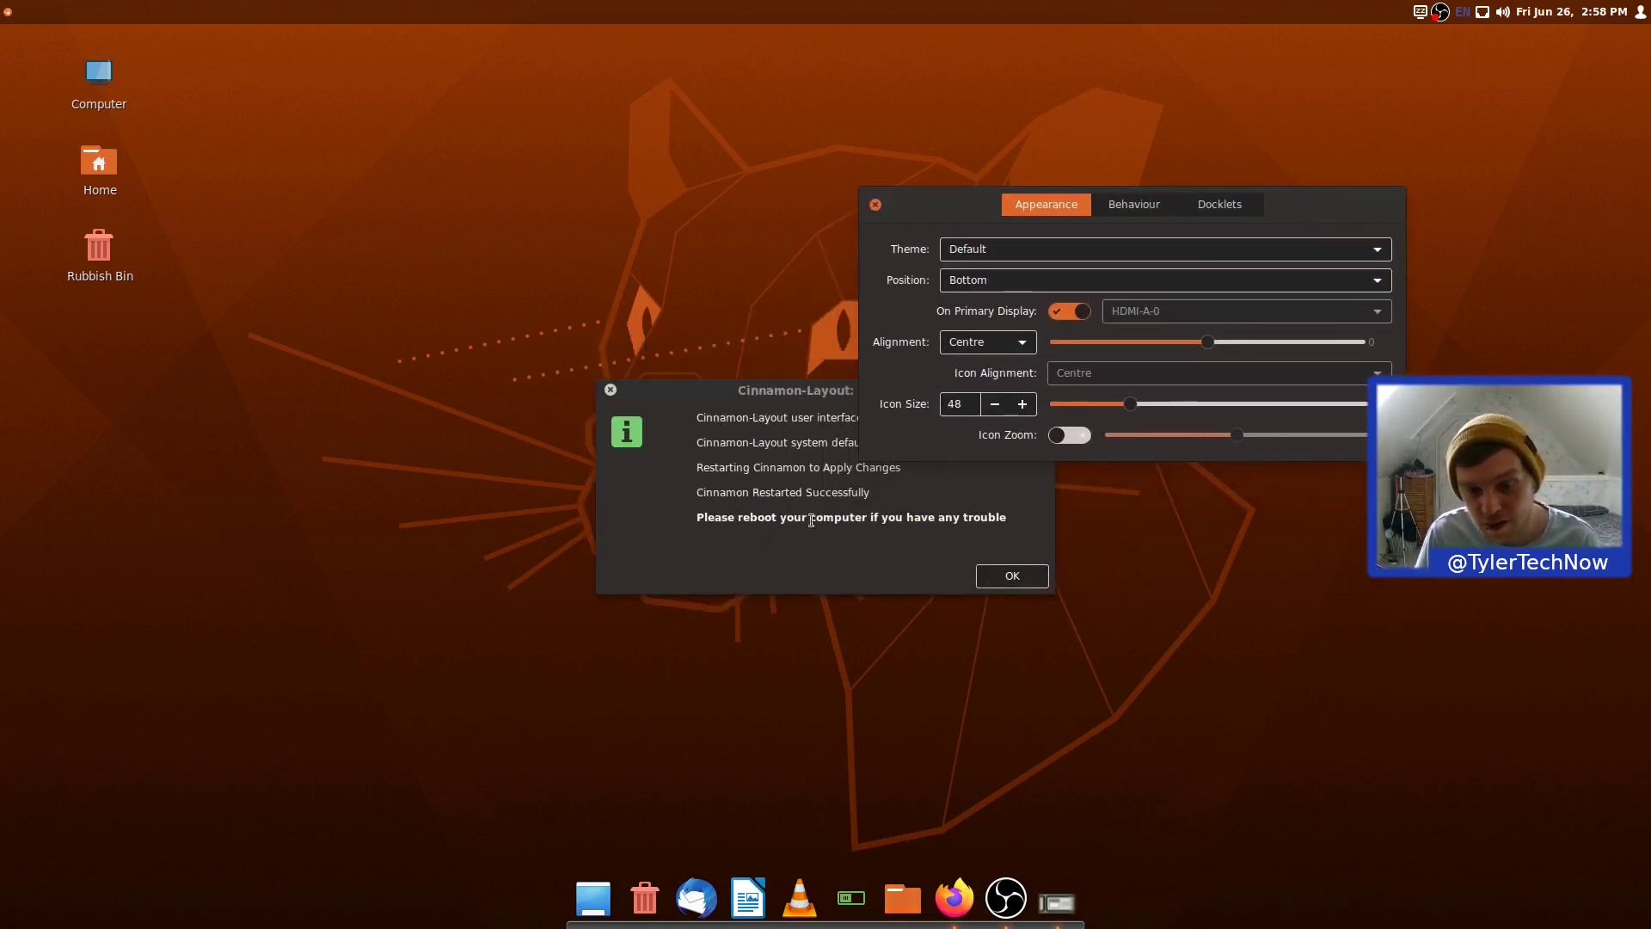
drag(769, 395, 513, 228)
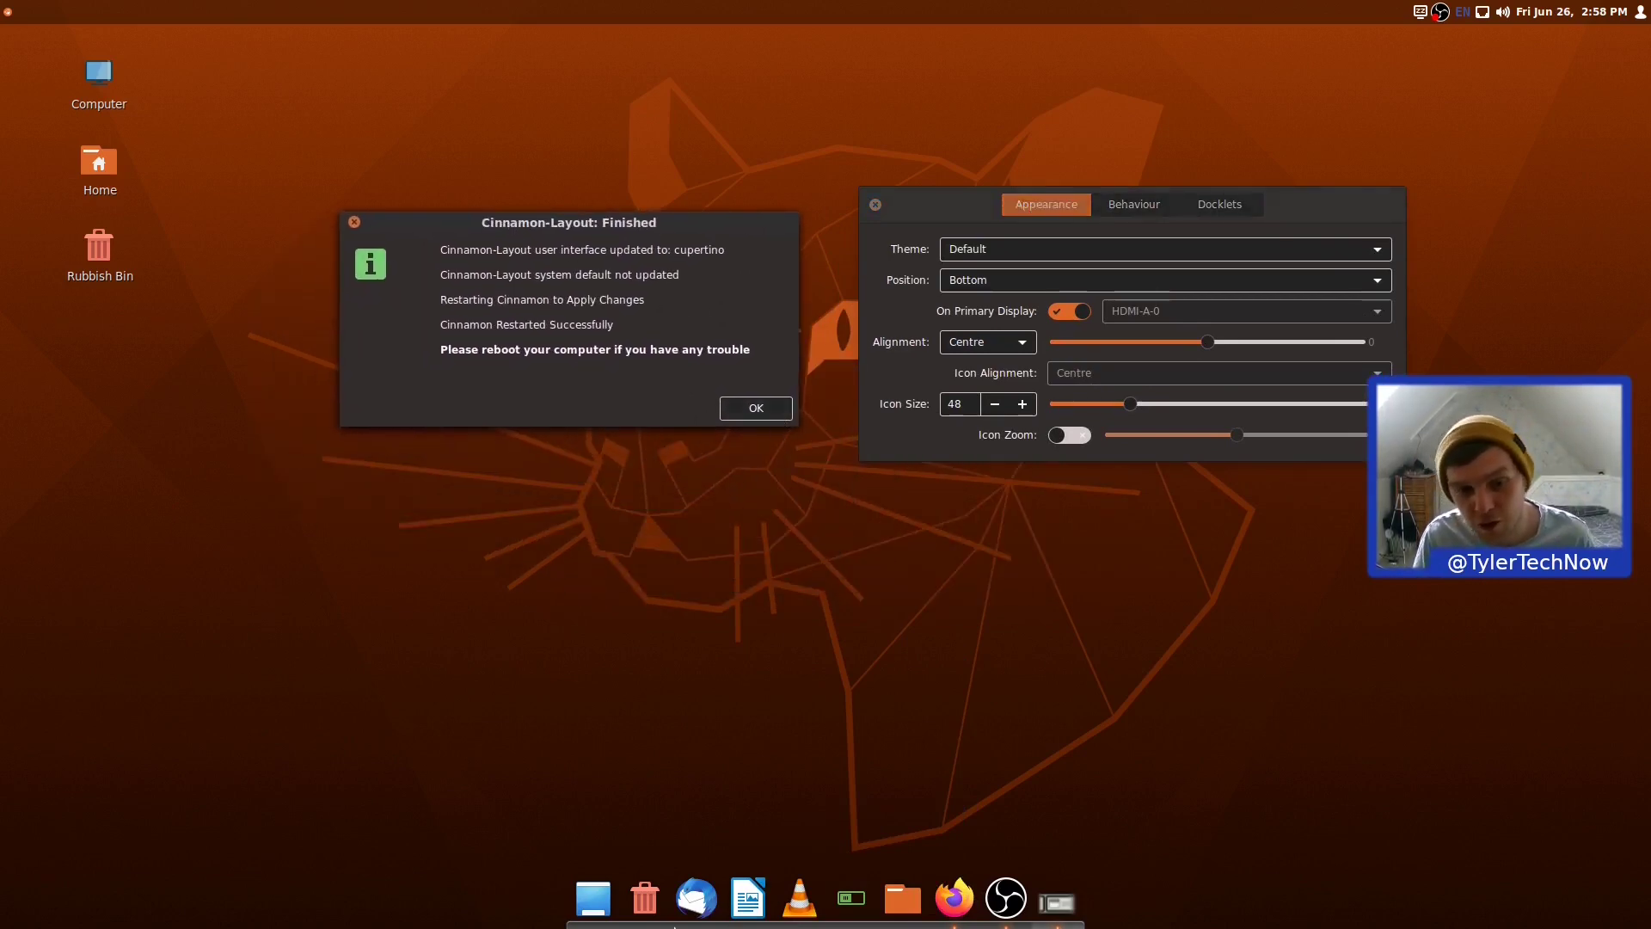
Close the dock Preferences and dismiss the Cinnamon-Layout finished report.
right_click(799, 925)
click(856, 881)
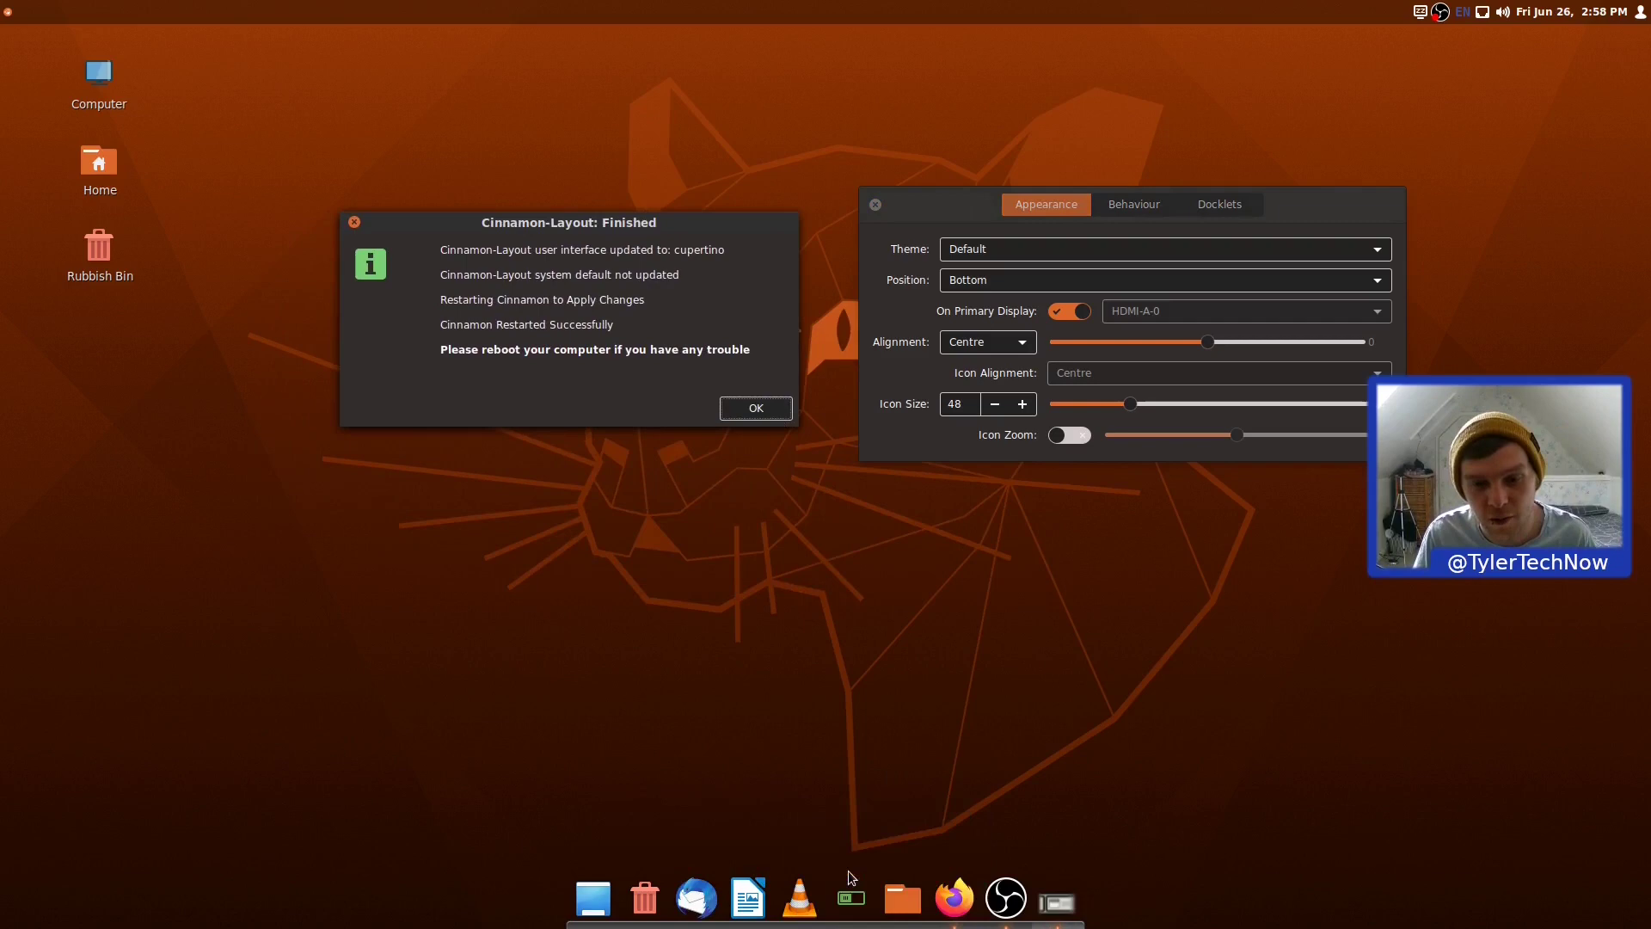
click(875, 204)
click(8, 11)
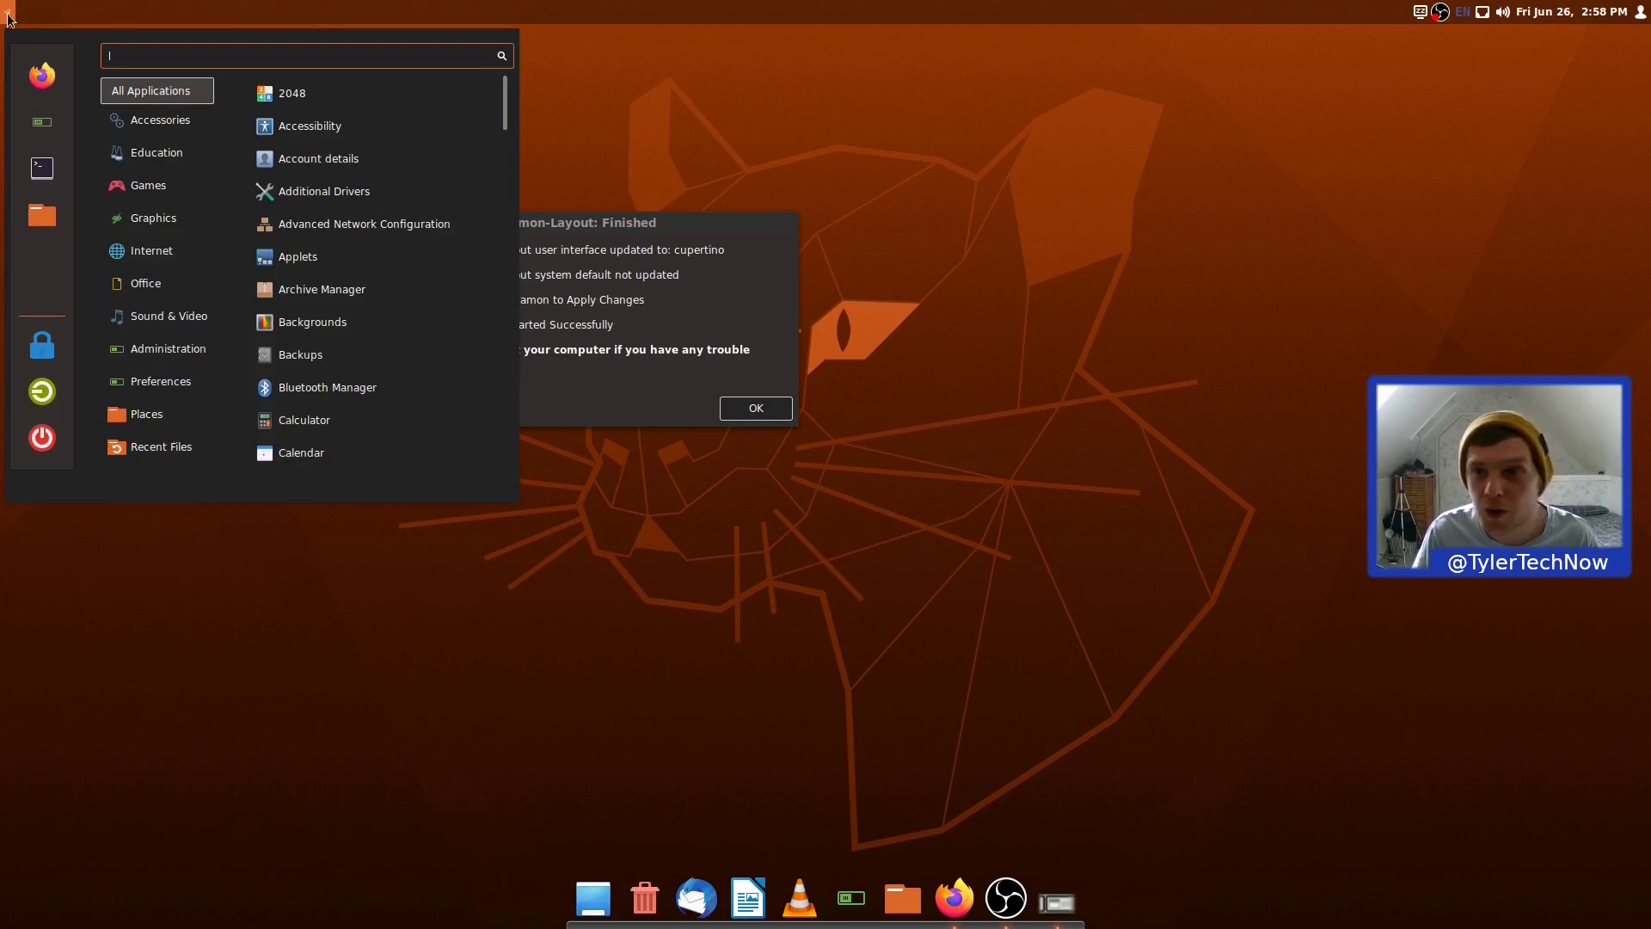
click(657, 235)
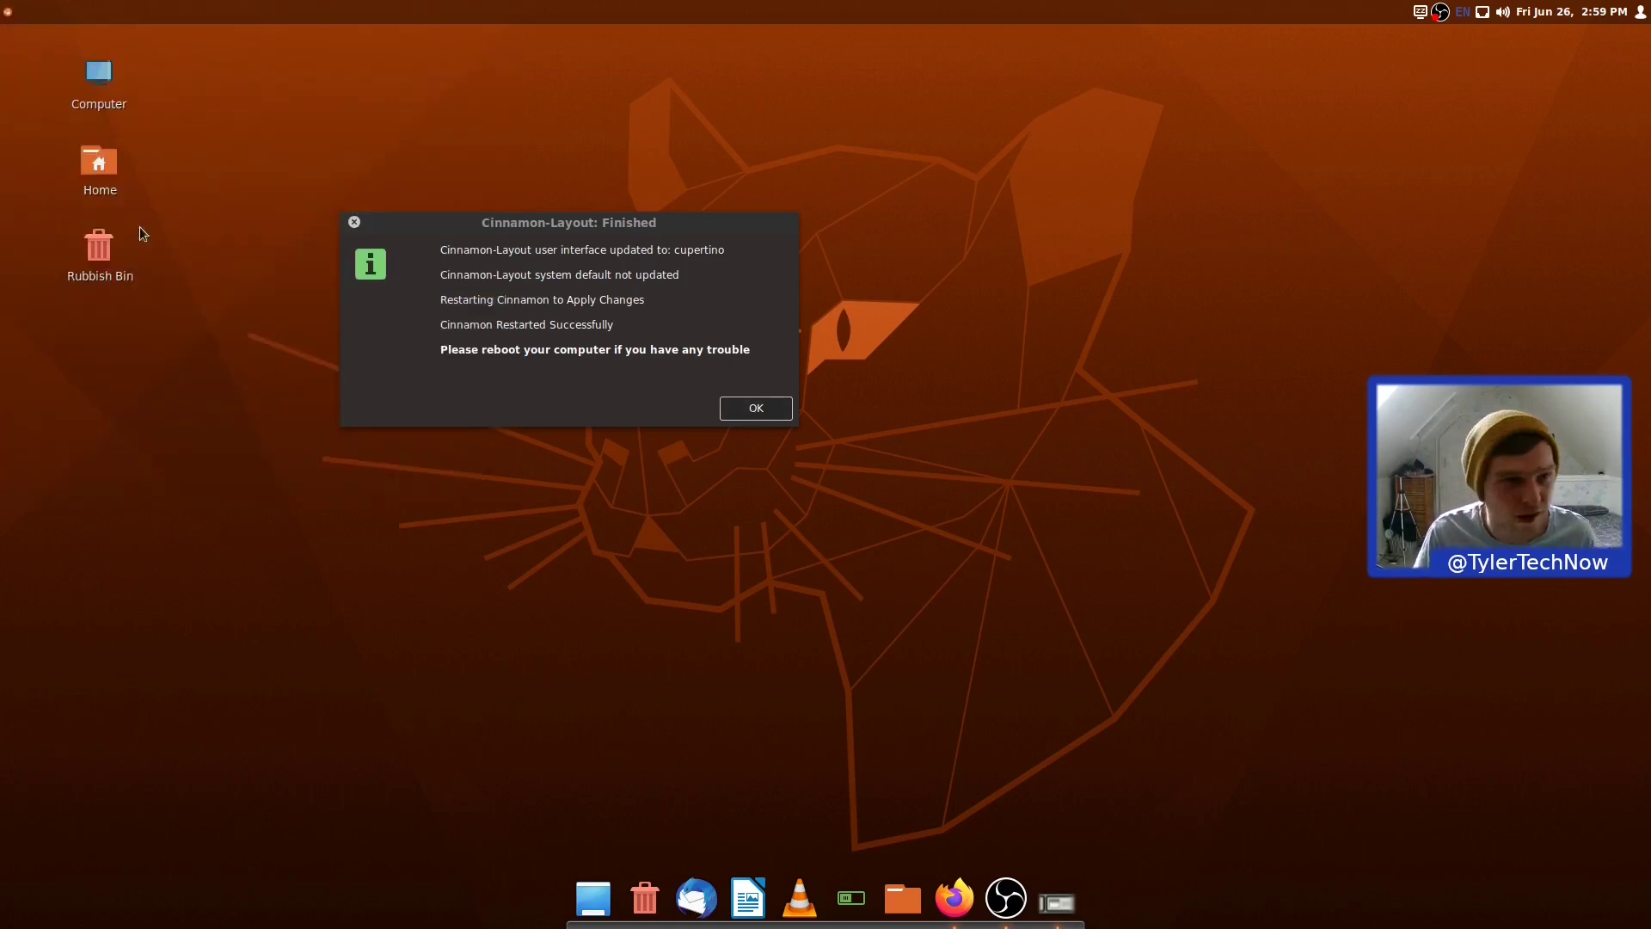
click(763, 410)
Open the top panel's settings and the Home folder window, then close both.
right_click(667, 8)
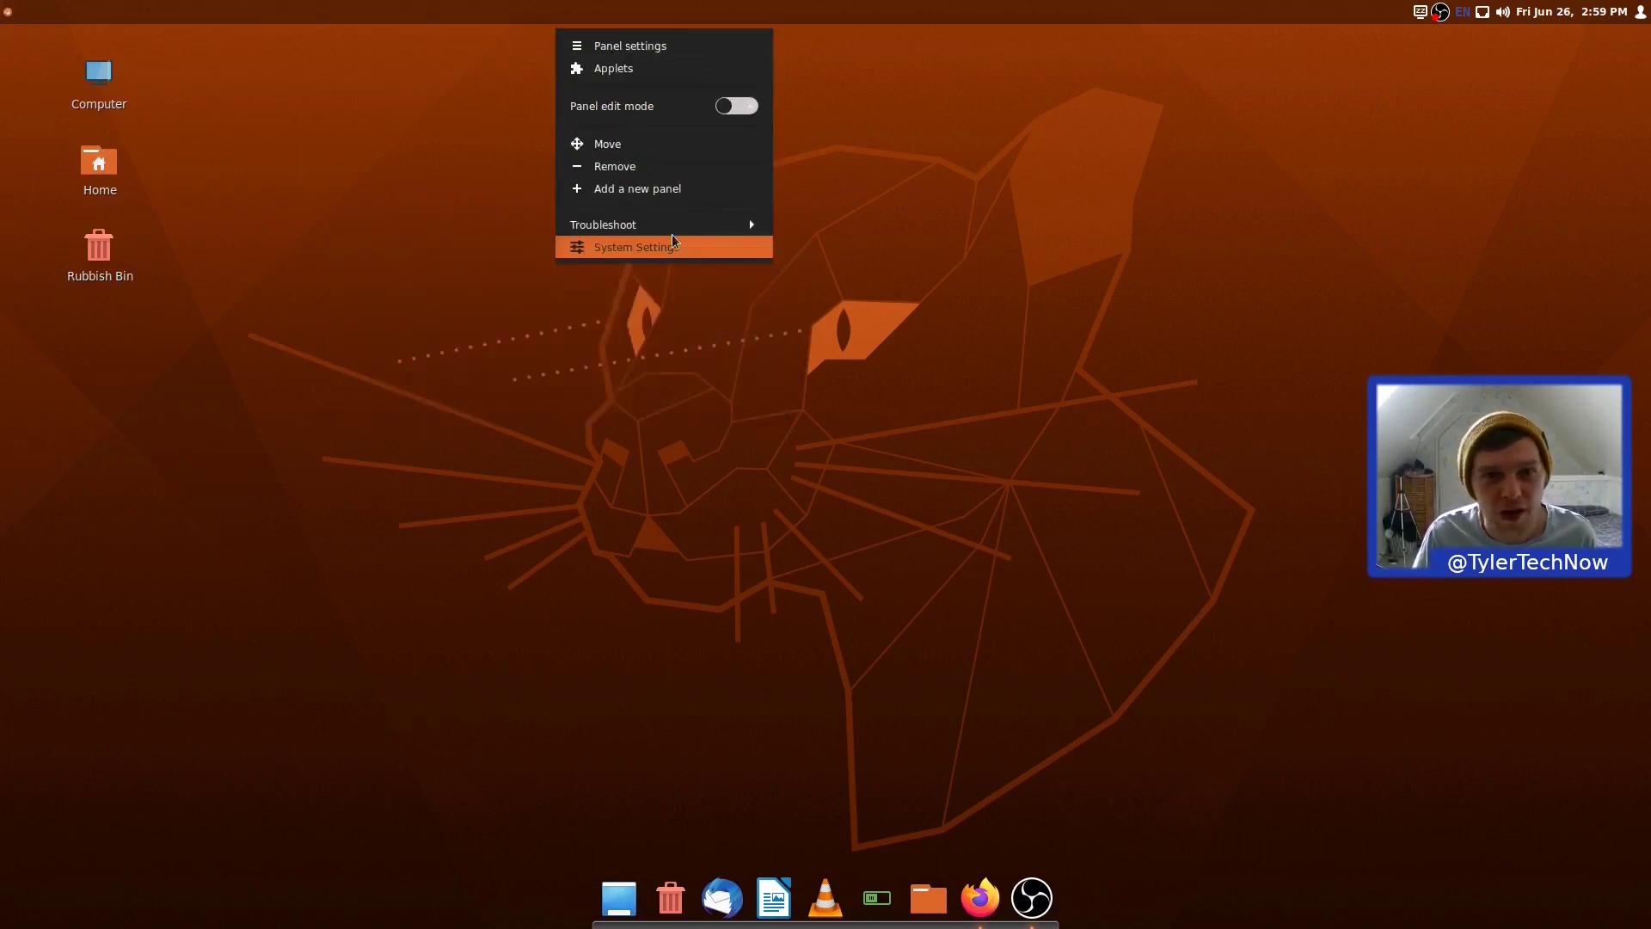
click(632, 46)
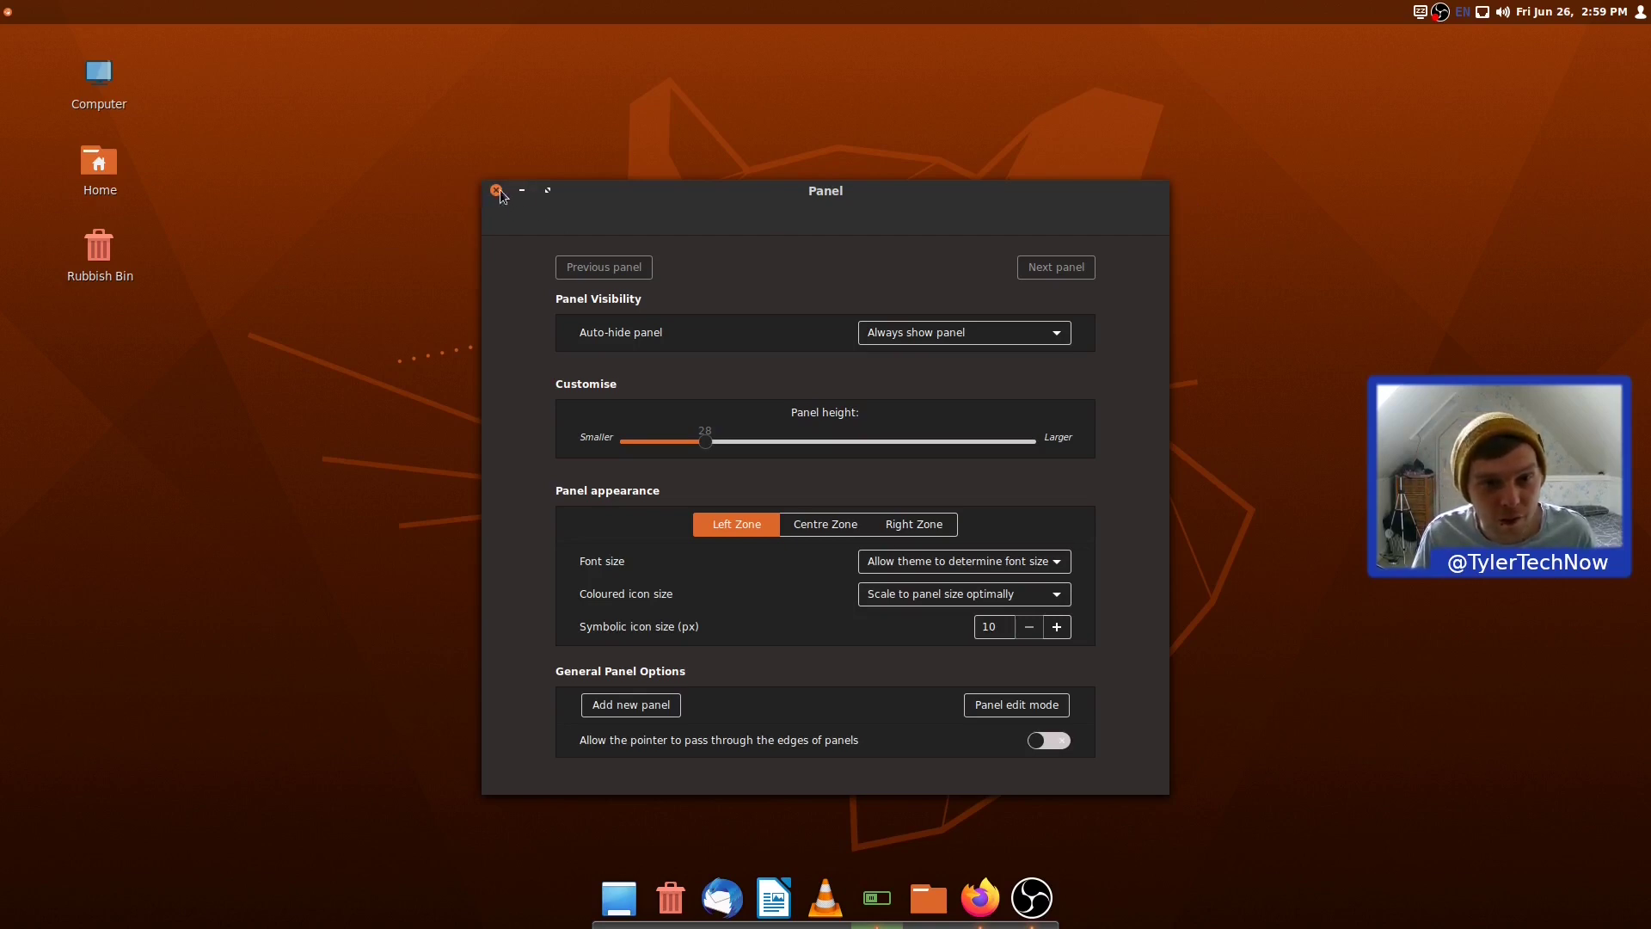
click(937, 908)
drag(740, 218, 463, 125)
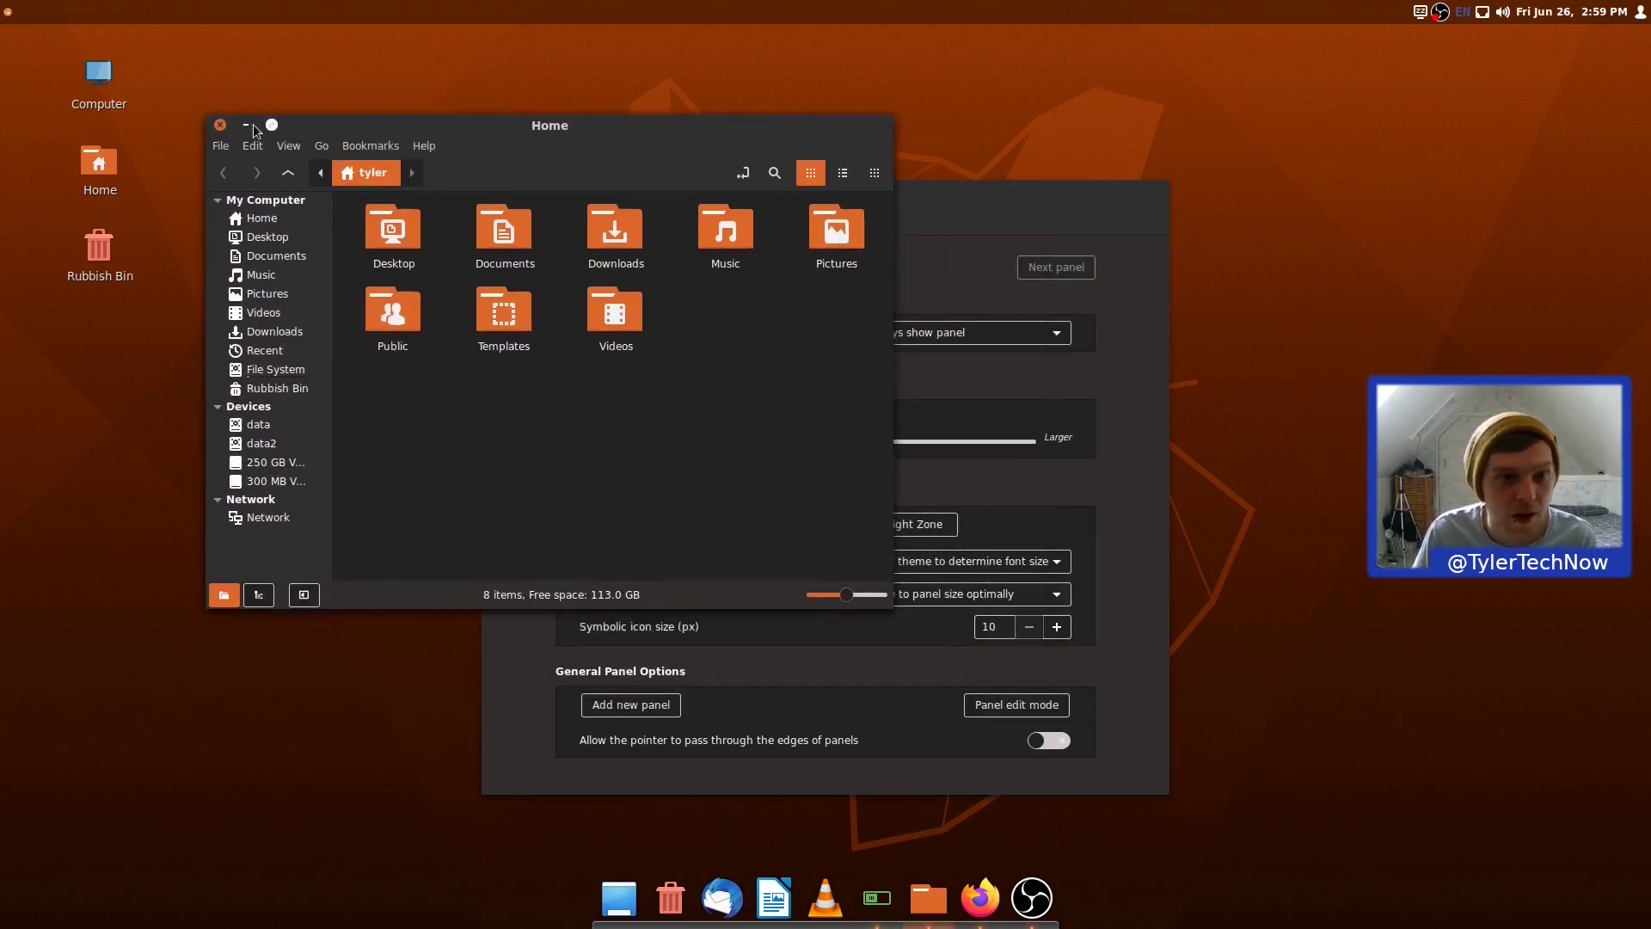
click(994, 268)
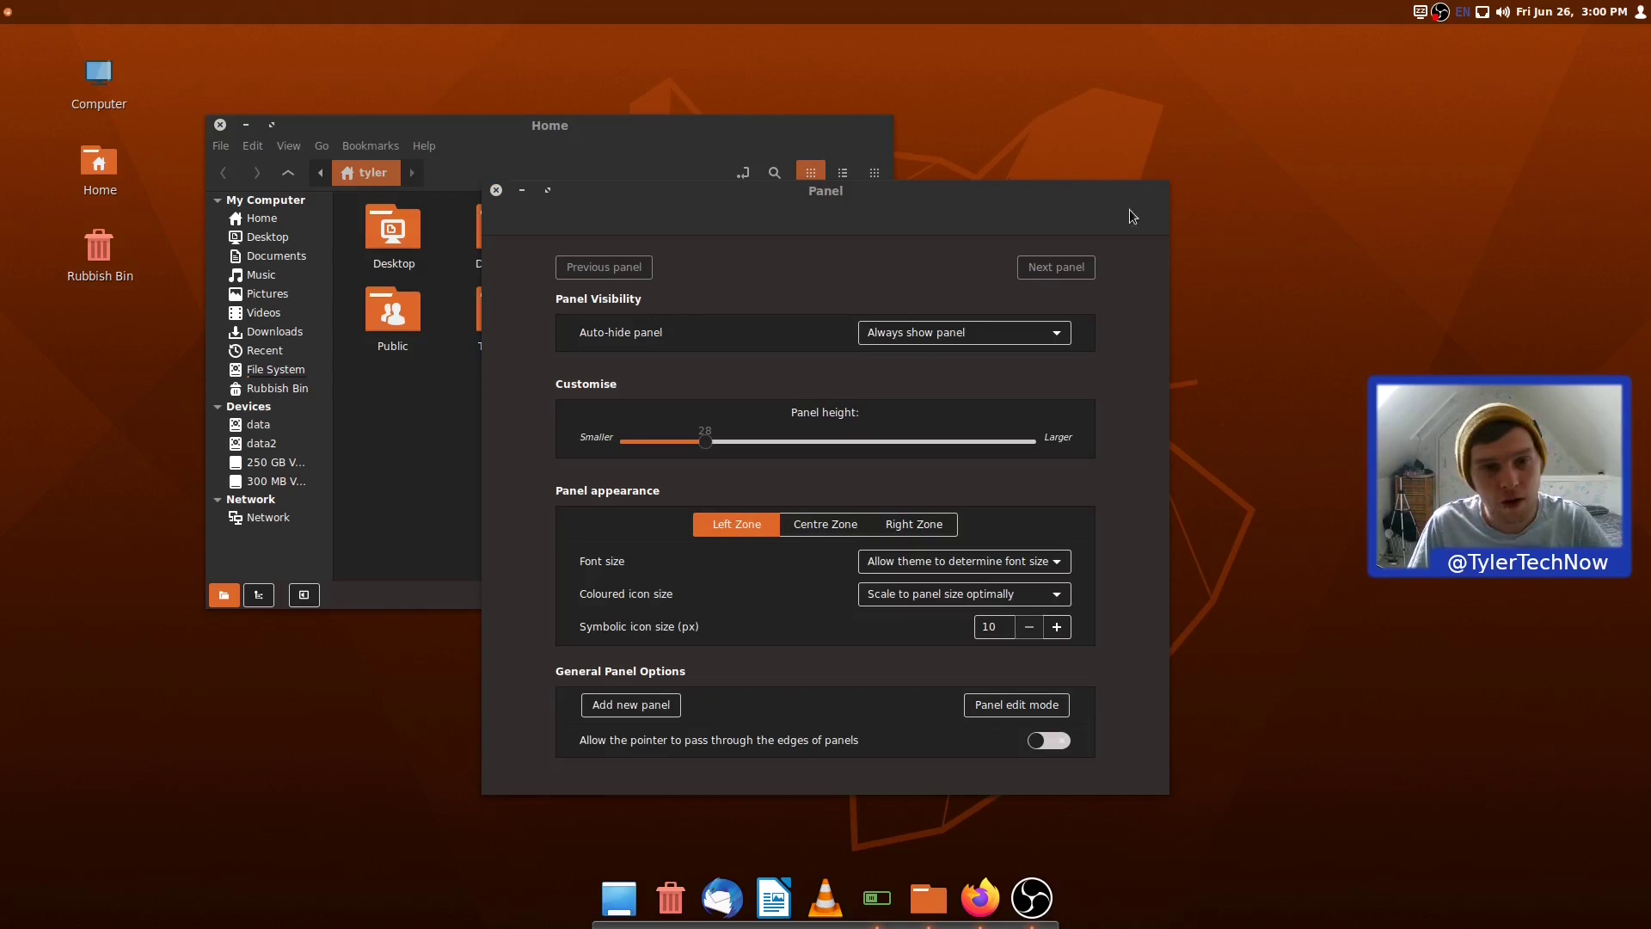
drag(504, 202, 796, 137)
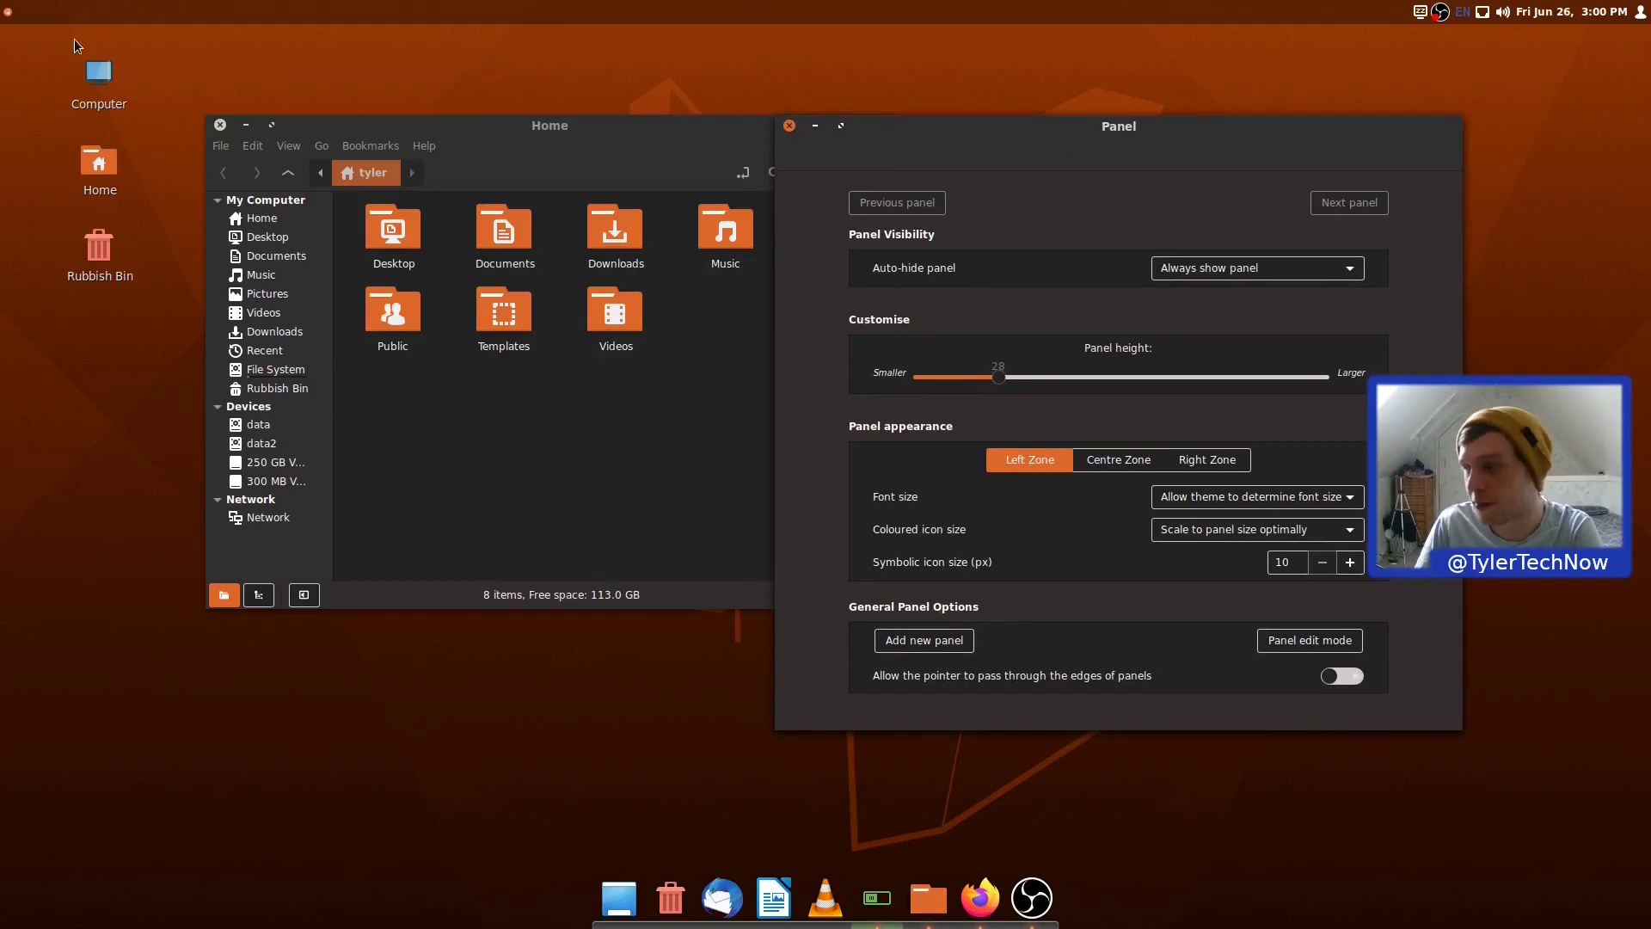
click(790, 126)
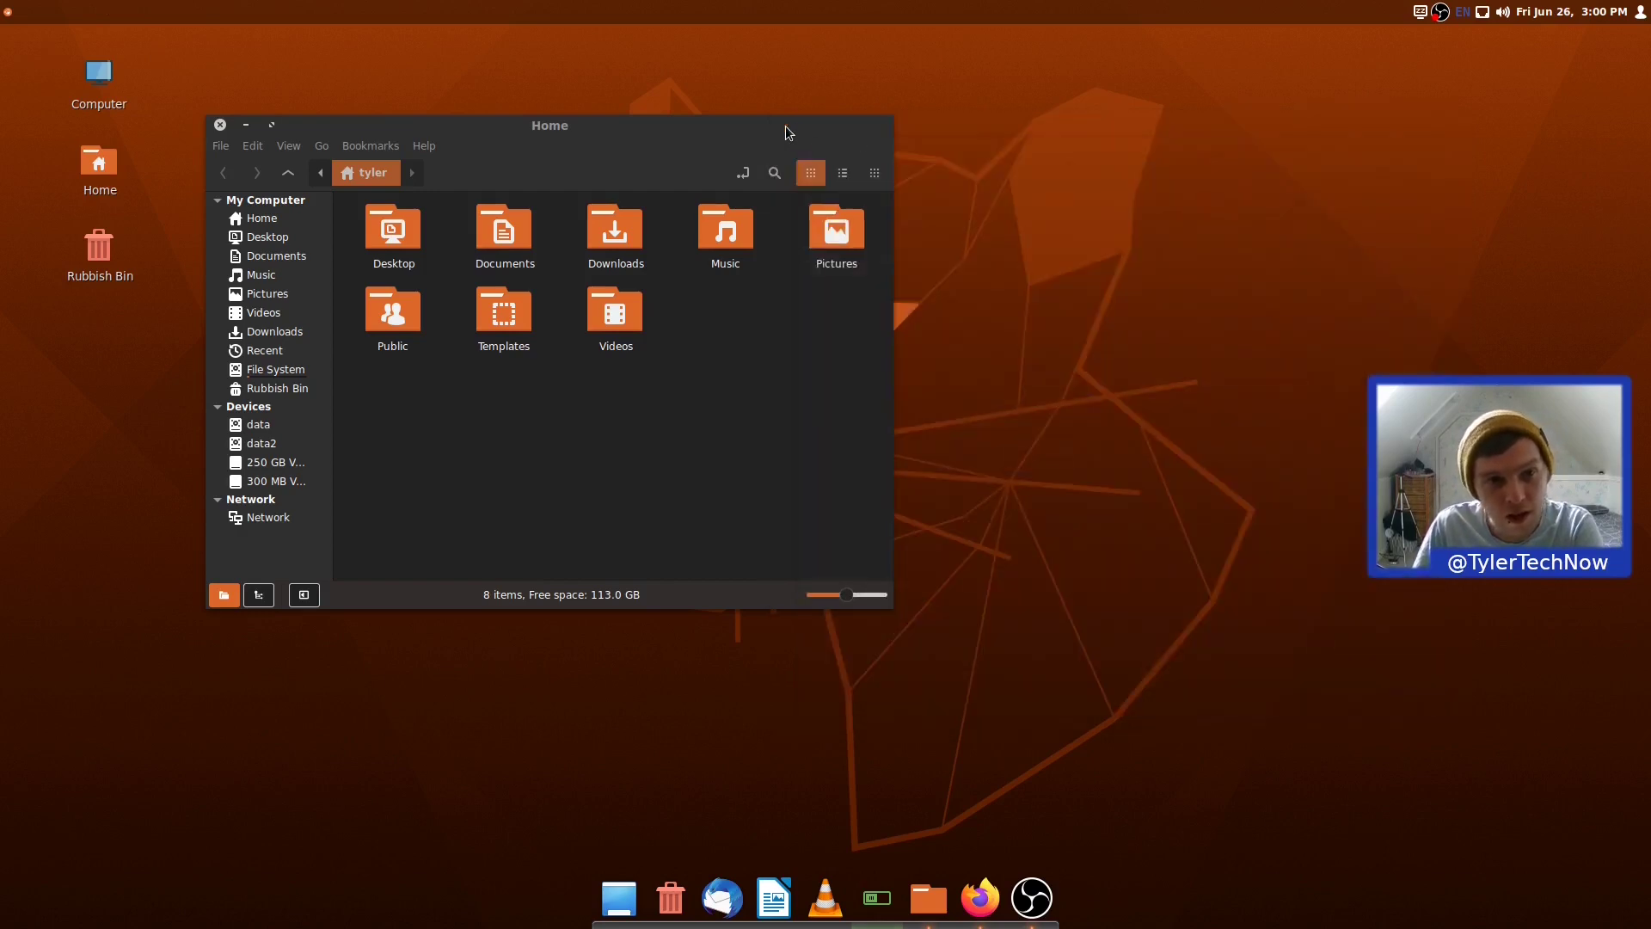
click(220, 126)
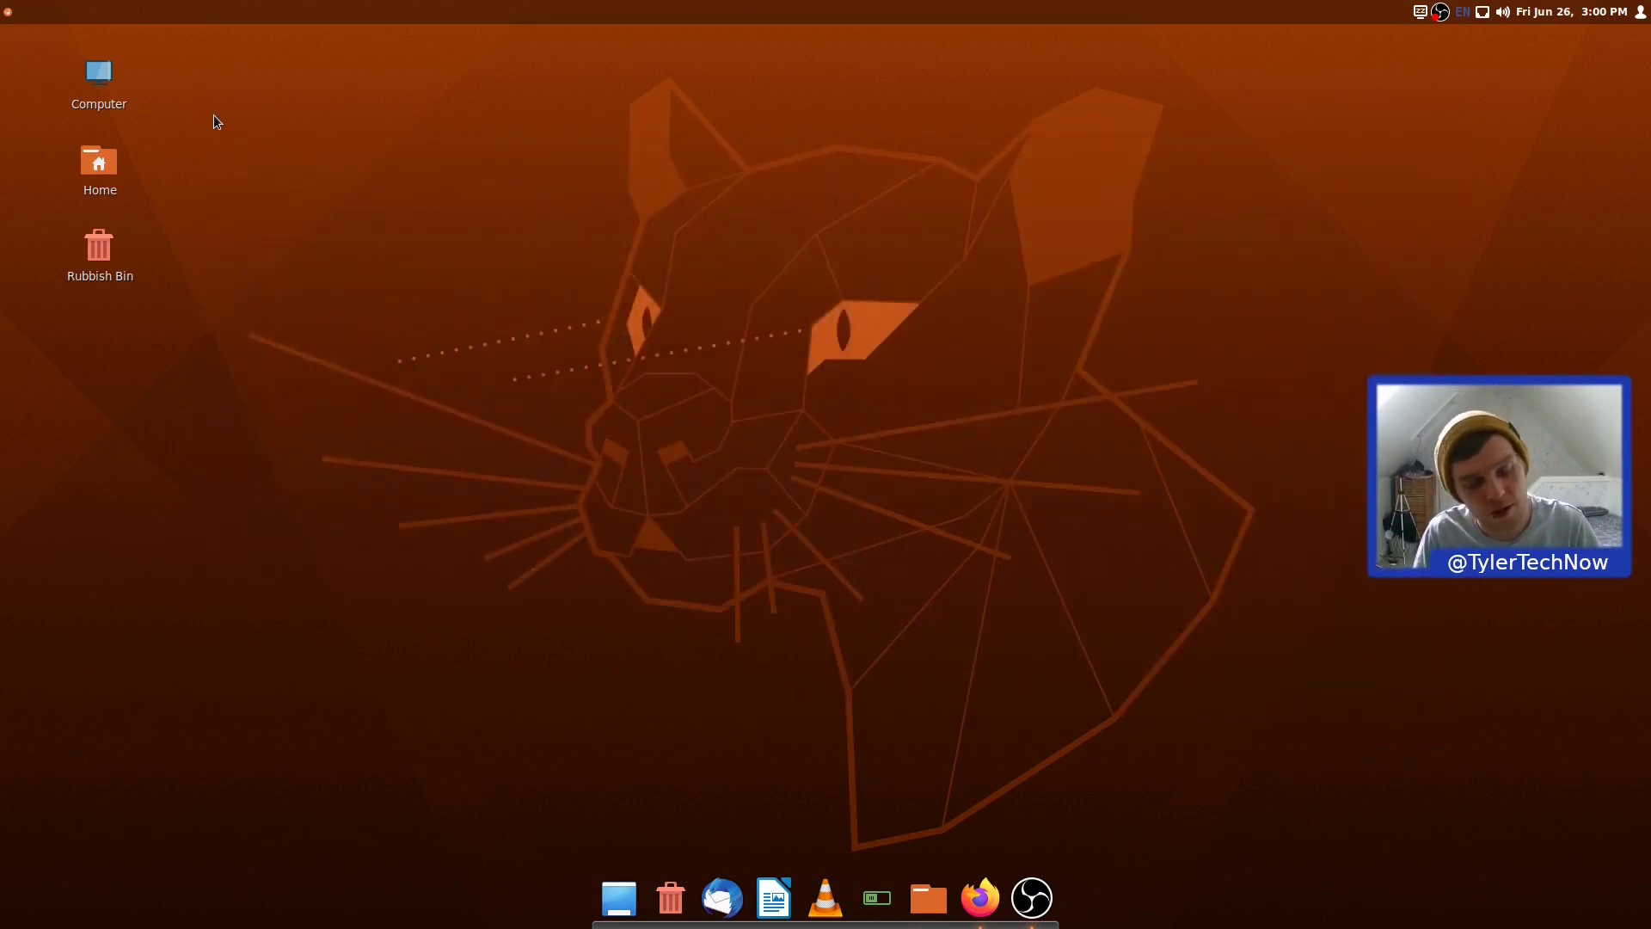
Launch Cinnamon-Layout from the menu by searching 'layout'.
key(super)
text(layout)
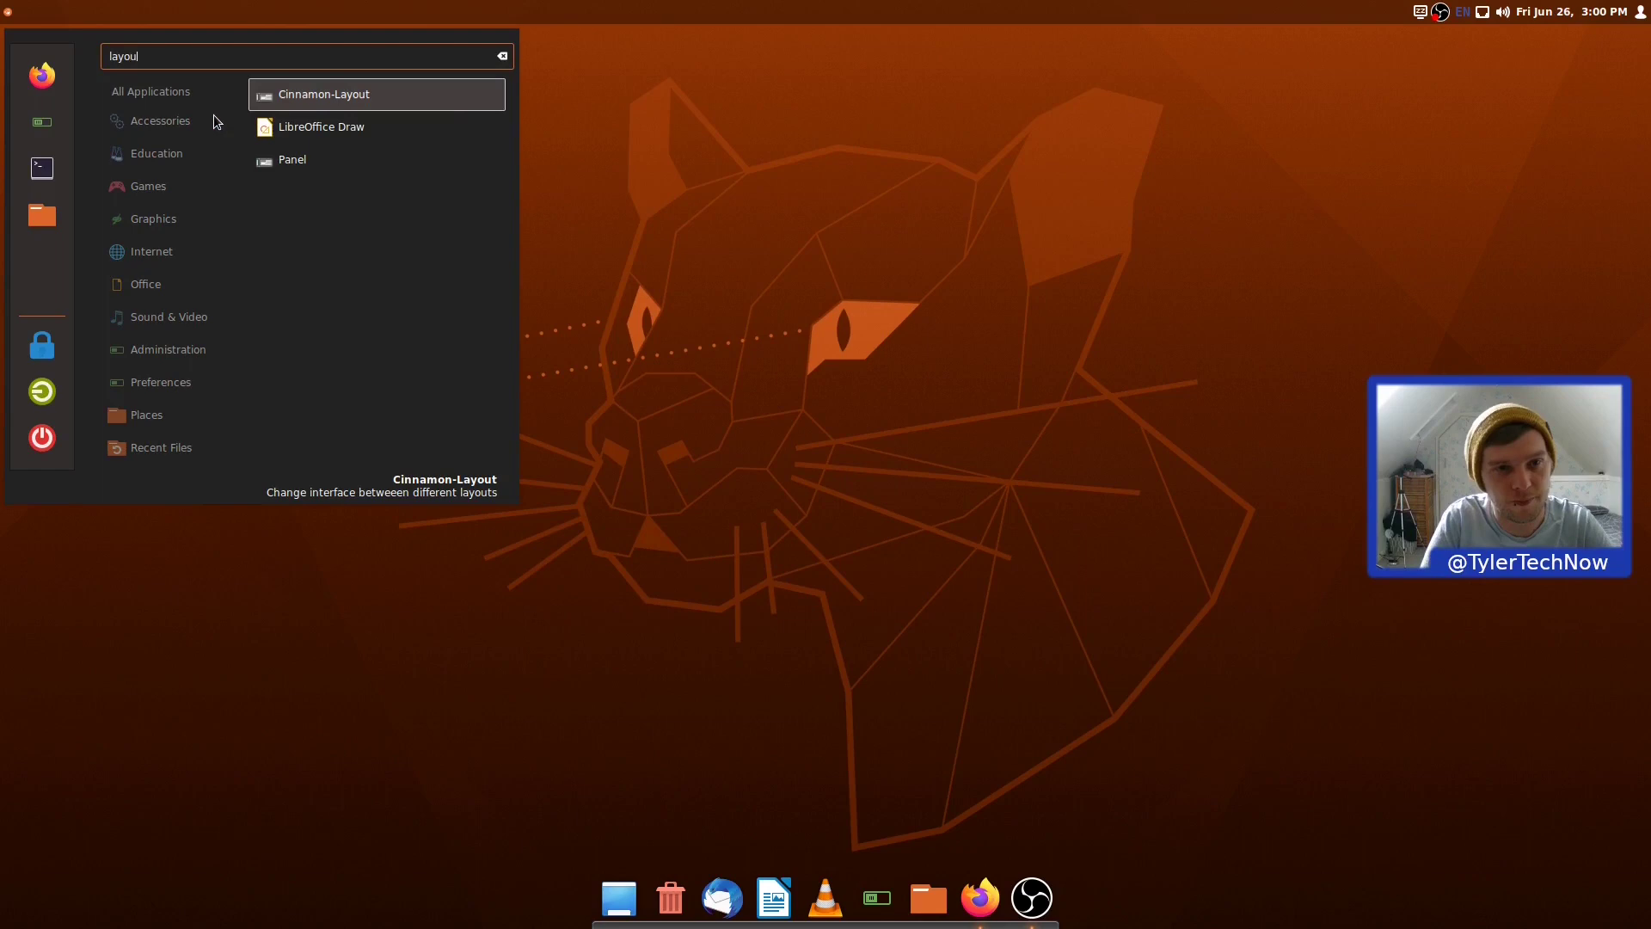
key(Return)
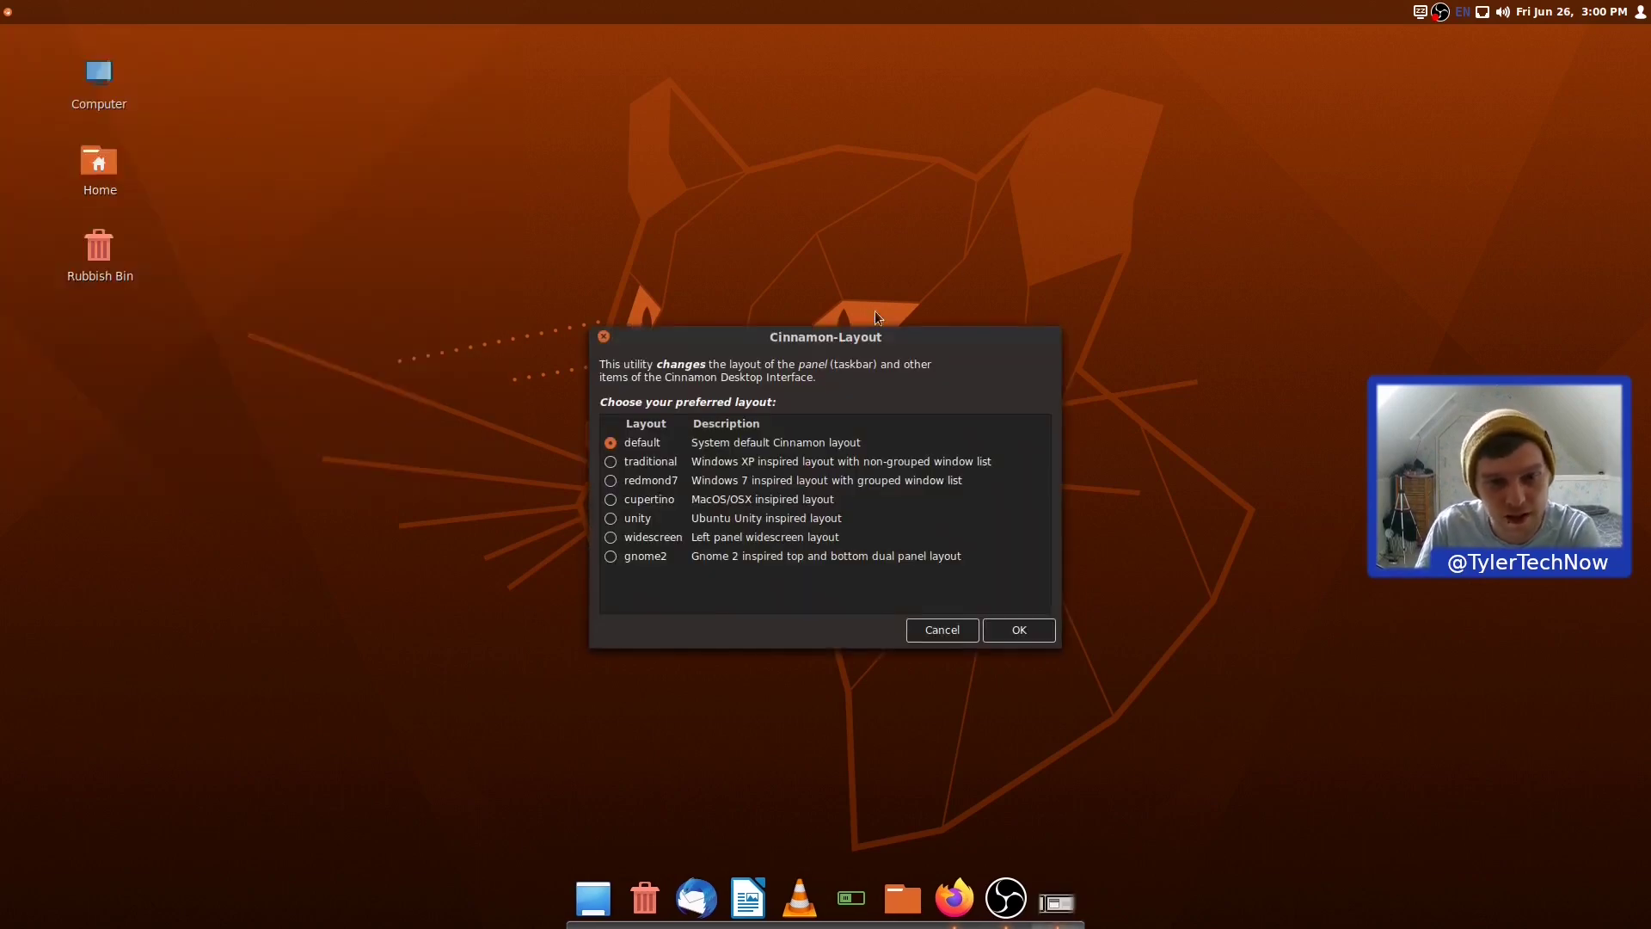
Apply the unity layout, answering No to updating the system default layout.
click(610, 518)
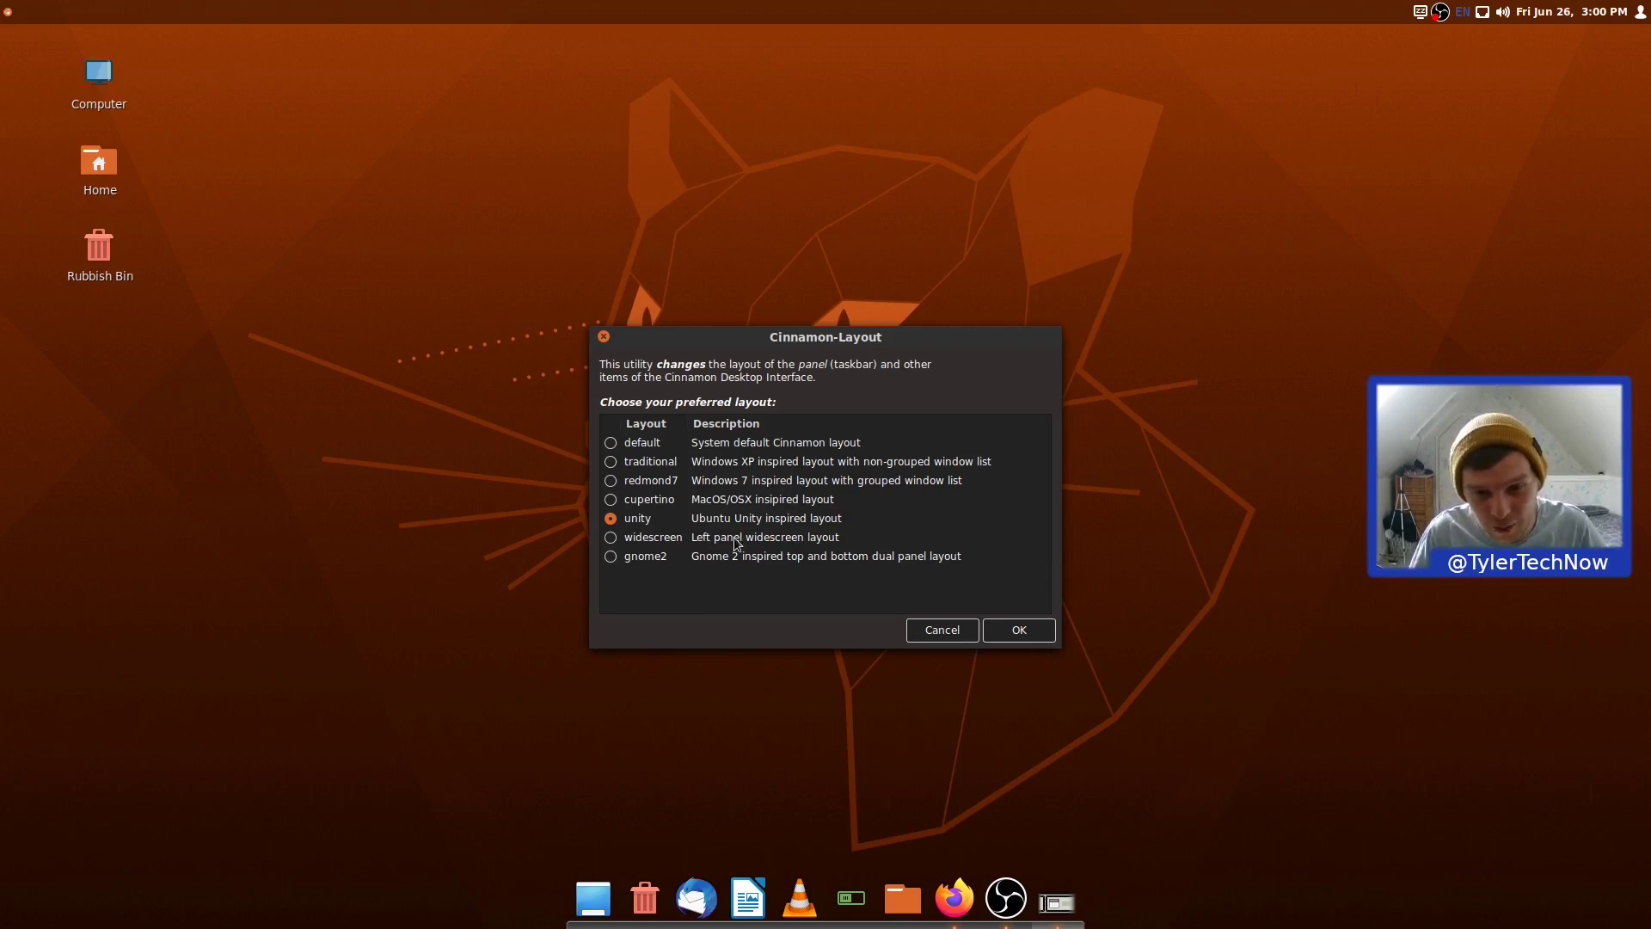
click(1022, 635)
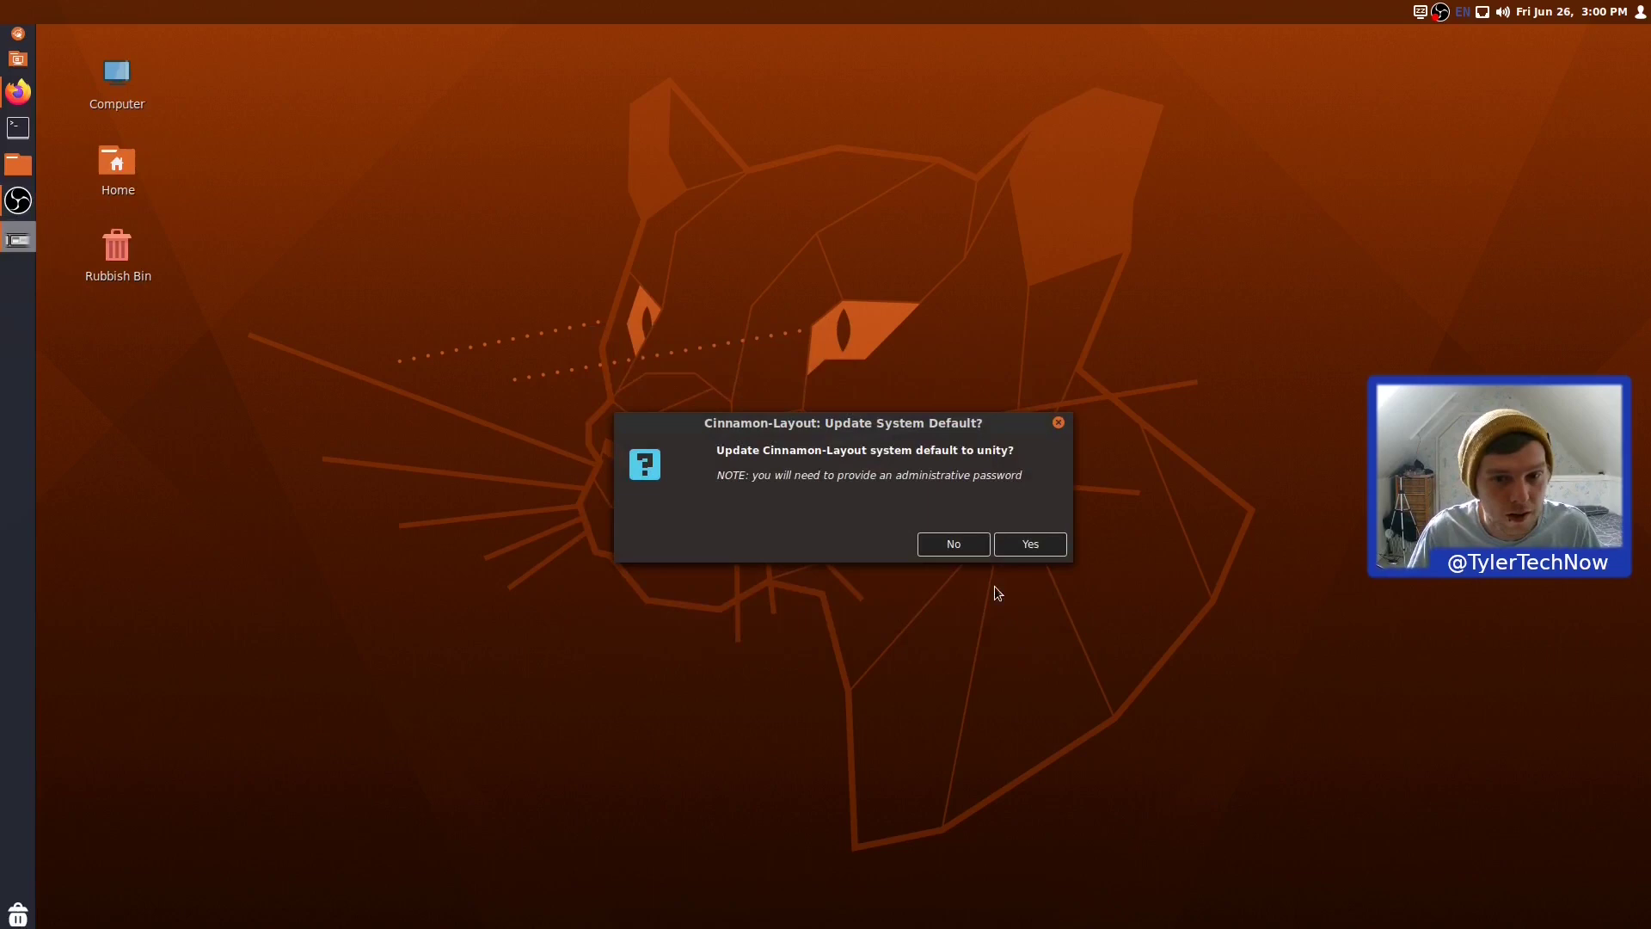
click(955, 543)
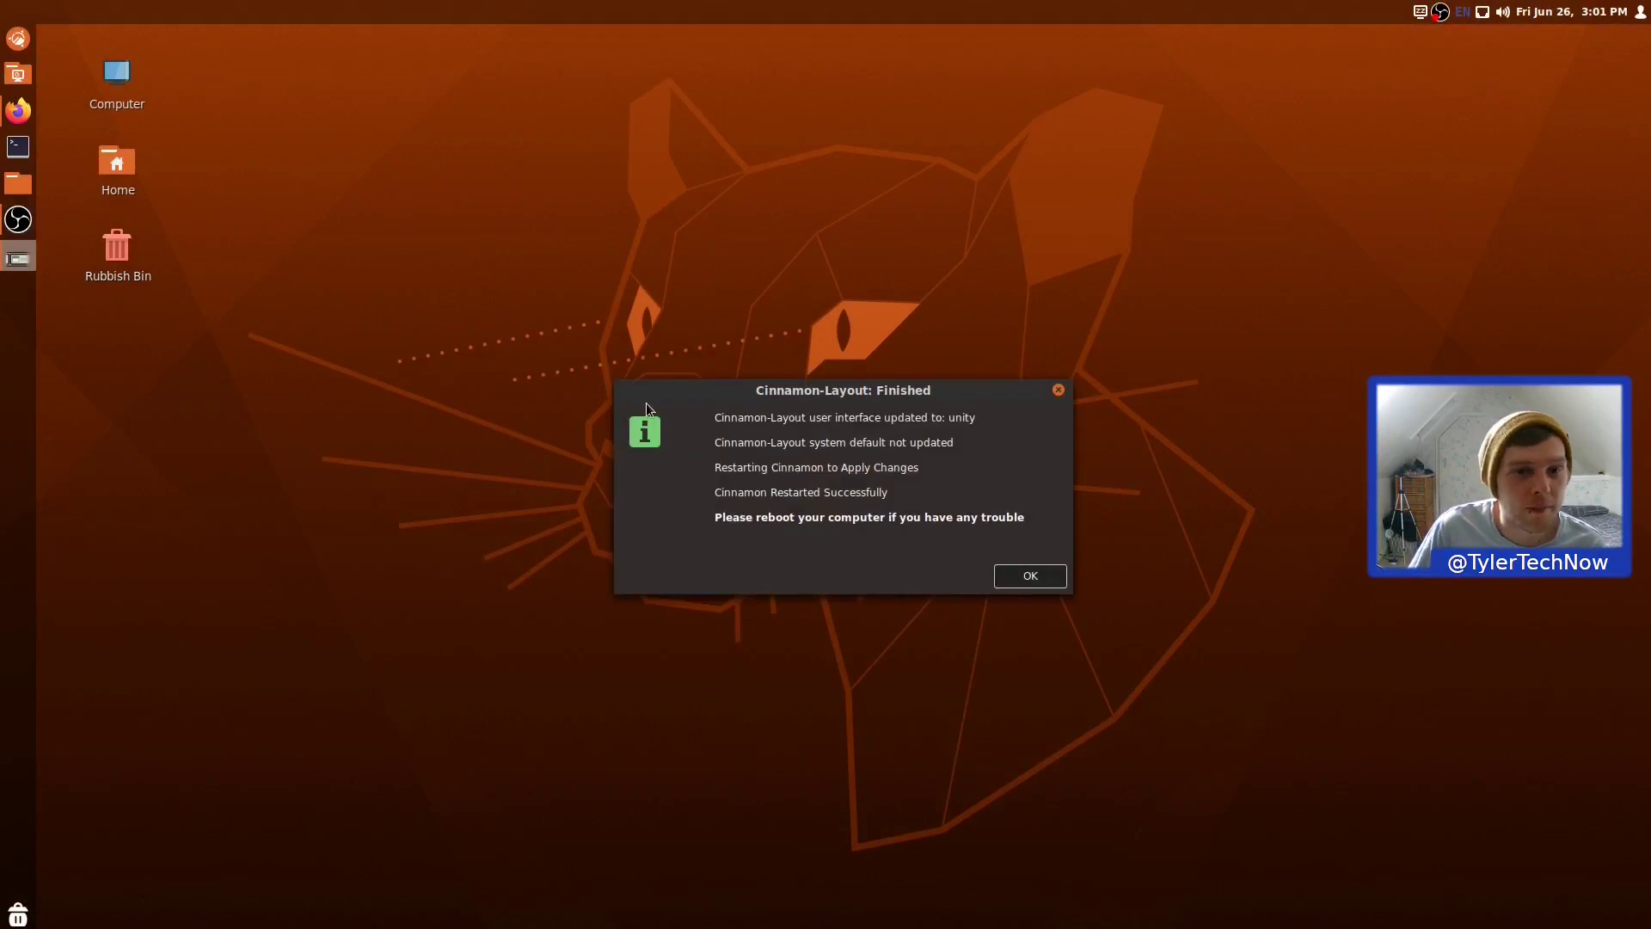
click(1029, 576)
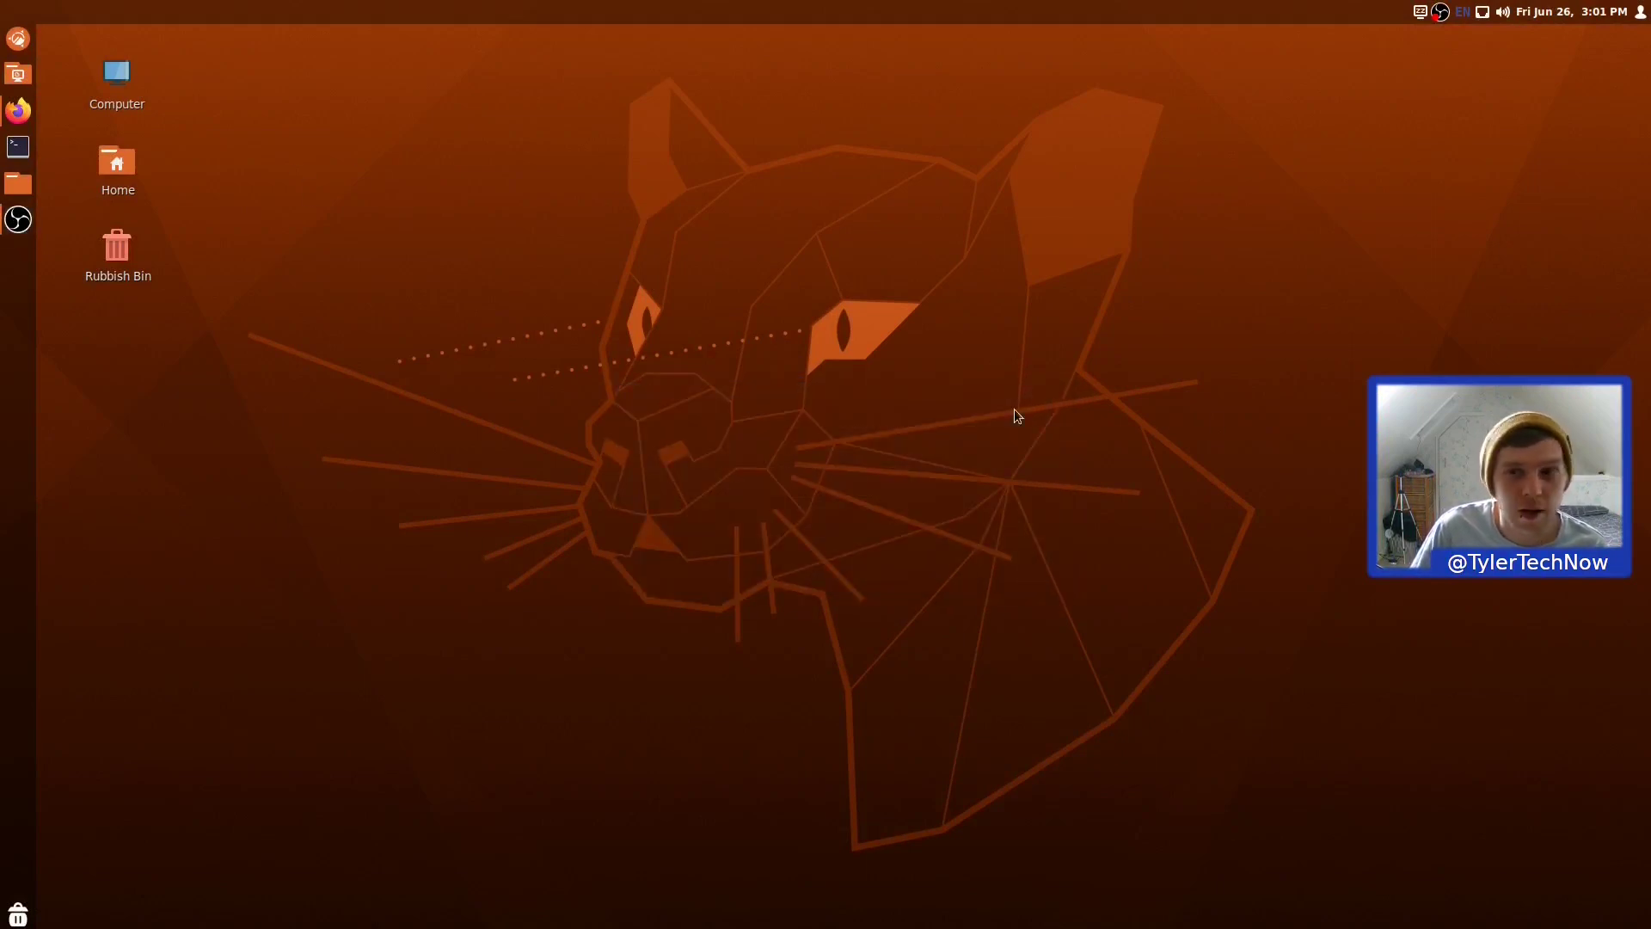
Open the applications menu, then close and reopen it with the Super key.
click(25, 41)
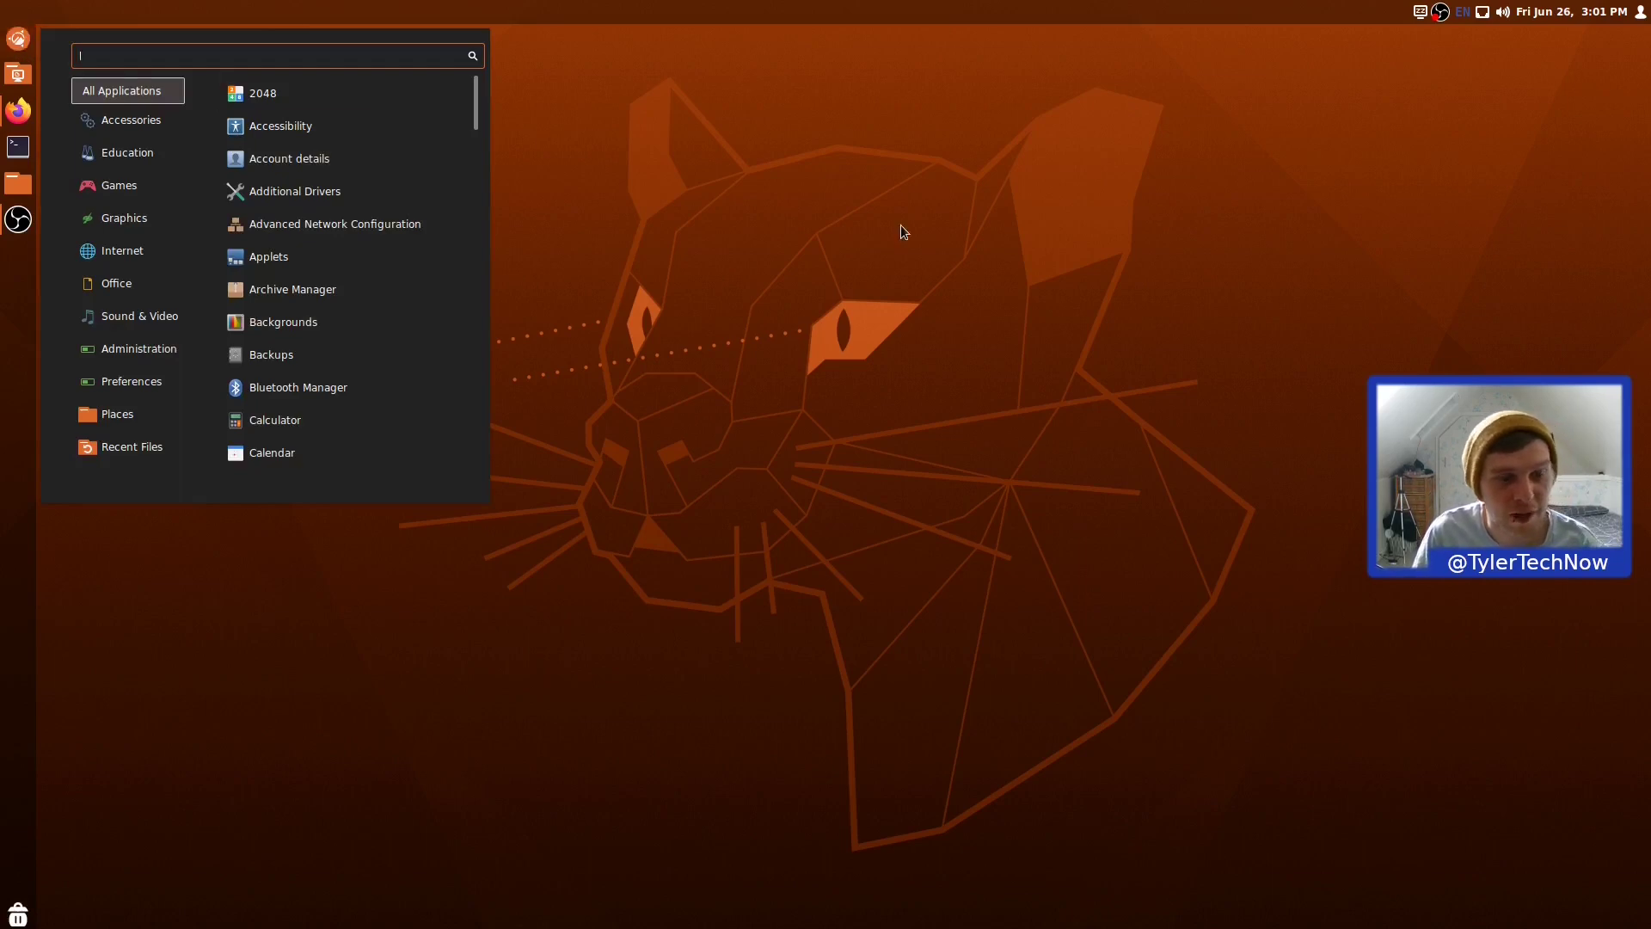
key(super)
key(super)
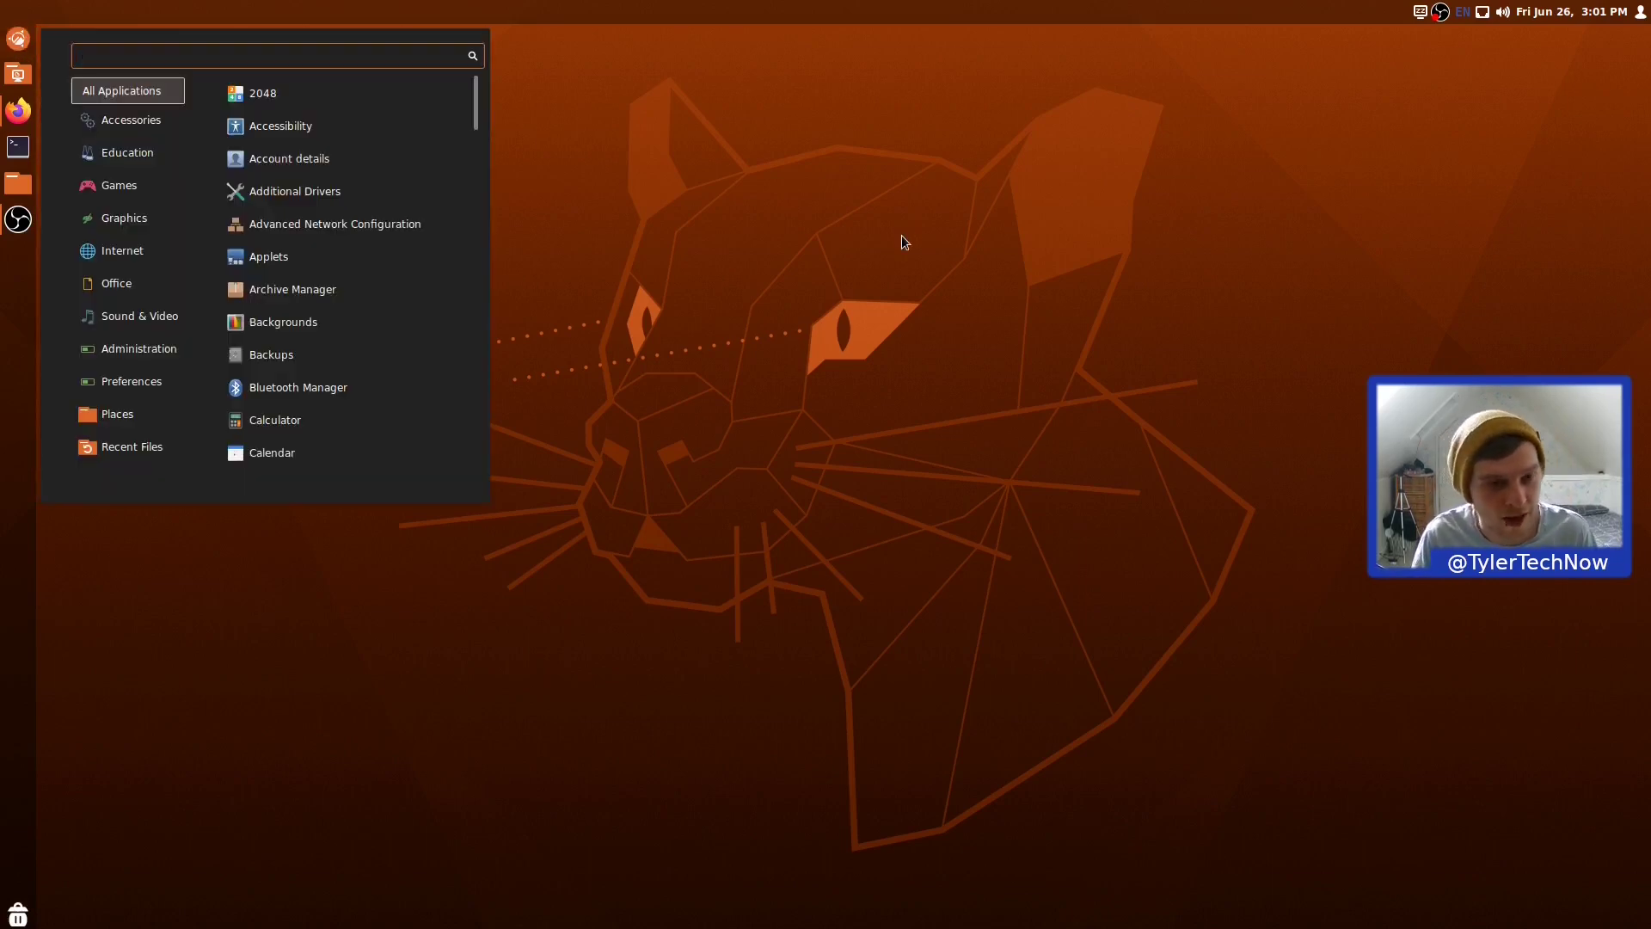
key(super)
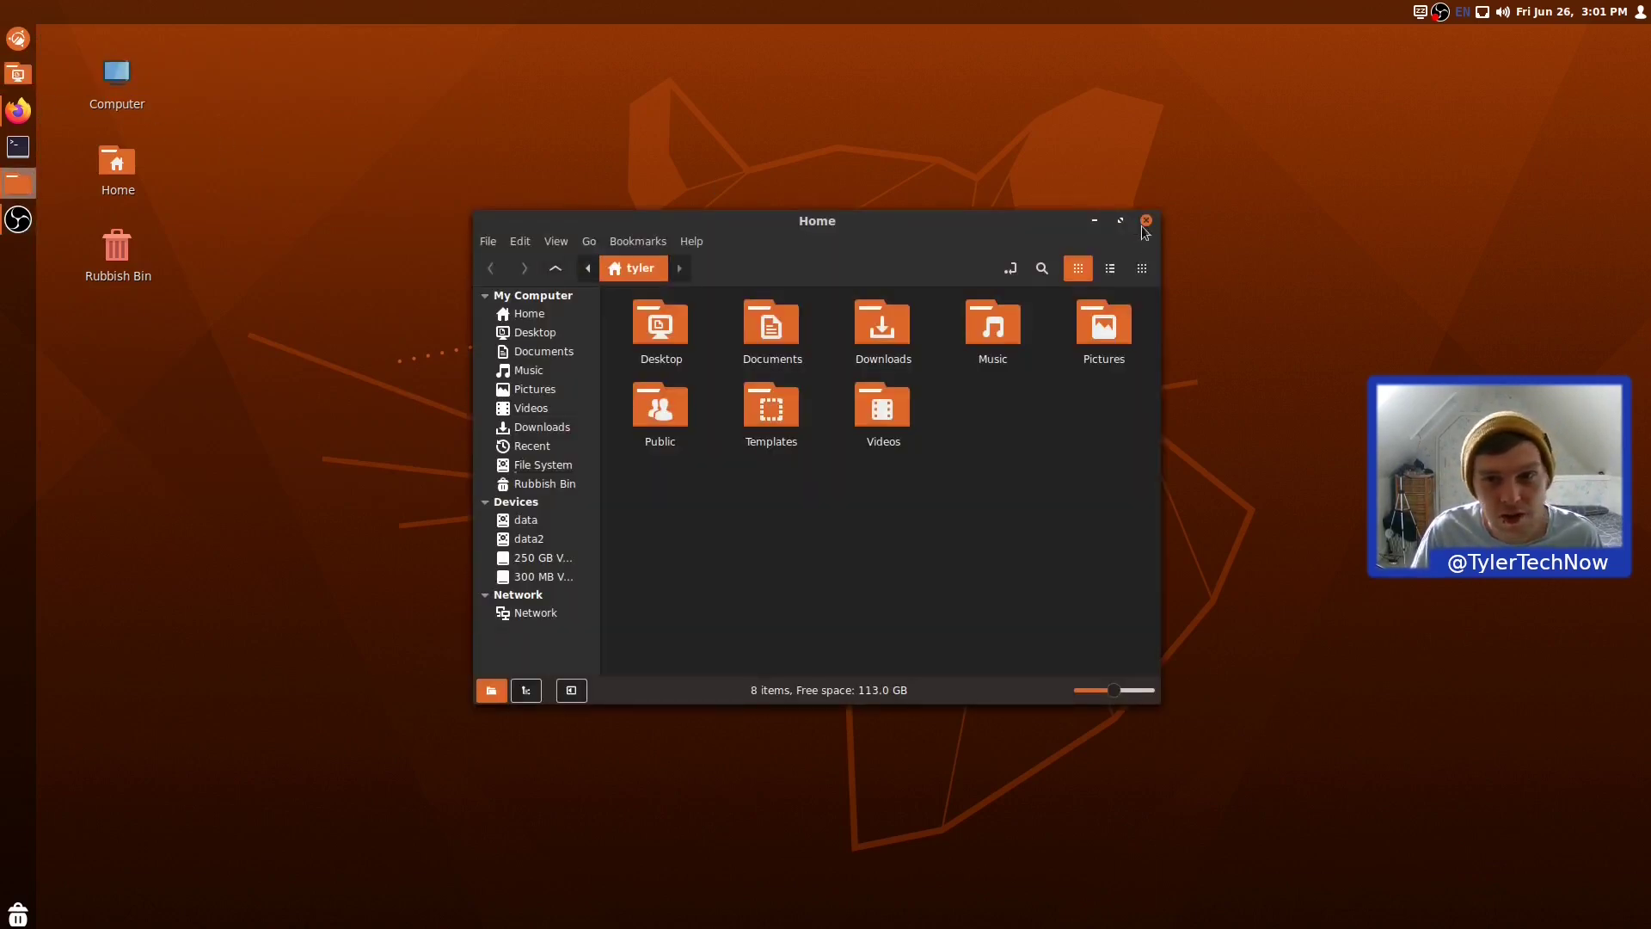
Maximize and restore the Home window several times, then move it toward the bottom right.
double_click(974, 220)
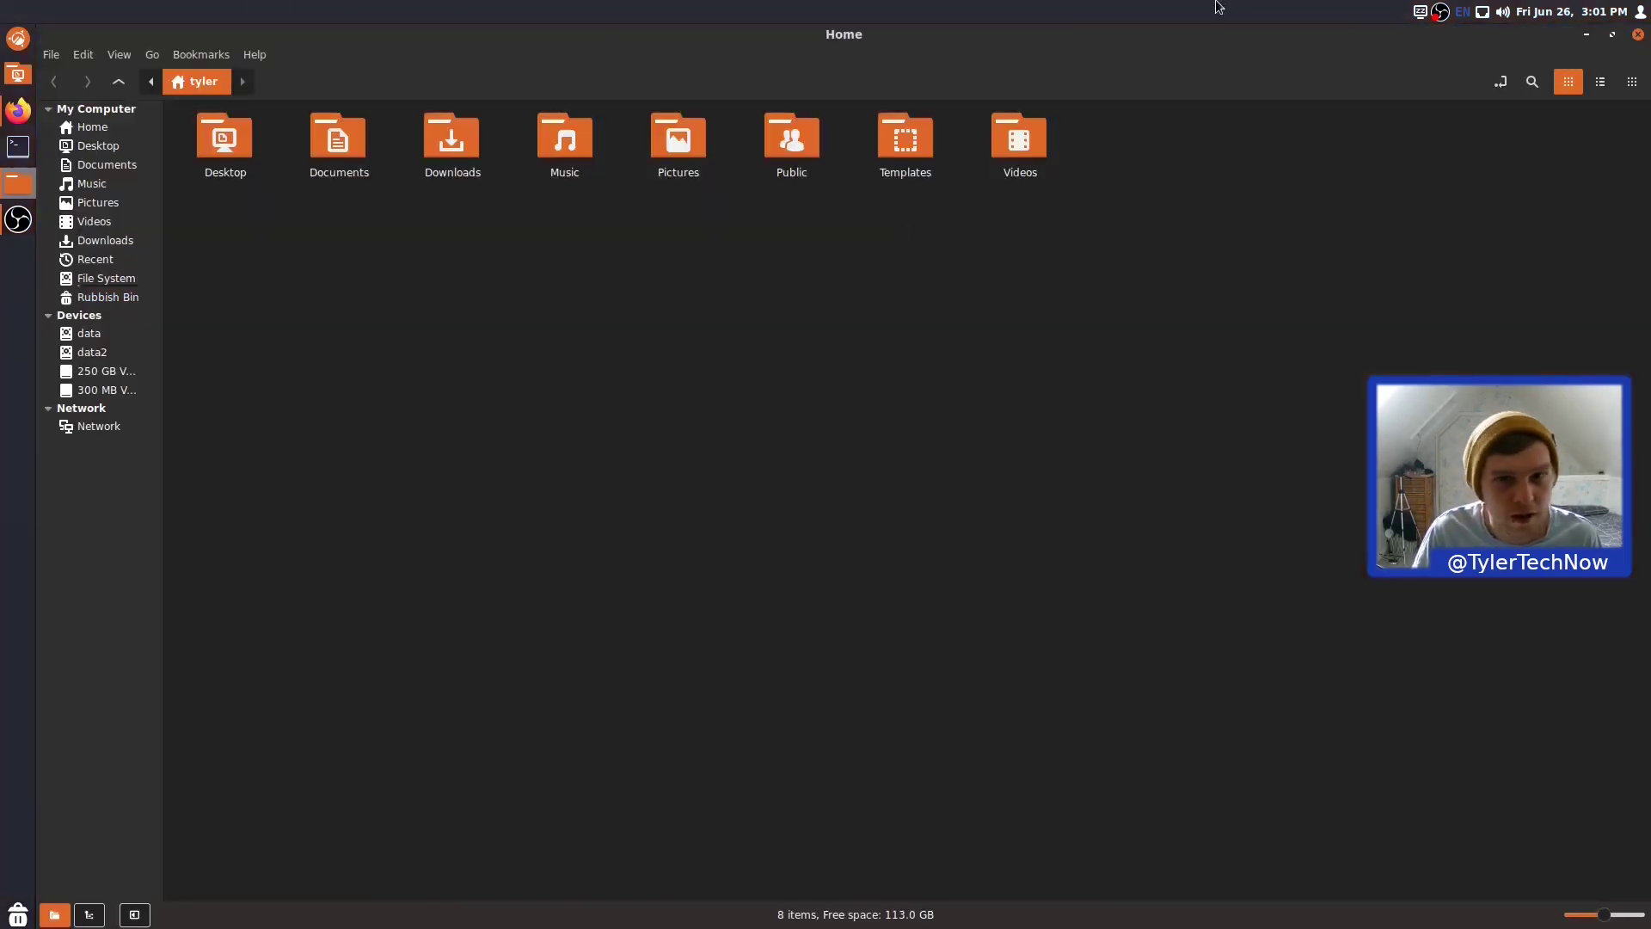
double_click(672, 41)
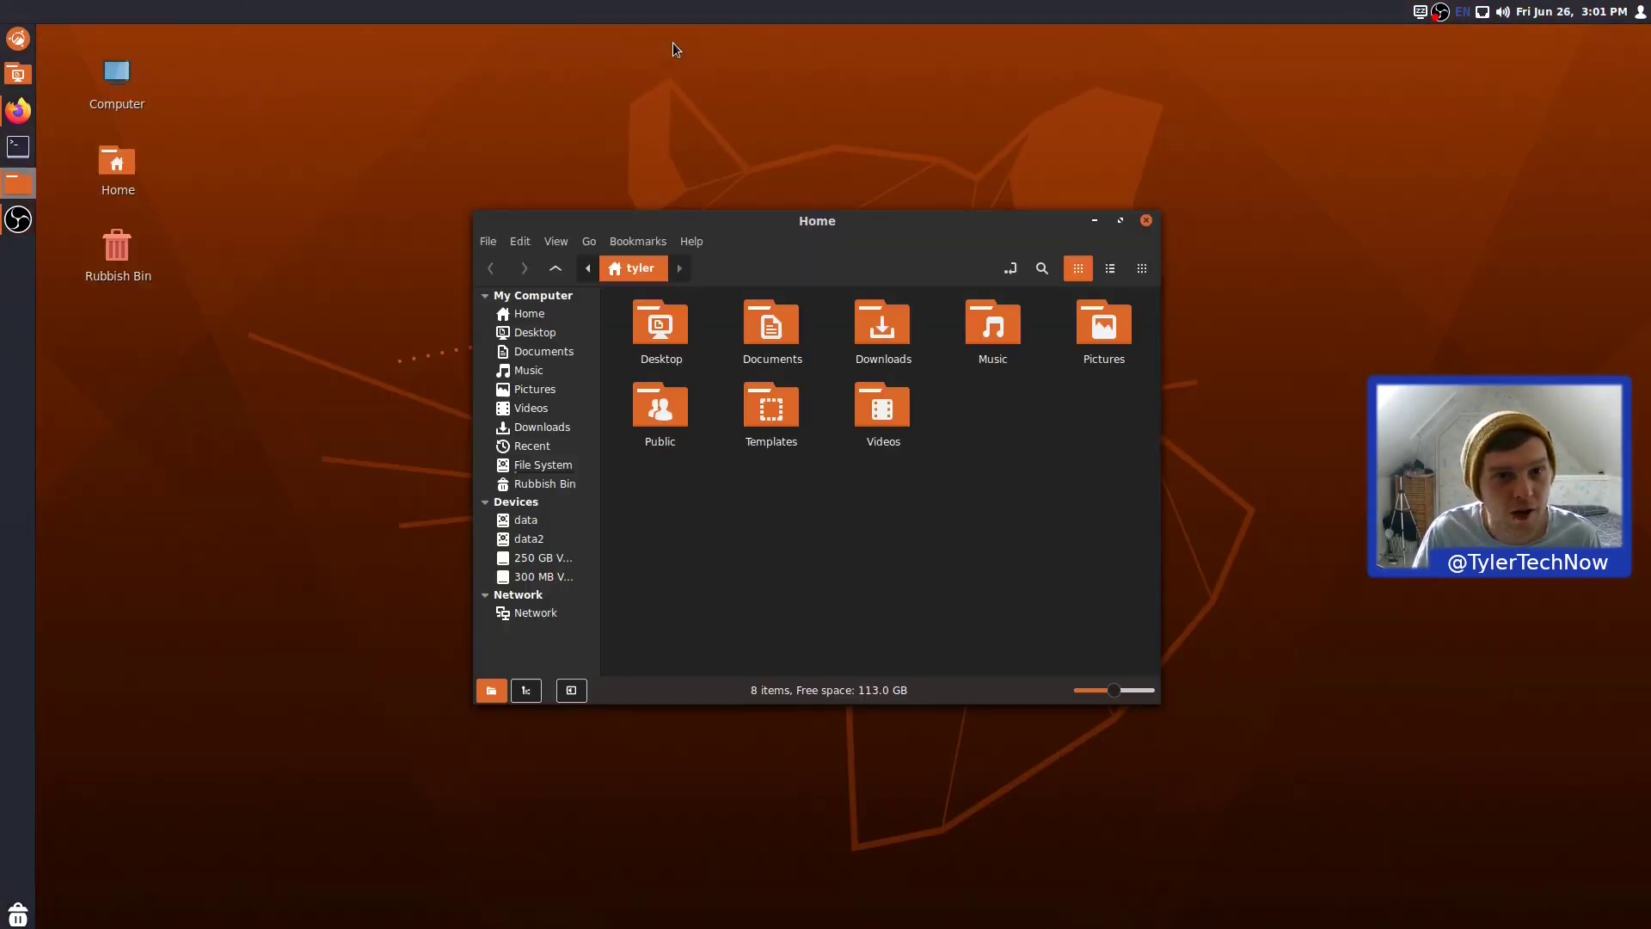
double_click(808, 229)
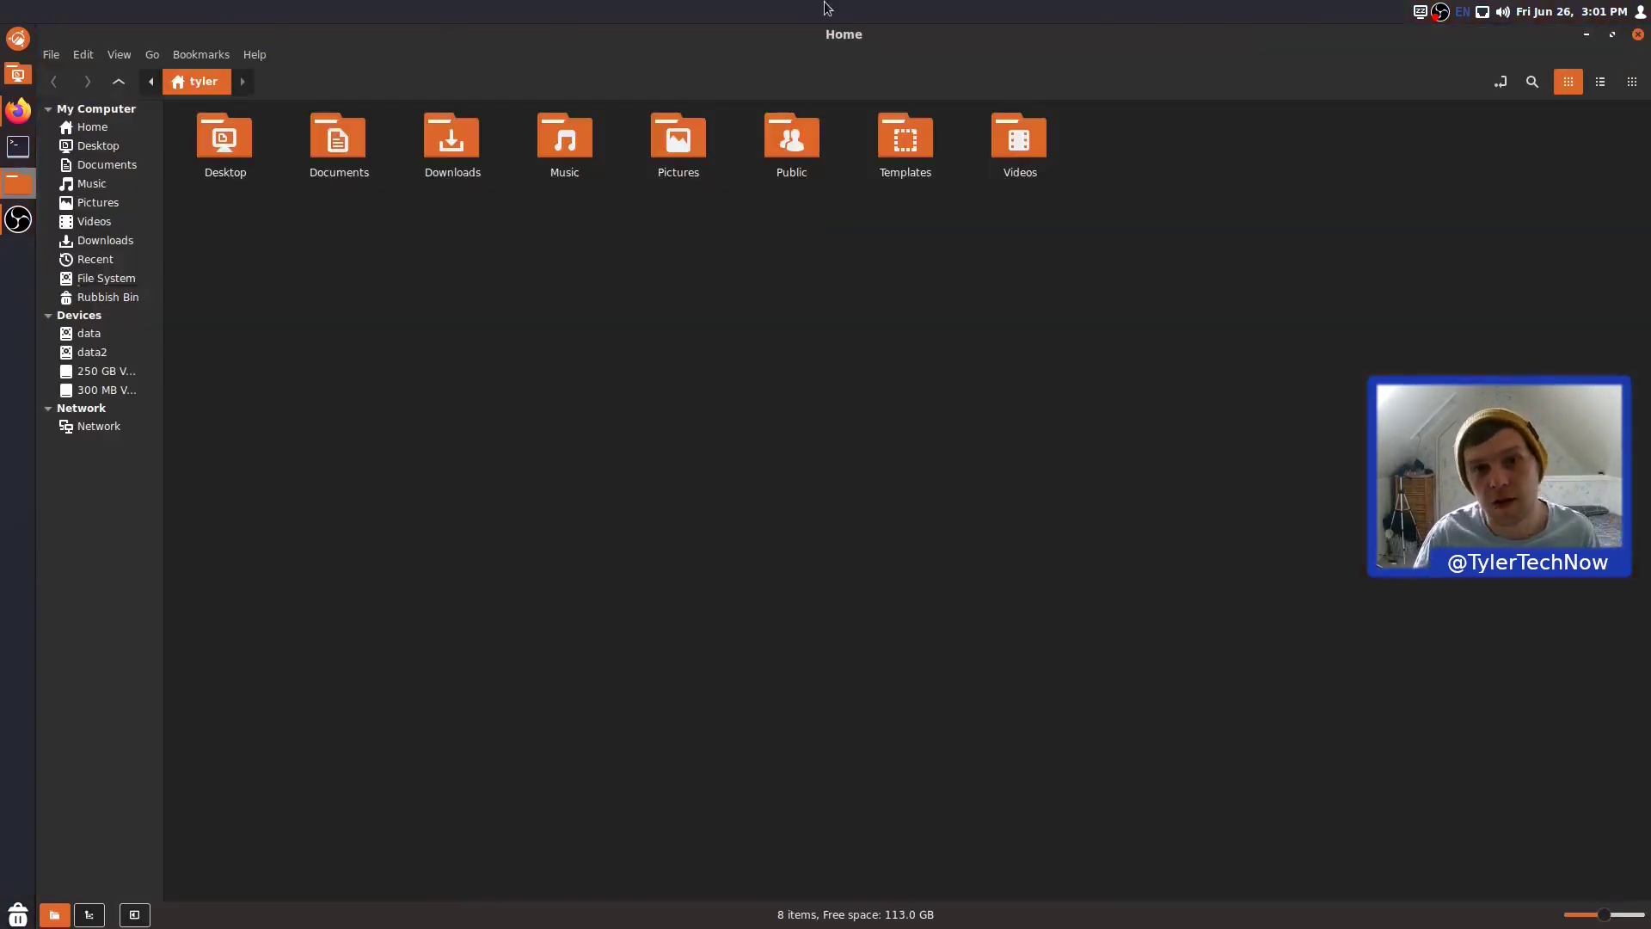
double_click(891, 35)
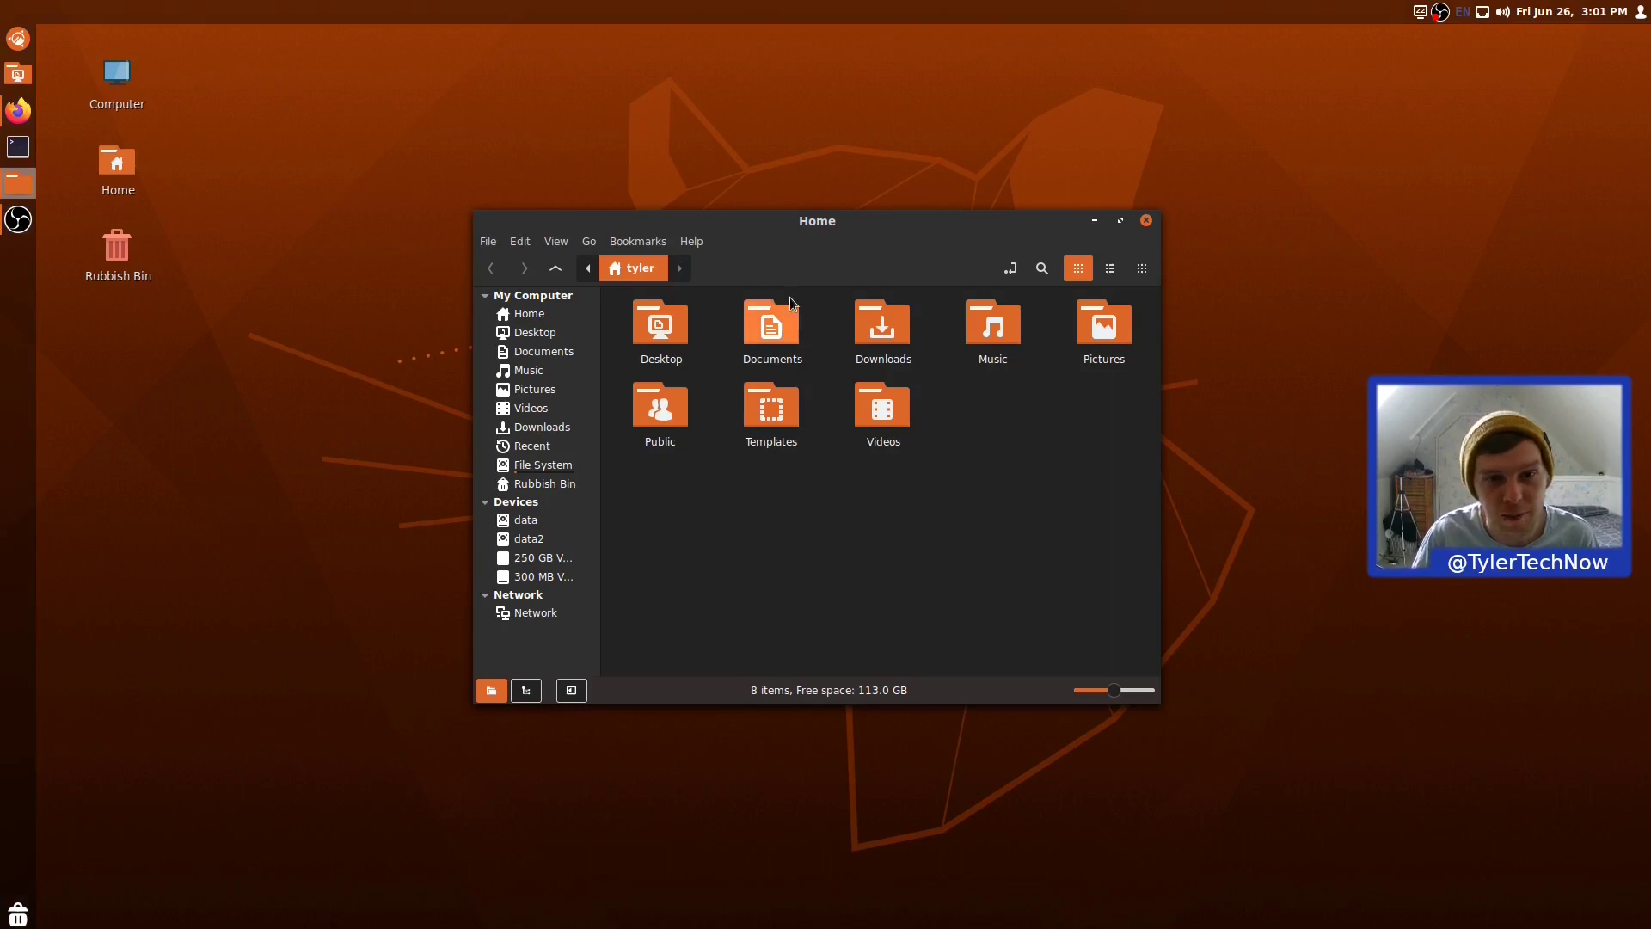
double_click(793, 229)
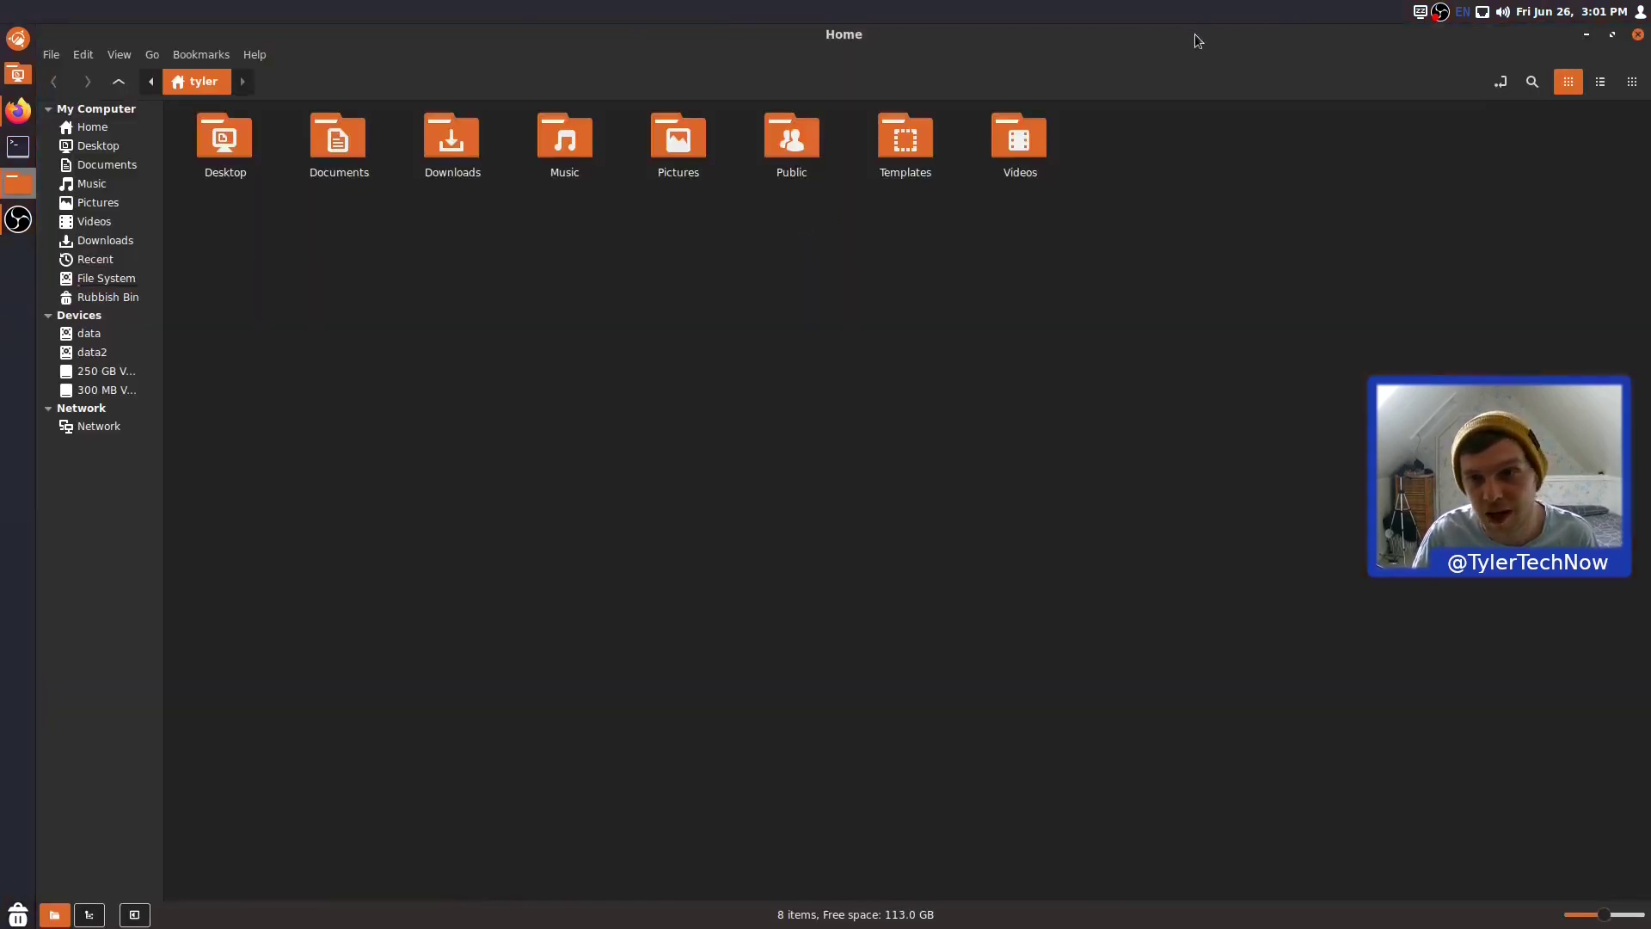
double_click(596, 38)
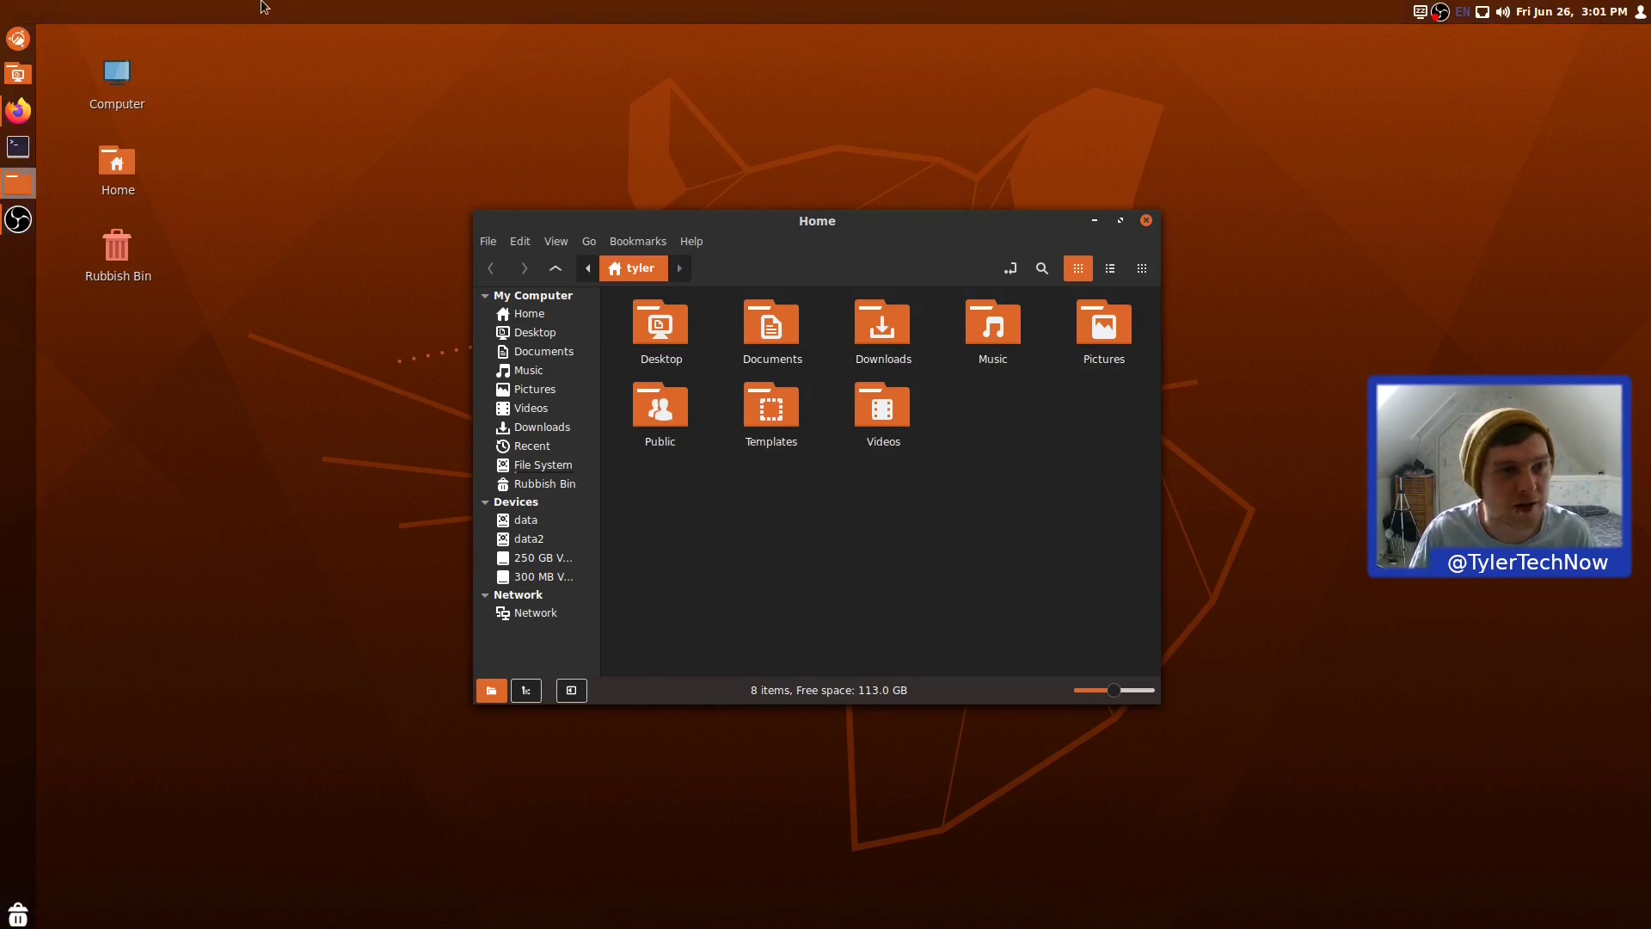
double_click(742, 221)
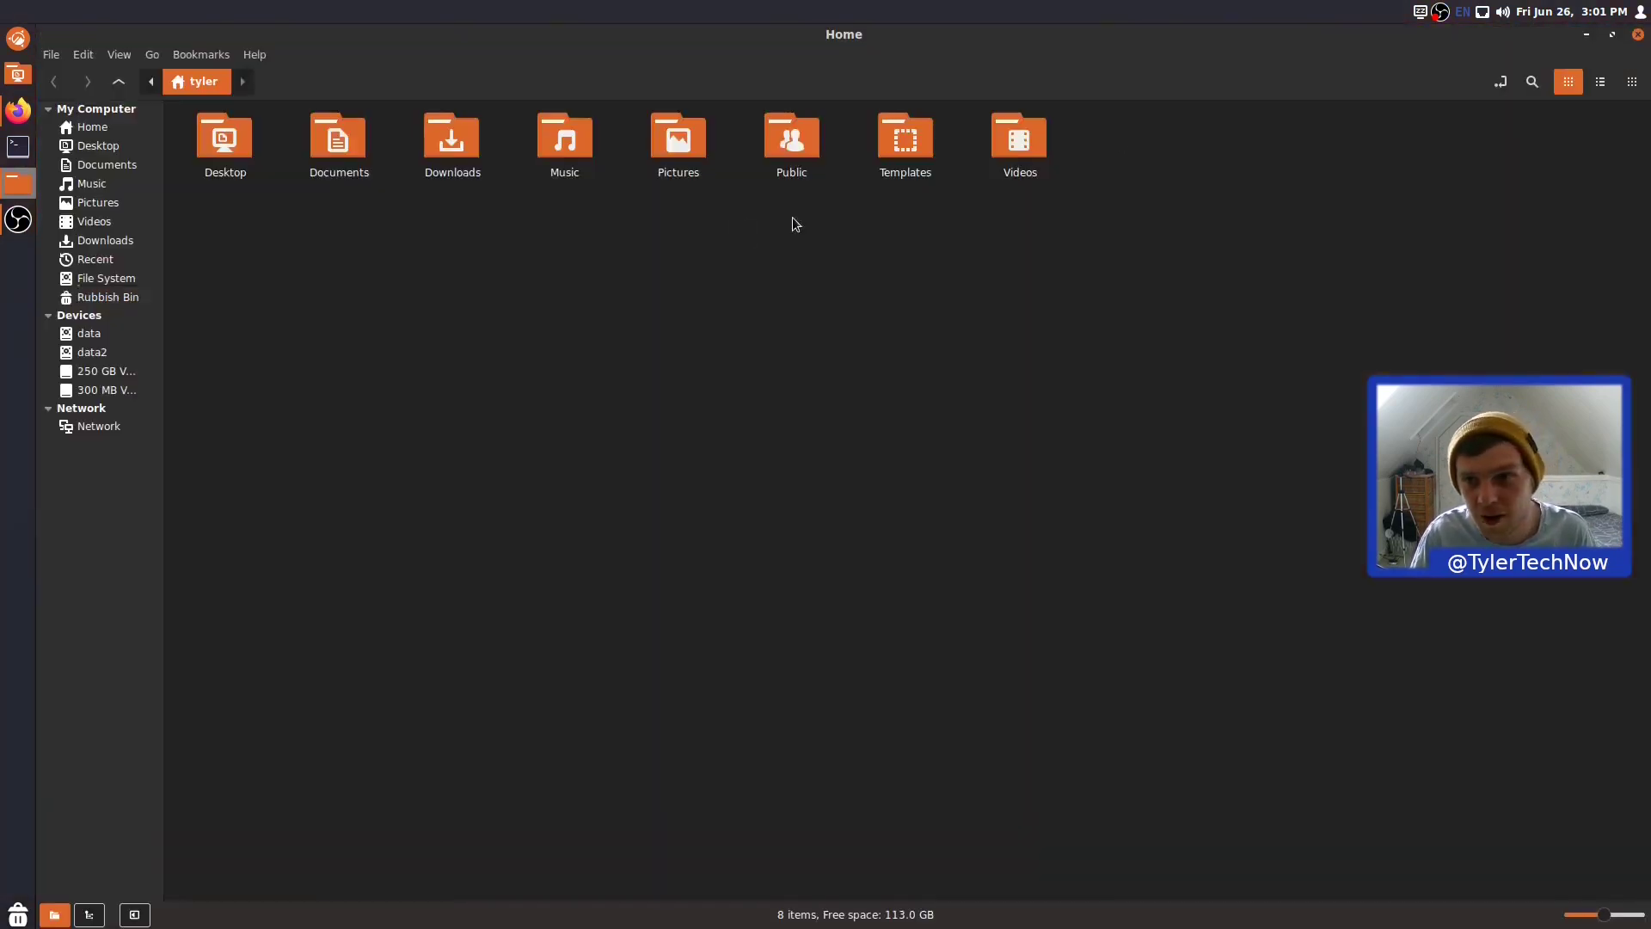
double_click(1222, 42)
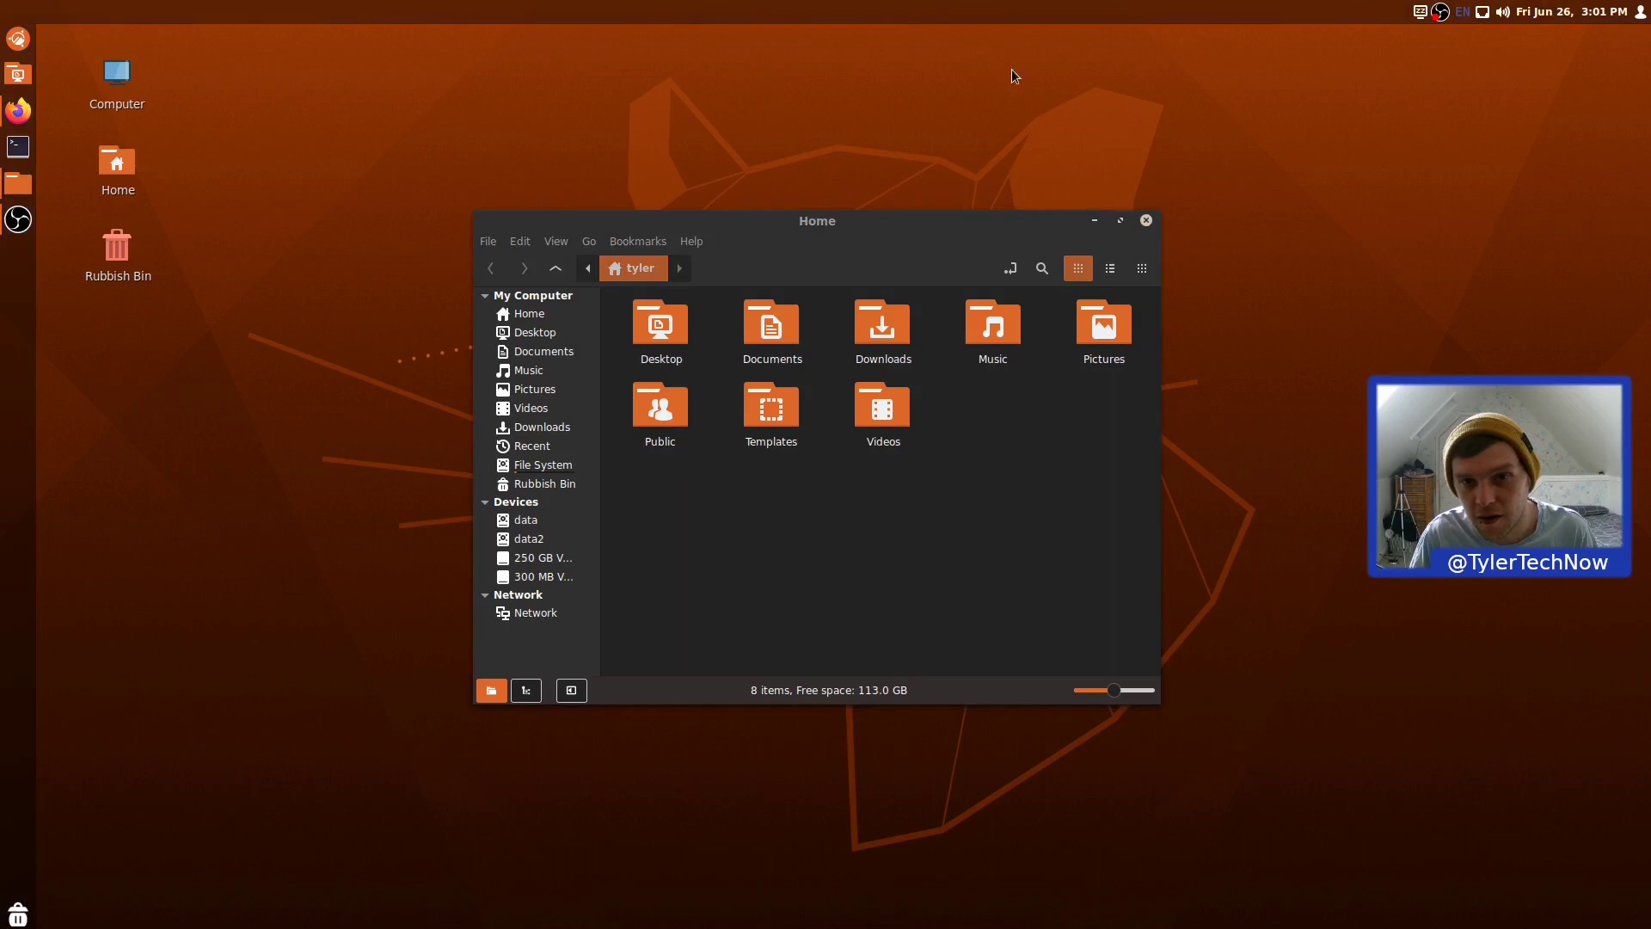
drag(1018, 255, 1649, 405)
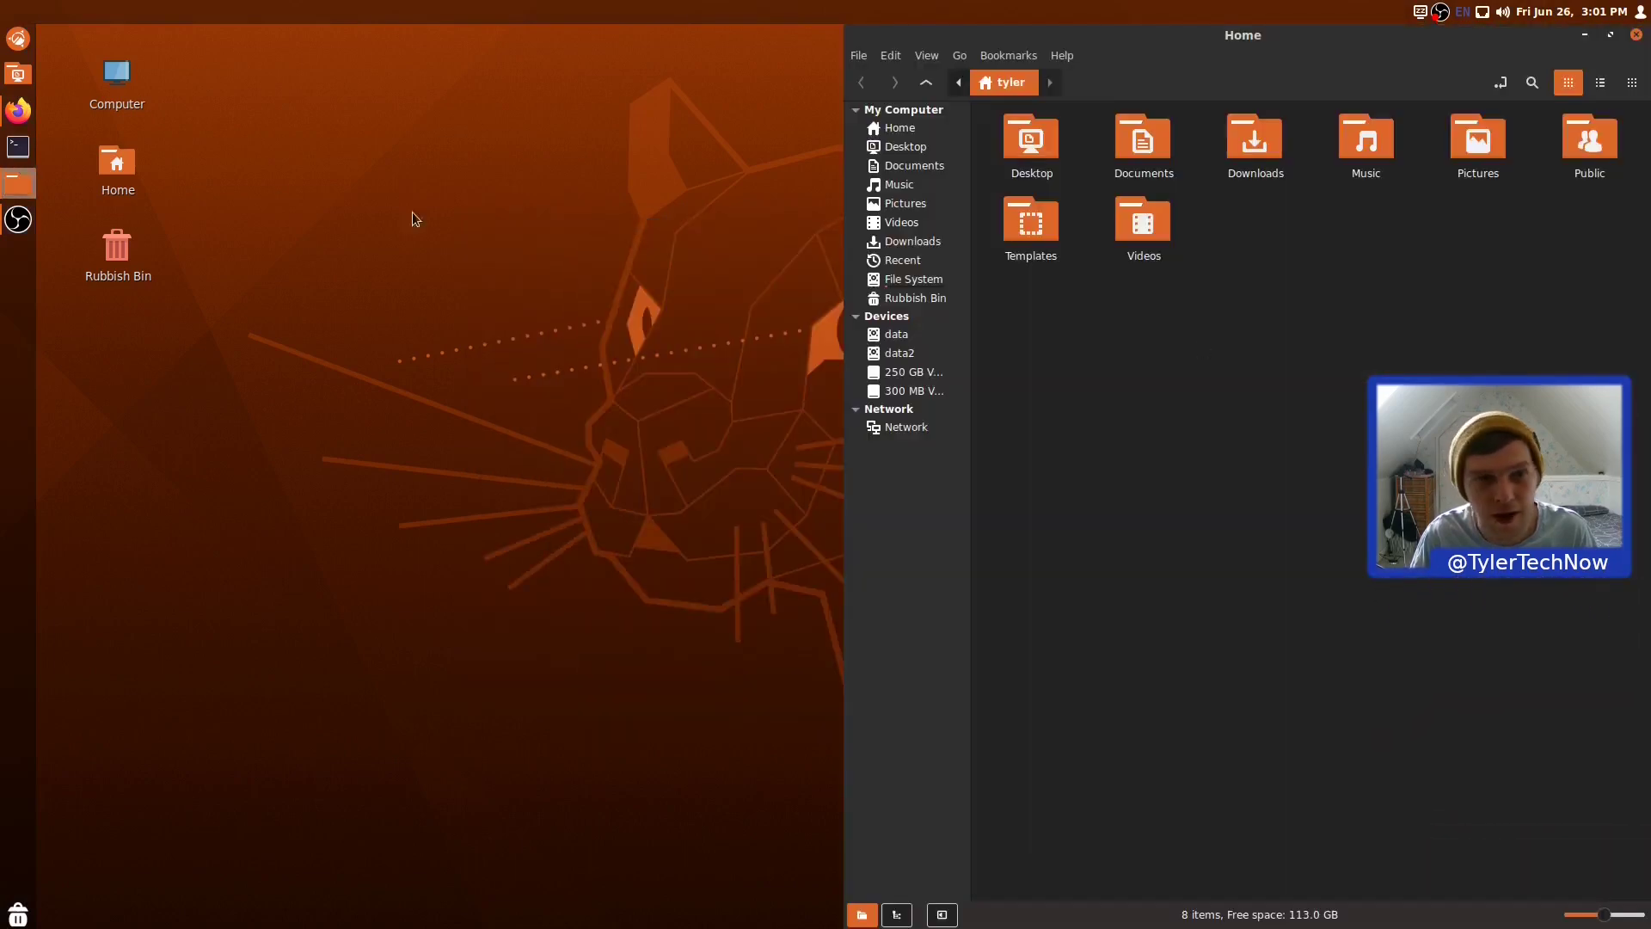
Open Computer in a new window snapped to the left half, then close the Home window.
double_click(143, 105)
drag(828, 222, 2, 334)
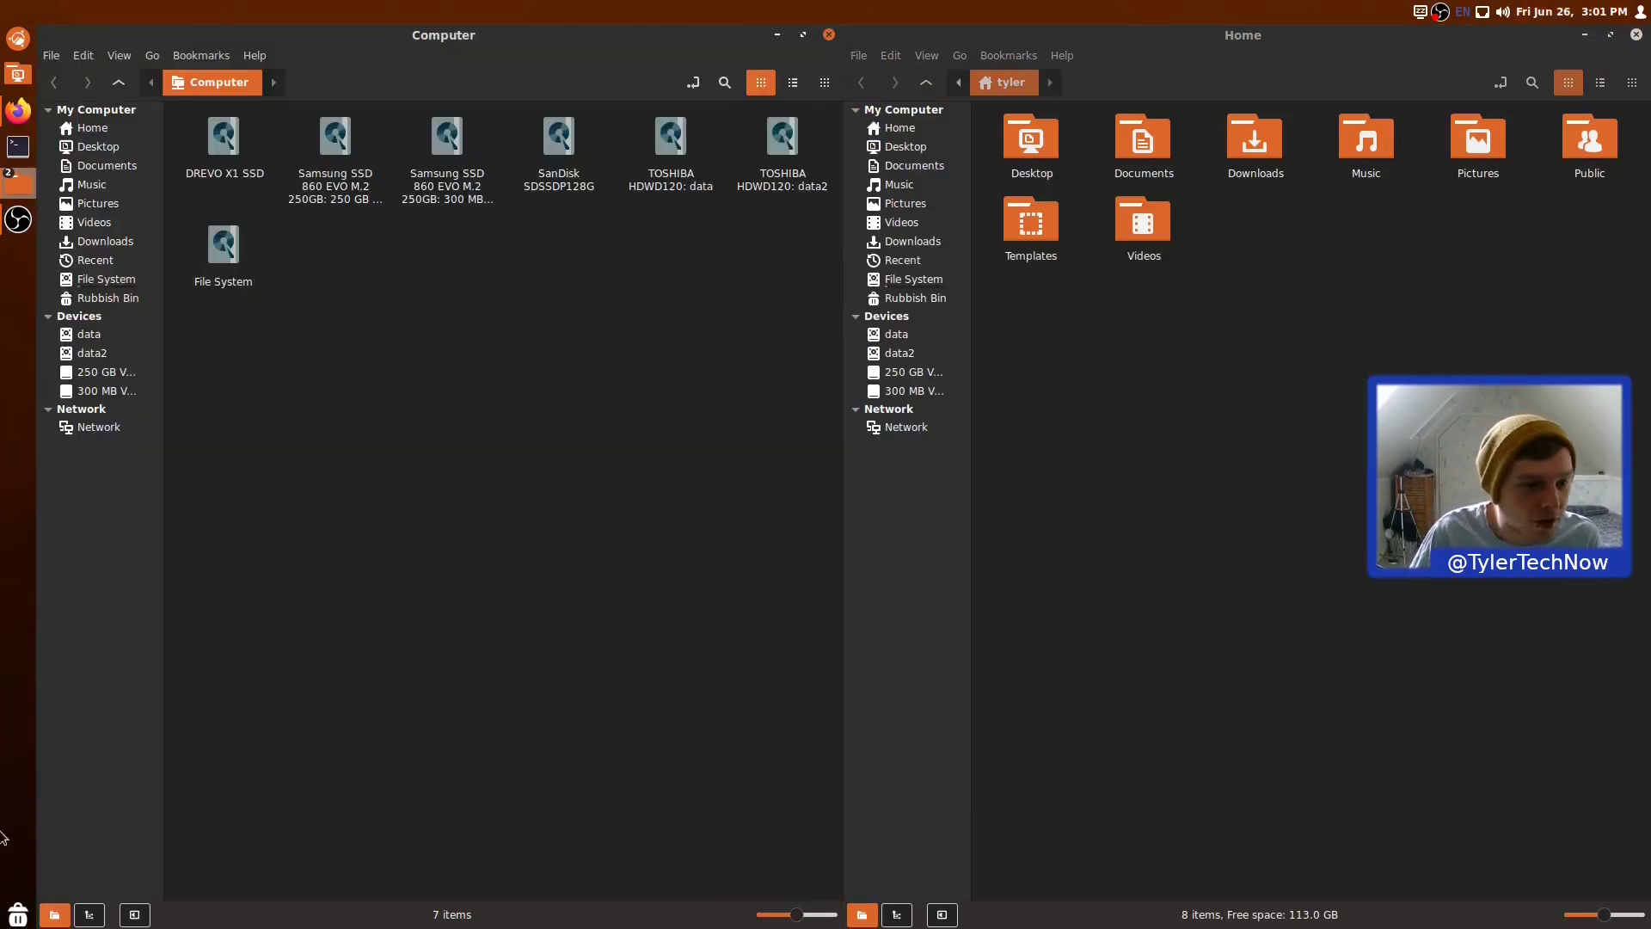
double_click(660, 45)
double_click(813, 43)
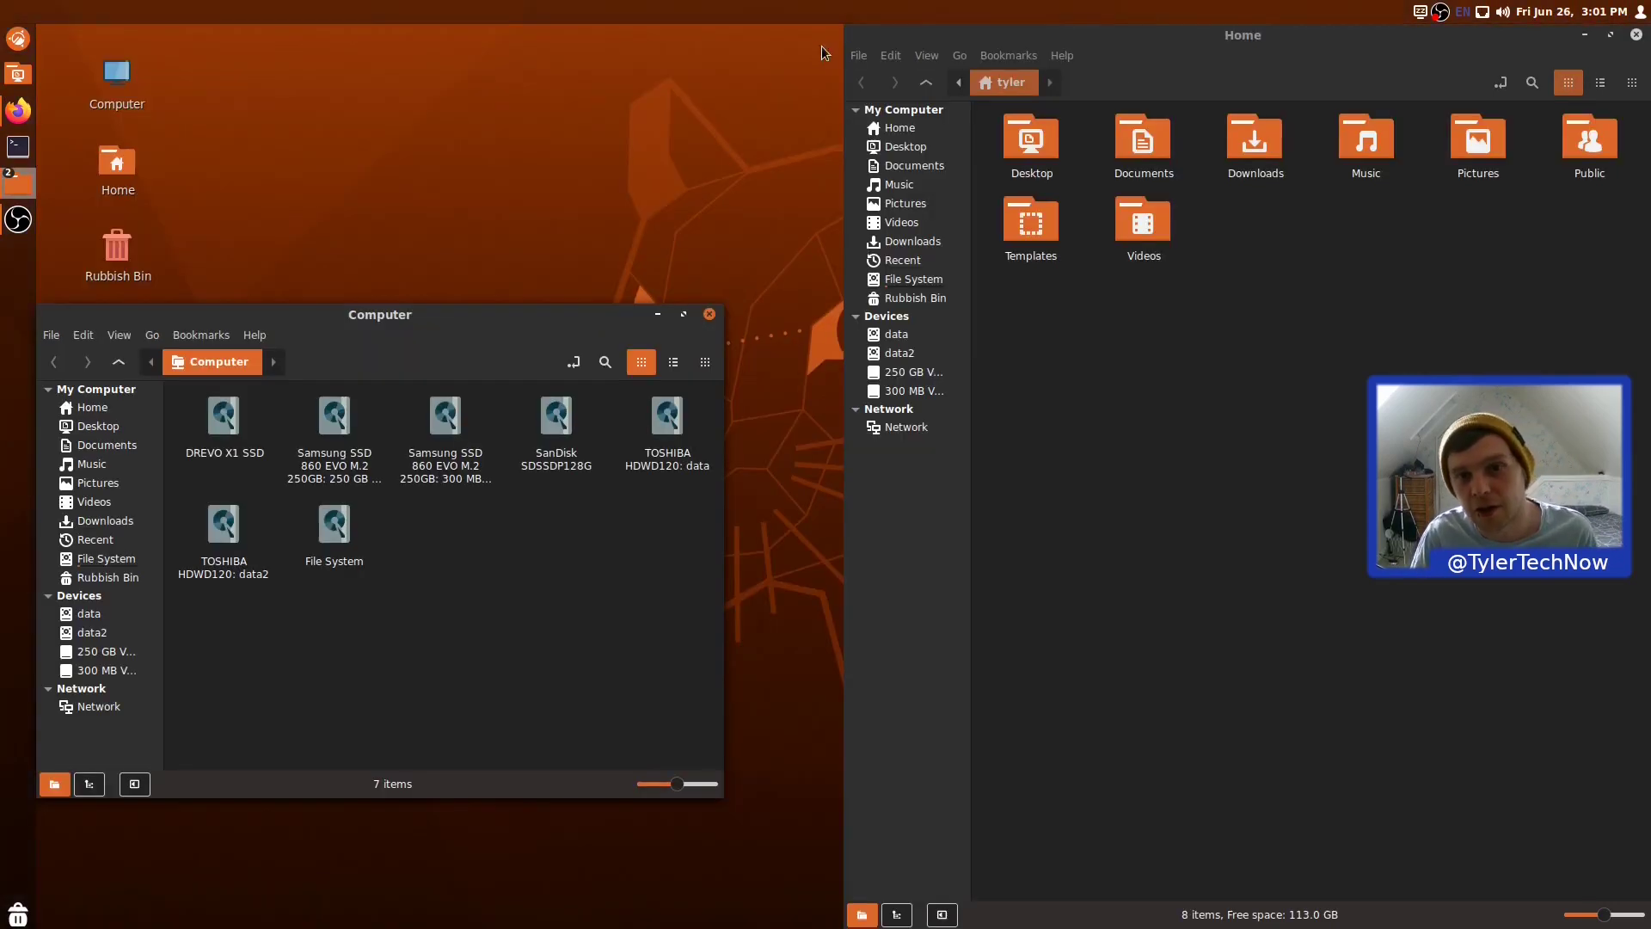
double_click(1381, 41)
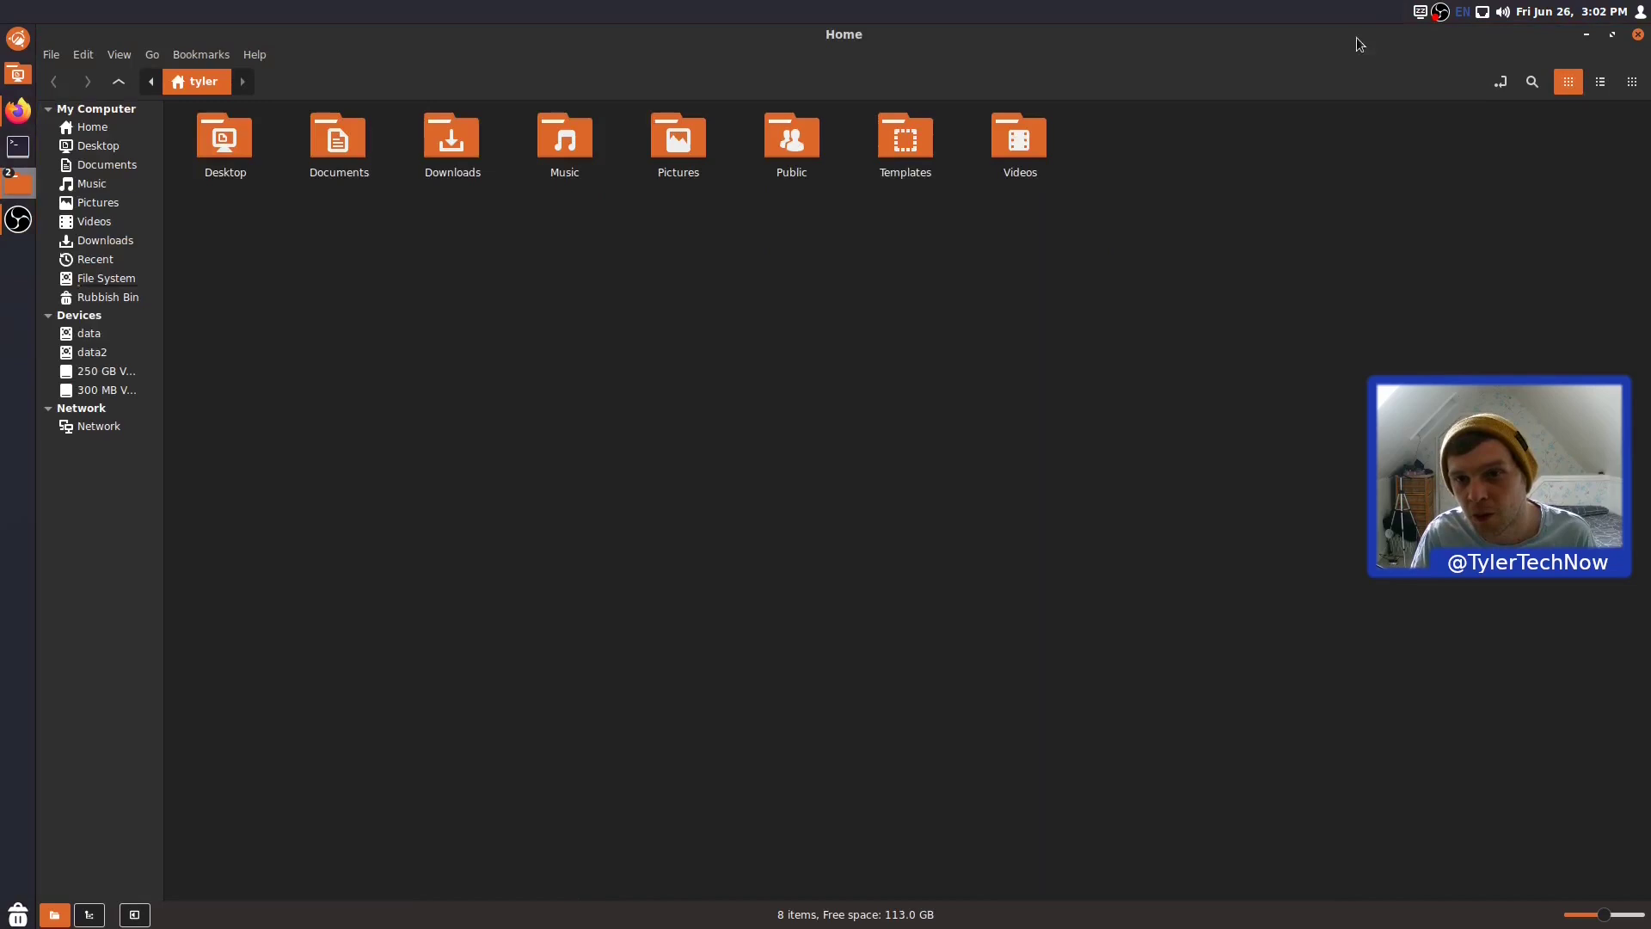
double_click(1164, 38)
key(ctrl+alt+Down)
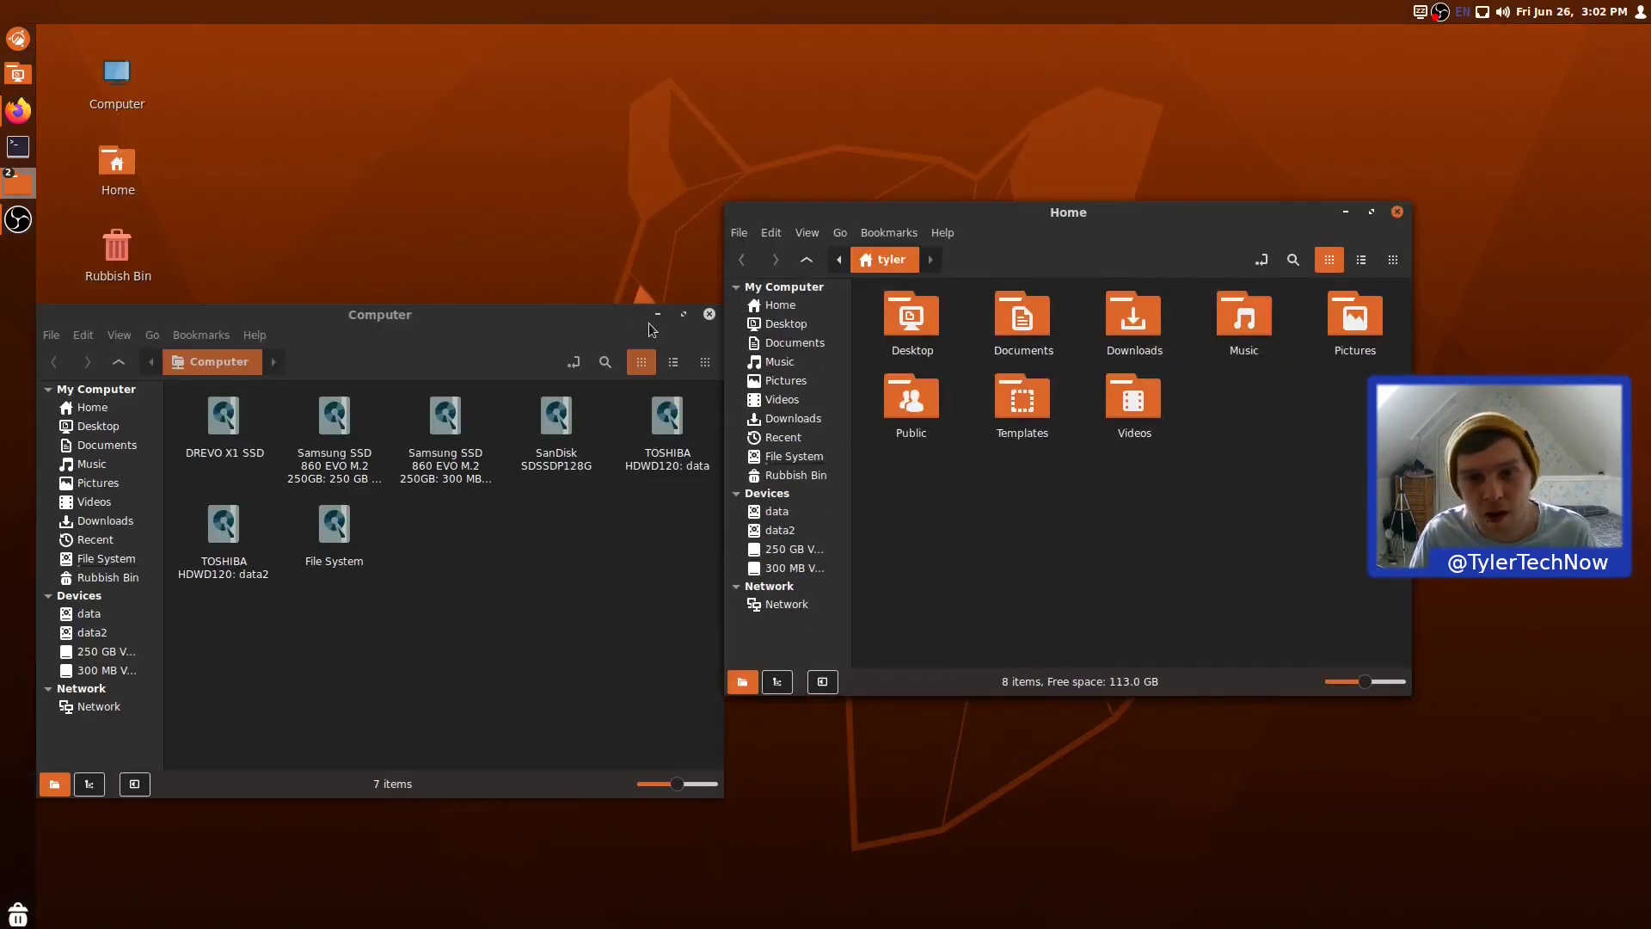
click(1041, 225)
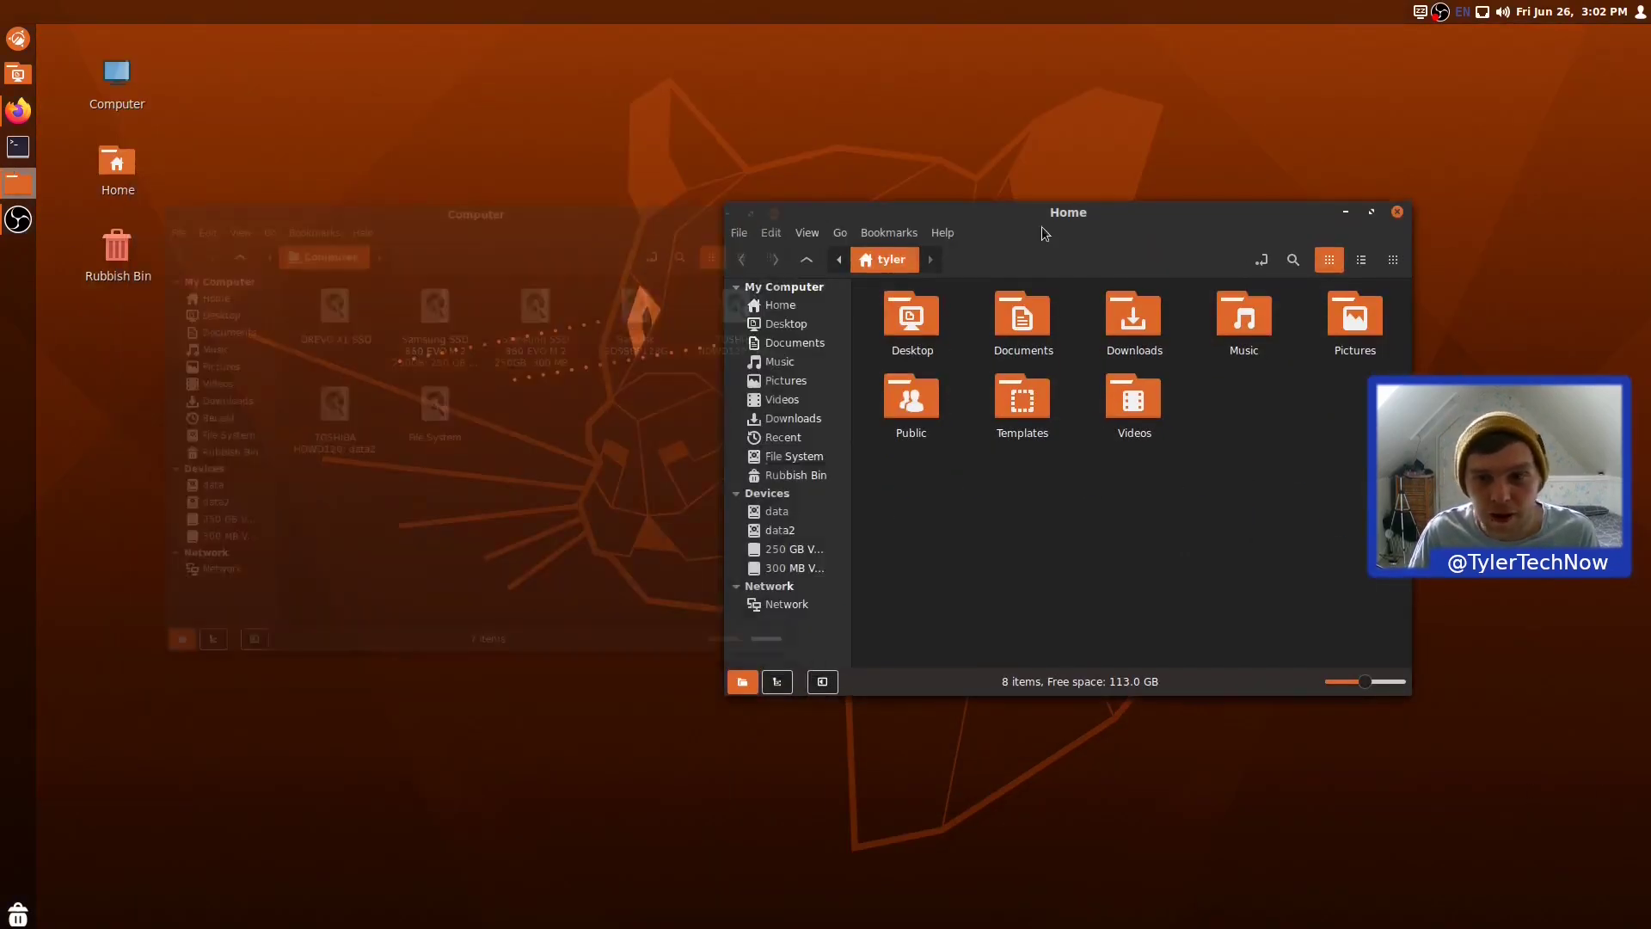
click(1397, 212)
Launch Cinnamon-Layout via a 'lay' search and apply widescreen, keeping the system default unchanged.
click(18, 39)
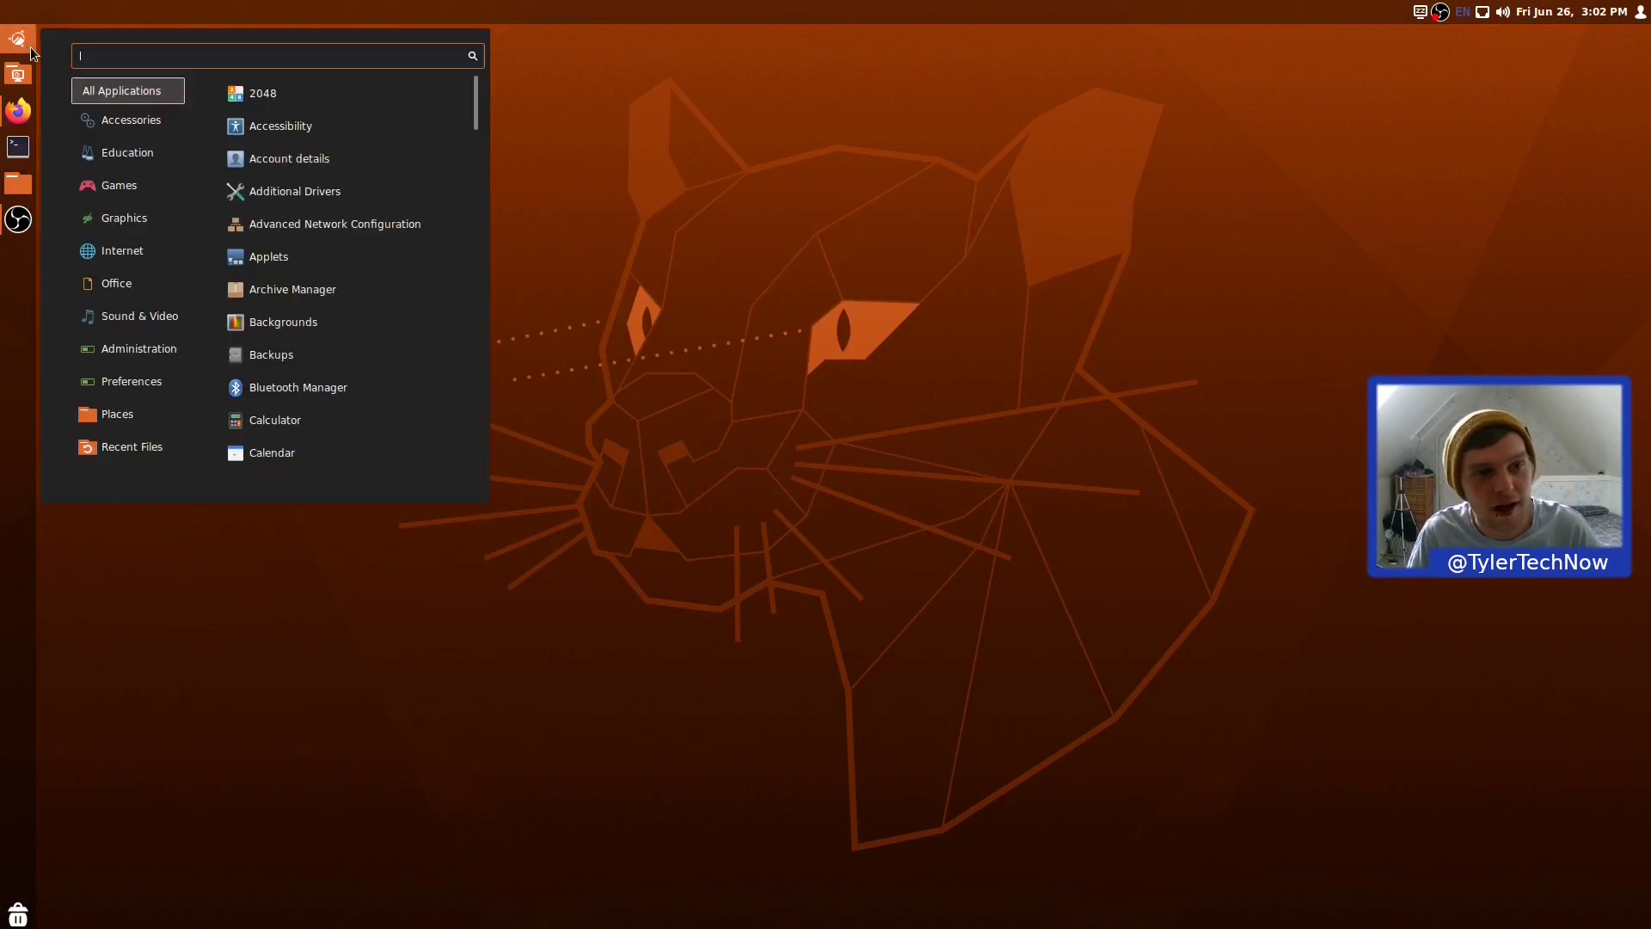
text(lay)
key(Return)
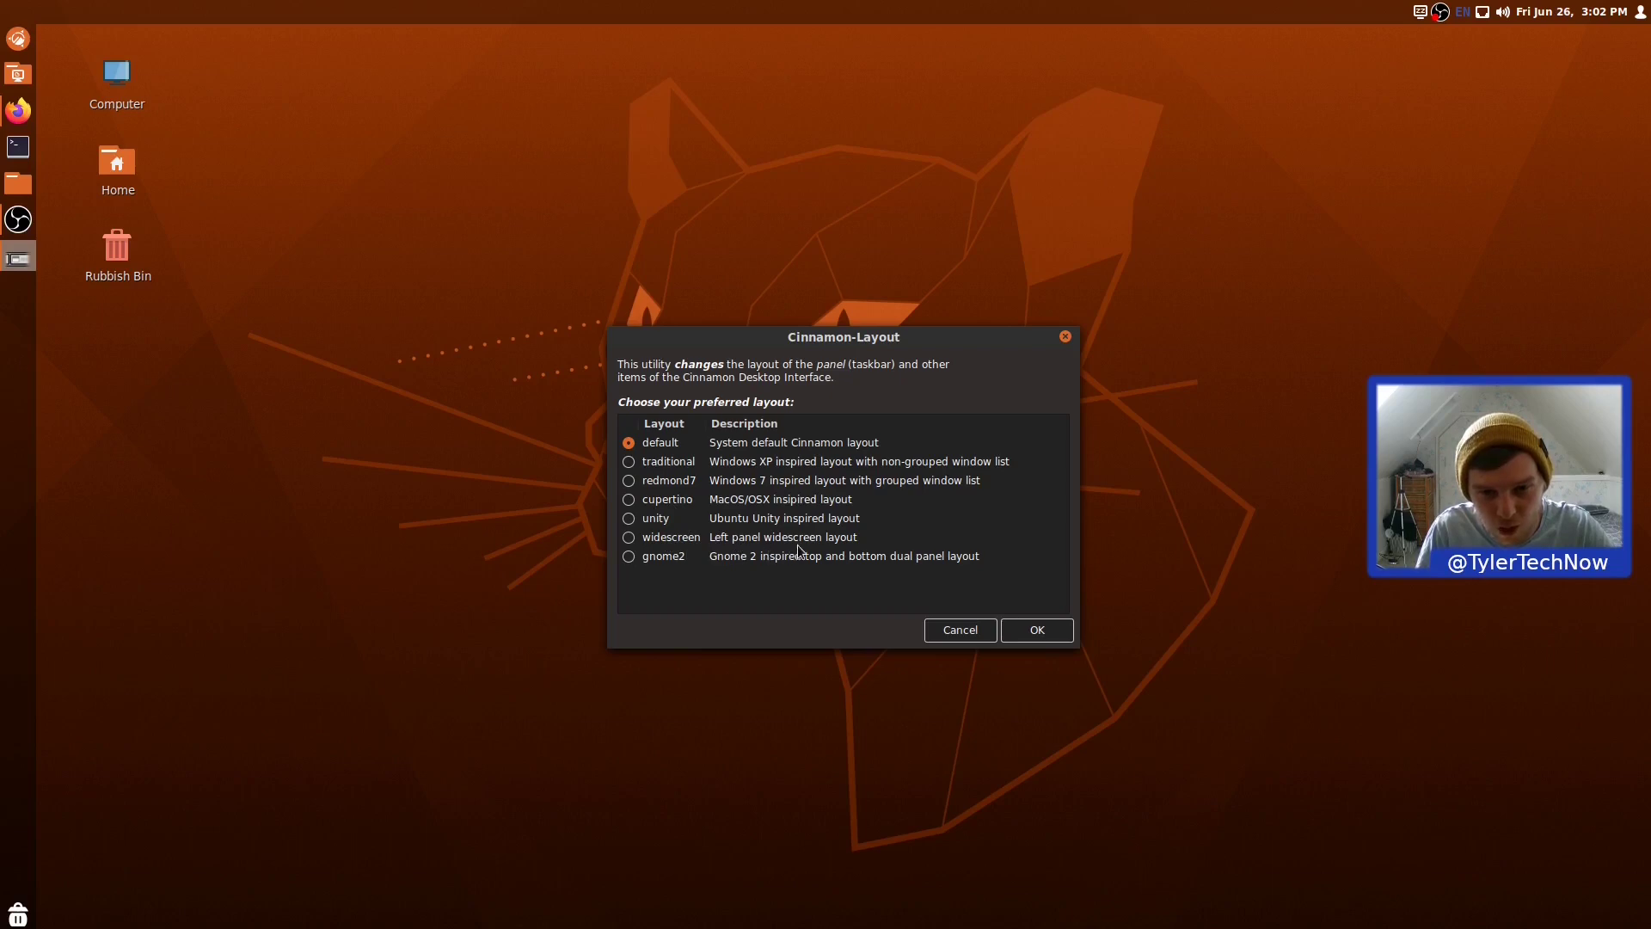
click(630, 538)
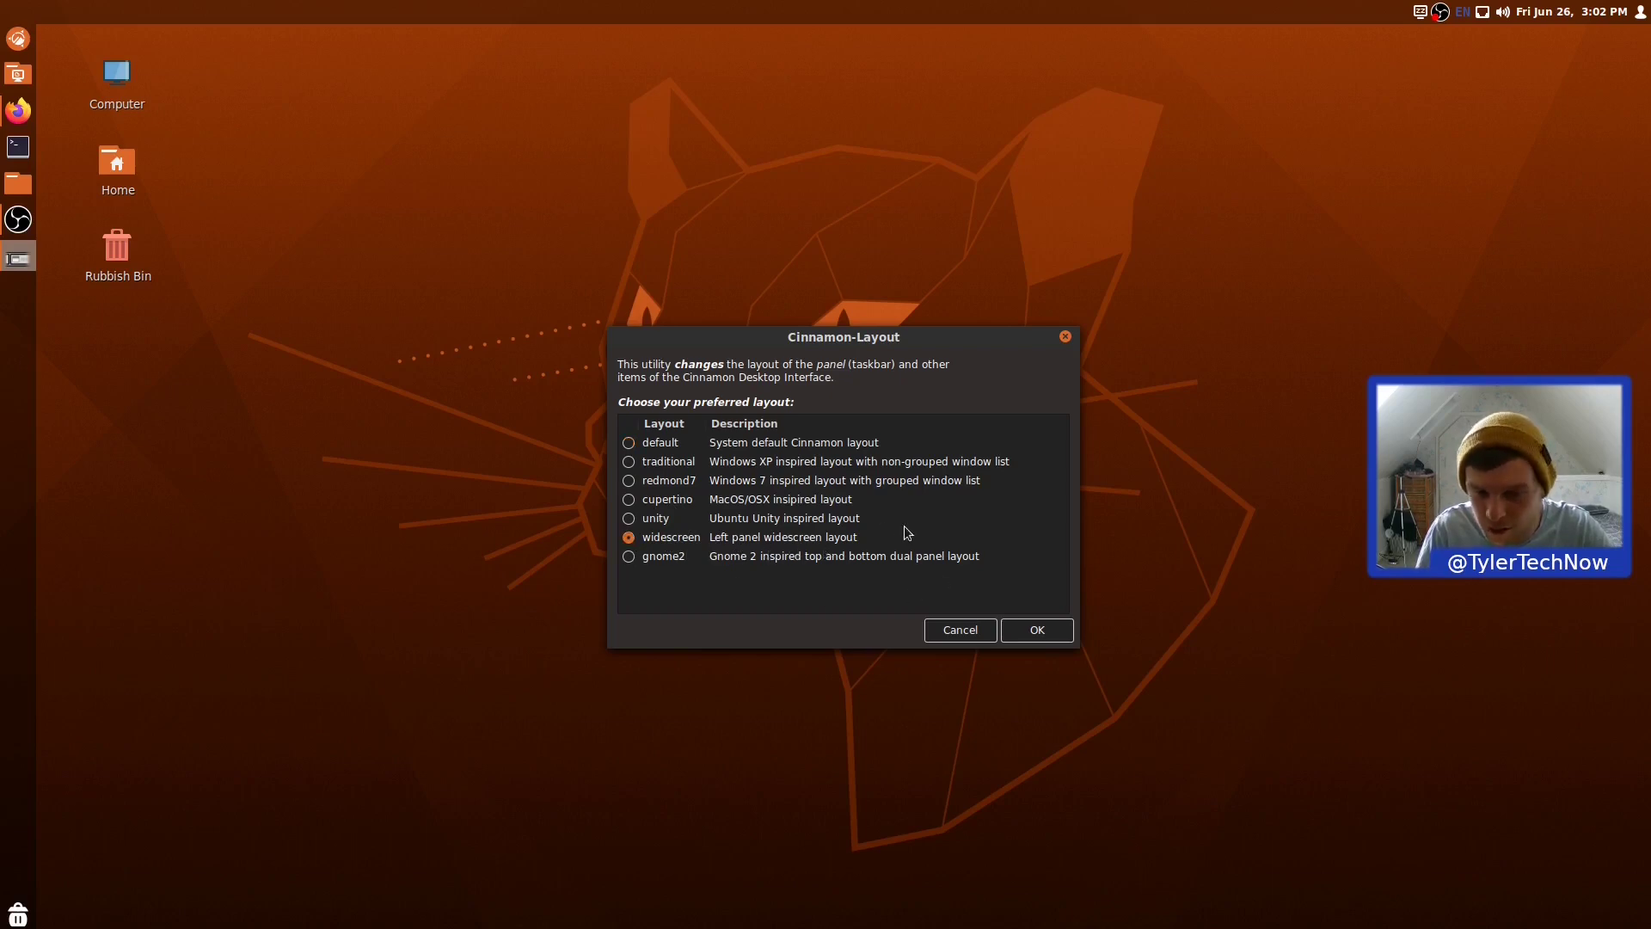
click(1038, 631)
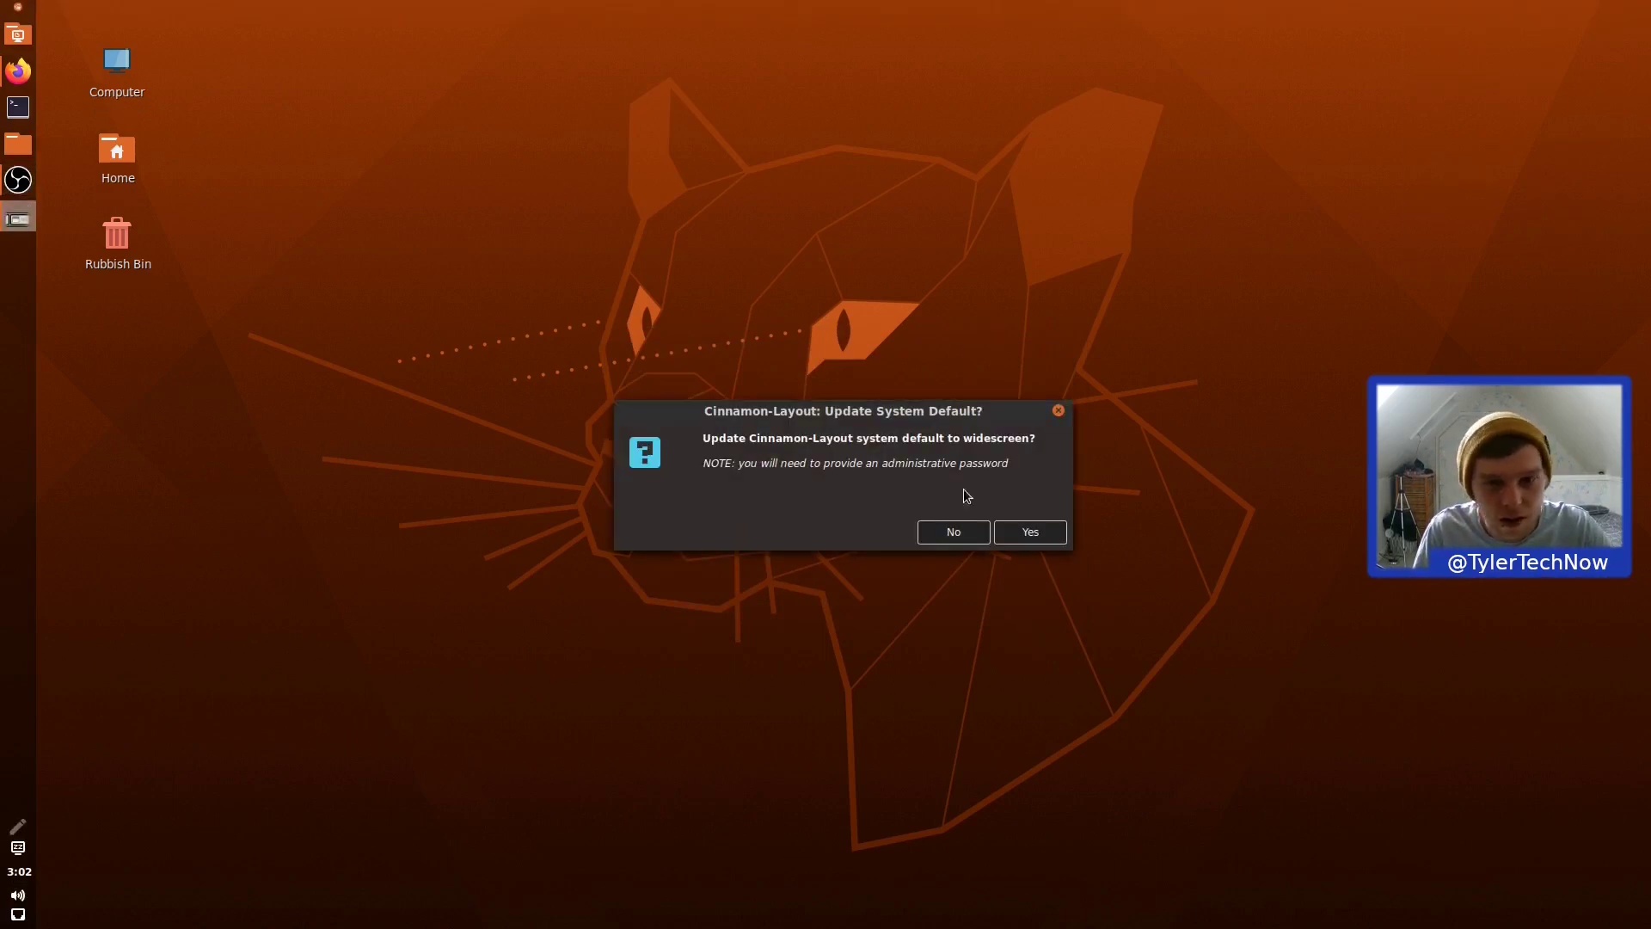
click(973, 537)
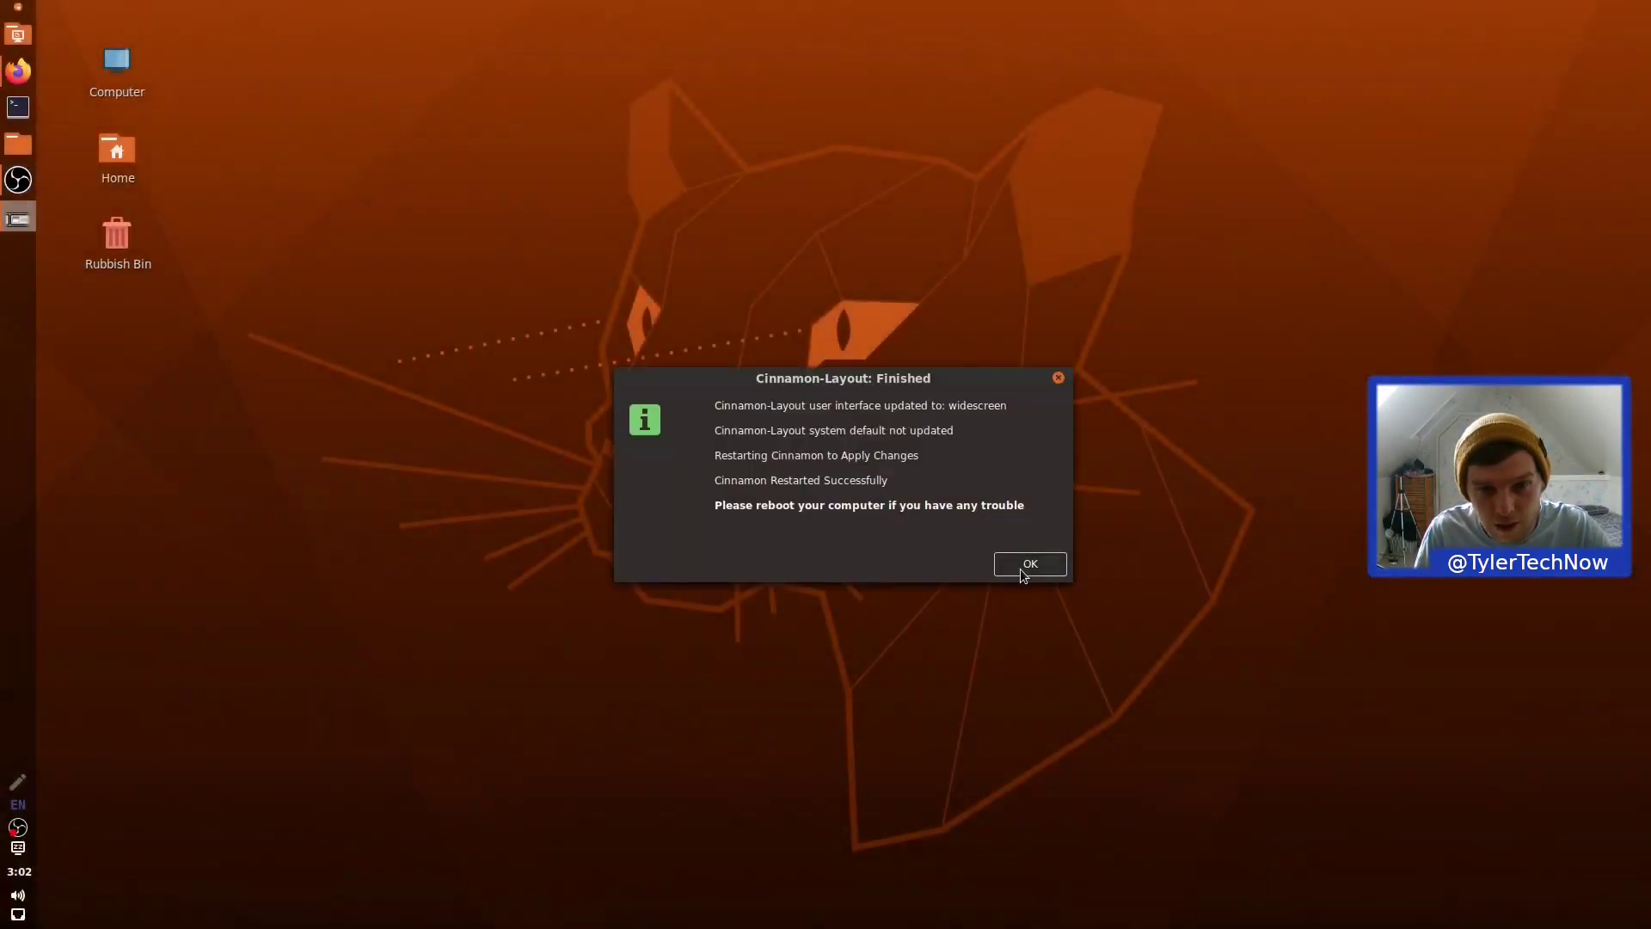
click(1028, 566)
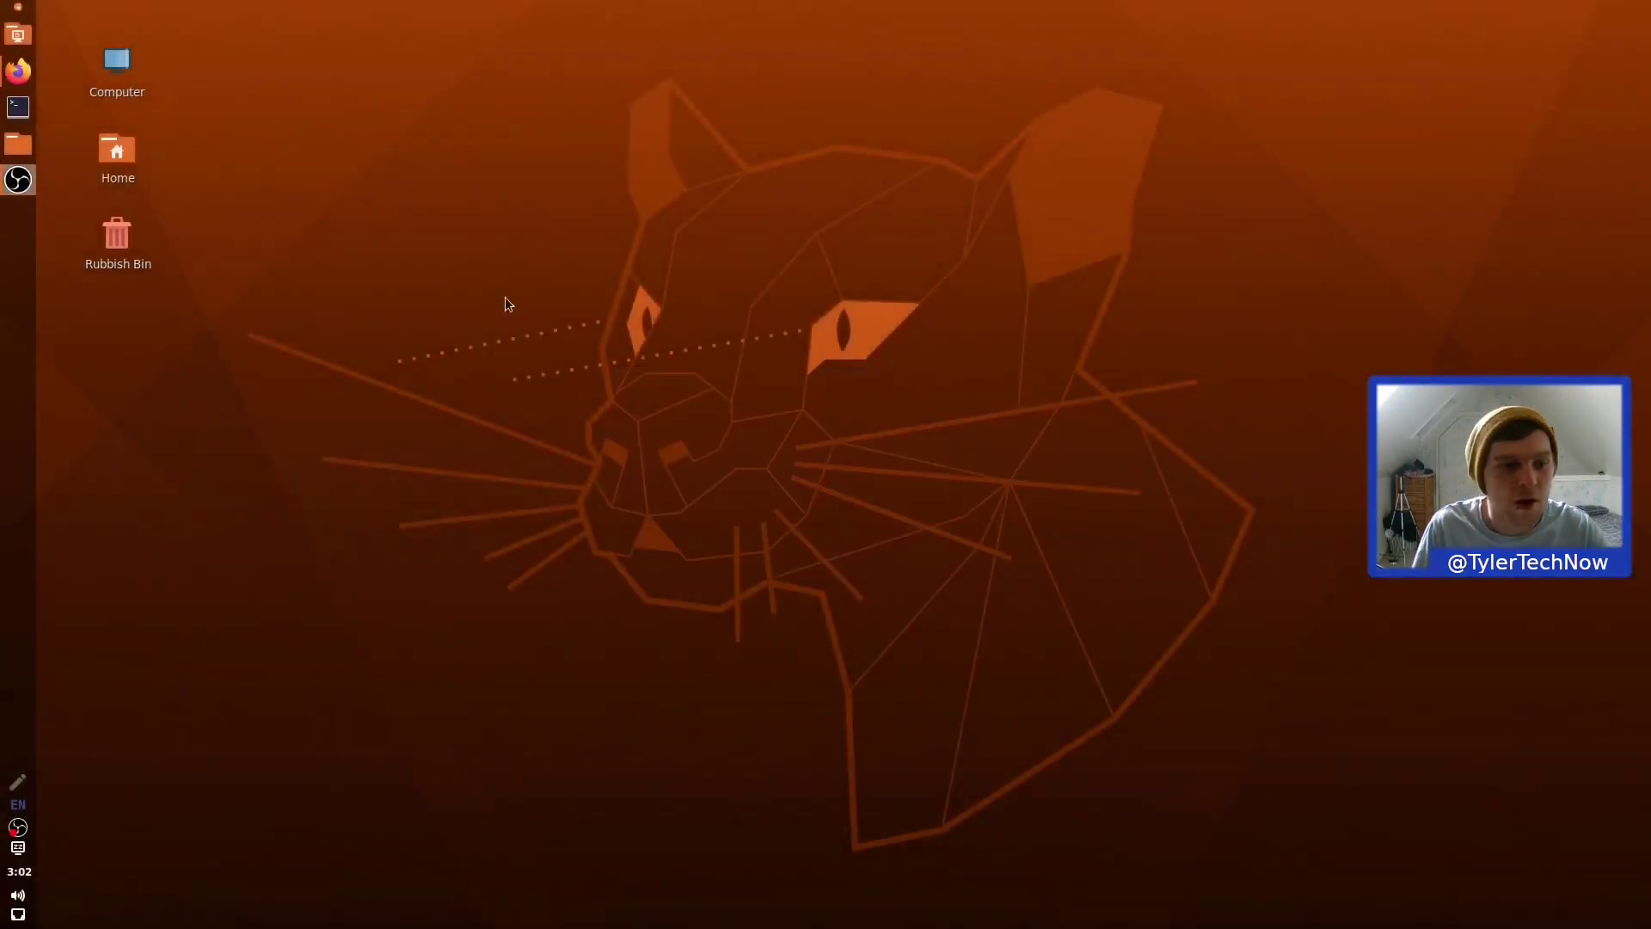
Toggle the applications menu open and closed twice, finally leaving it open.
click(10, 13)
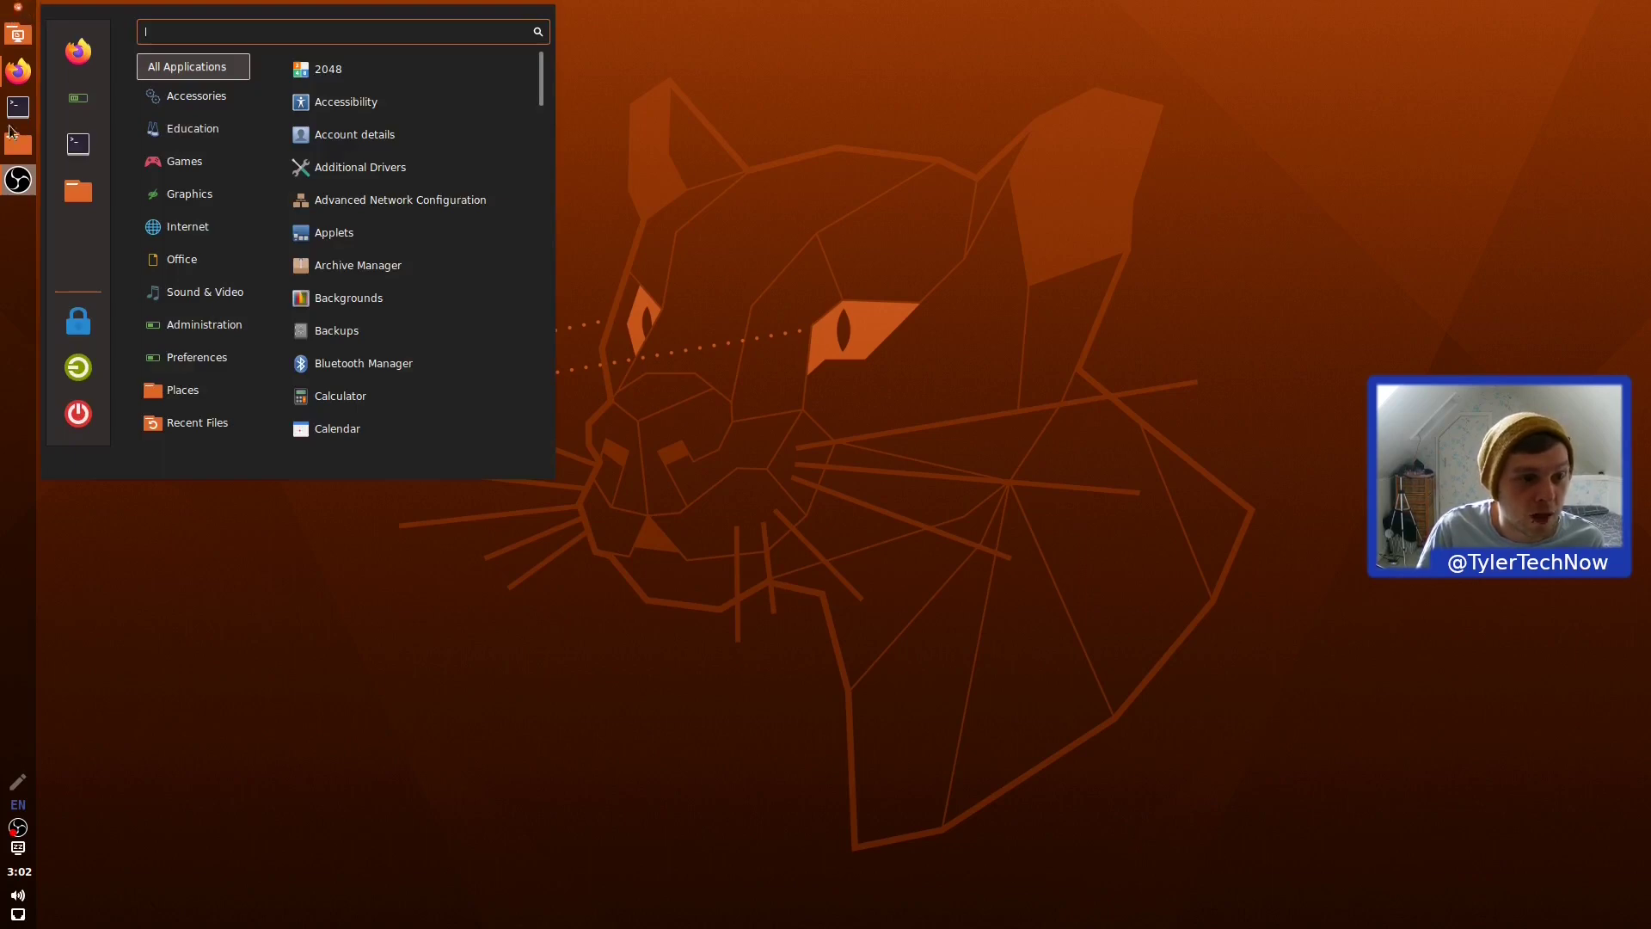
click(886, 240)
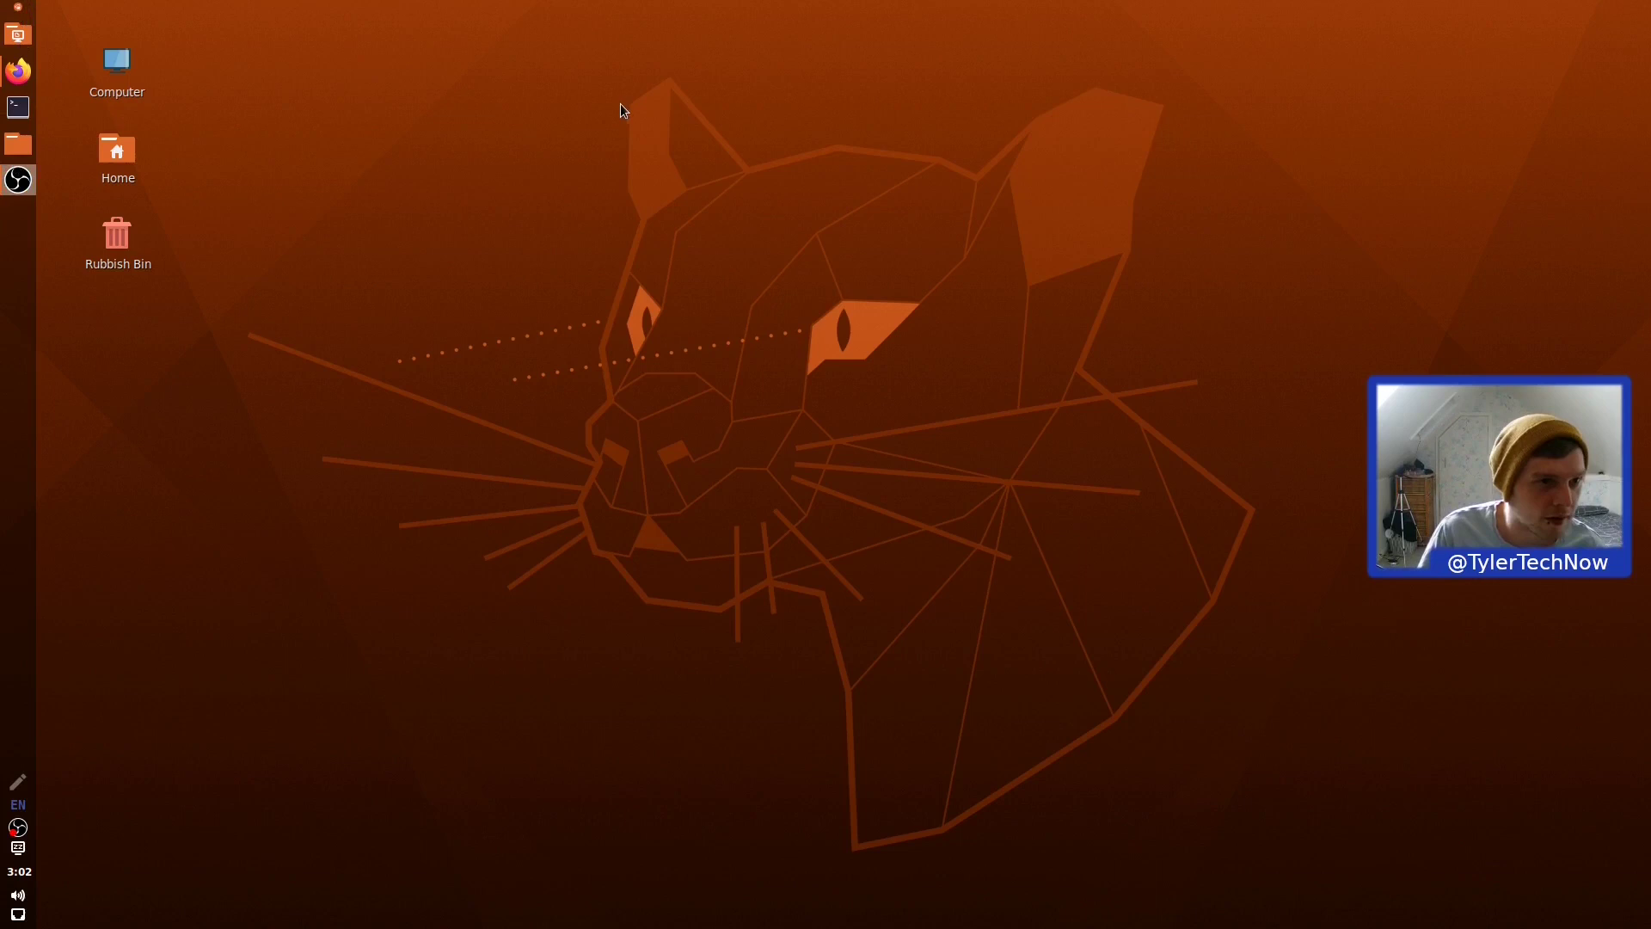
click(7, 7)
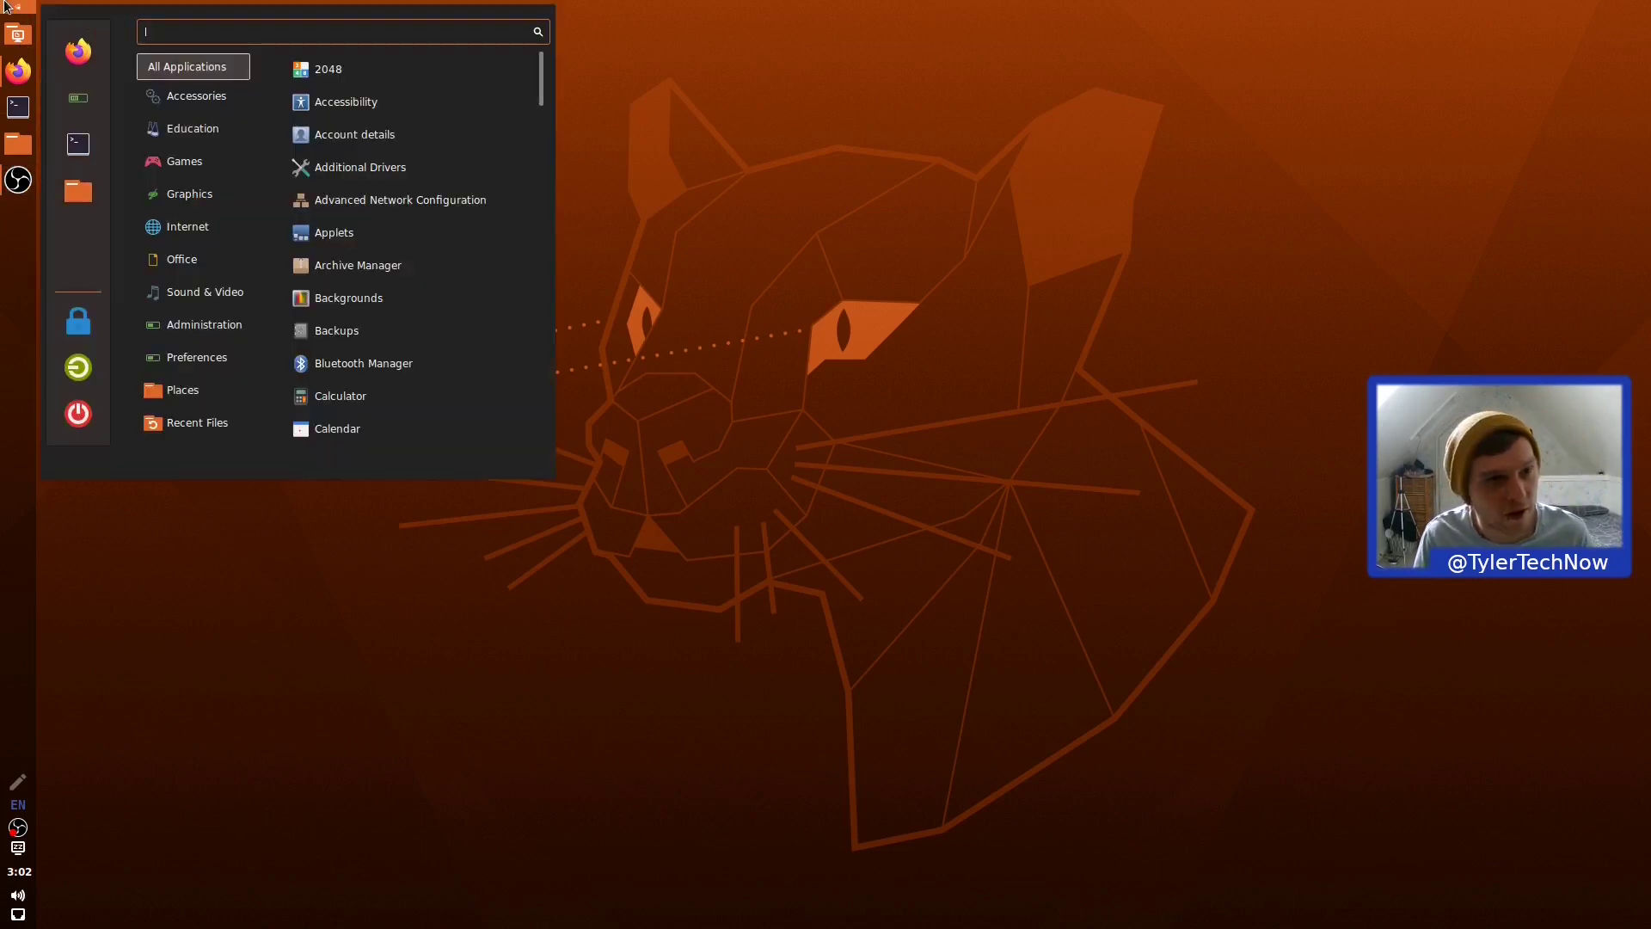
click(921, 162)
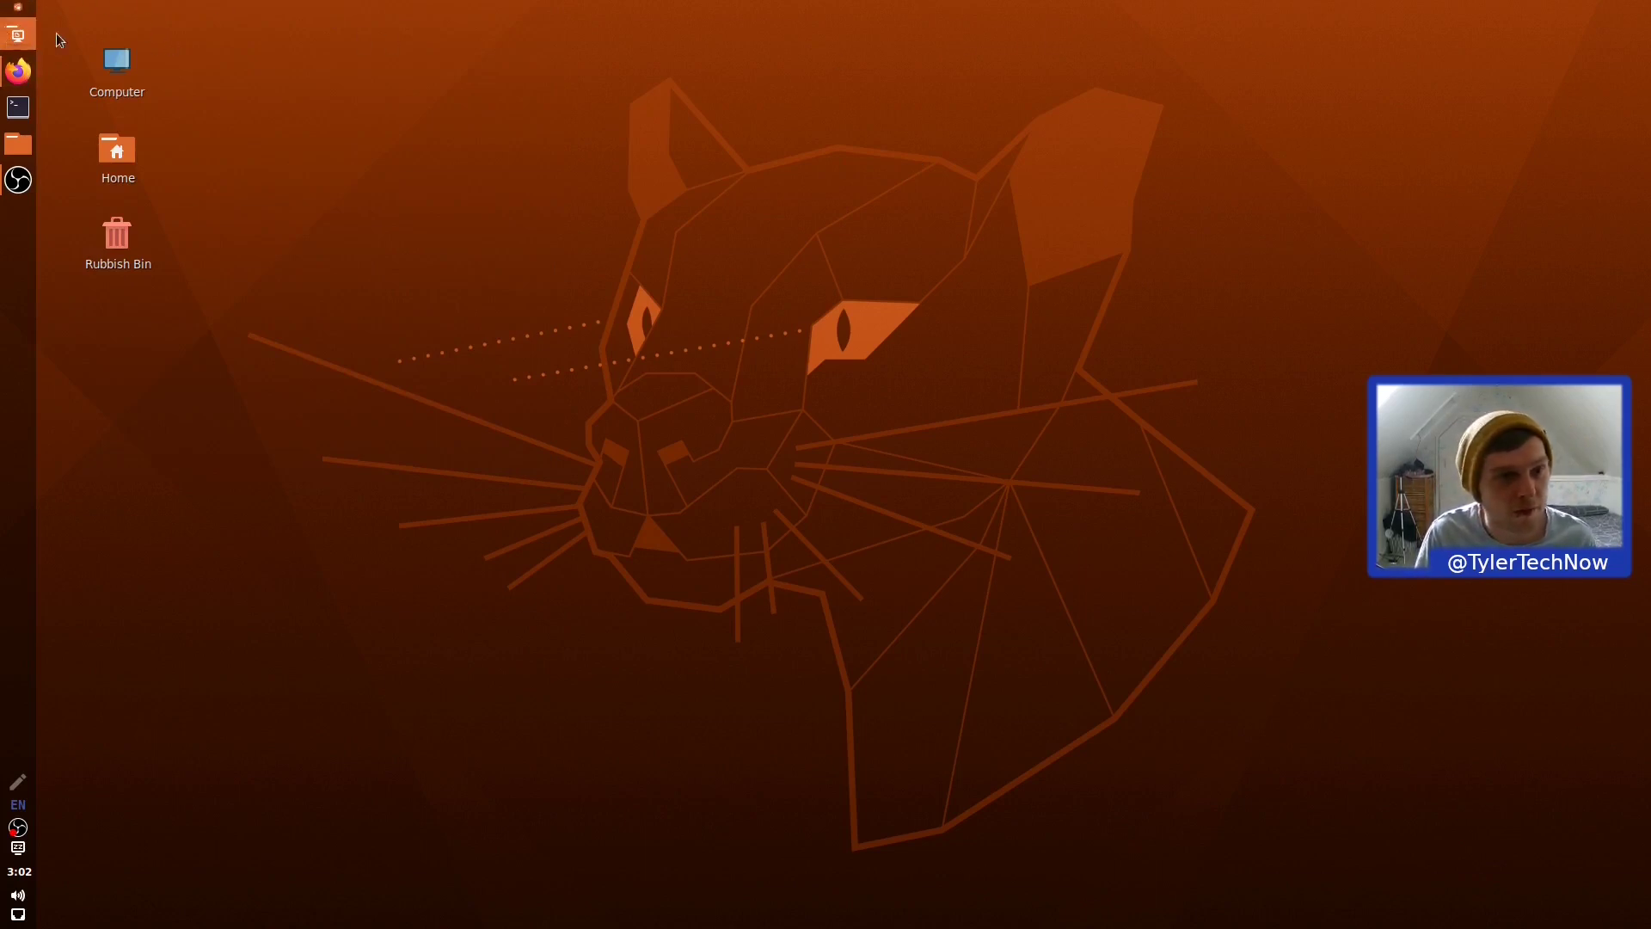
click(17, 11)
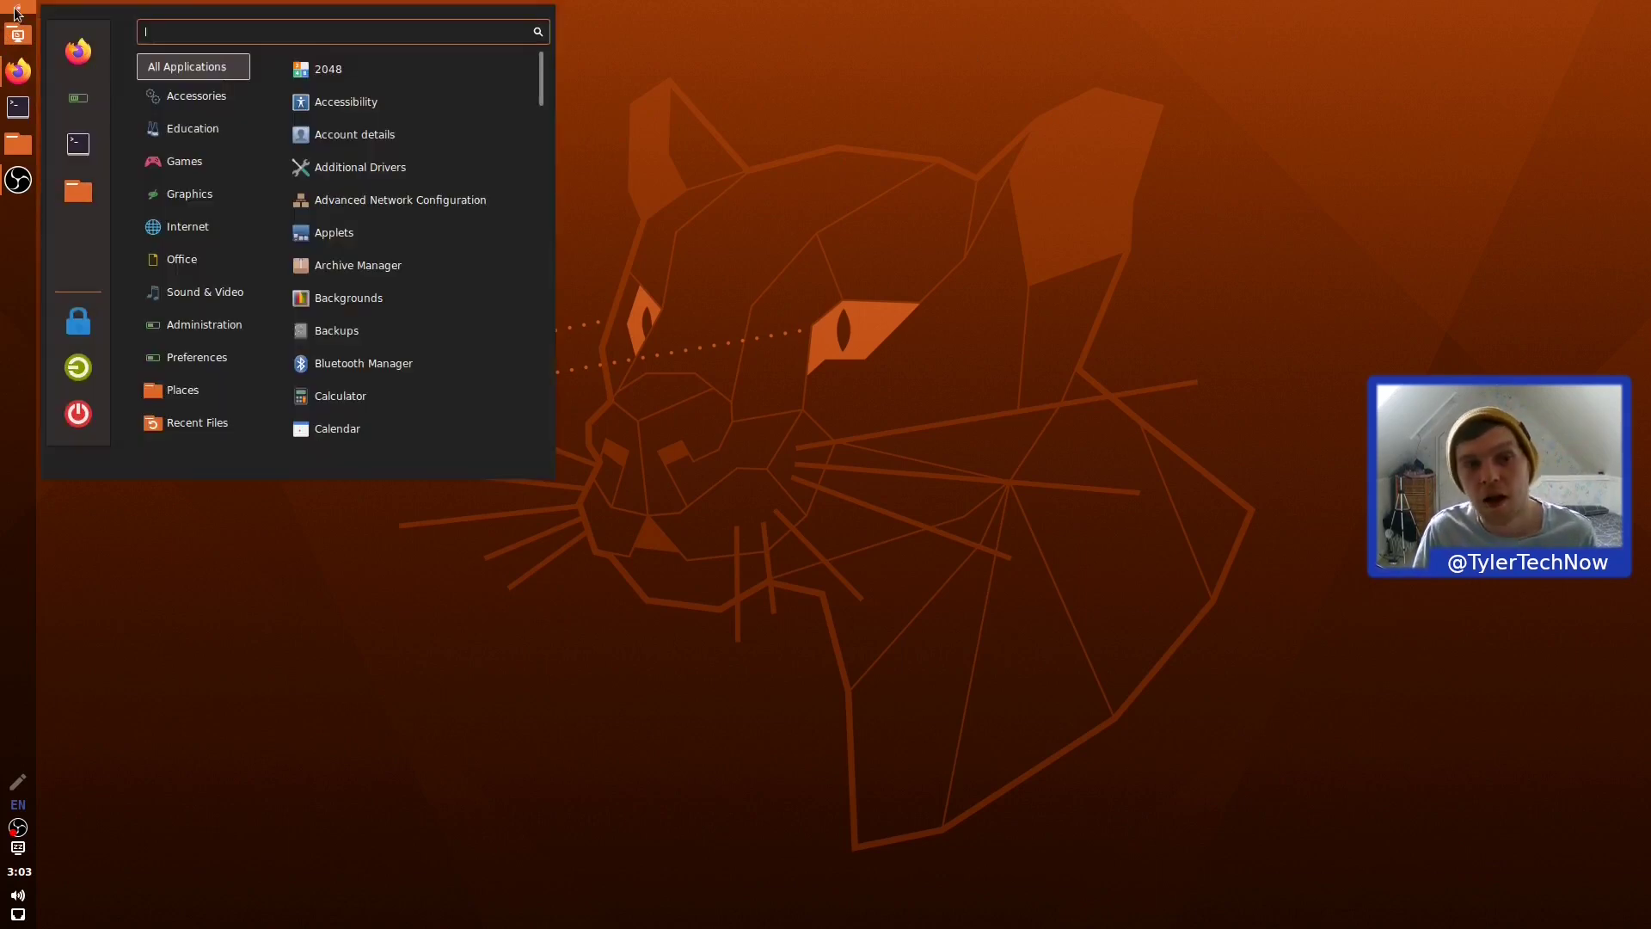
Launch Cinnamon-Layout with a 'lay' search, apply gnome2, and dismiss the World Clock warning.
text(lay)
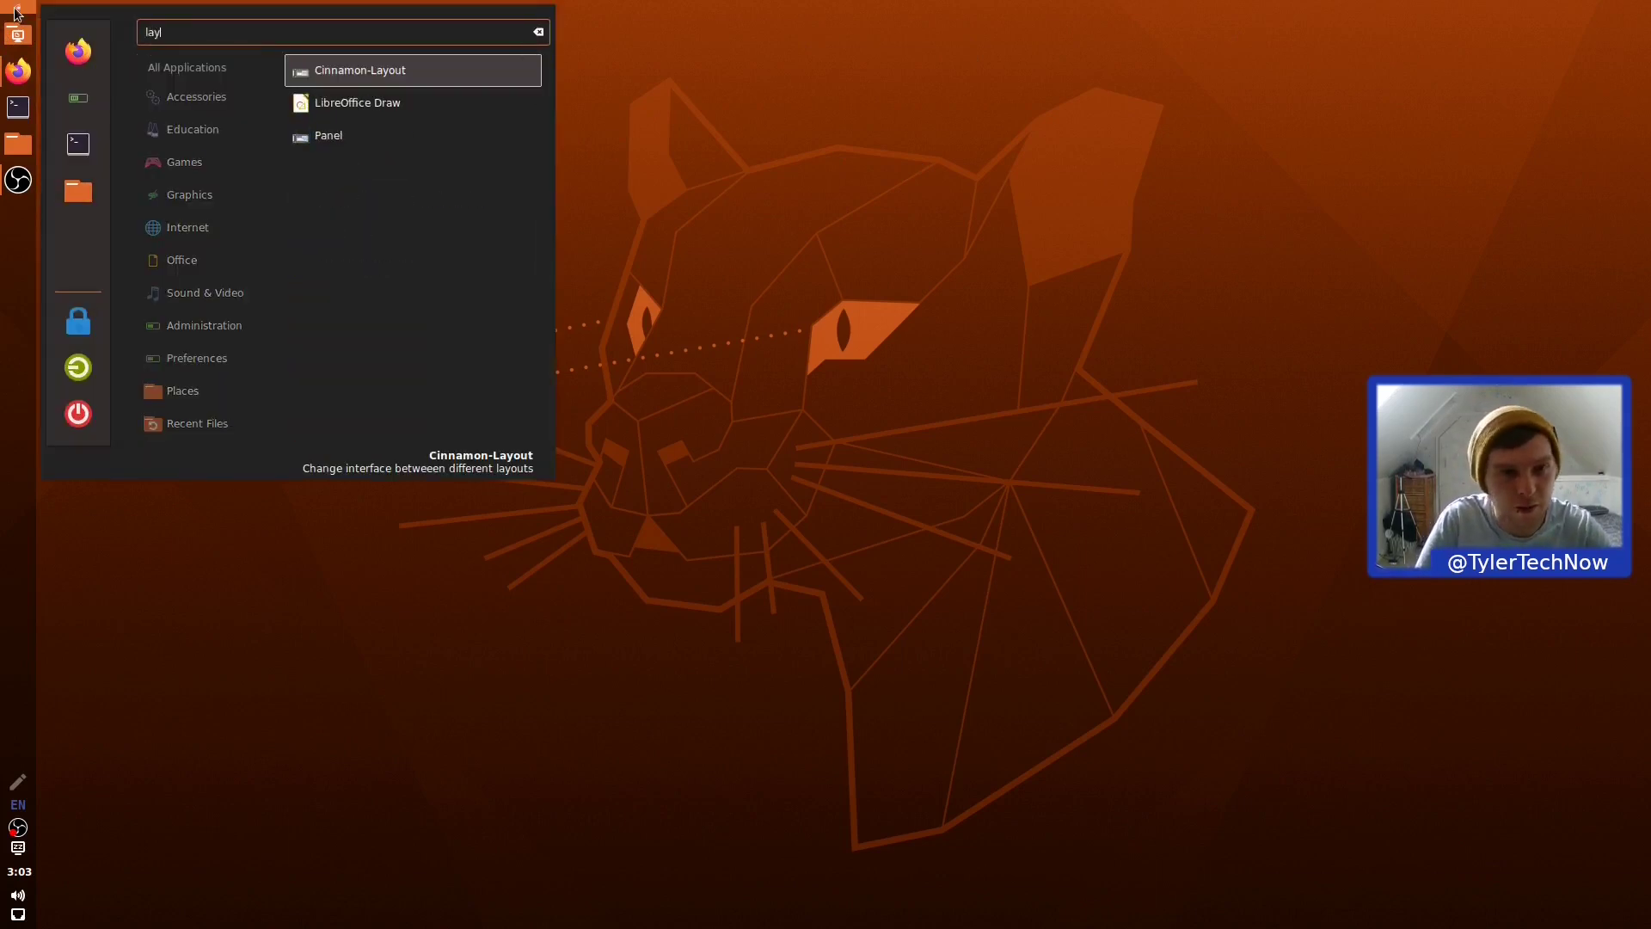
key(Return)
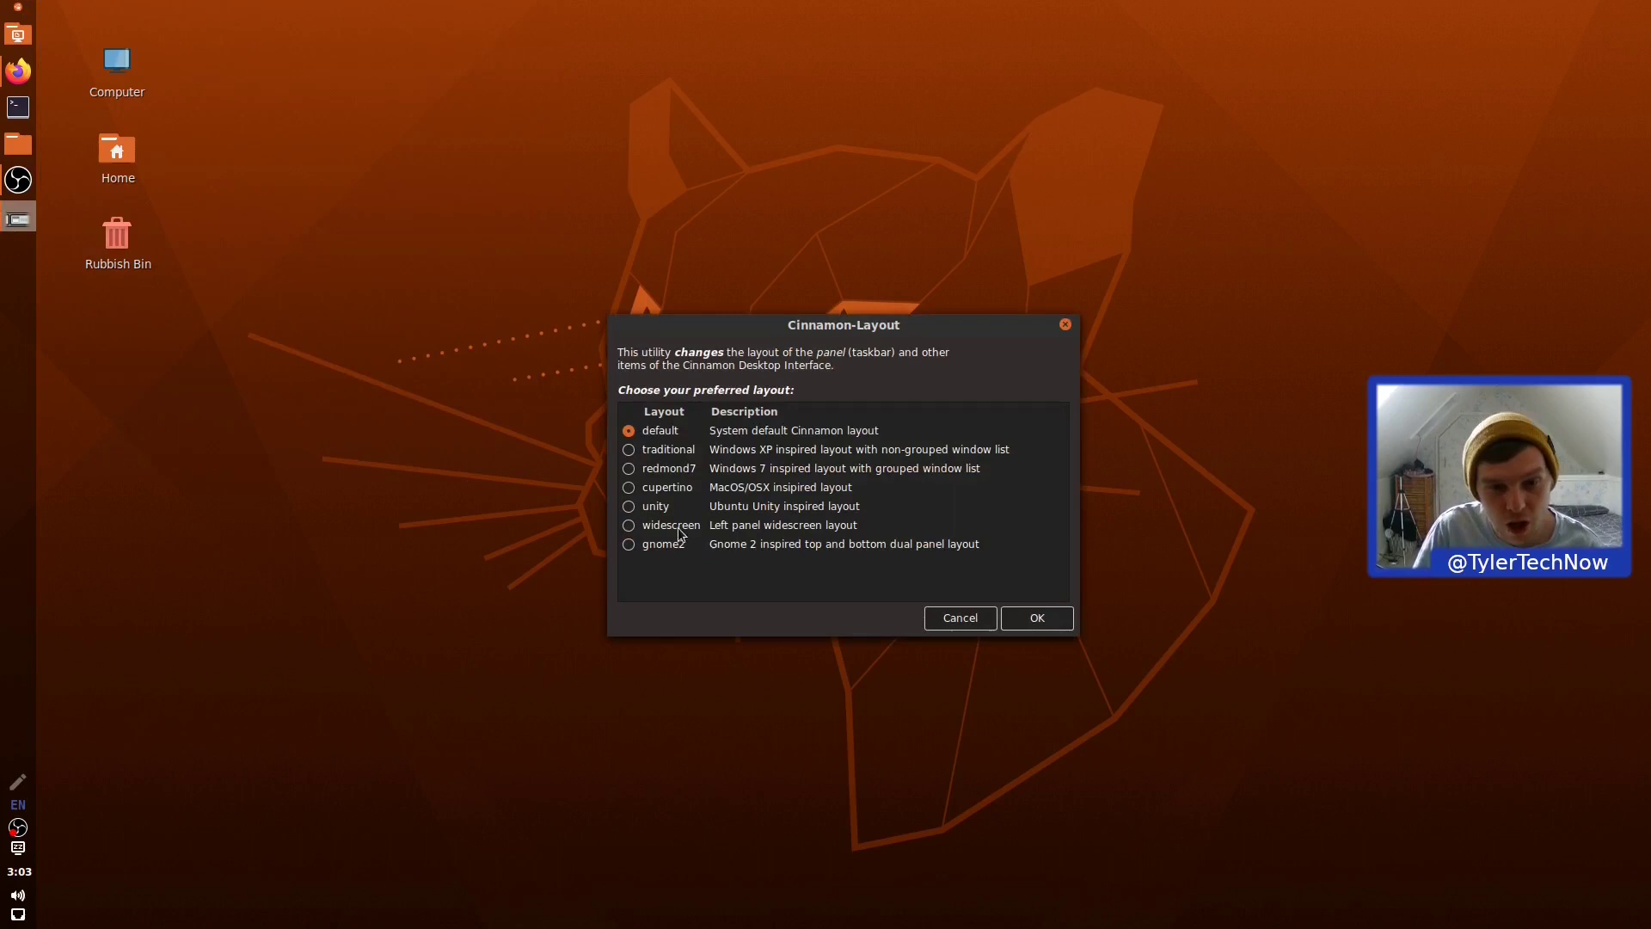
click(633, 548)
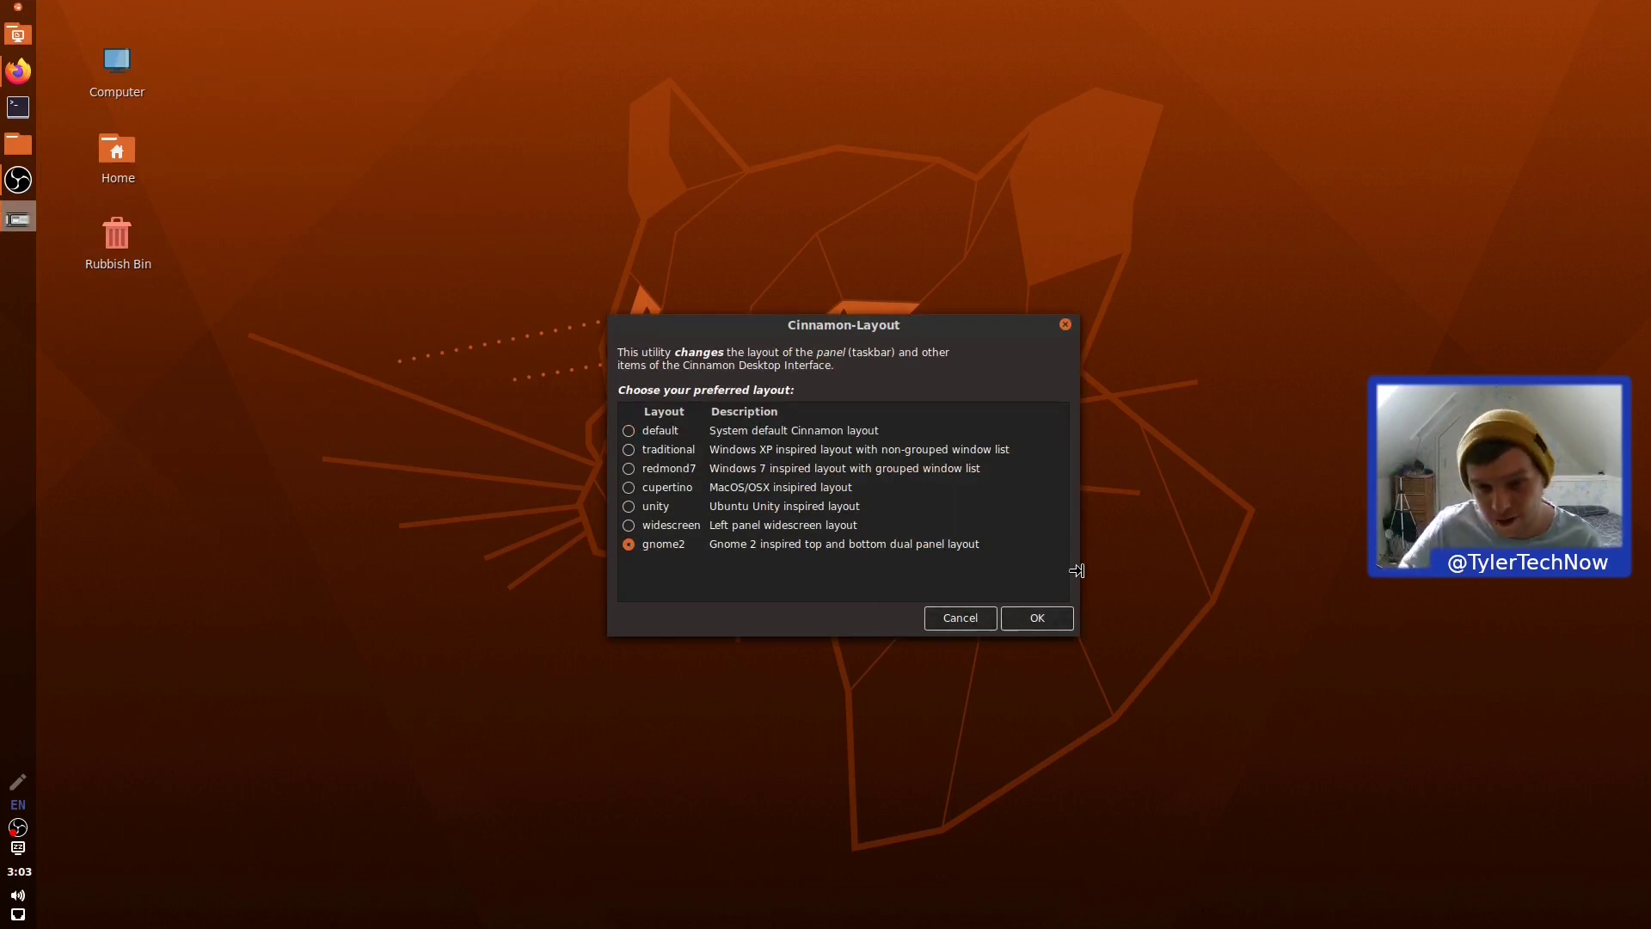
click(1051, 615)
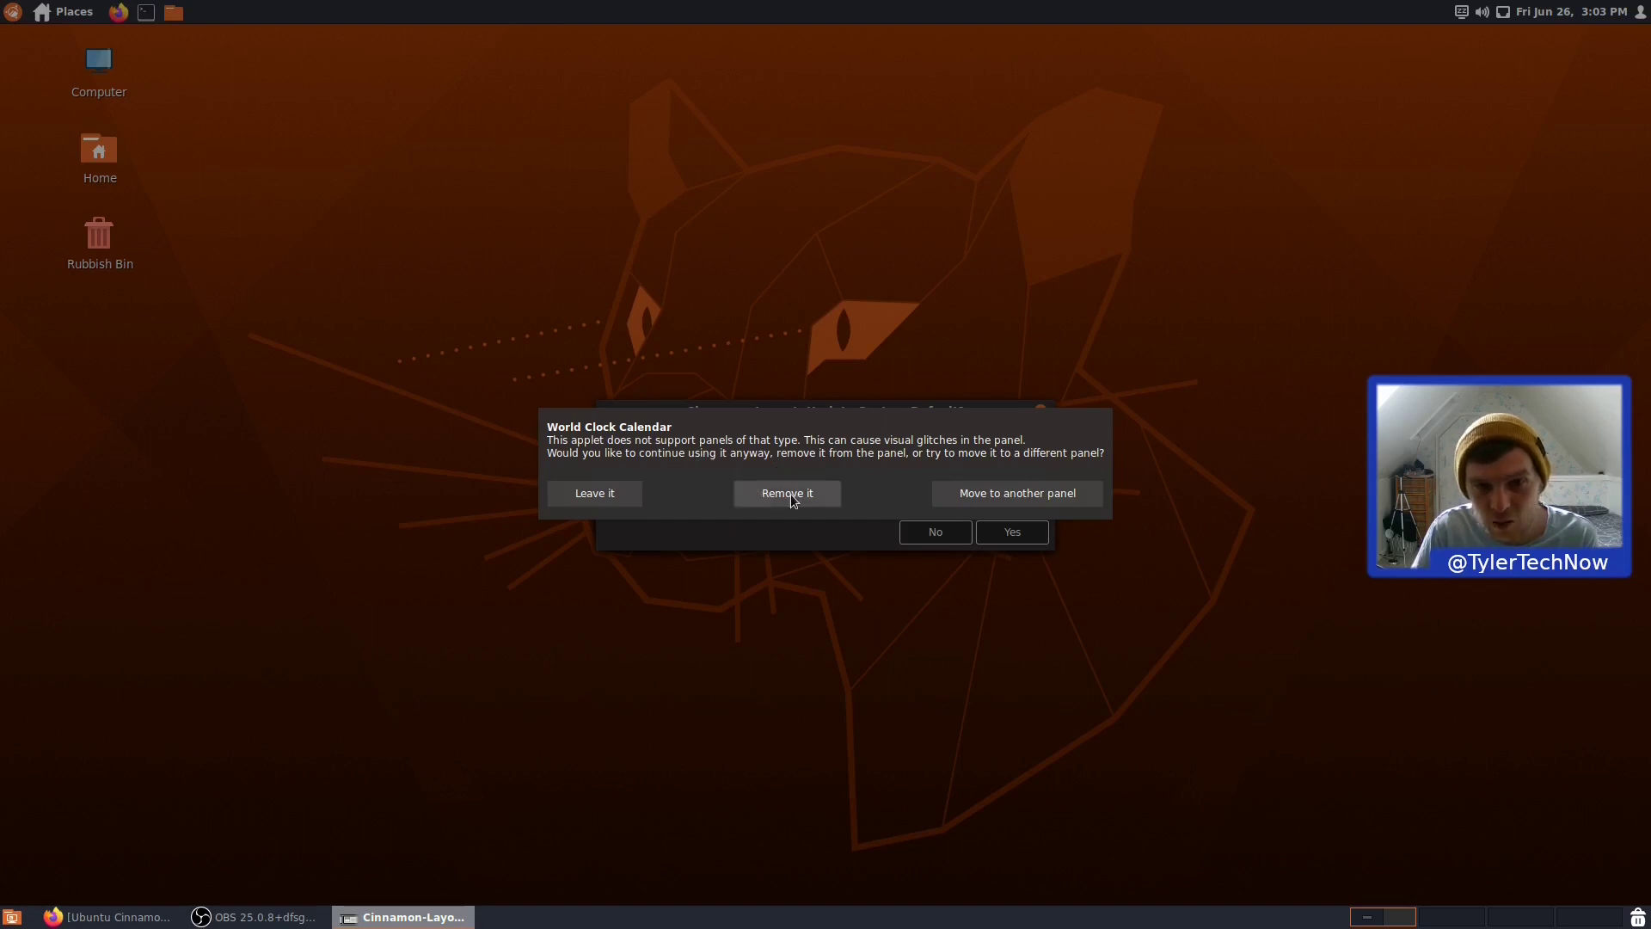
click(602, 493)
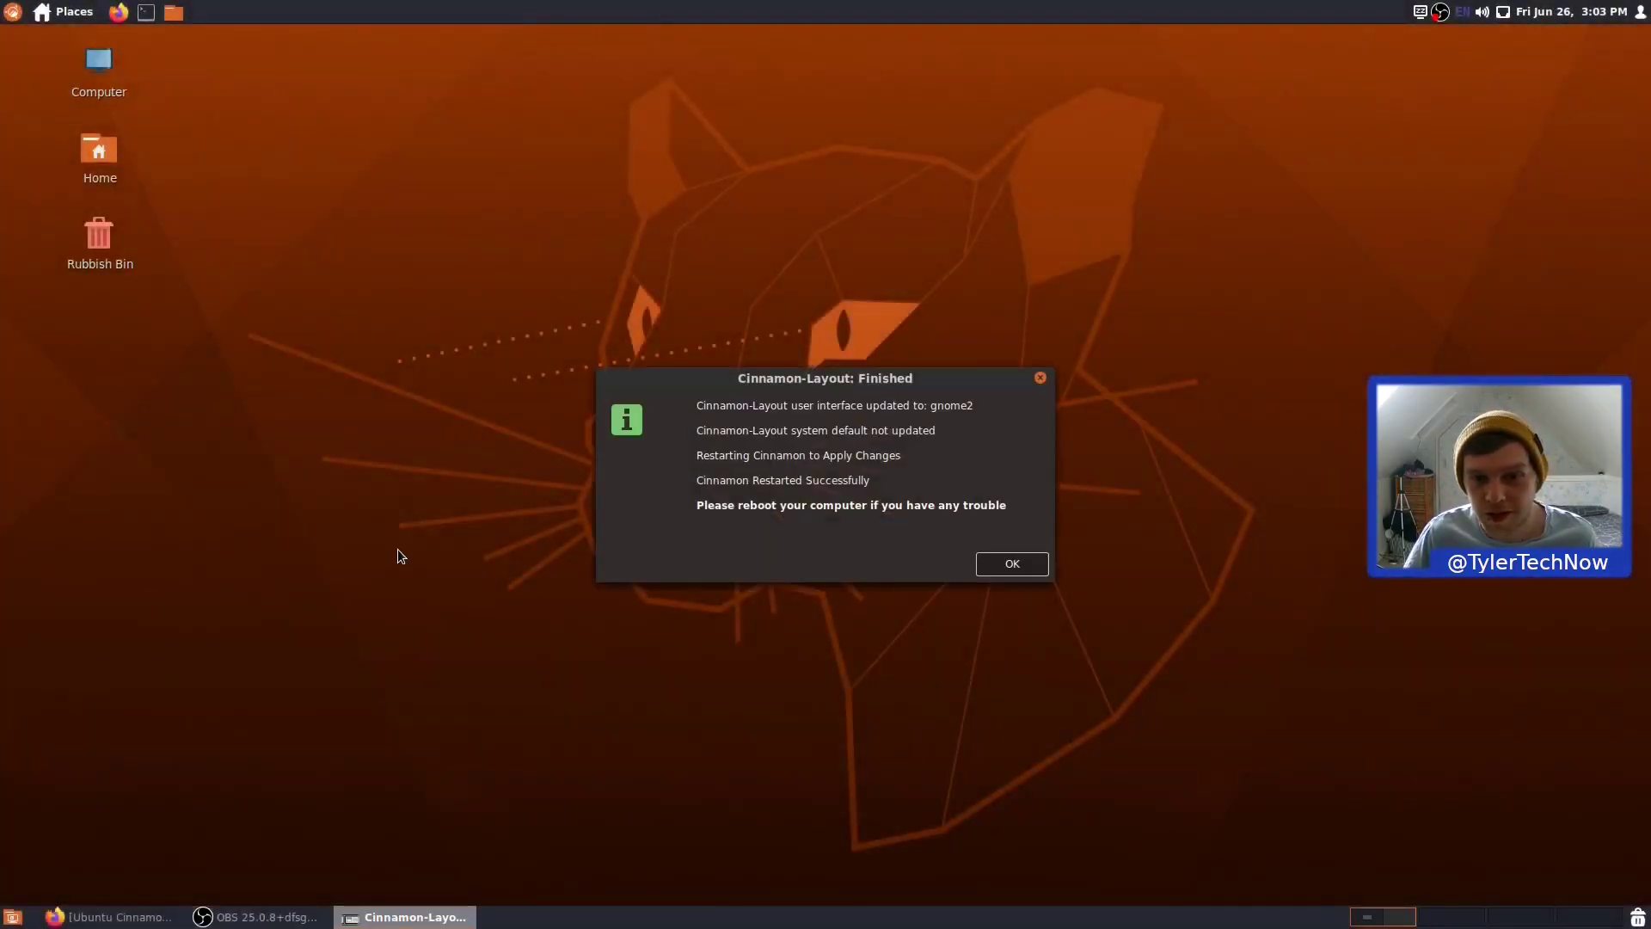
click(997, 563)
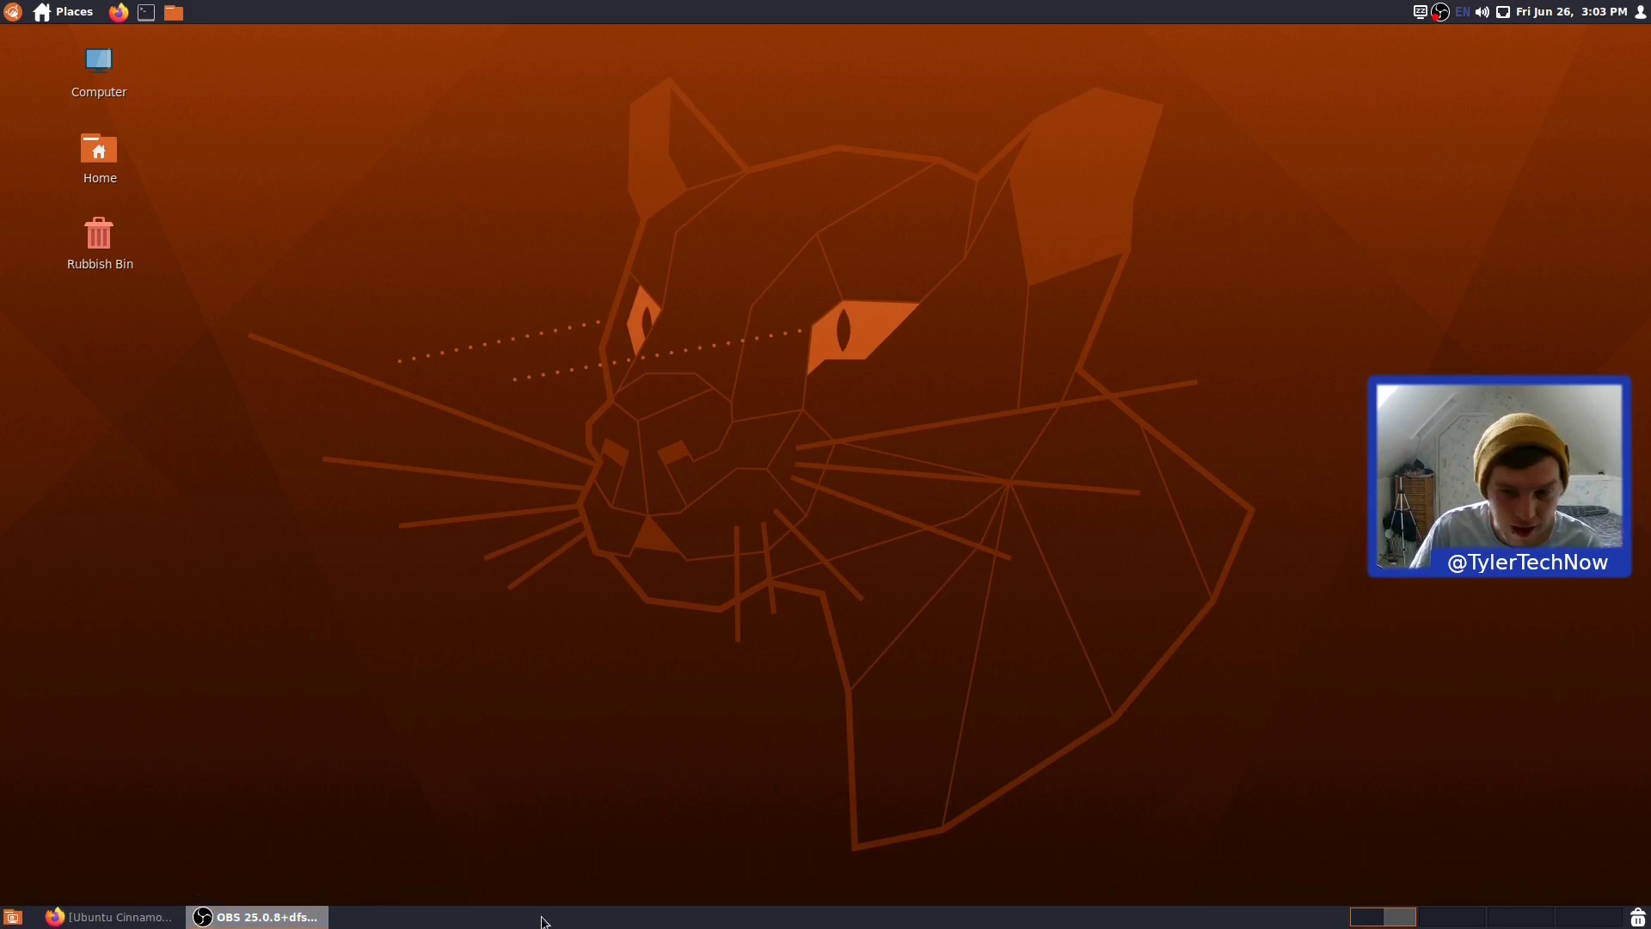
click(1454, 926)
click(1389, 925)
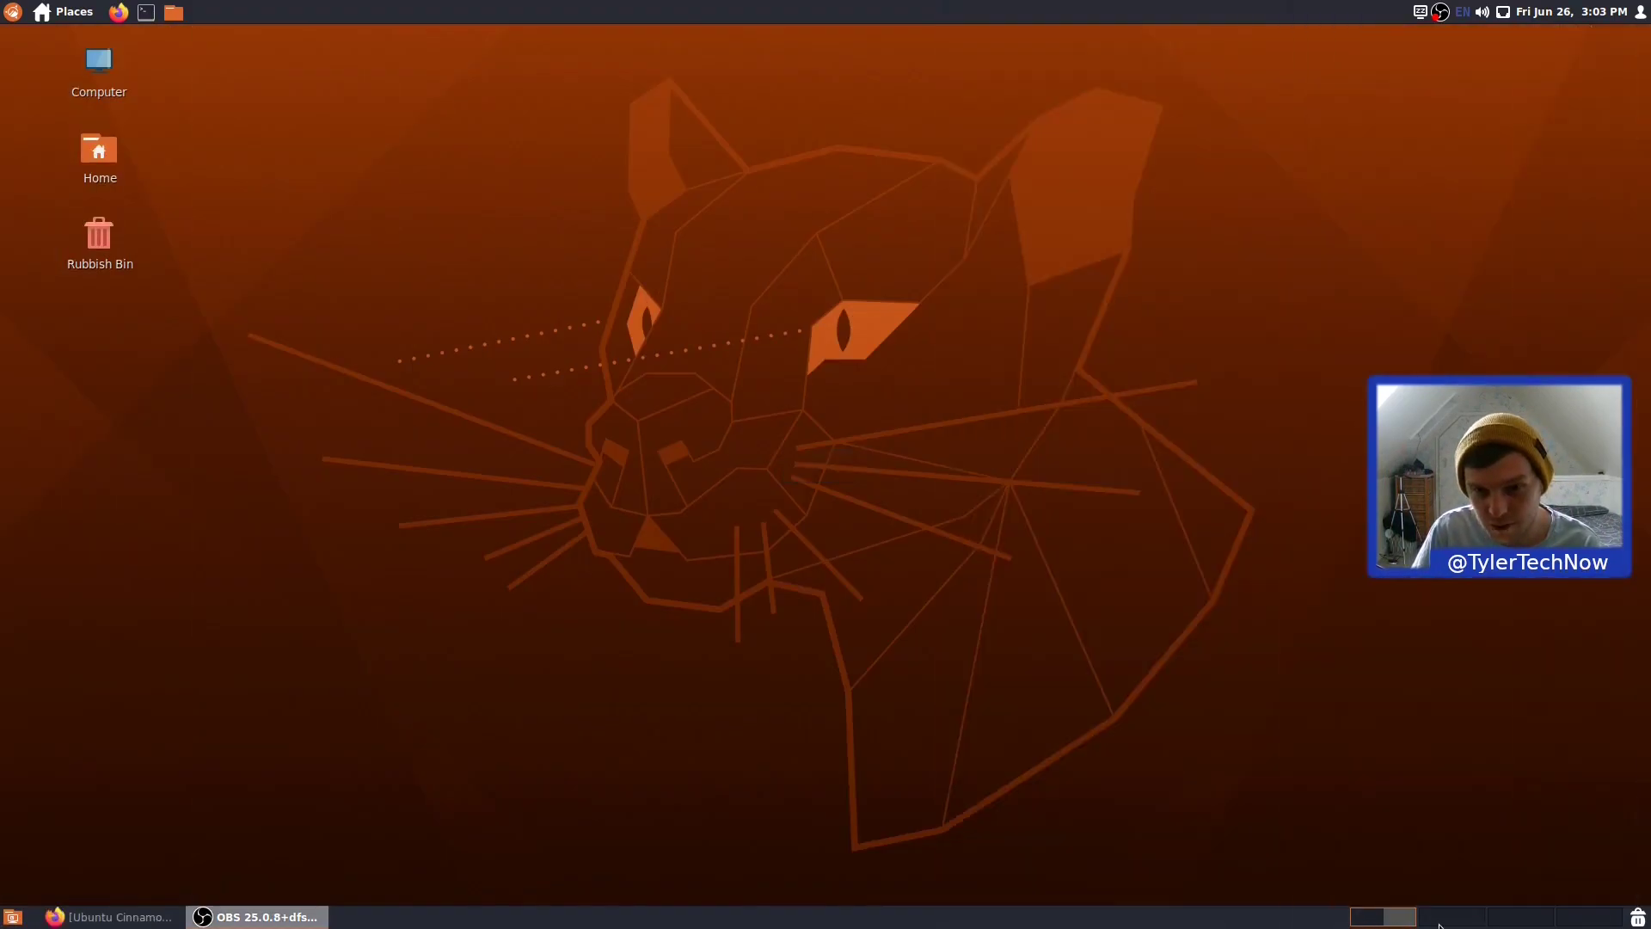
scroll(1388, 924, down, 1)
click(1388, 925)
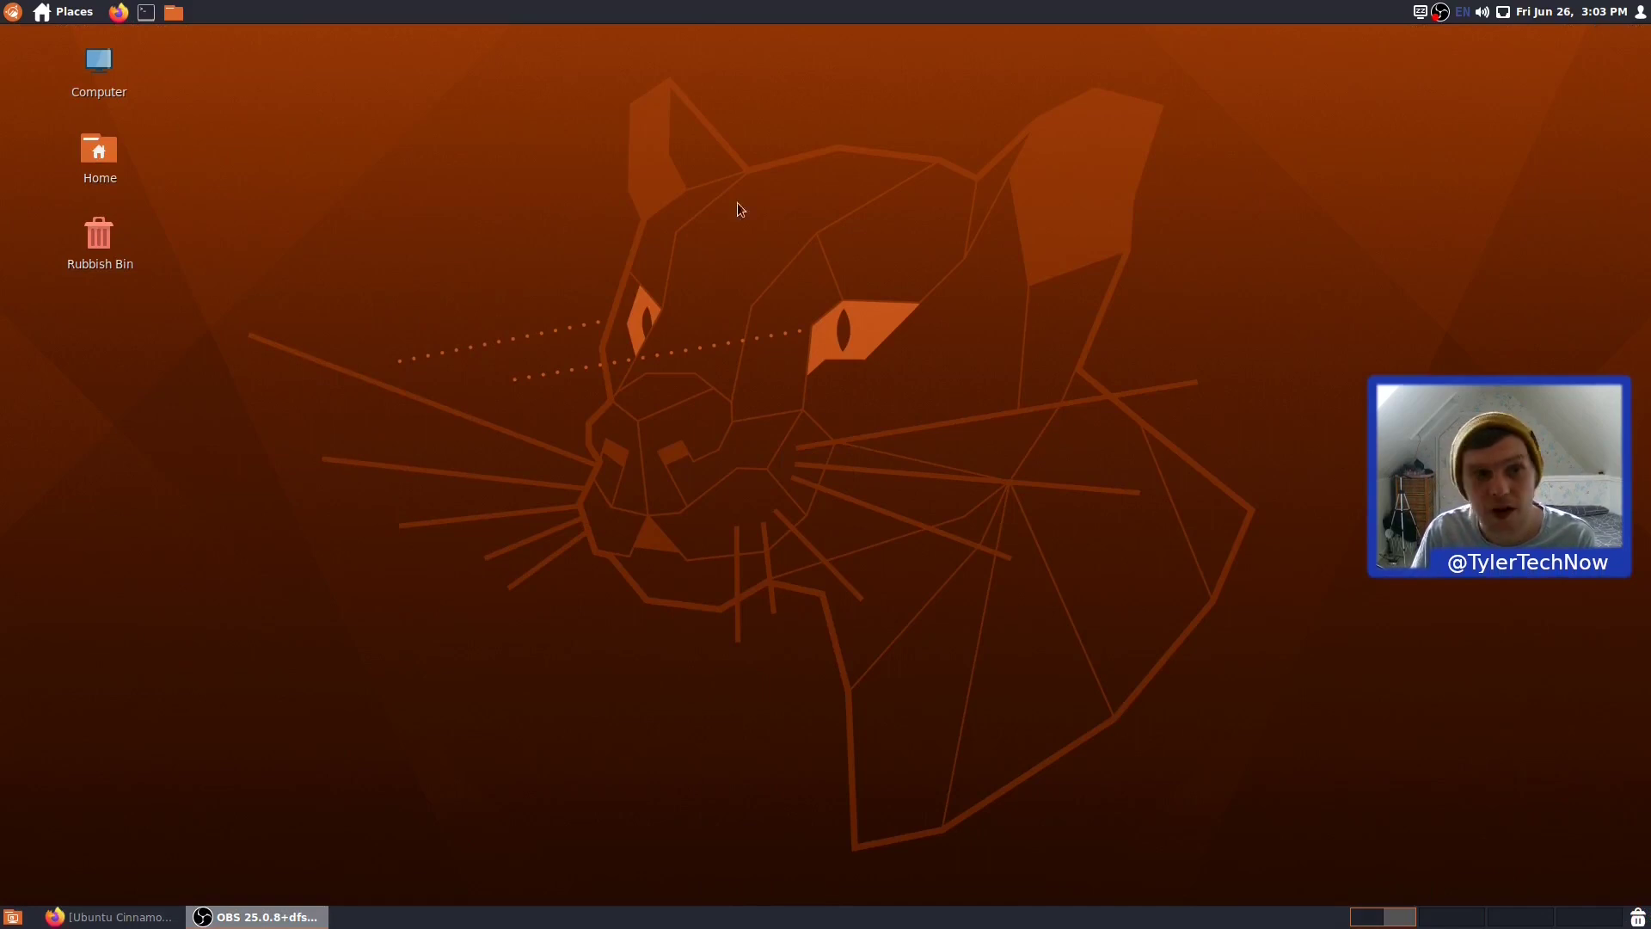
click(12, 11)
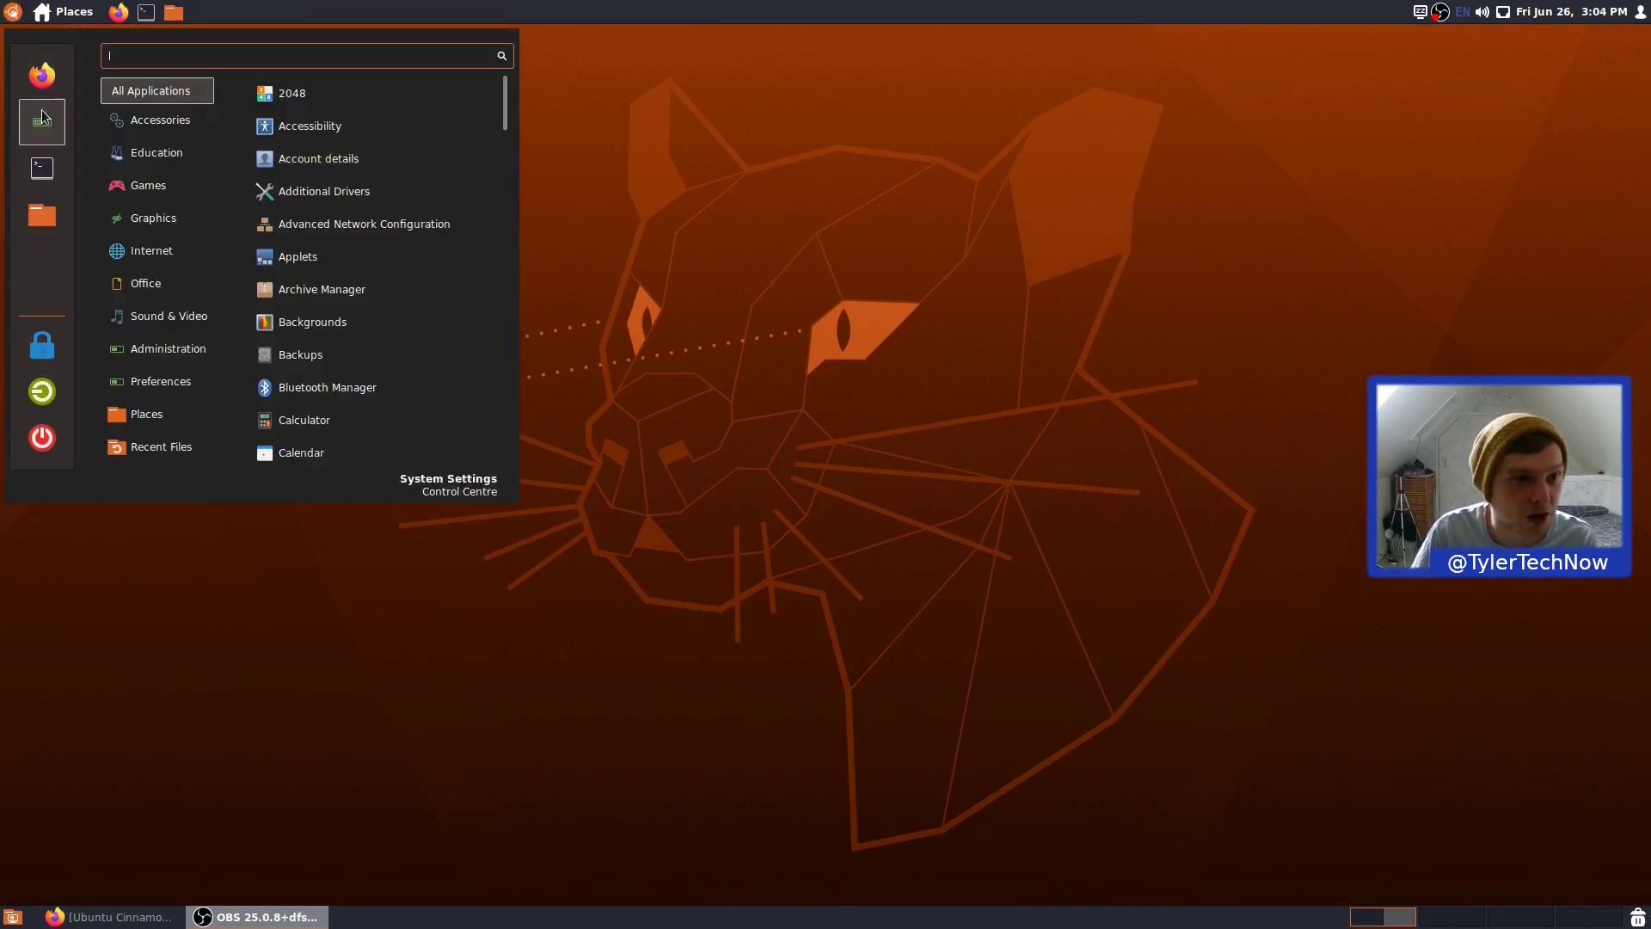
click(525, 172)
click(63, 12)
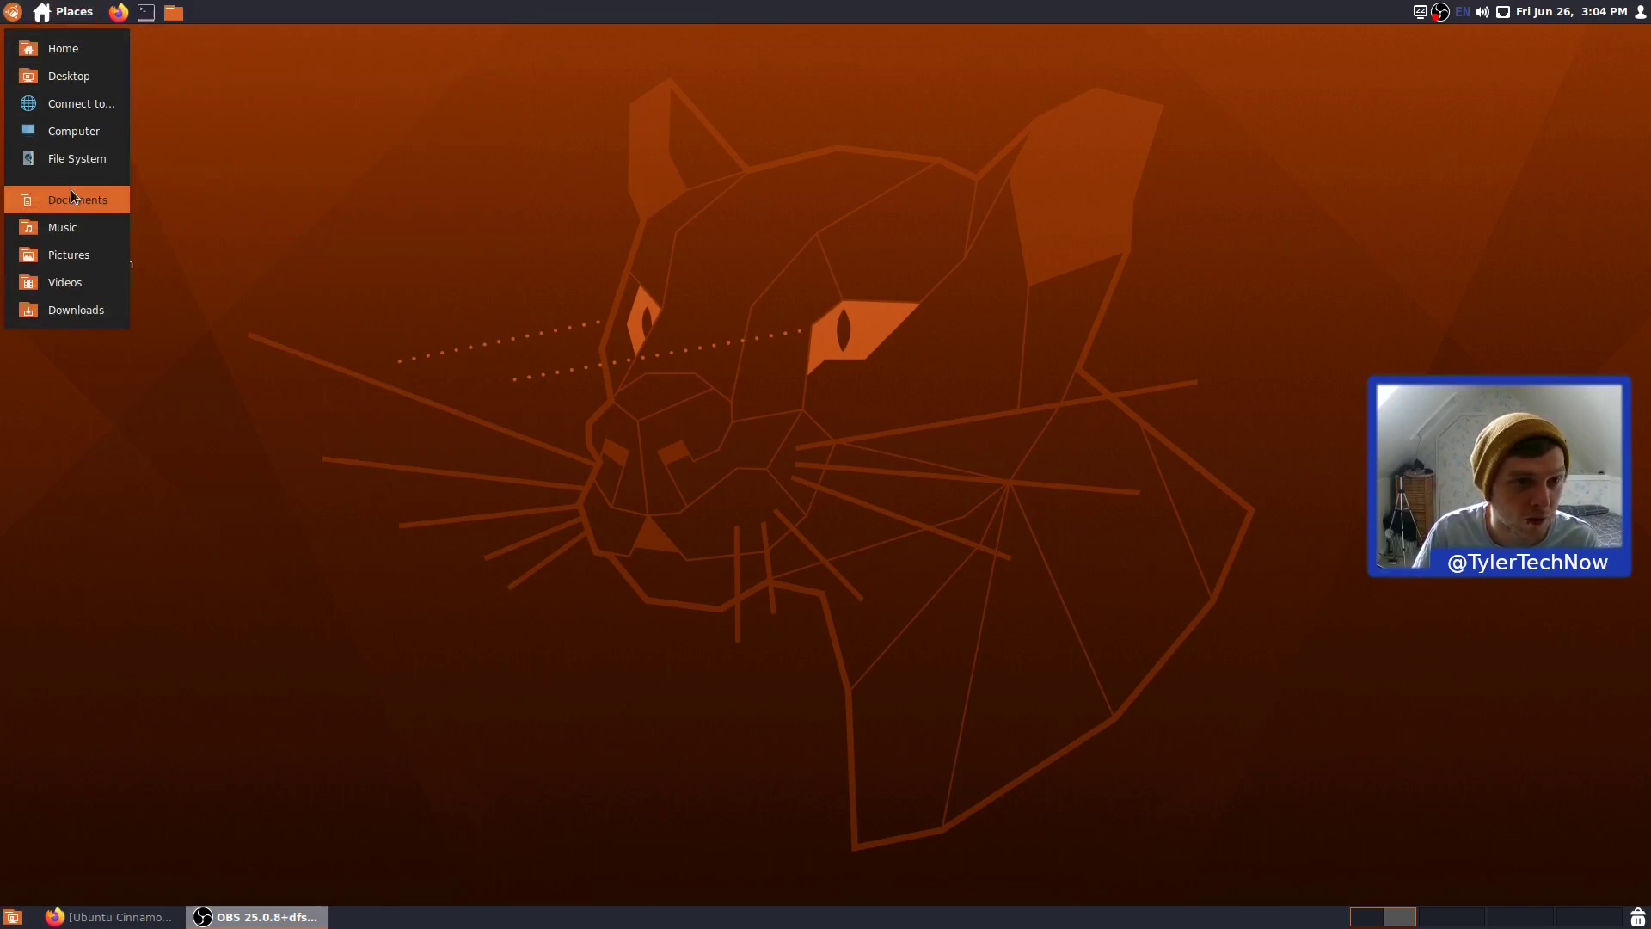
click(230, 221)
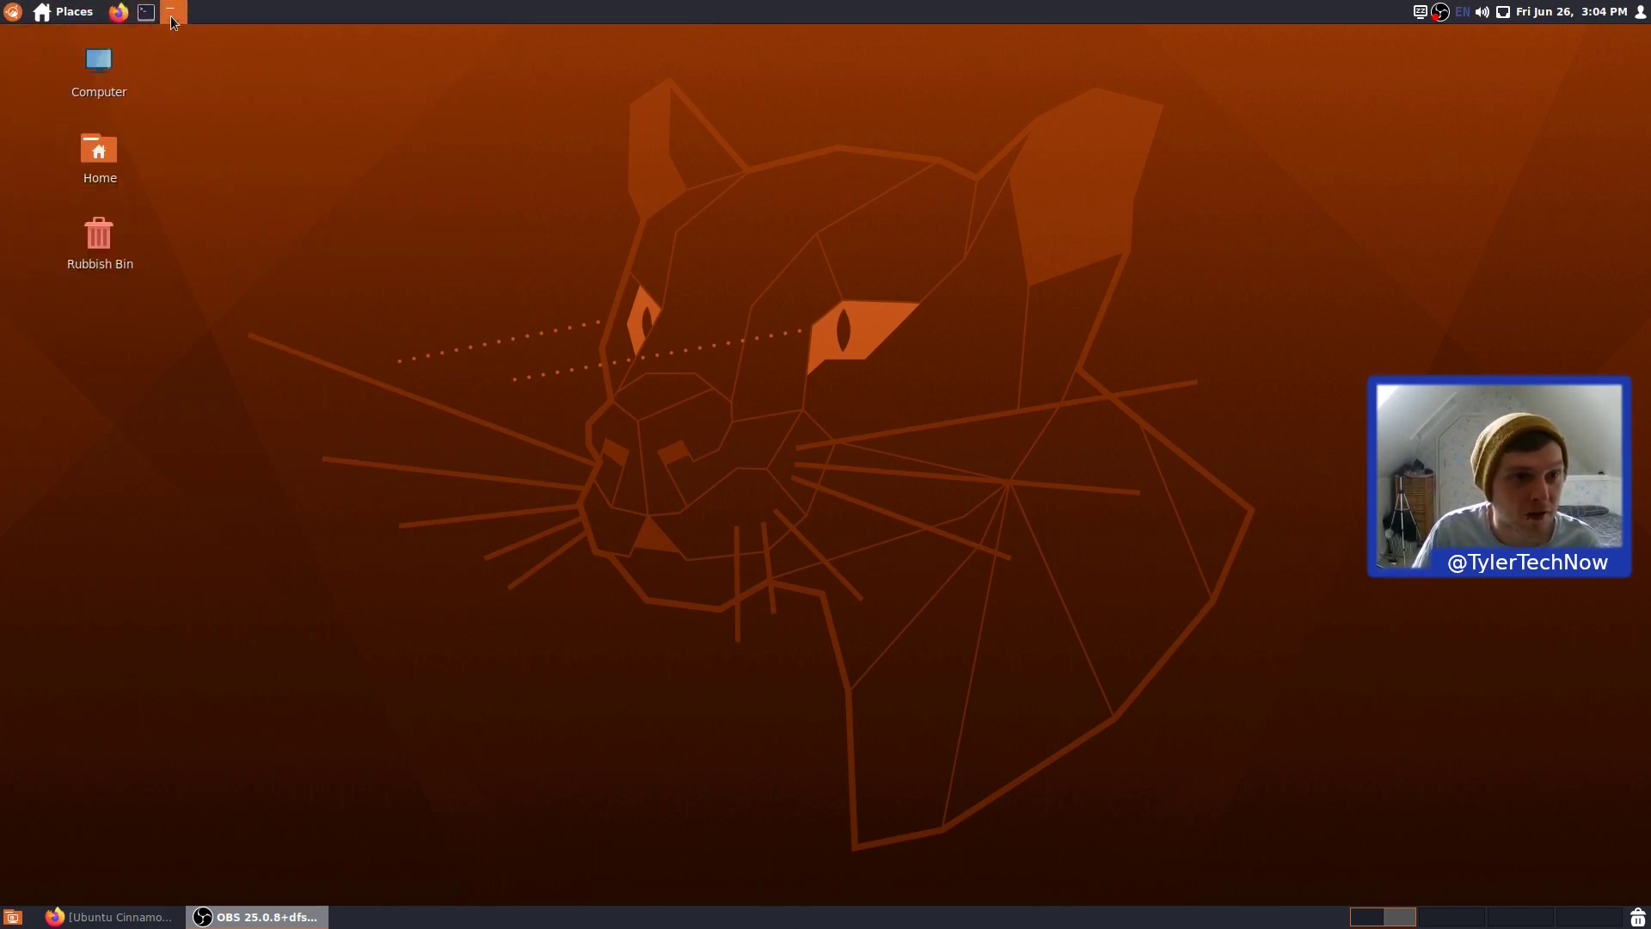
Drag the Home window right and slightly up, nearer the screen centre.
drag(765, 171, 677, 168)
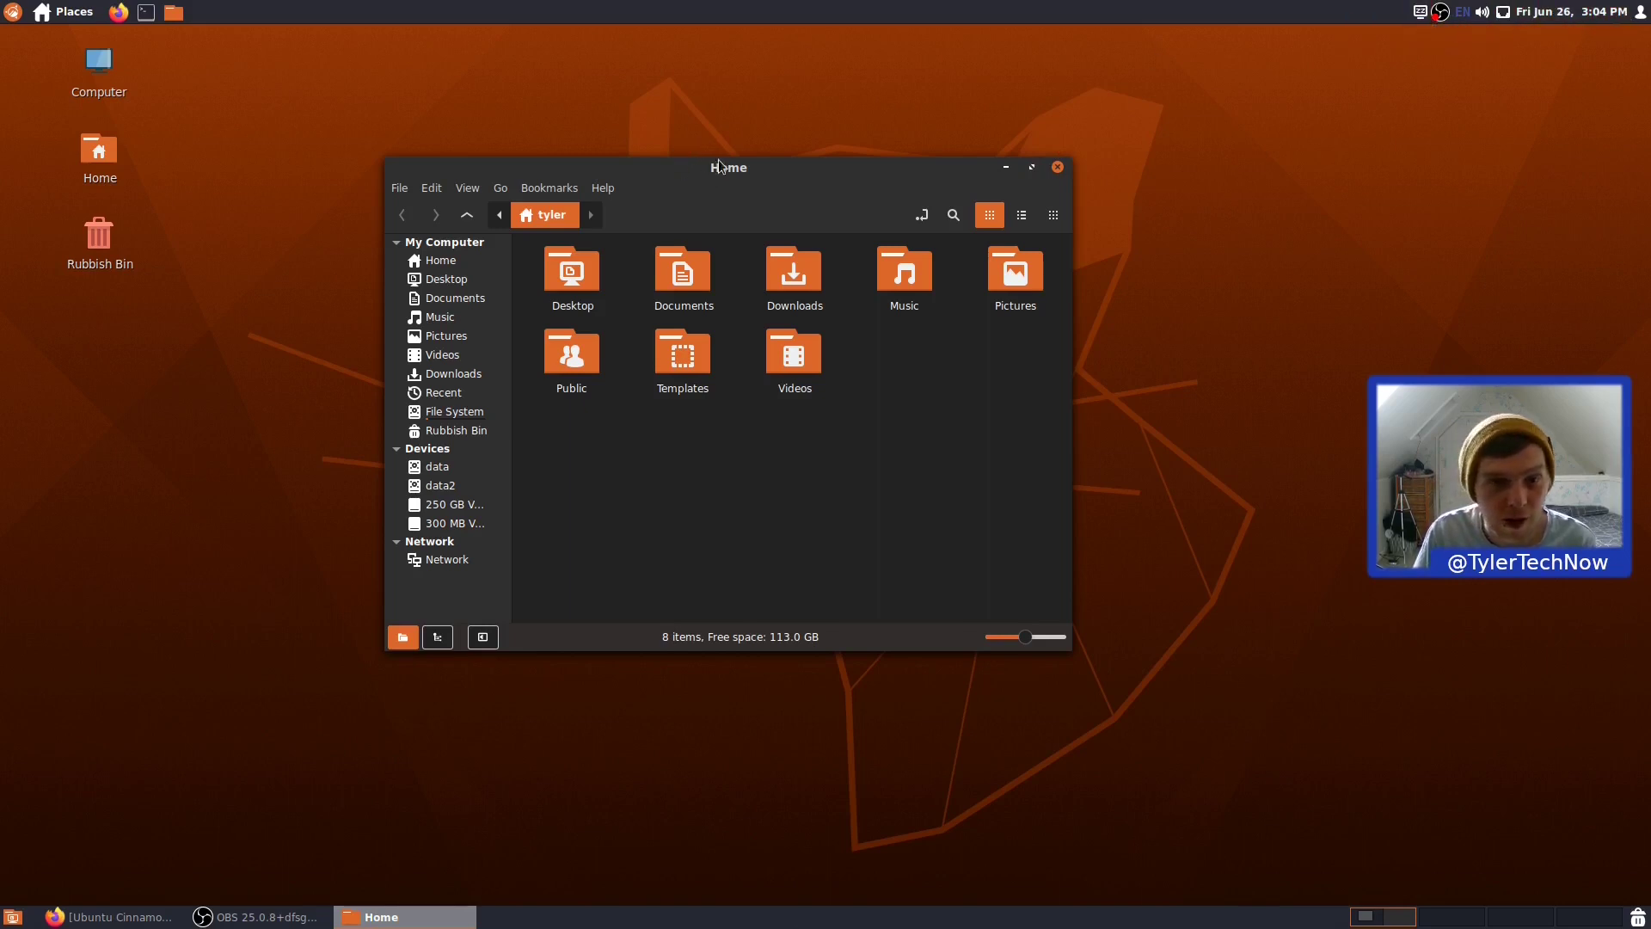
drag(719, 160, 896, 129)
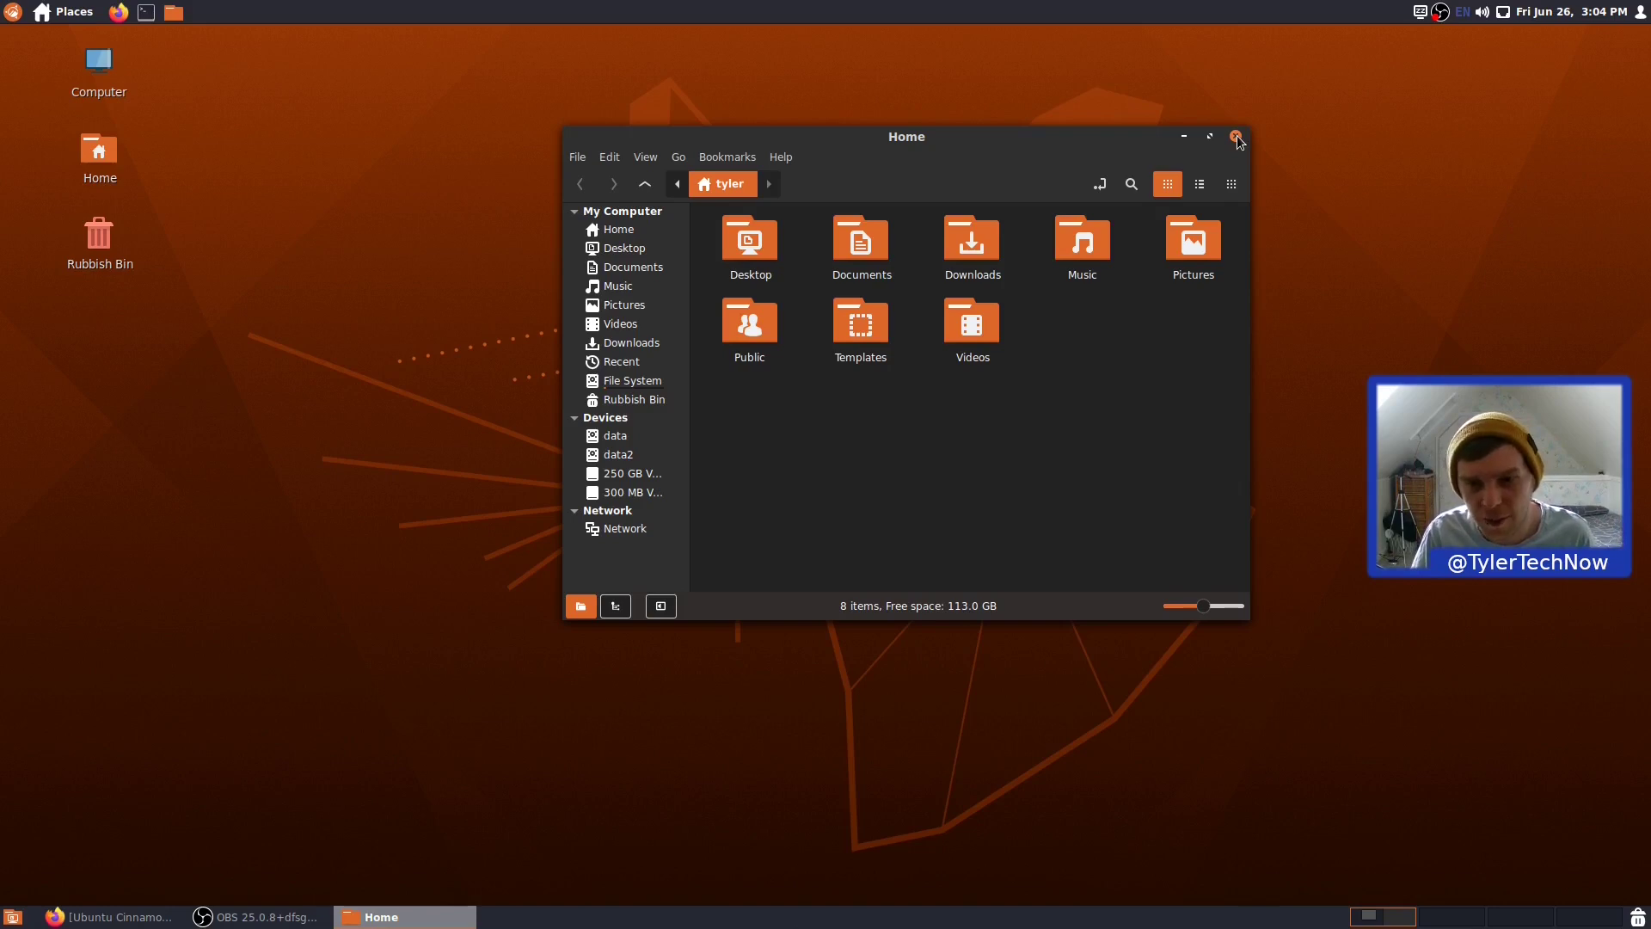
Close the Home window and launch Cinnamon-Layout from a menu search for 'lay'.
click(1236, 137)
click(7, 10)
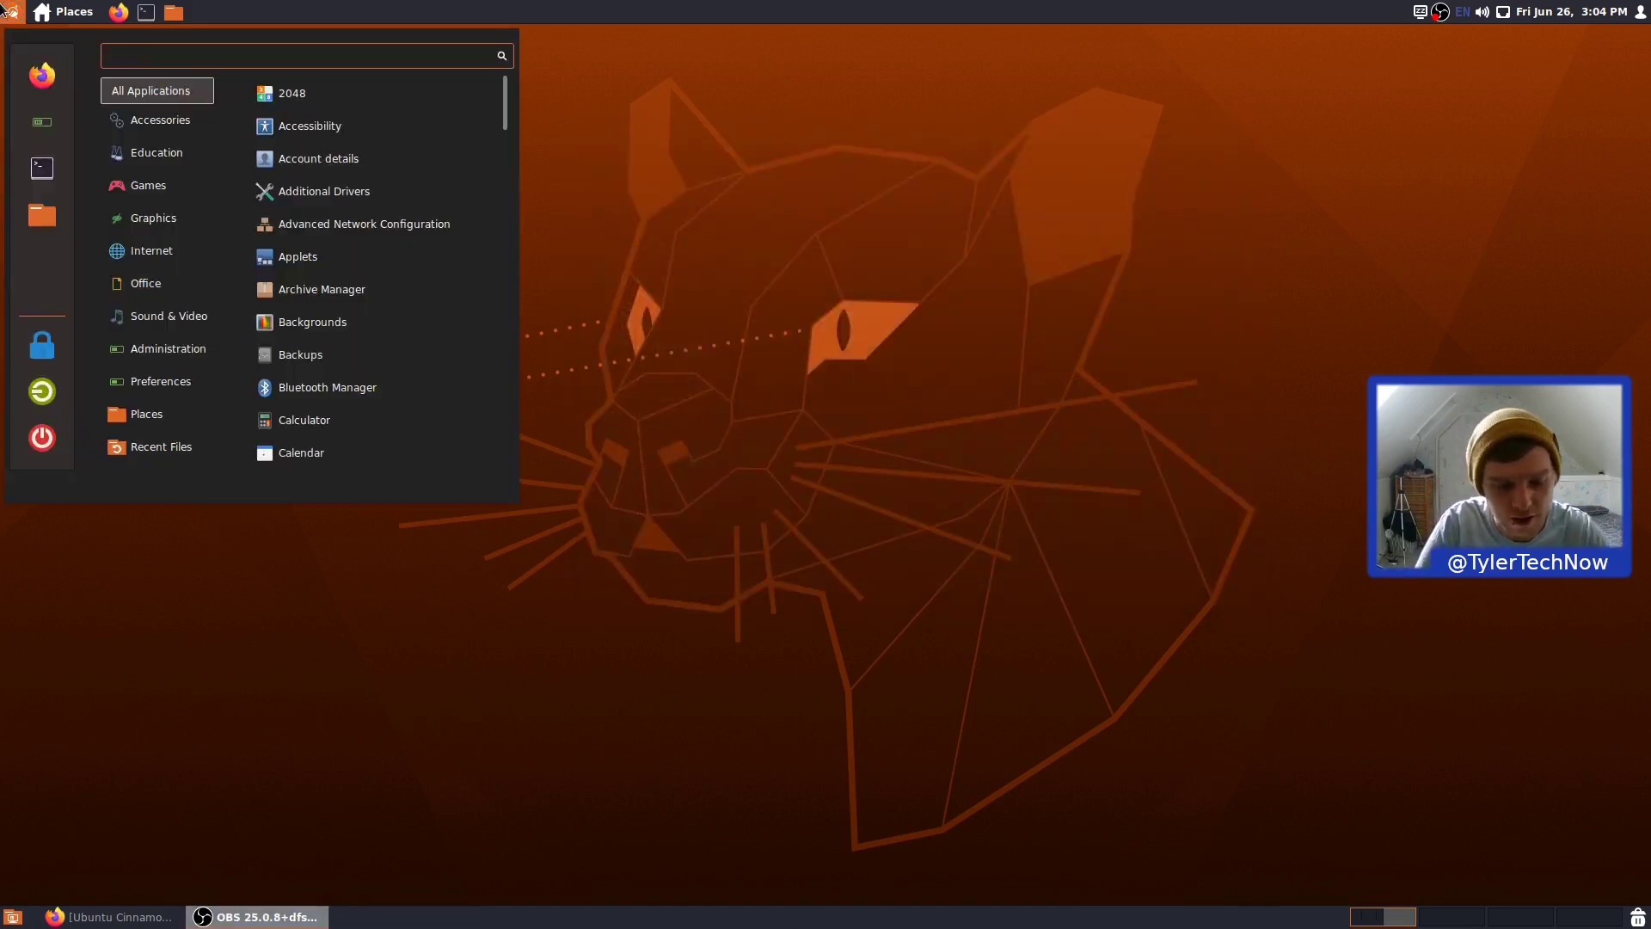
text(lay)
key(Return)
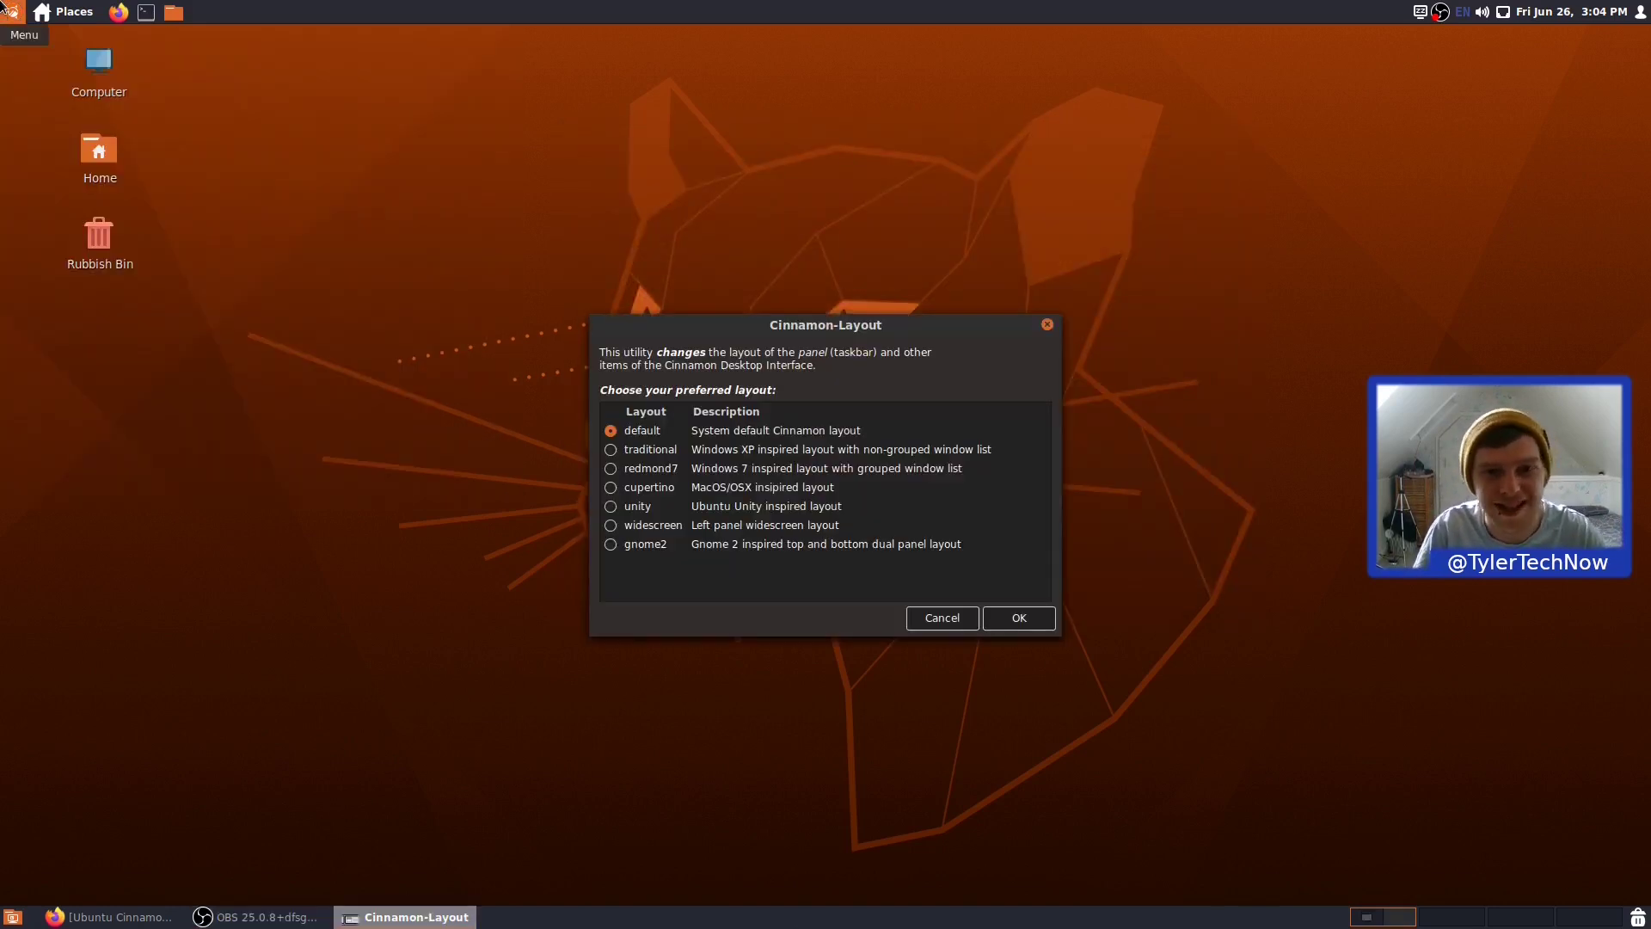
Switch to the unity layout and make it the system default, authenticating with the password.
click(611, 508)
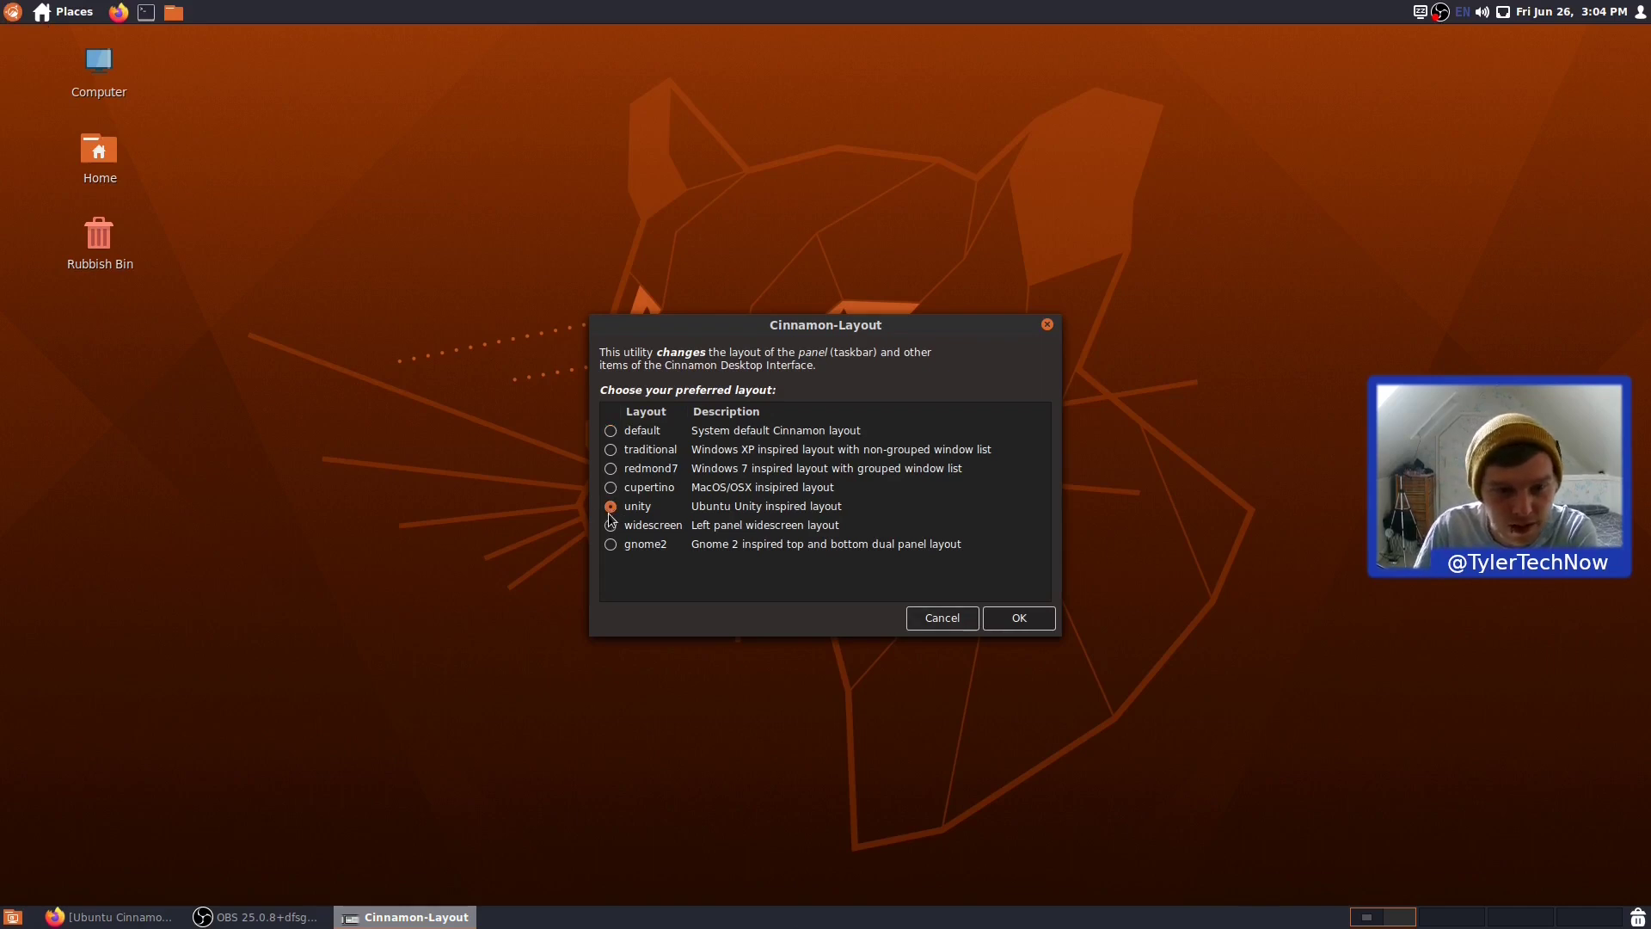
click(1019, 620)
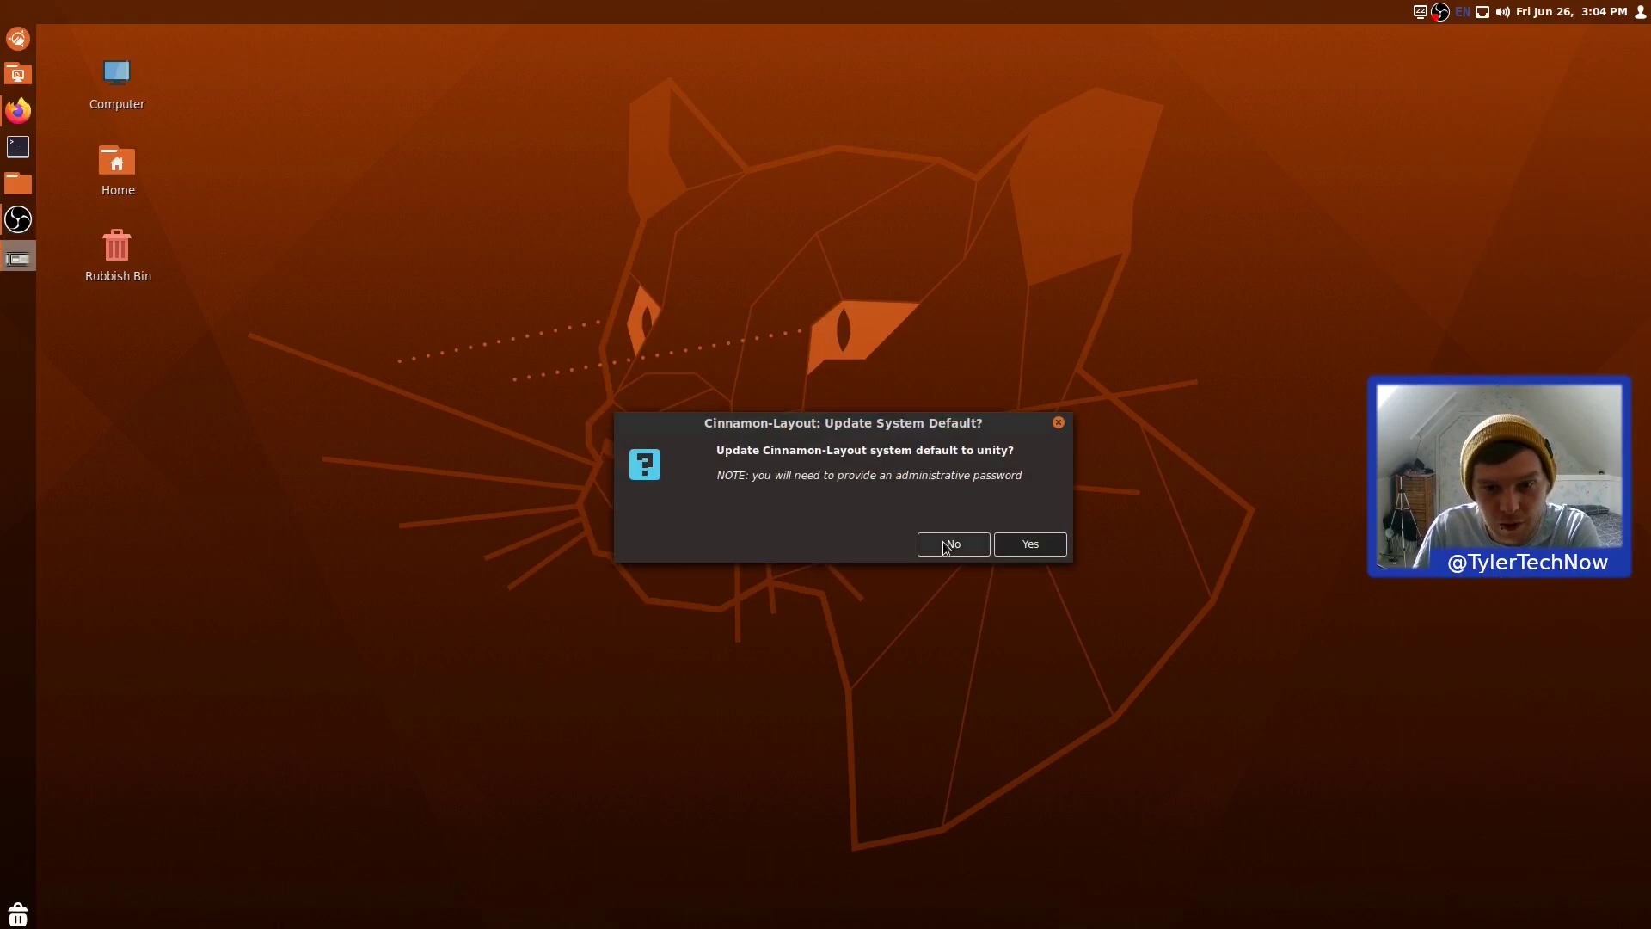
click(1029, 548)
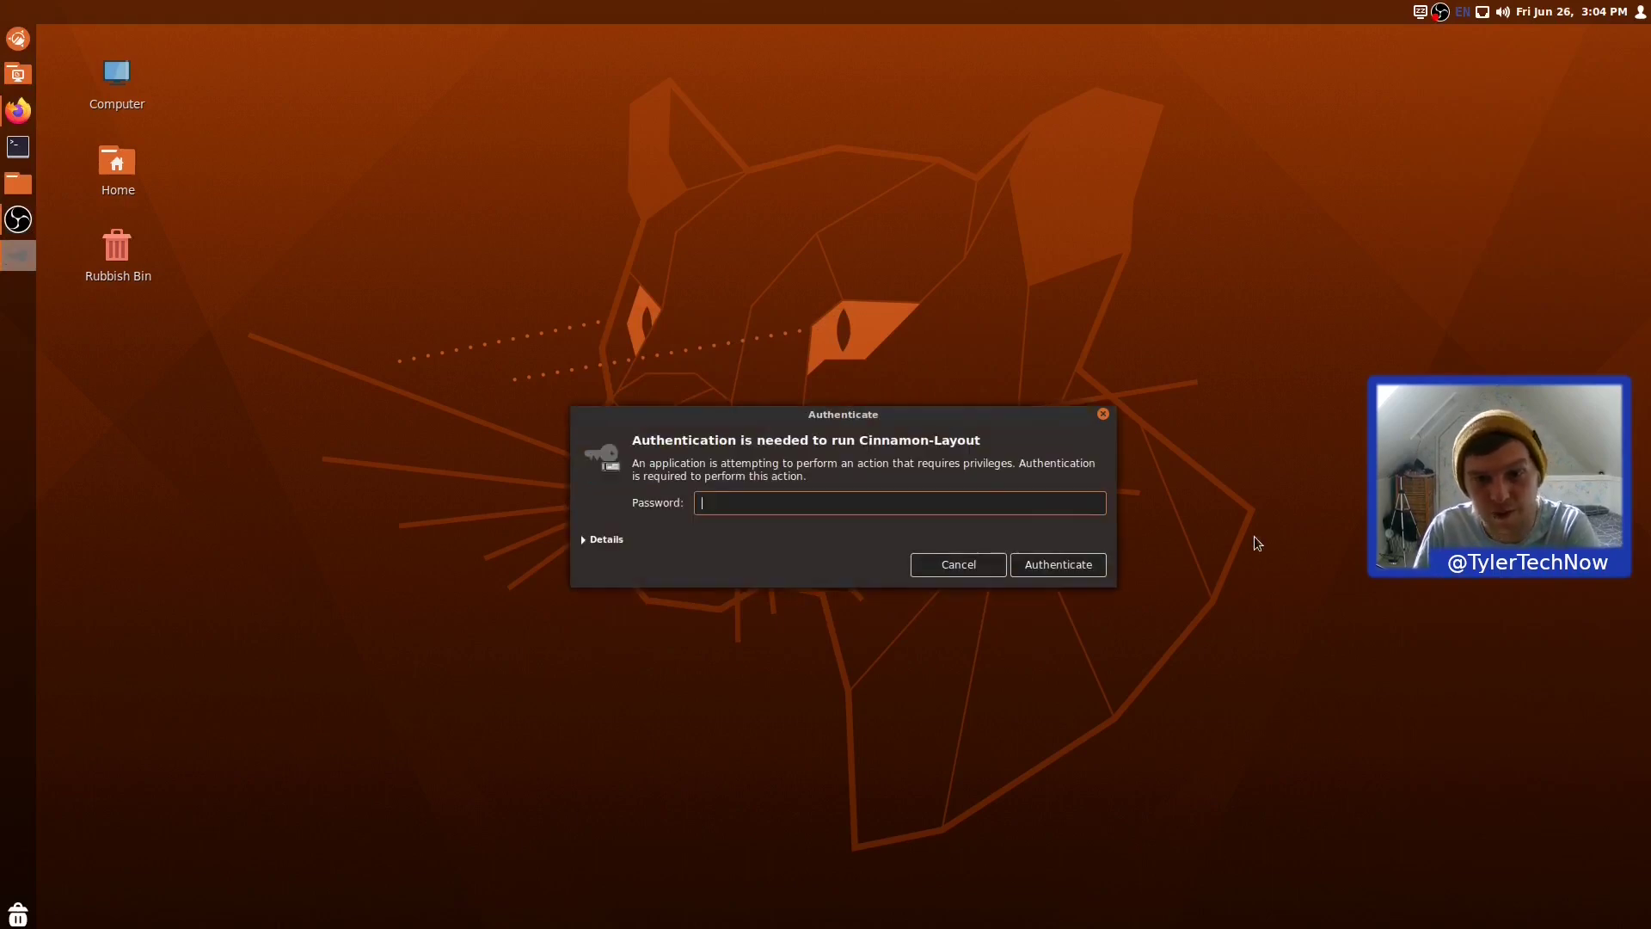
text(*********)
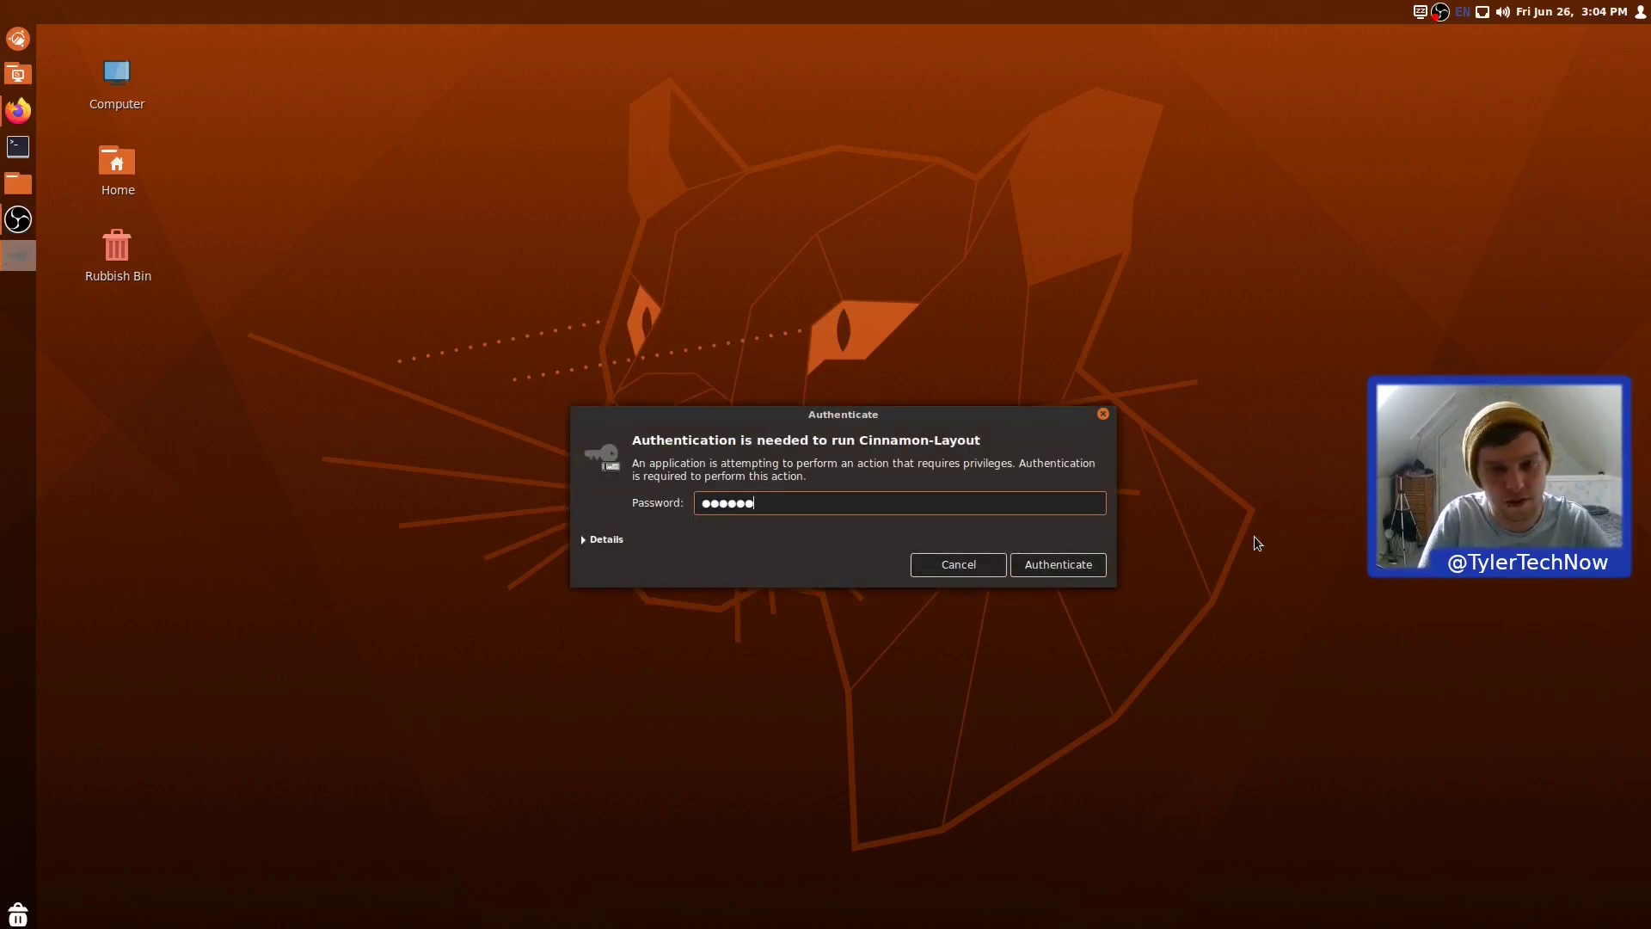
key(Return)
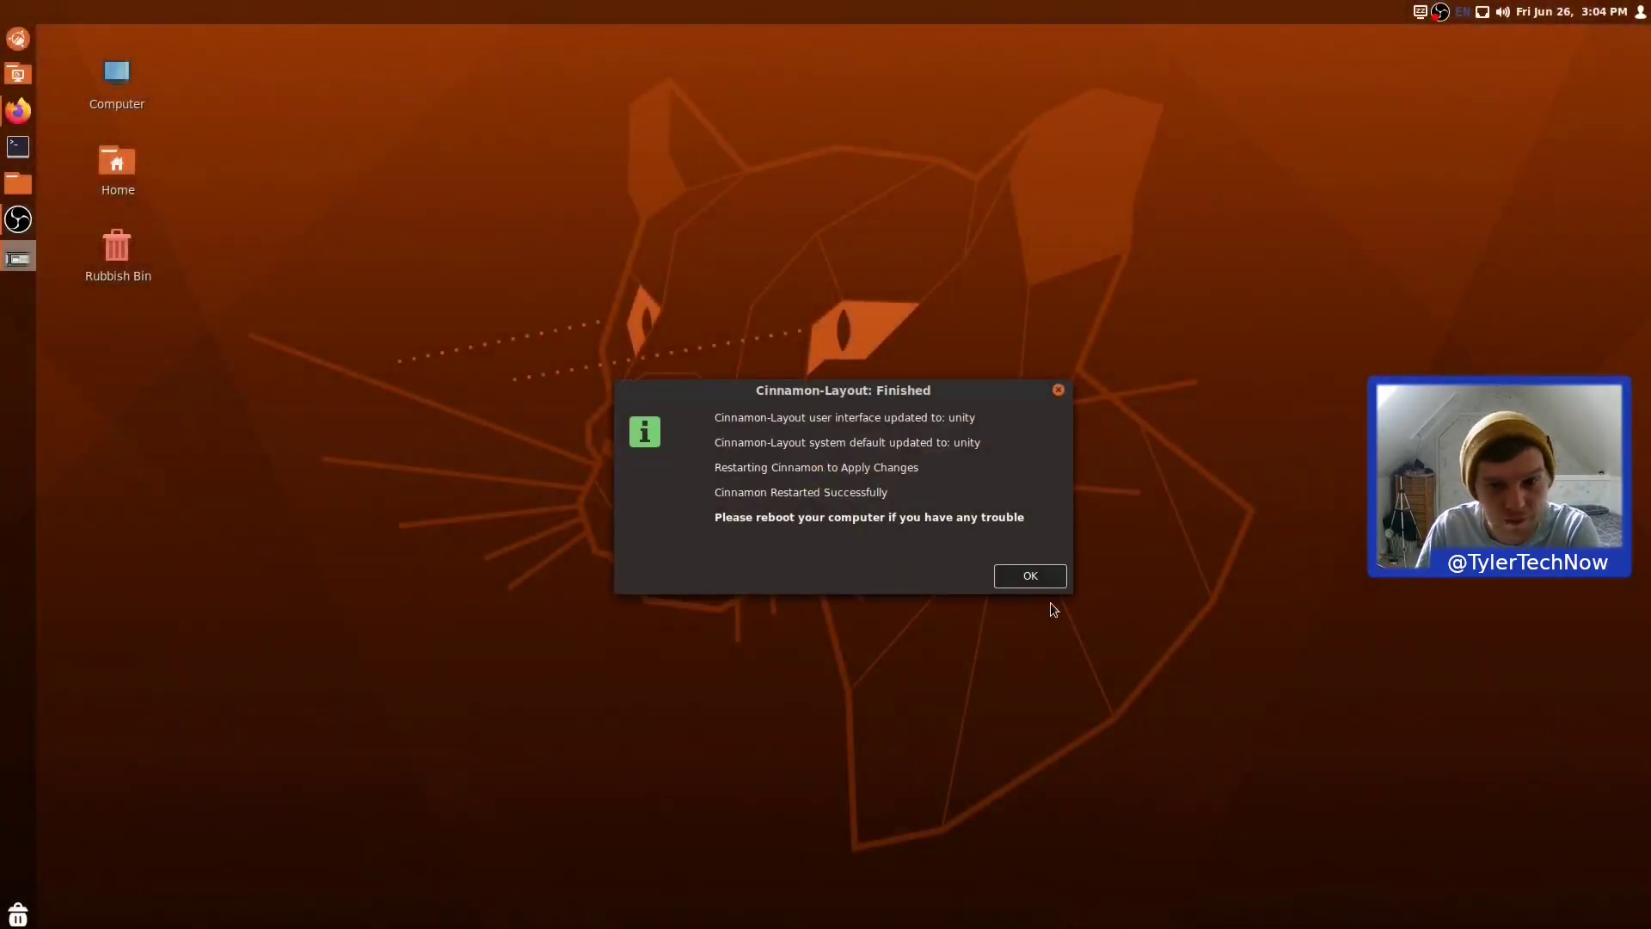
click(1029, 576)
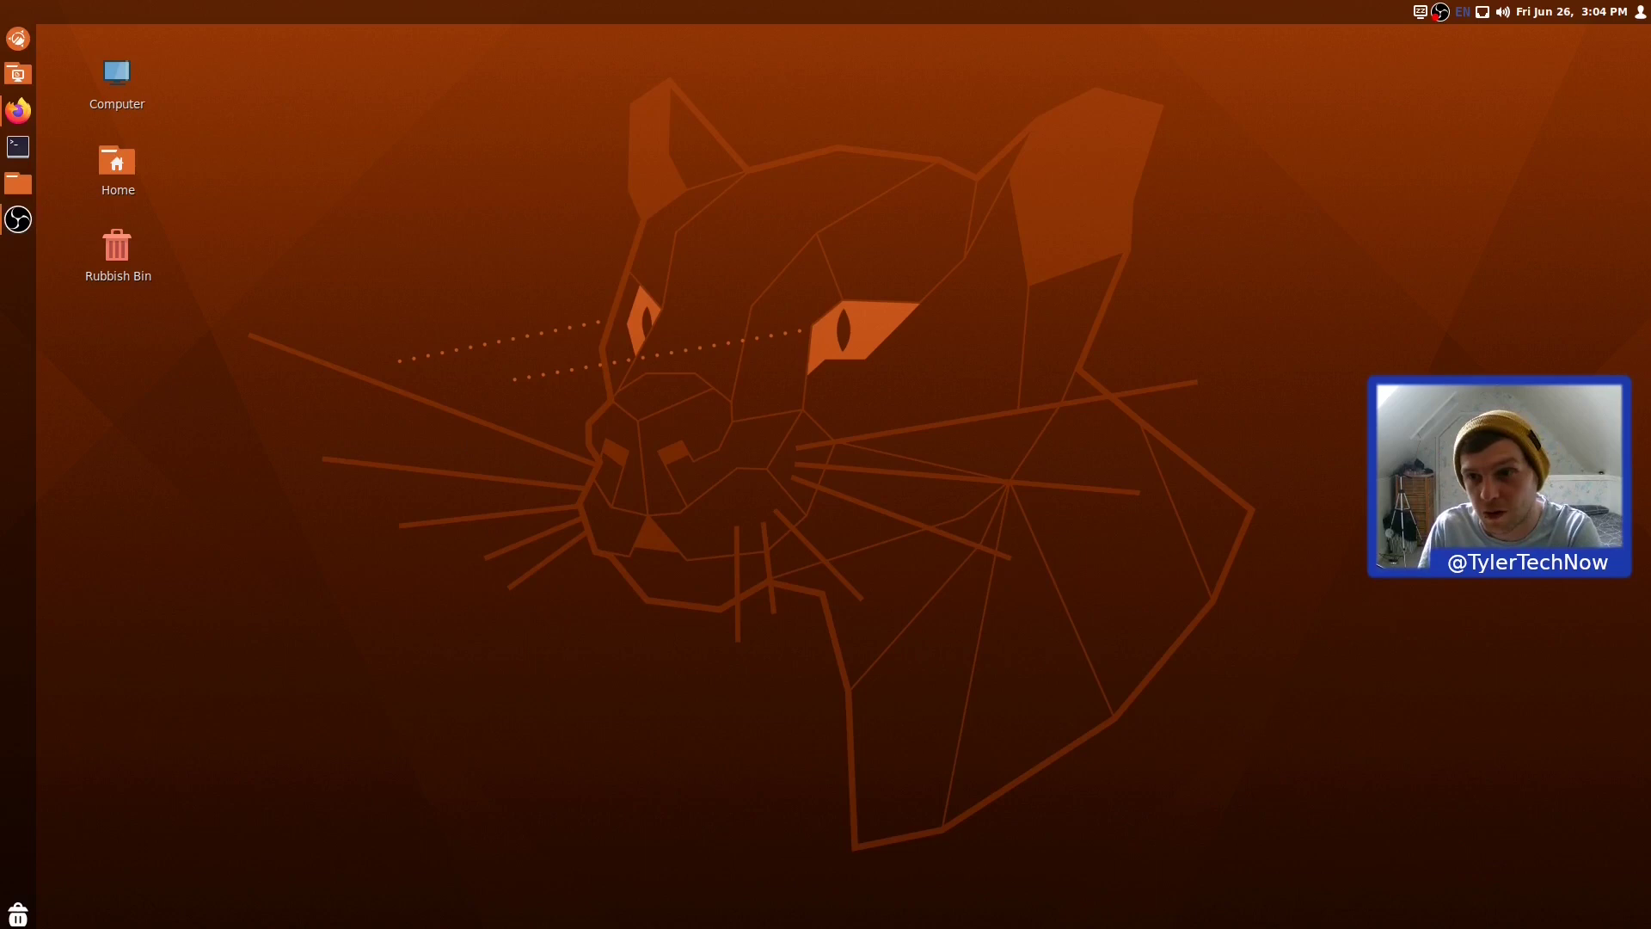
Open the applications menu from the left launcher, close it, then reopen it.
click(17, 38)
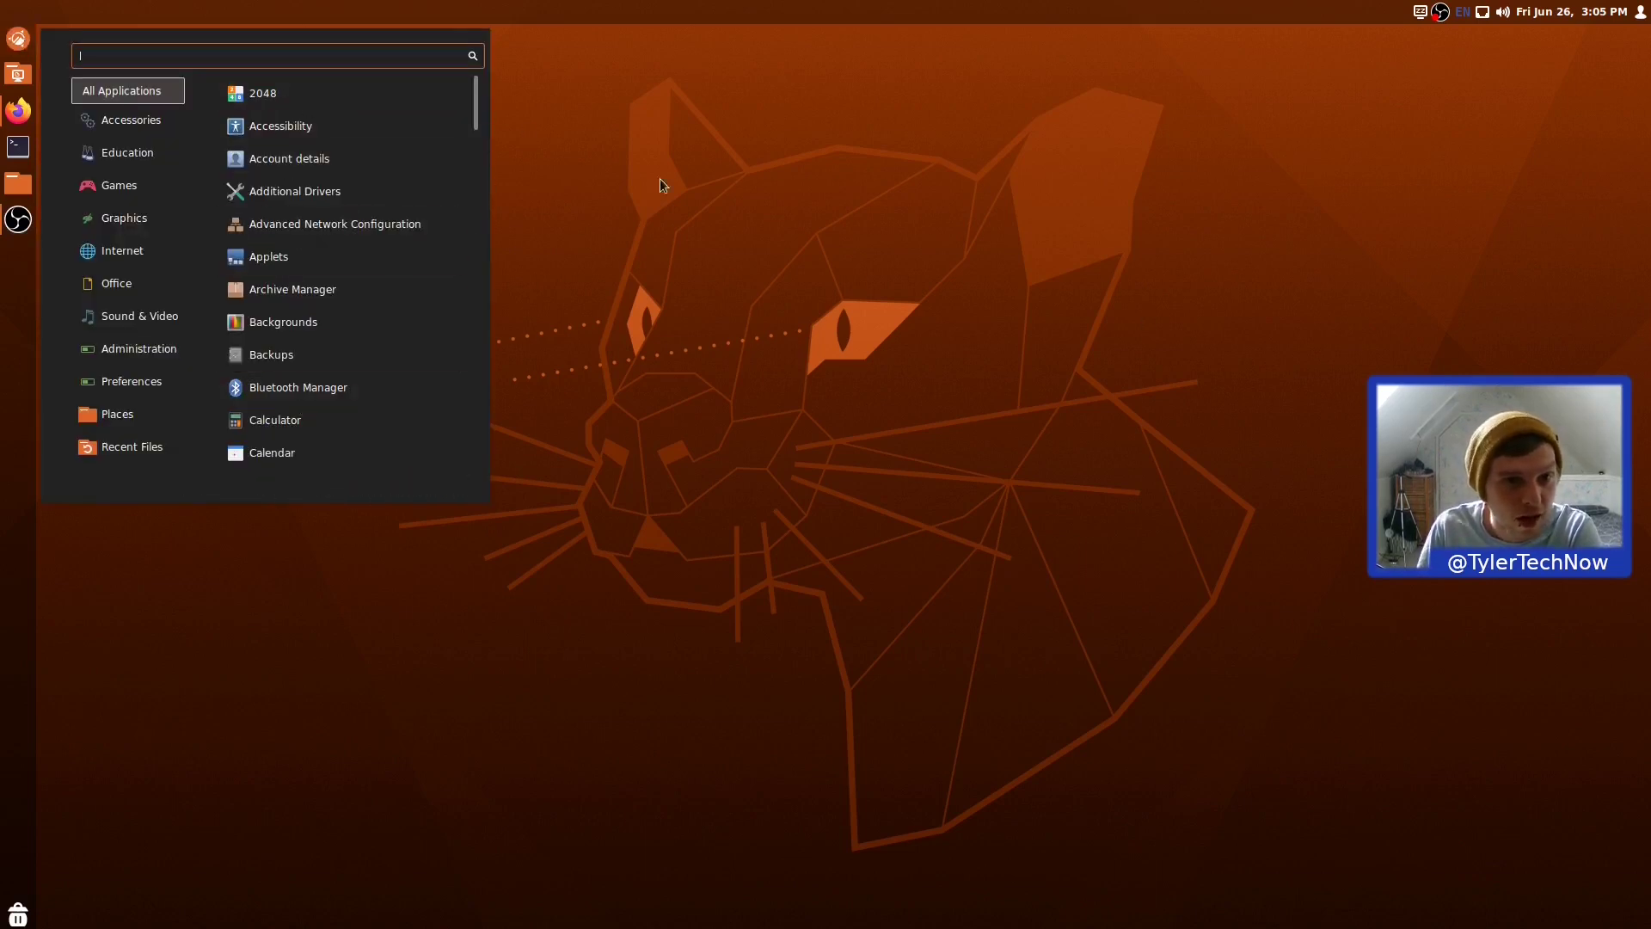
click(700, 171)
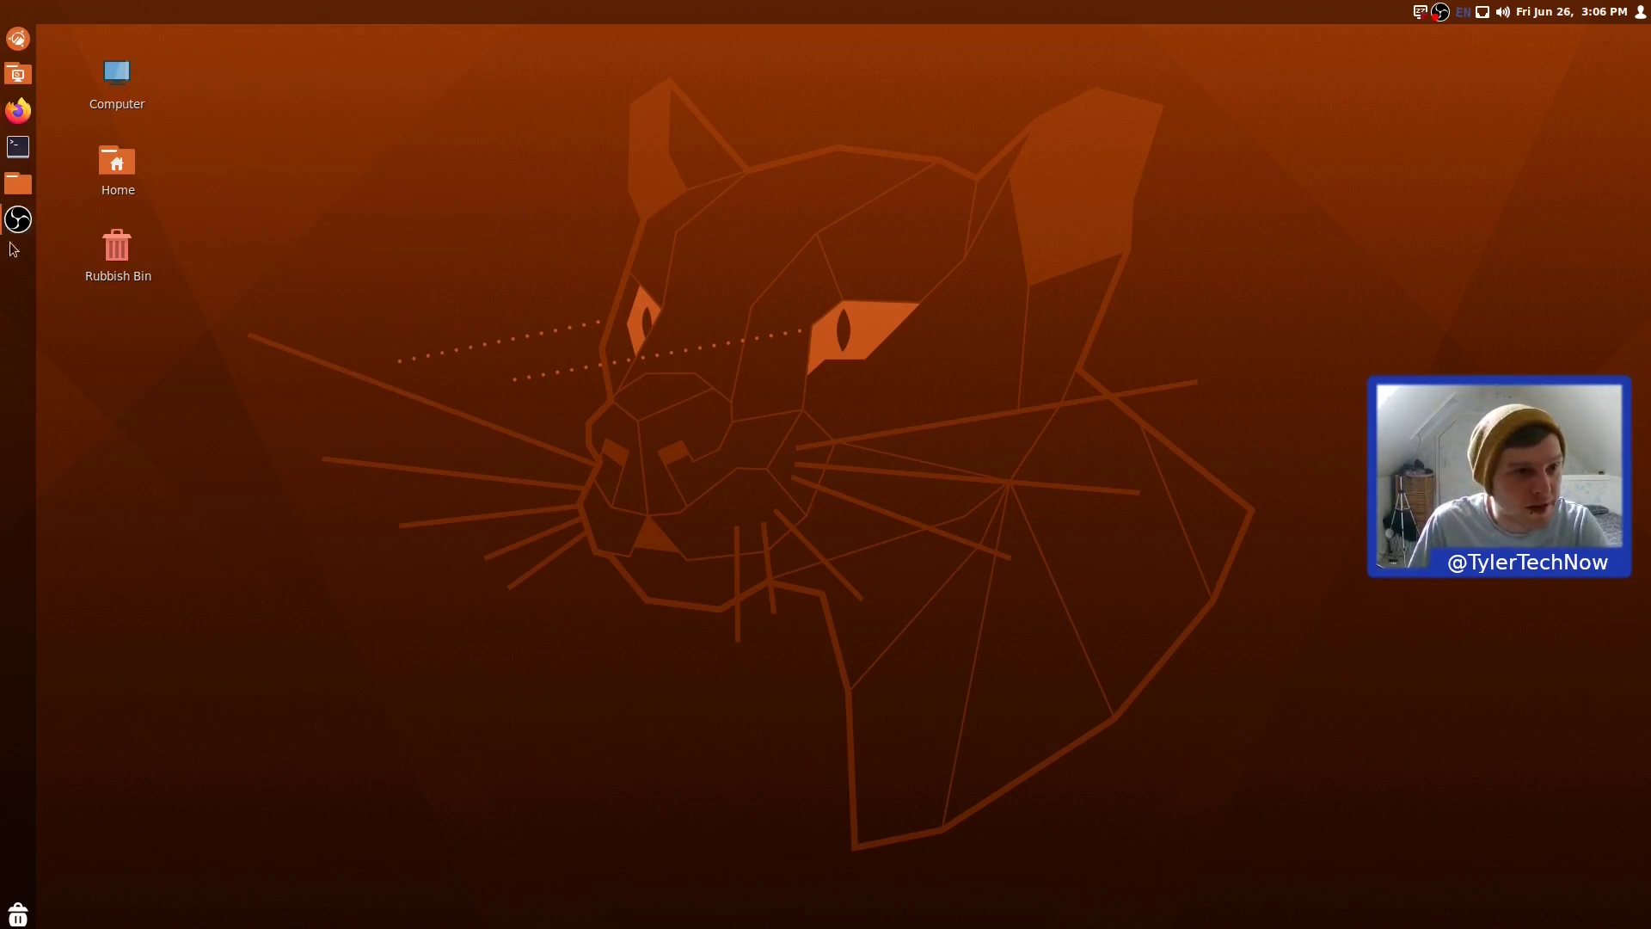
click(11, 50)
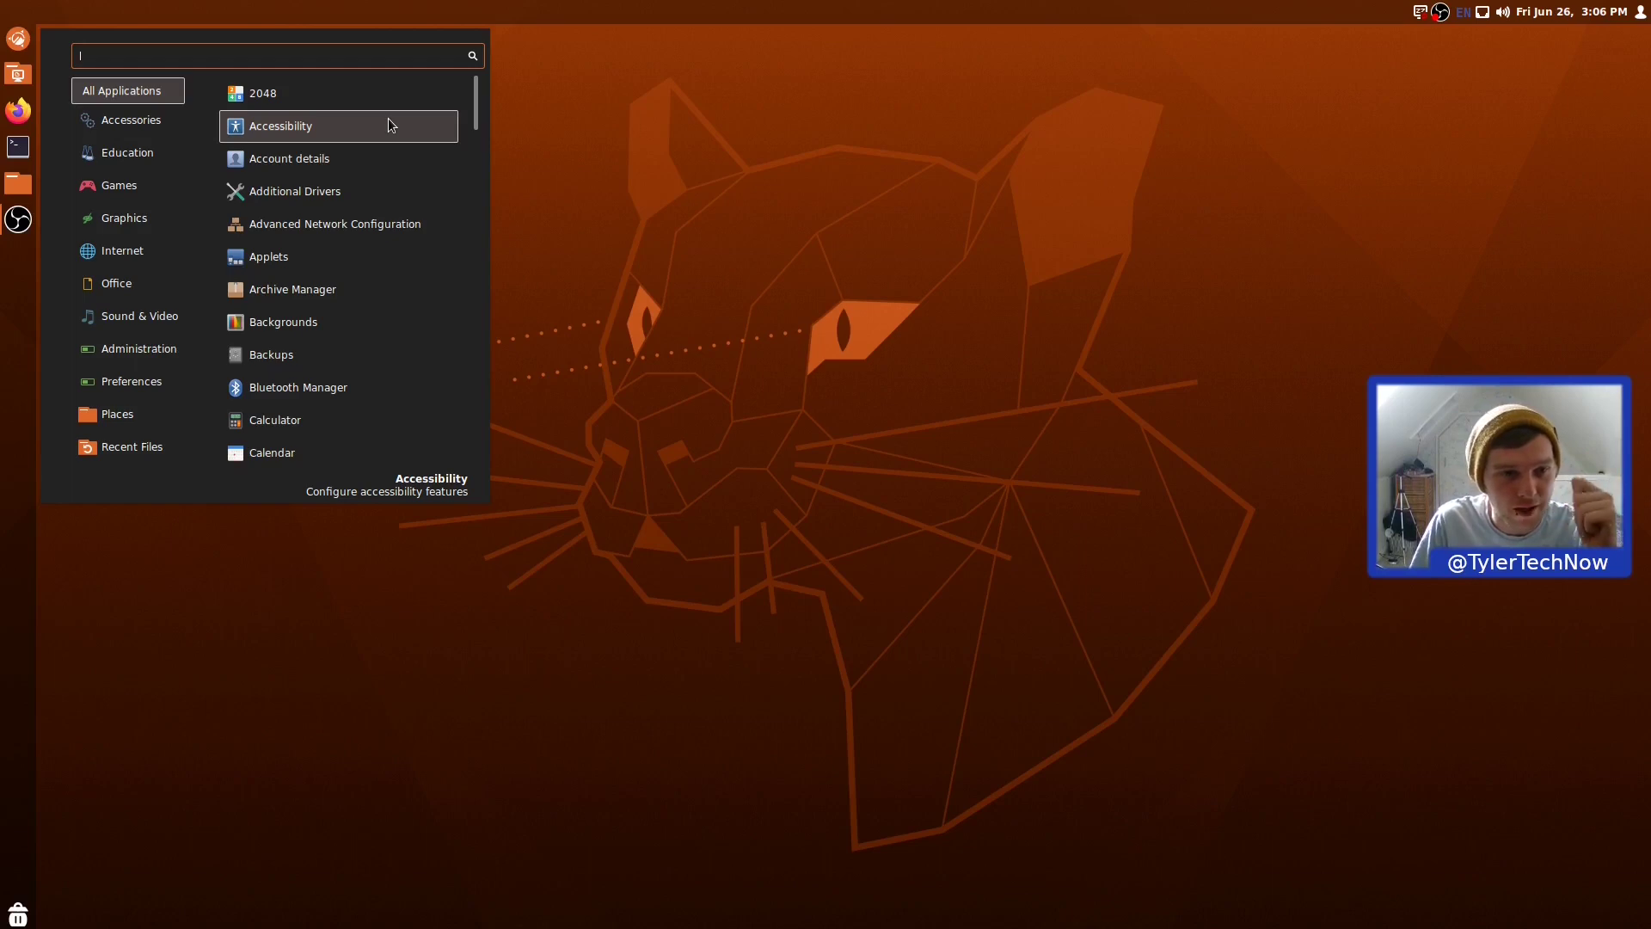
Launch GNOME Software from a menu search for 'soft' and dismiss its welcome screen.
text(soft)
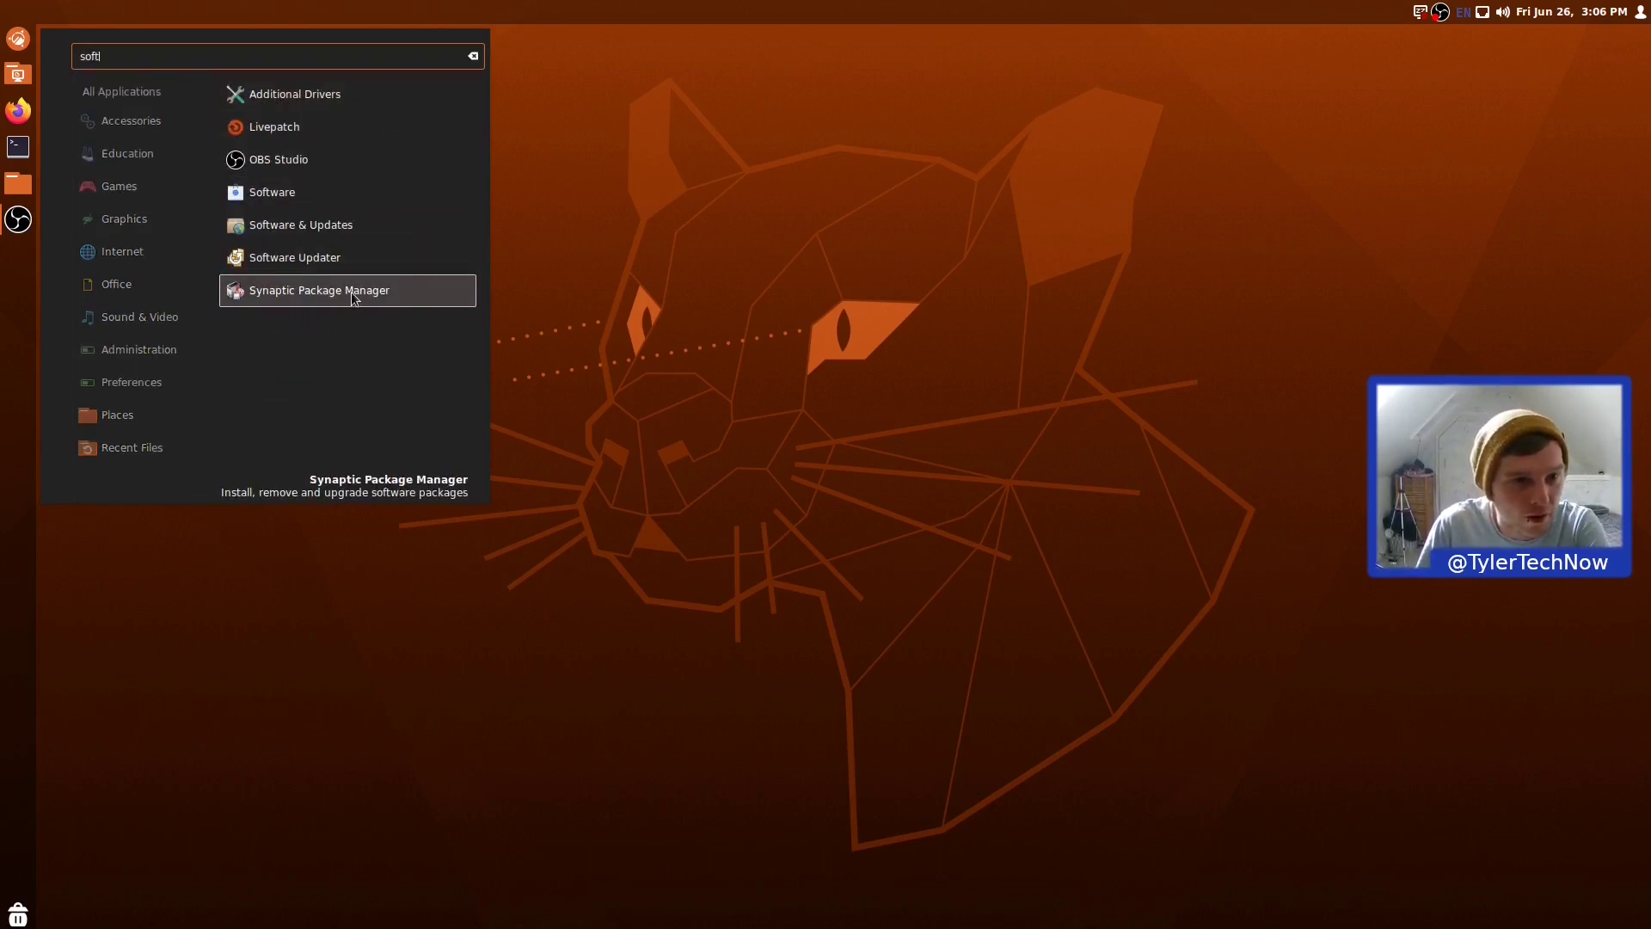
click(277, 198)
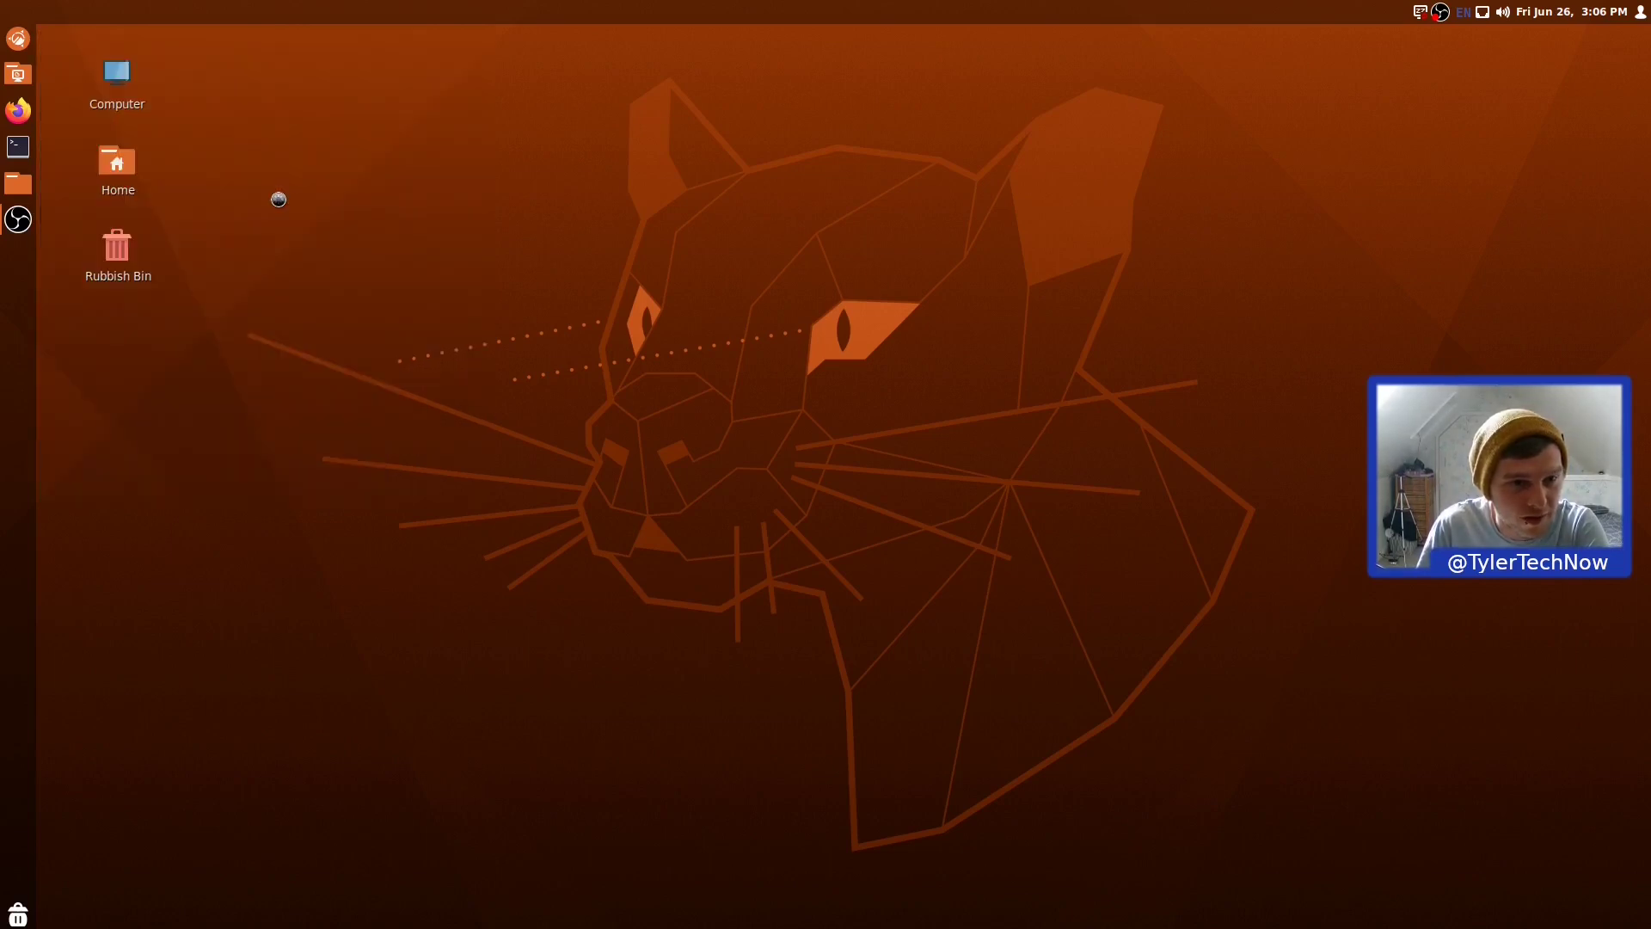
click(849, 593)
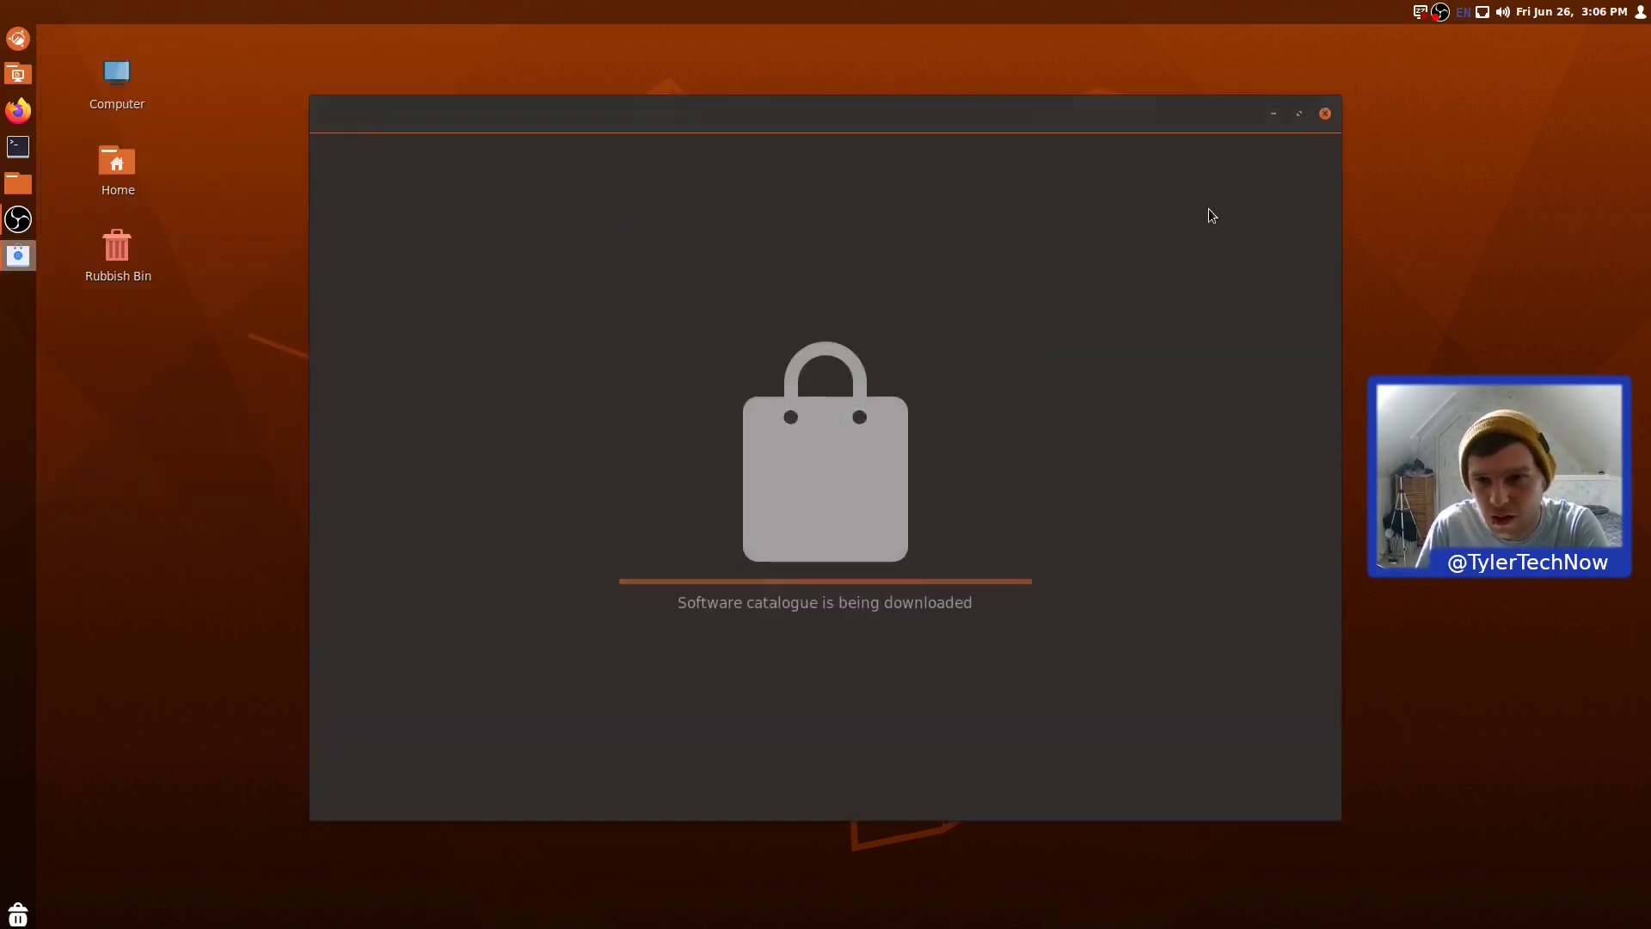
View the About Software information, then close it.
click(1237, 113)
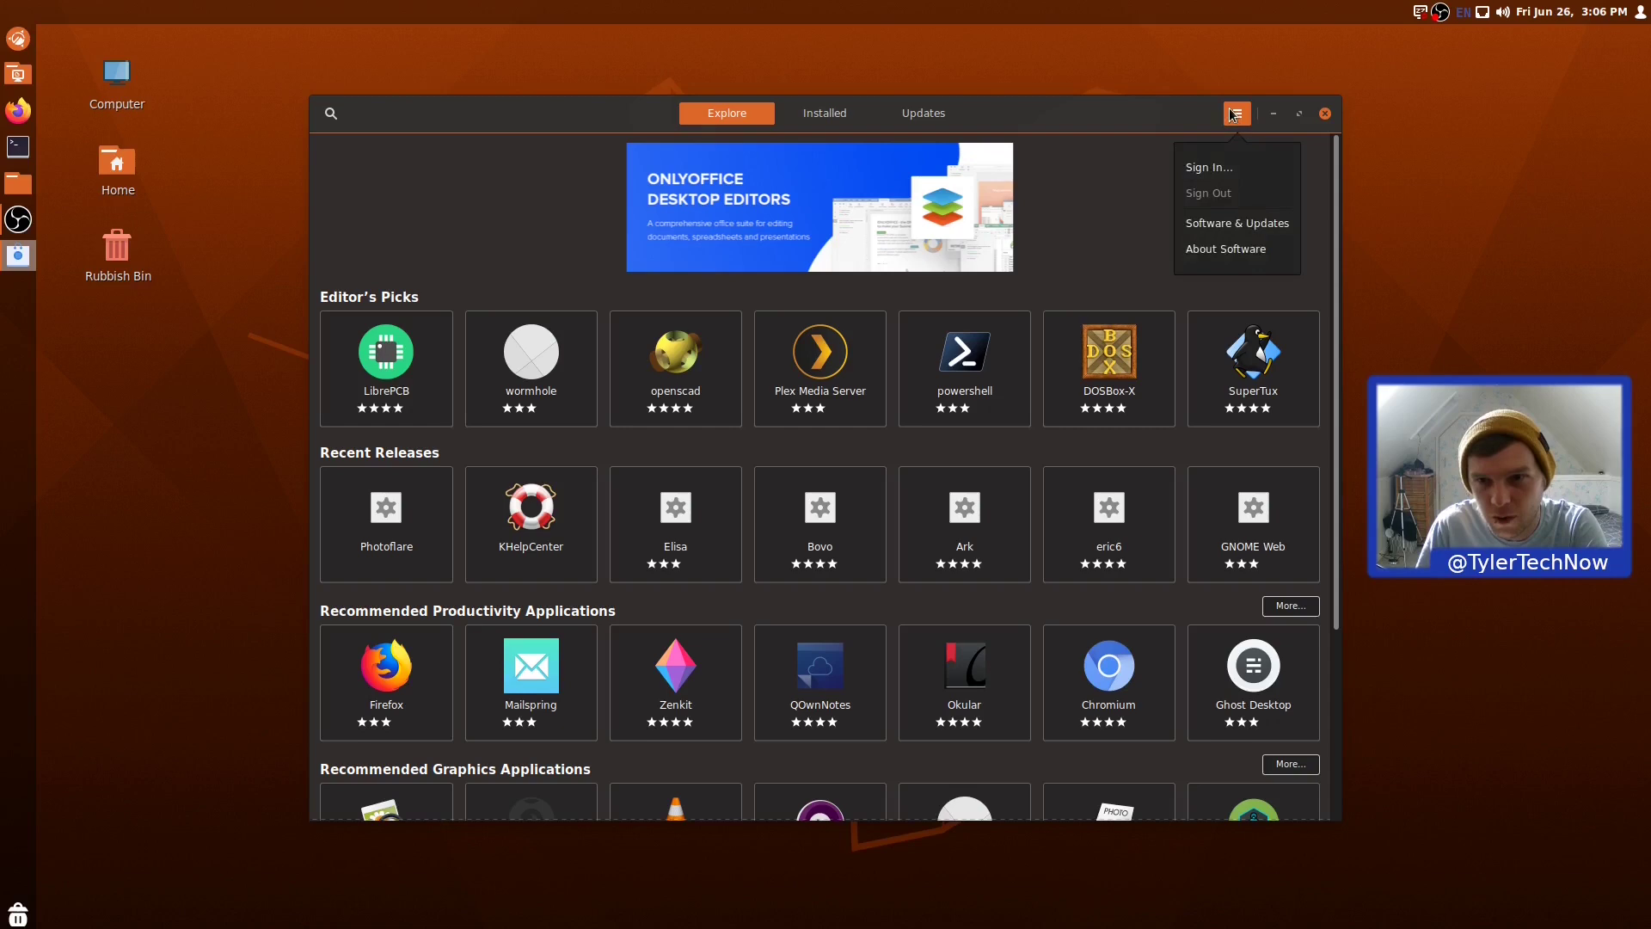
click(1234, 248)
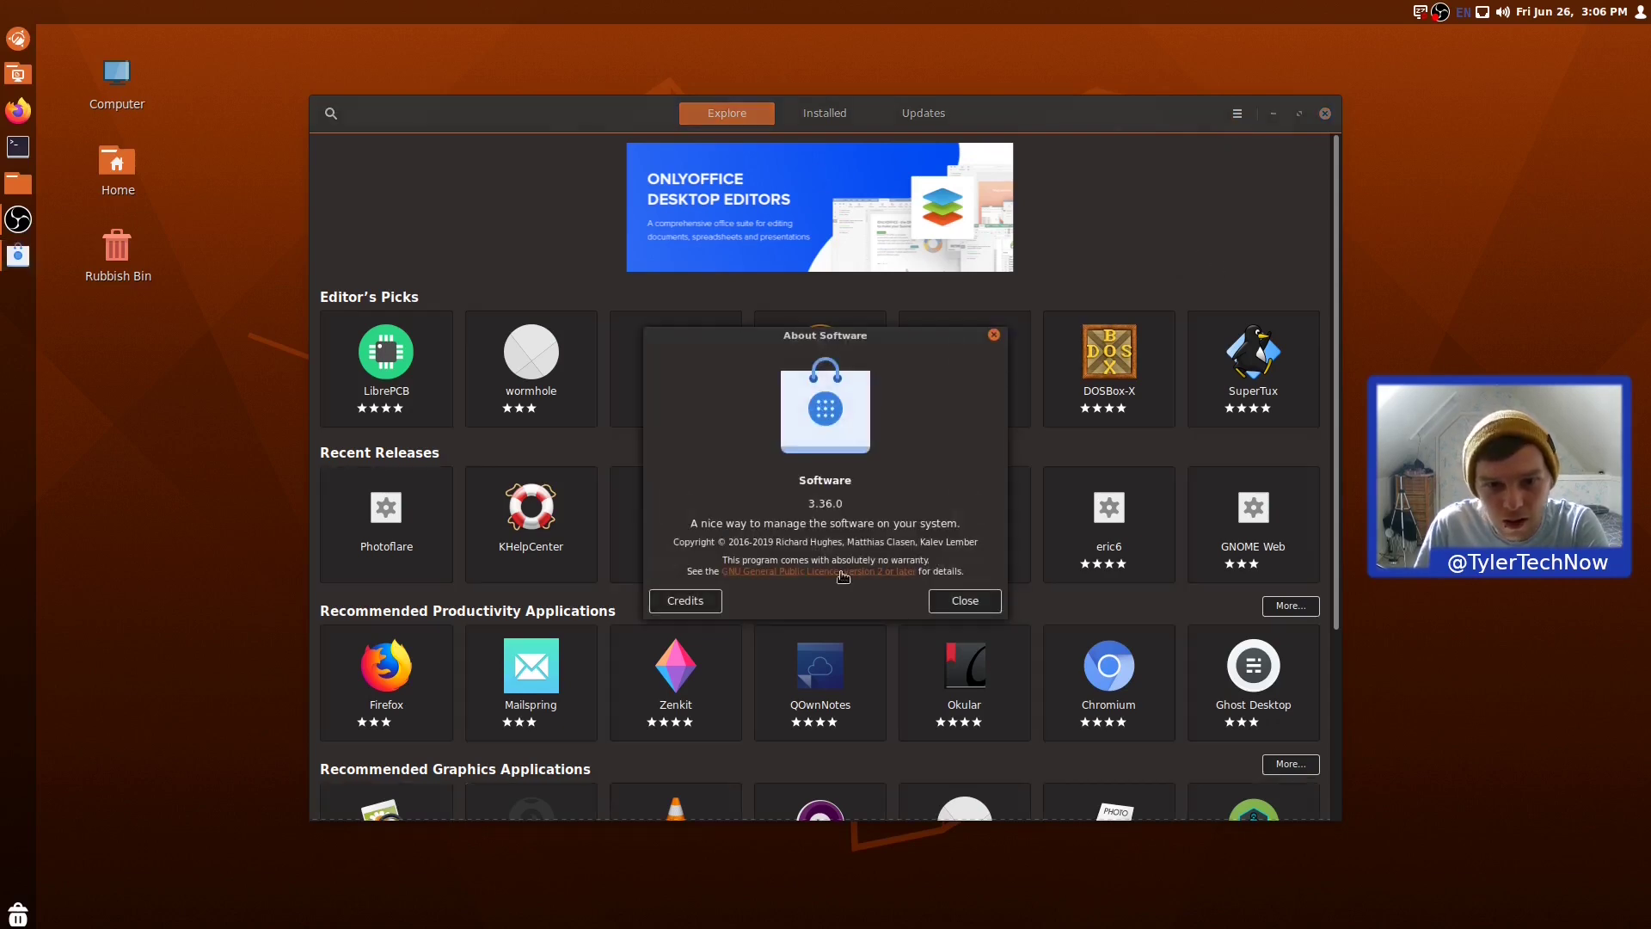
click(977, 605)
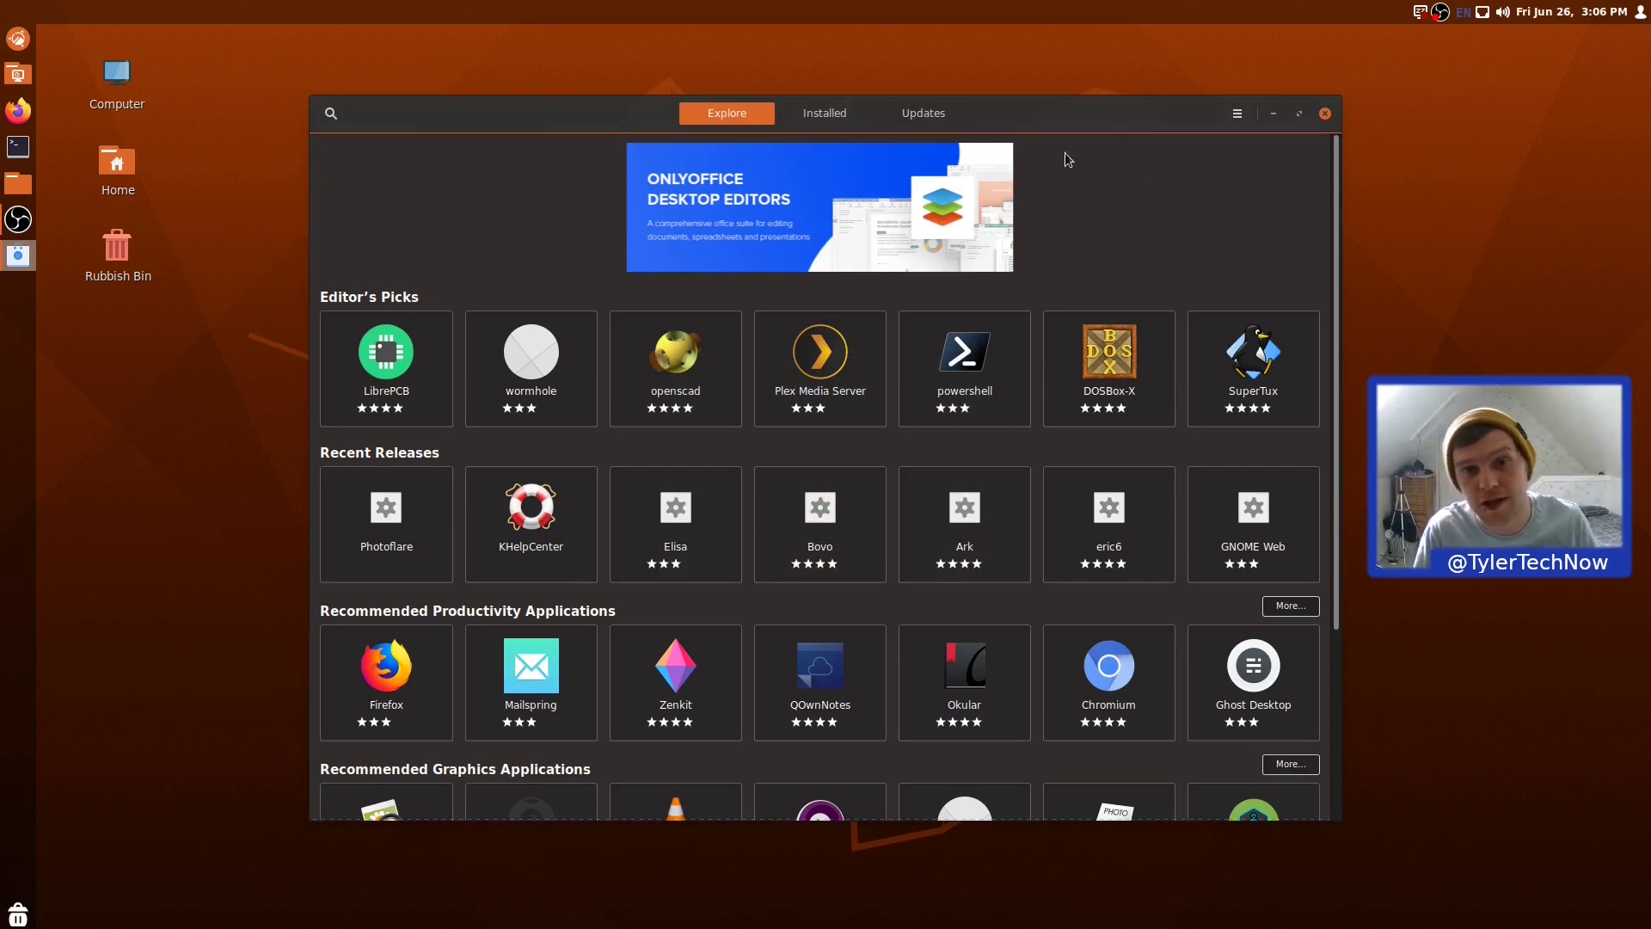
Search the store for 'kdenliv', inspect the snapcraft.io Kdenlive entry's source, and go back.
click(332, 113)
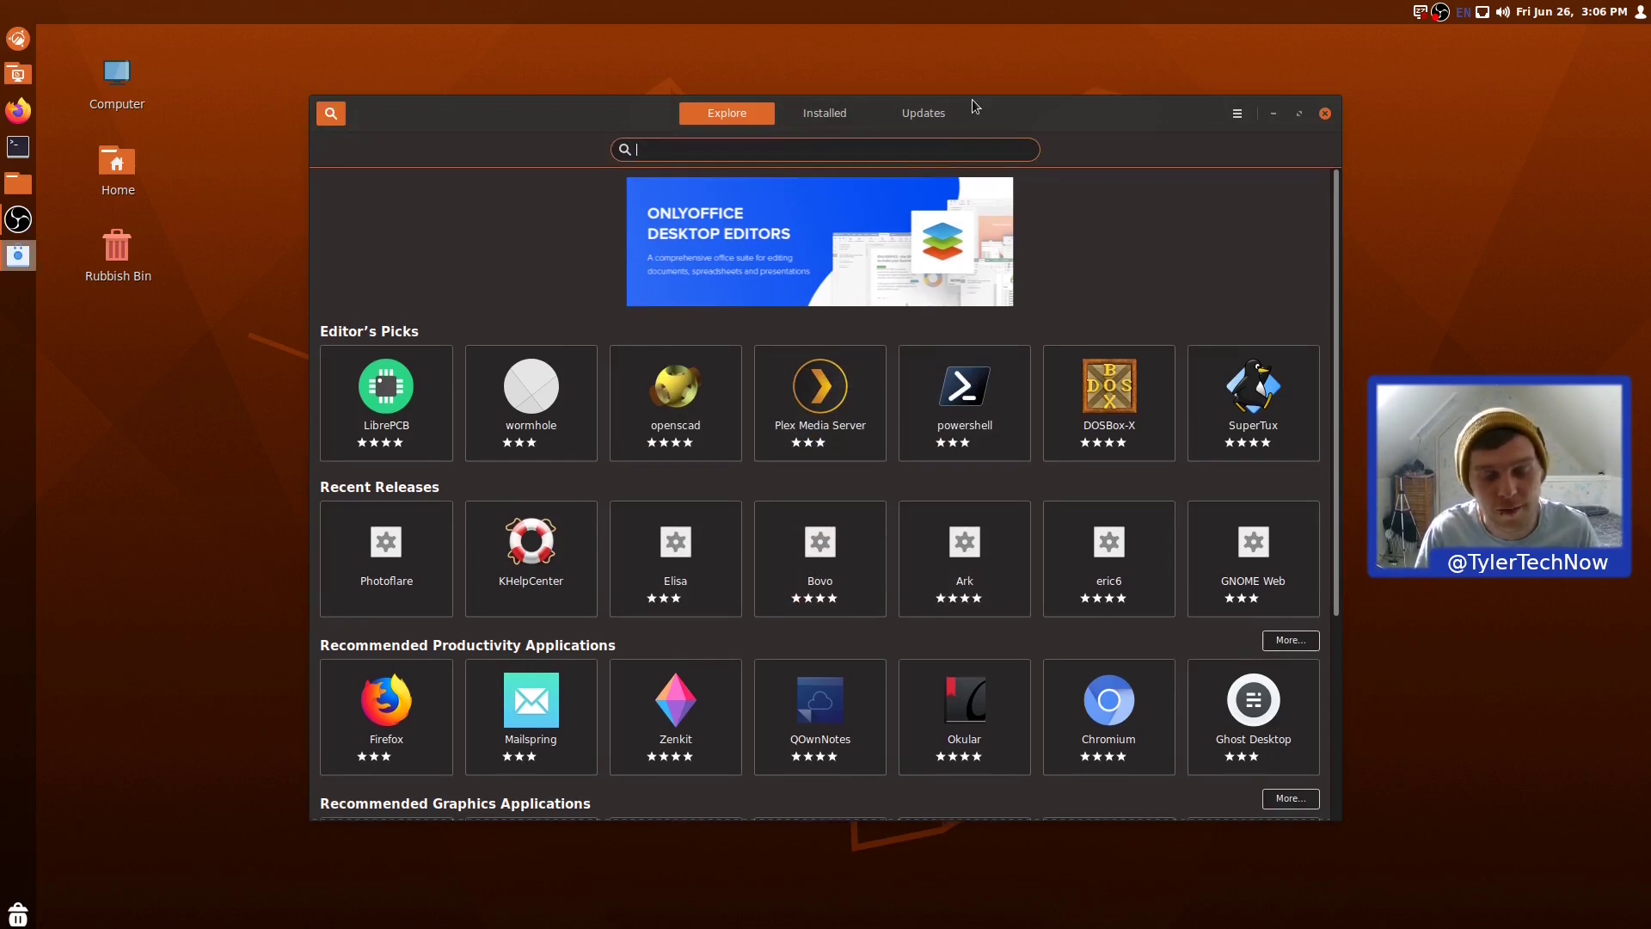
text(kdenlive)
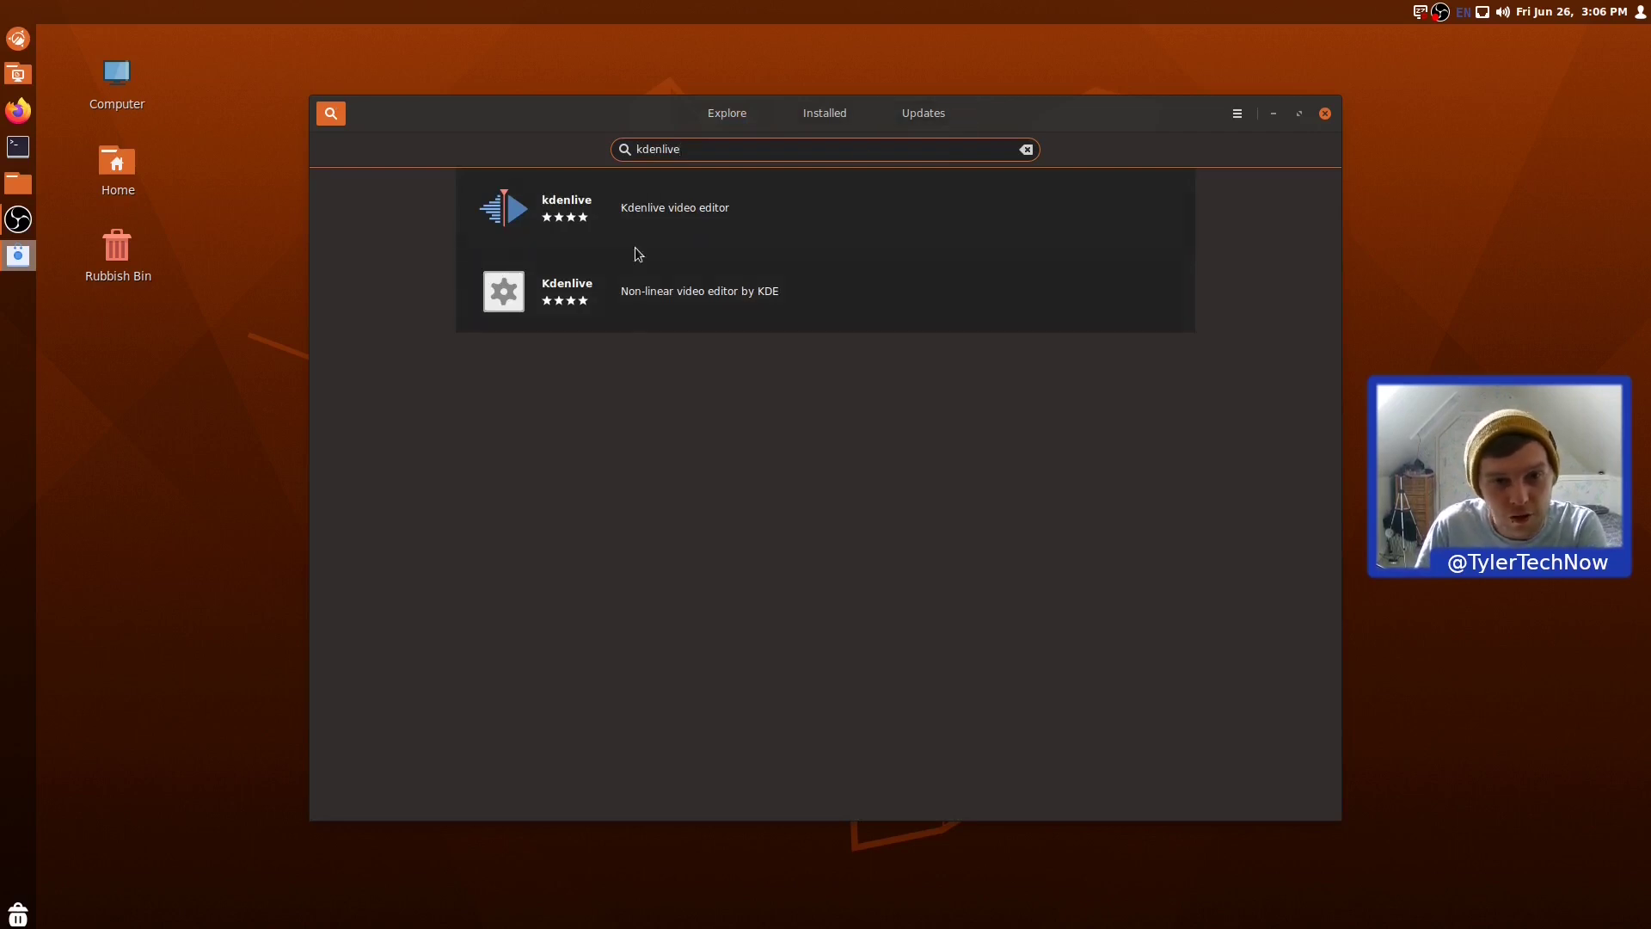
click(651, 235)
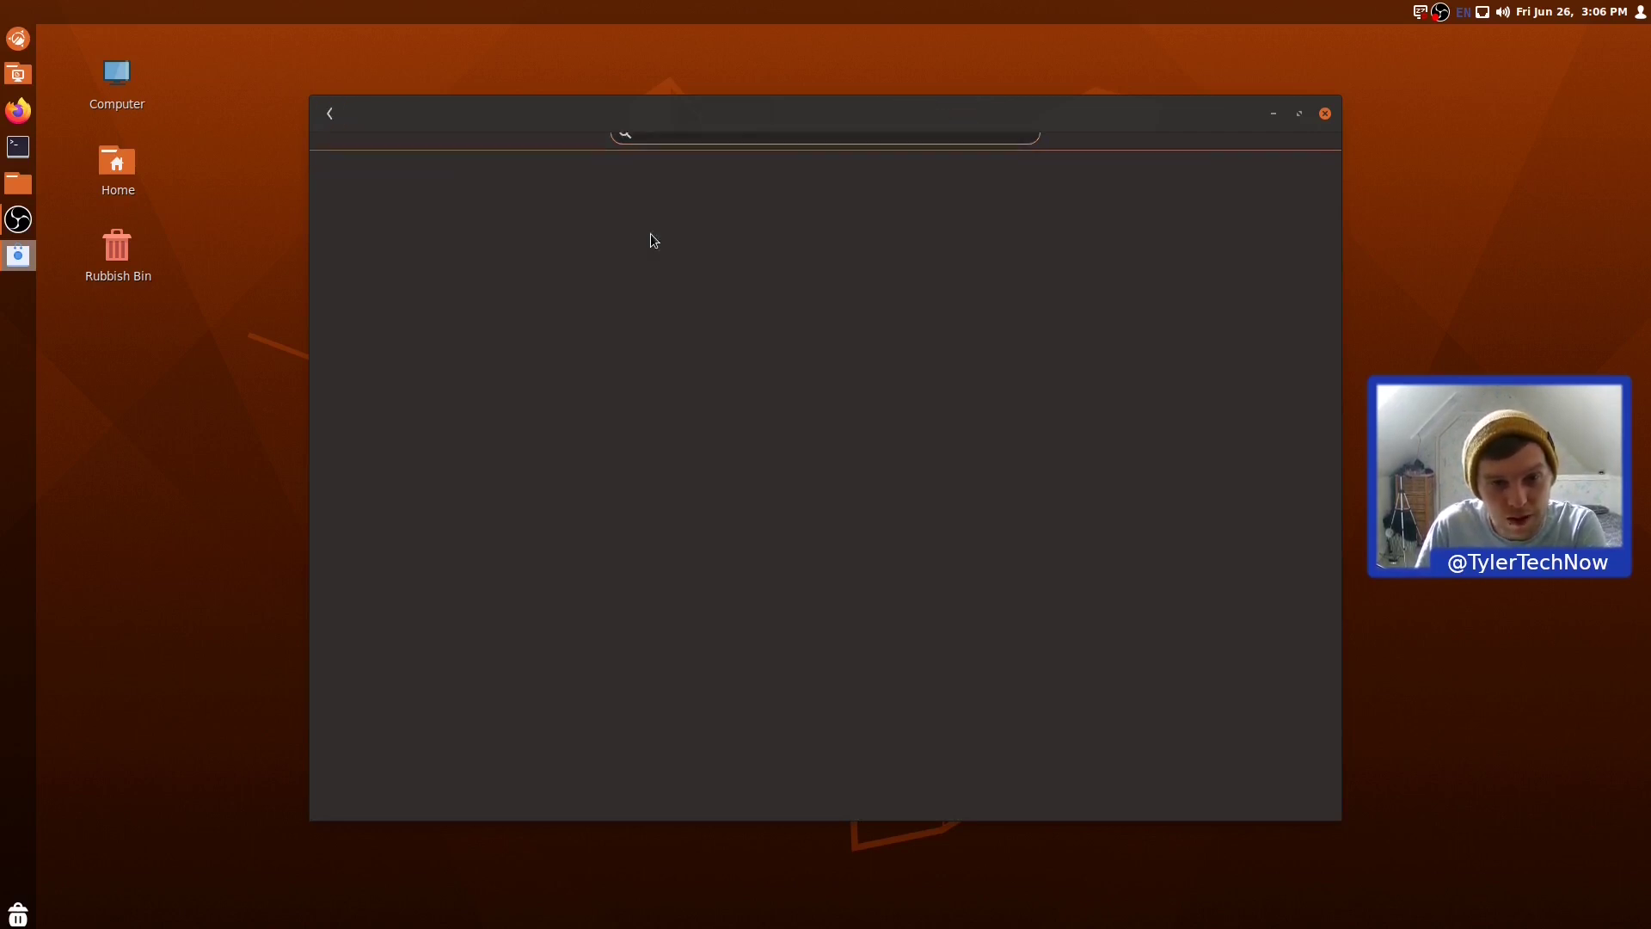
scroll(951, 417, down, 5)
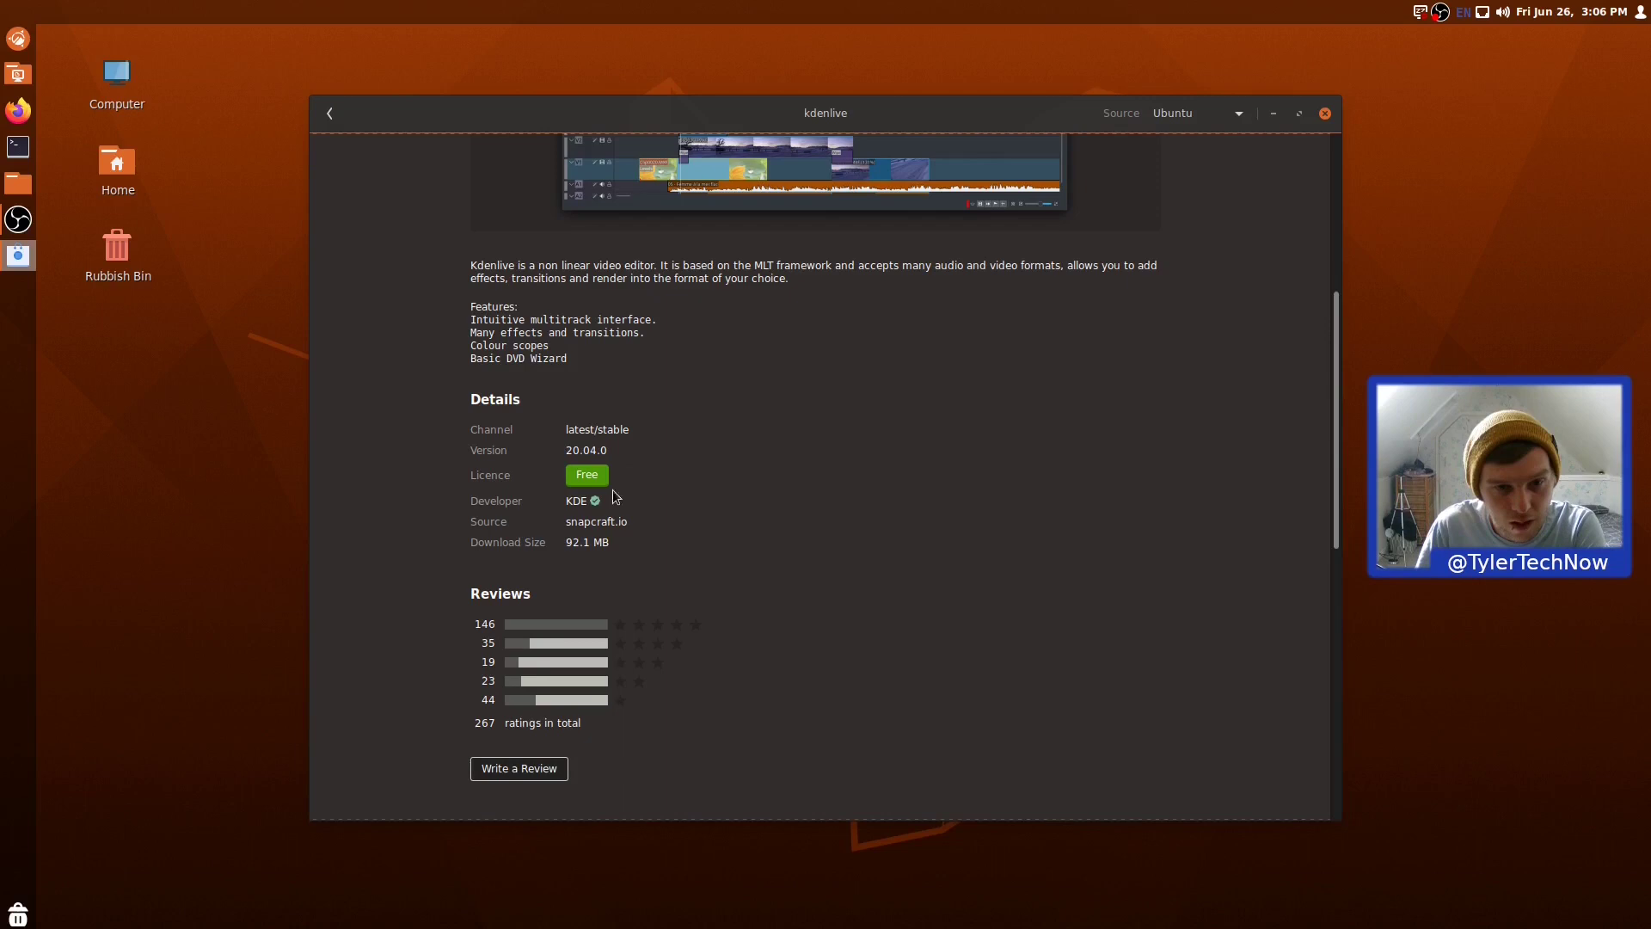
drag(652, 522, 558, 523)
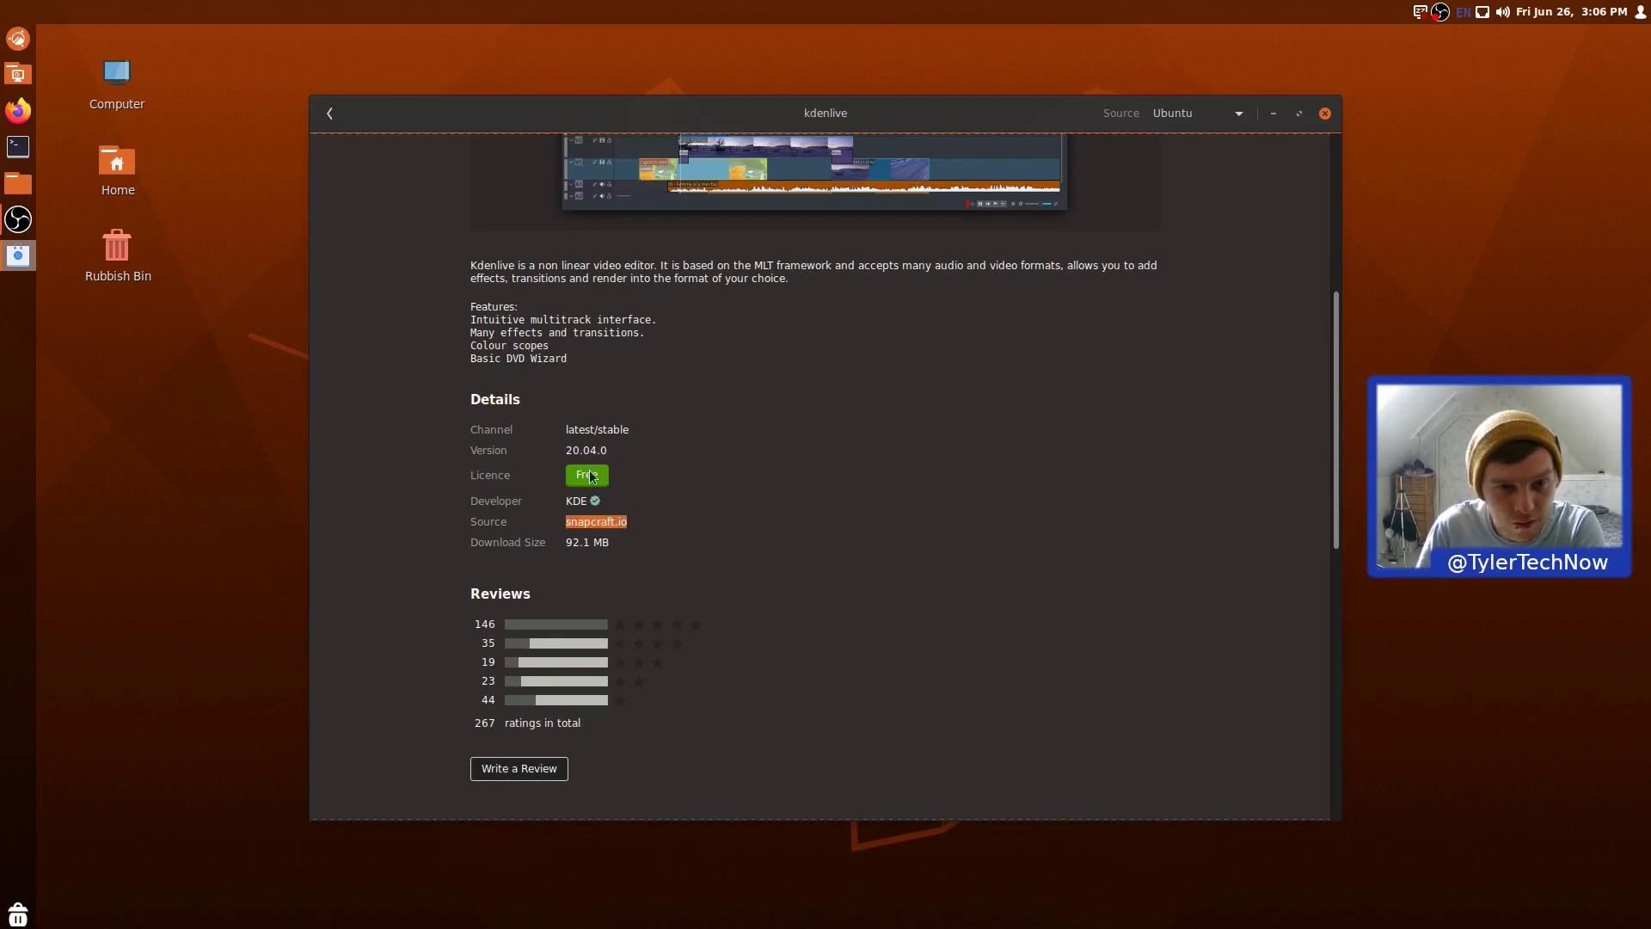
click(330, 115)
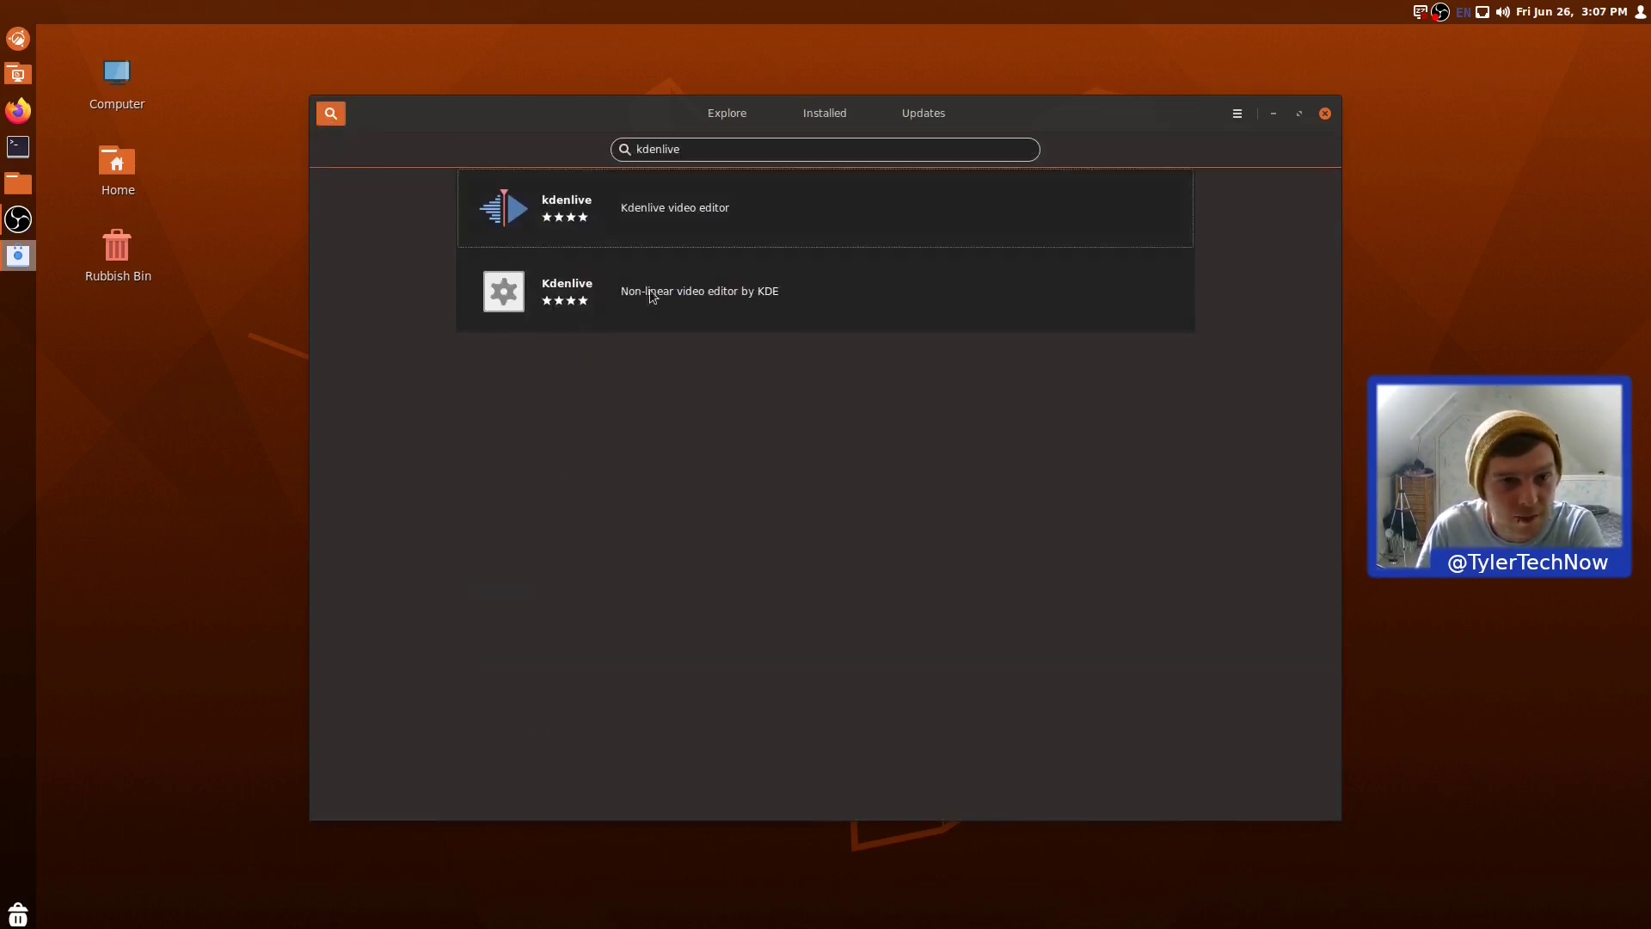
Inspect the second Kdenlive result's ubuntu-groovy-universe source, then return to the results.
click(663, 309)
scroll(860, 378, down, 3)
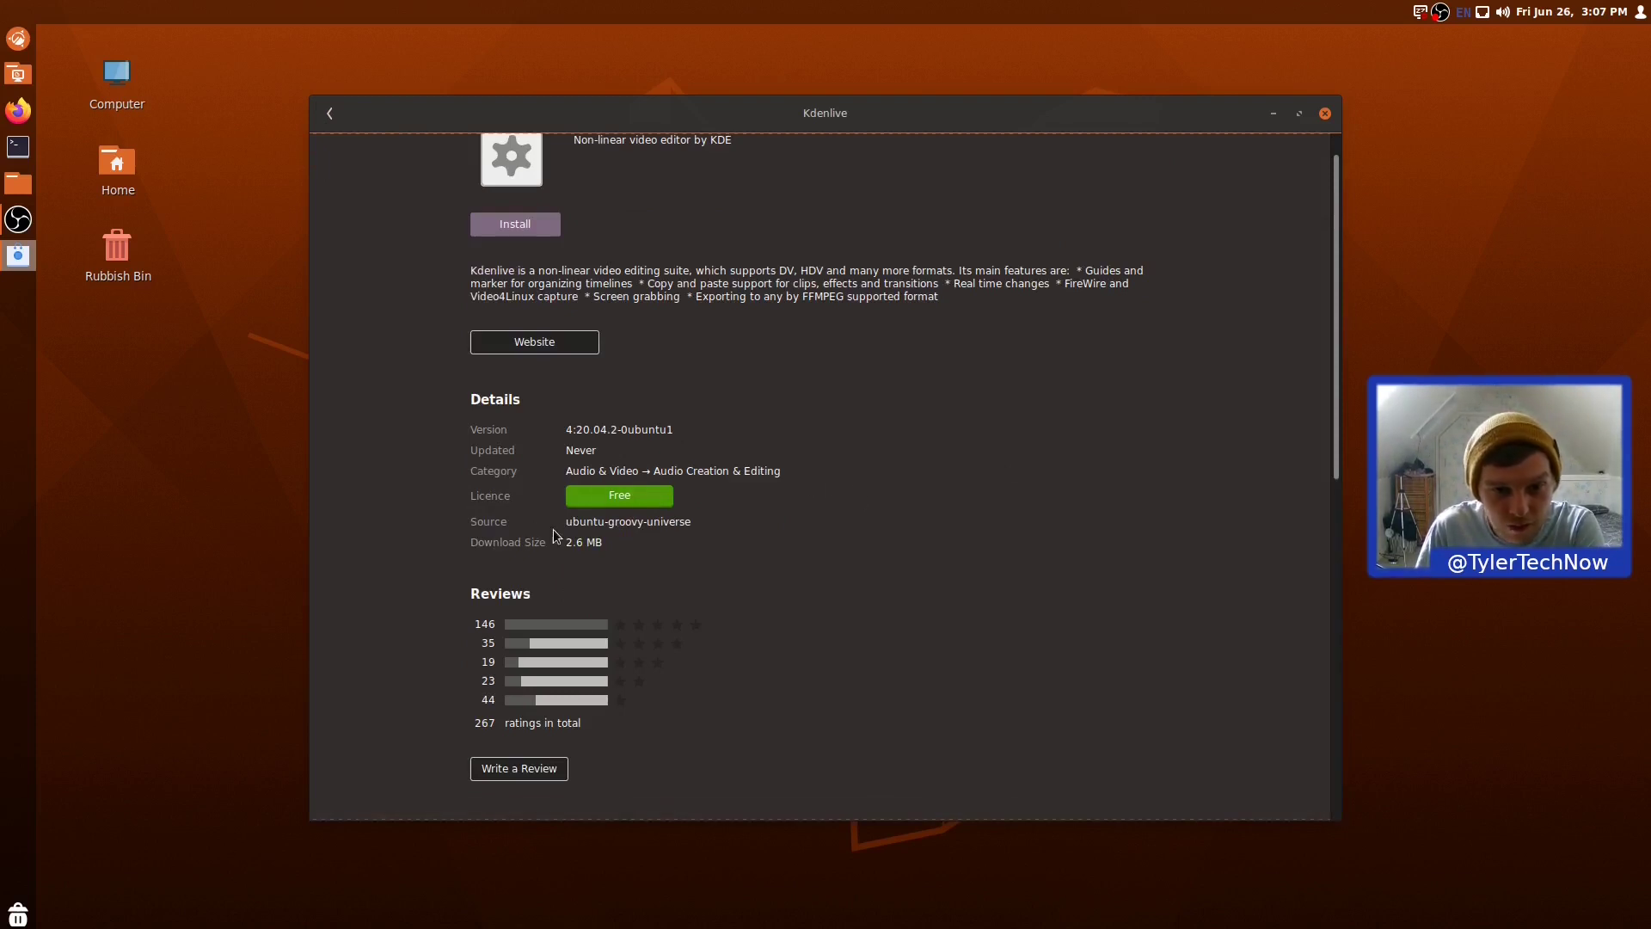
drag(716, 526, 553, 527)
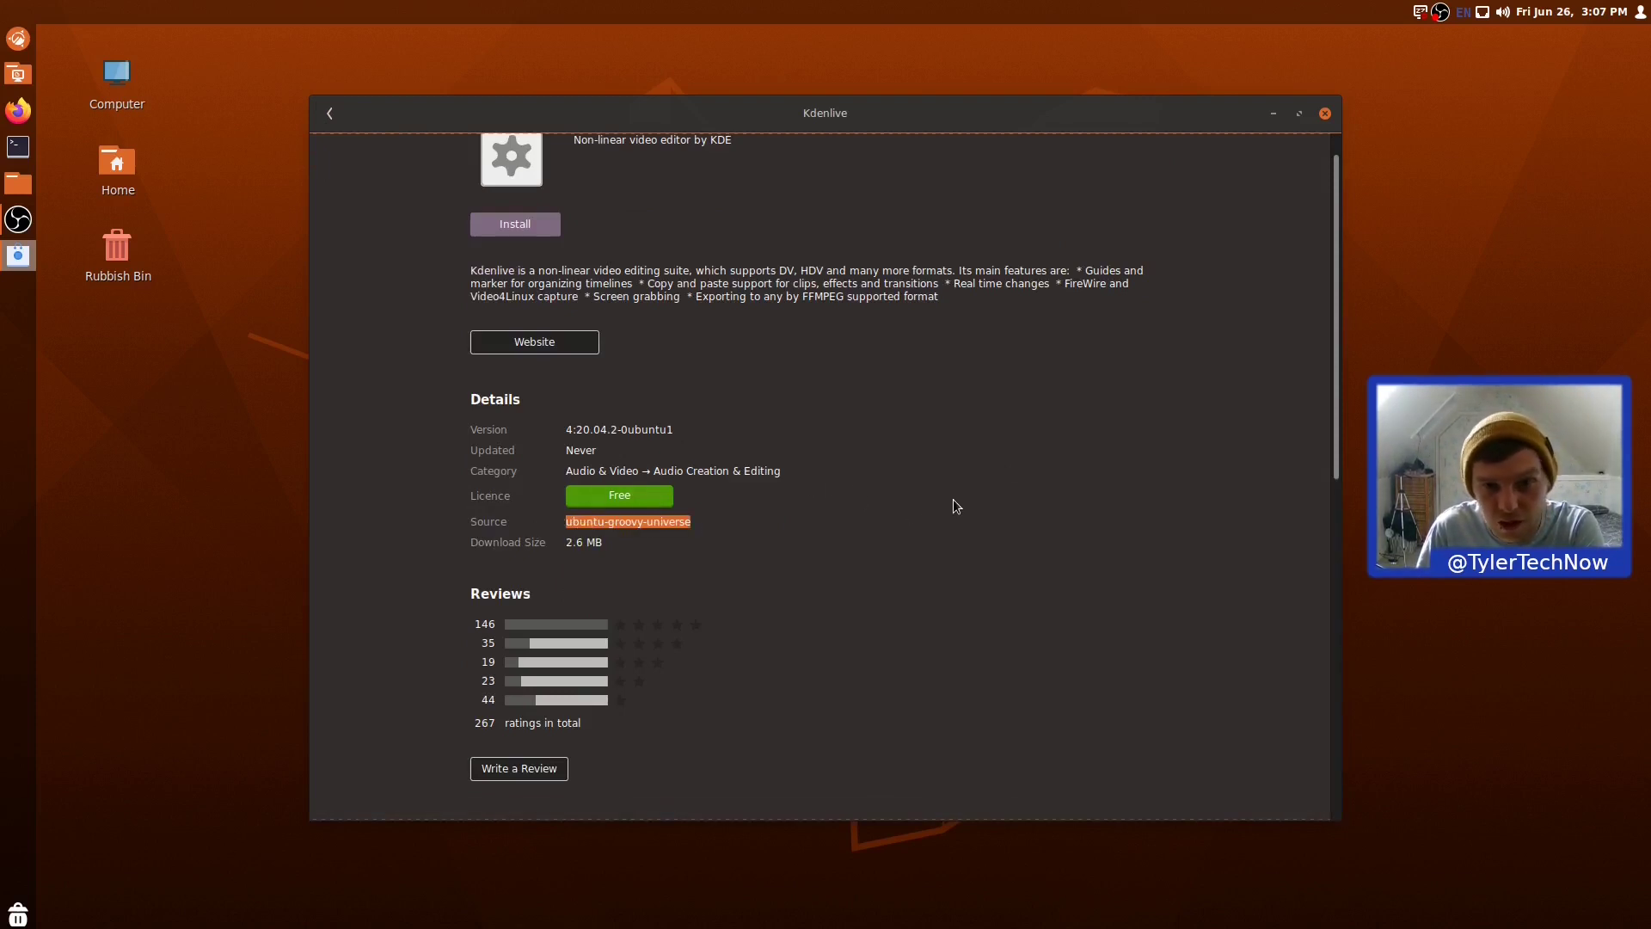
scroll(477, 193, up, 1)
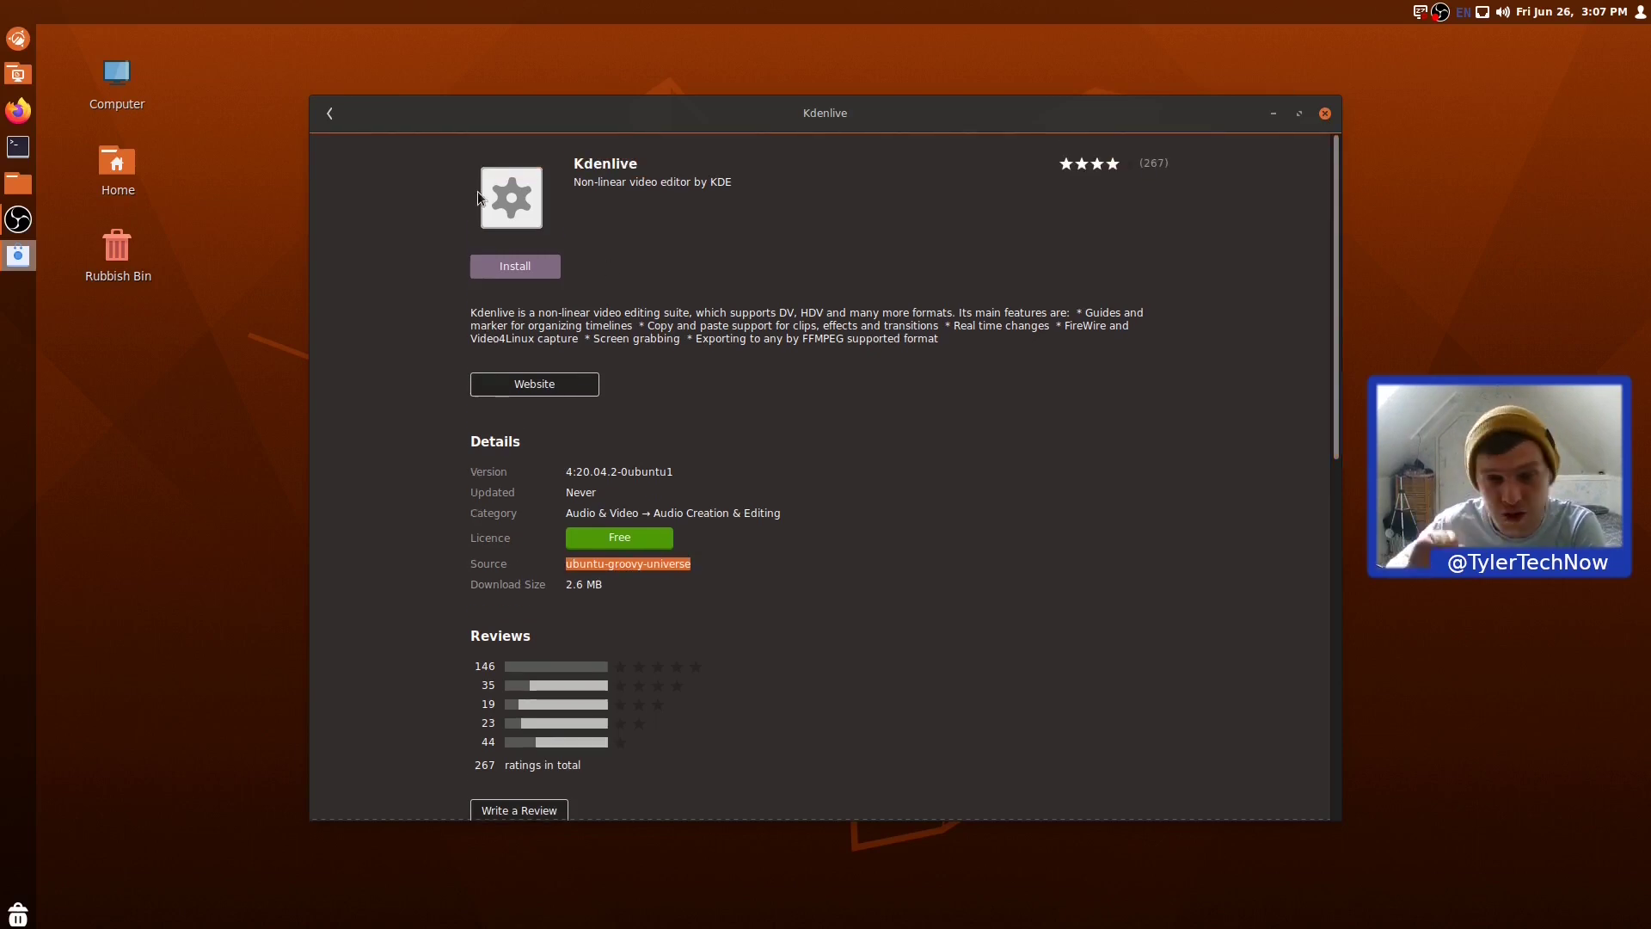
click(330, 116)
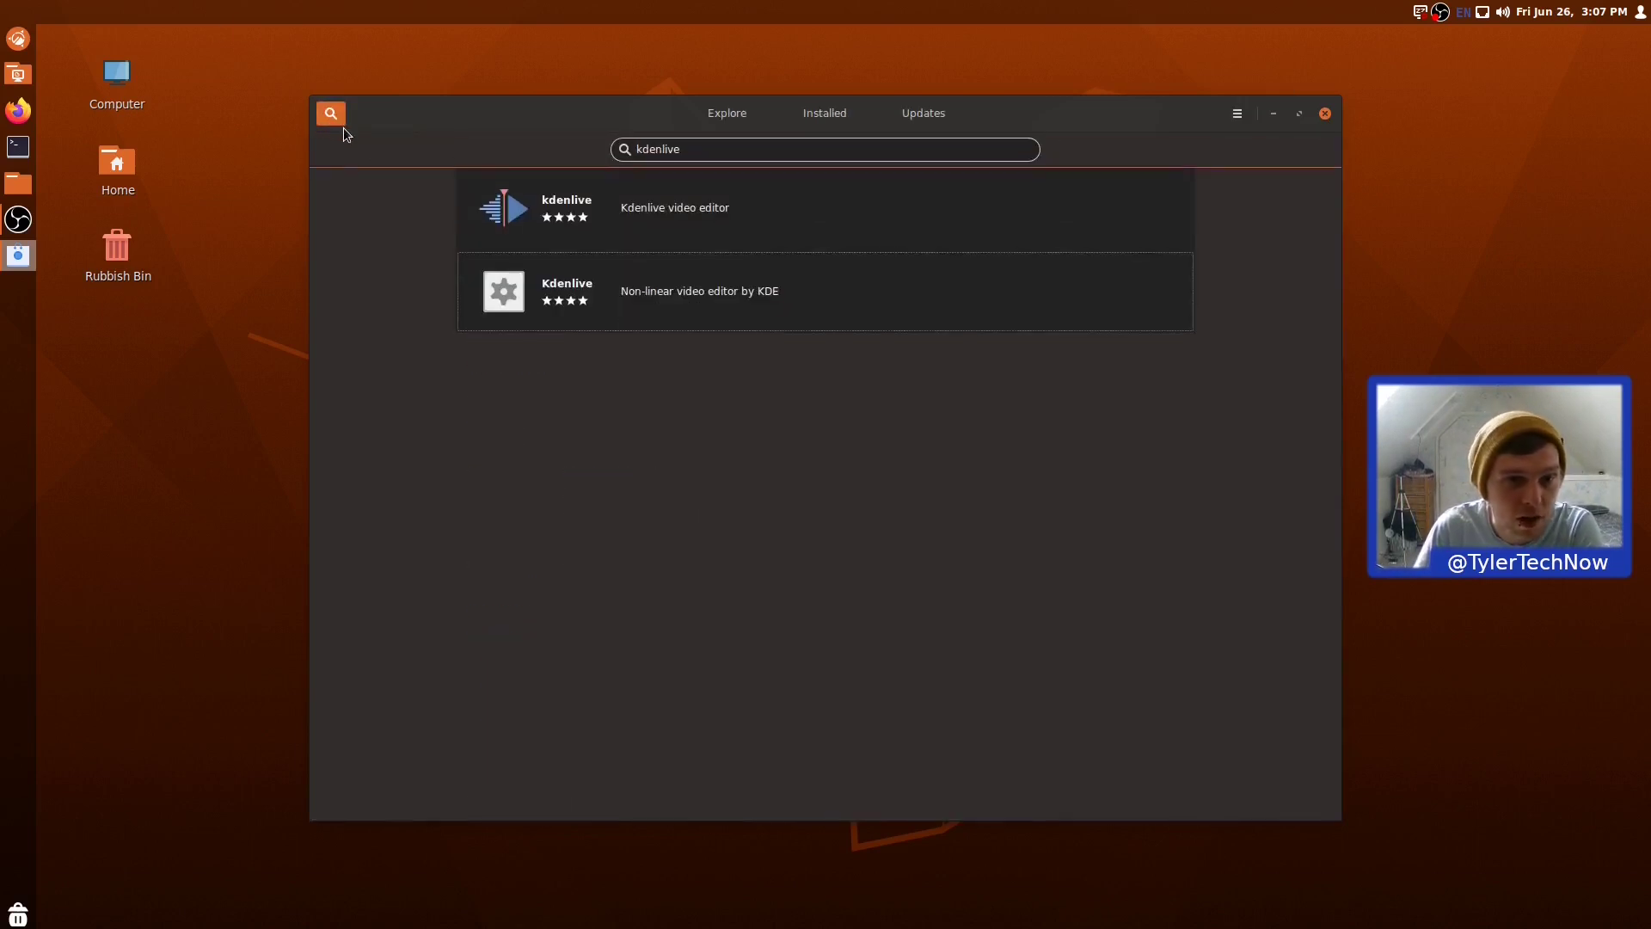
Install kdenlive from its details page with the account password, and check its available sources.
click(699, 233)
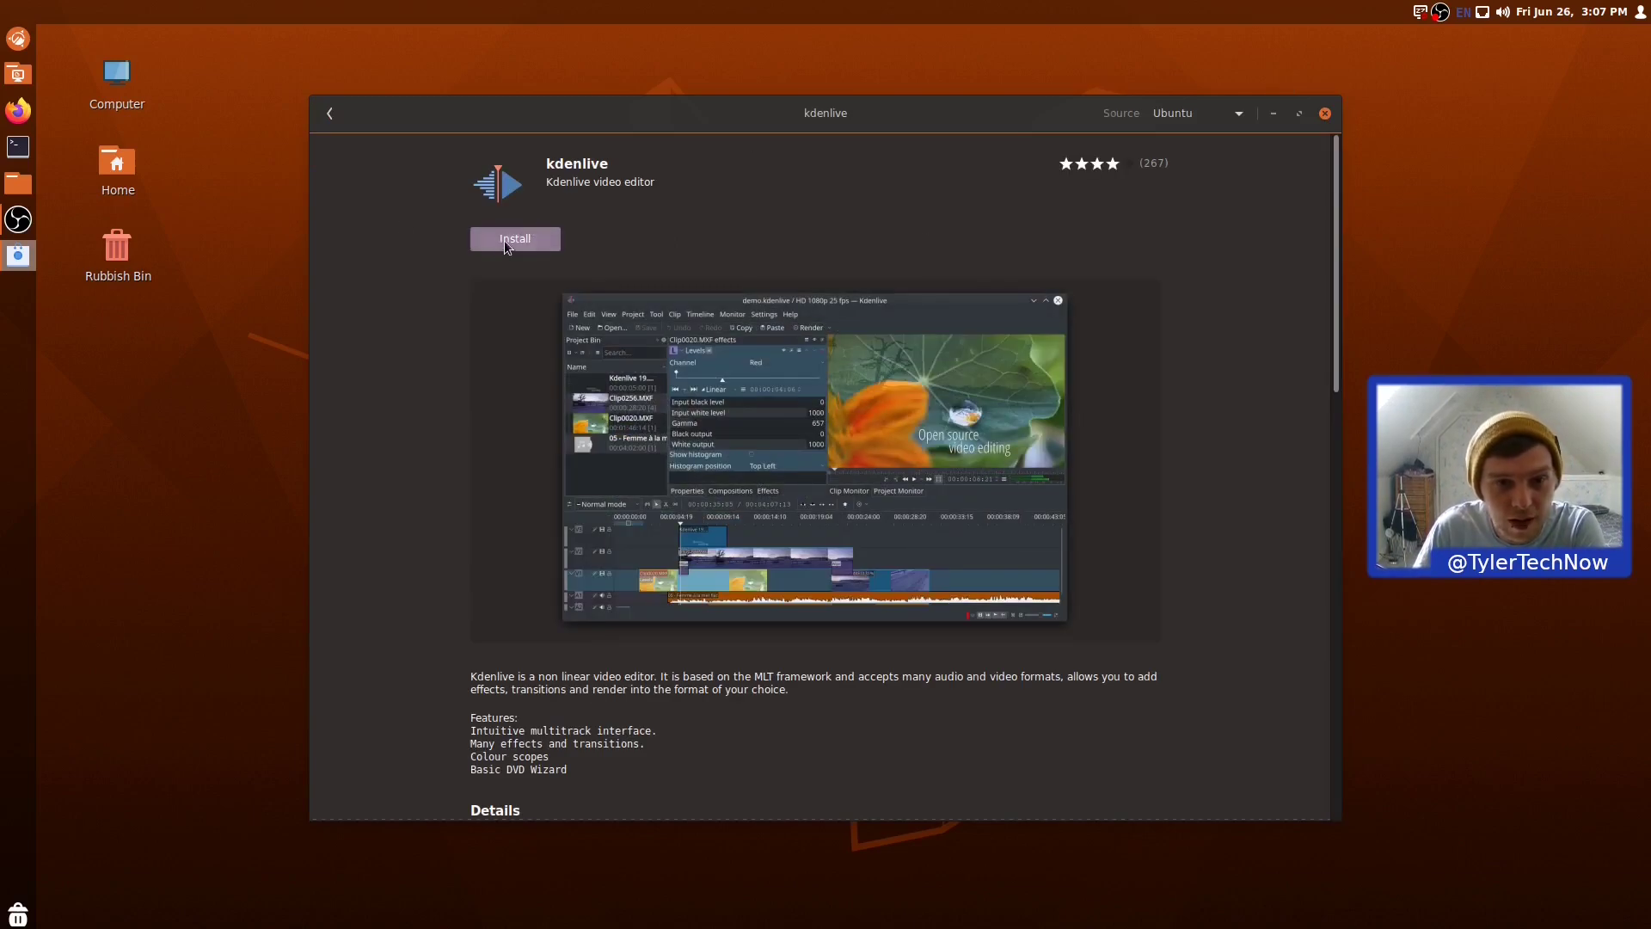
scroll(1020, 370, down, 5)
scroll(1019, 370, up, 5)
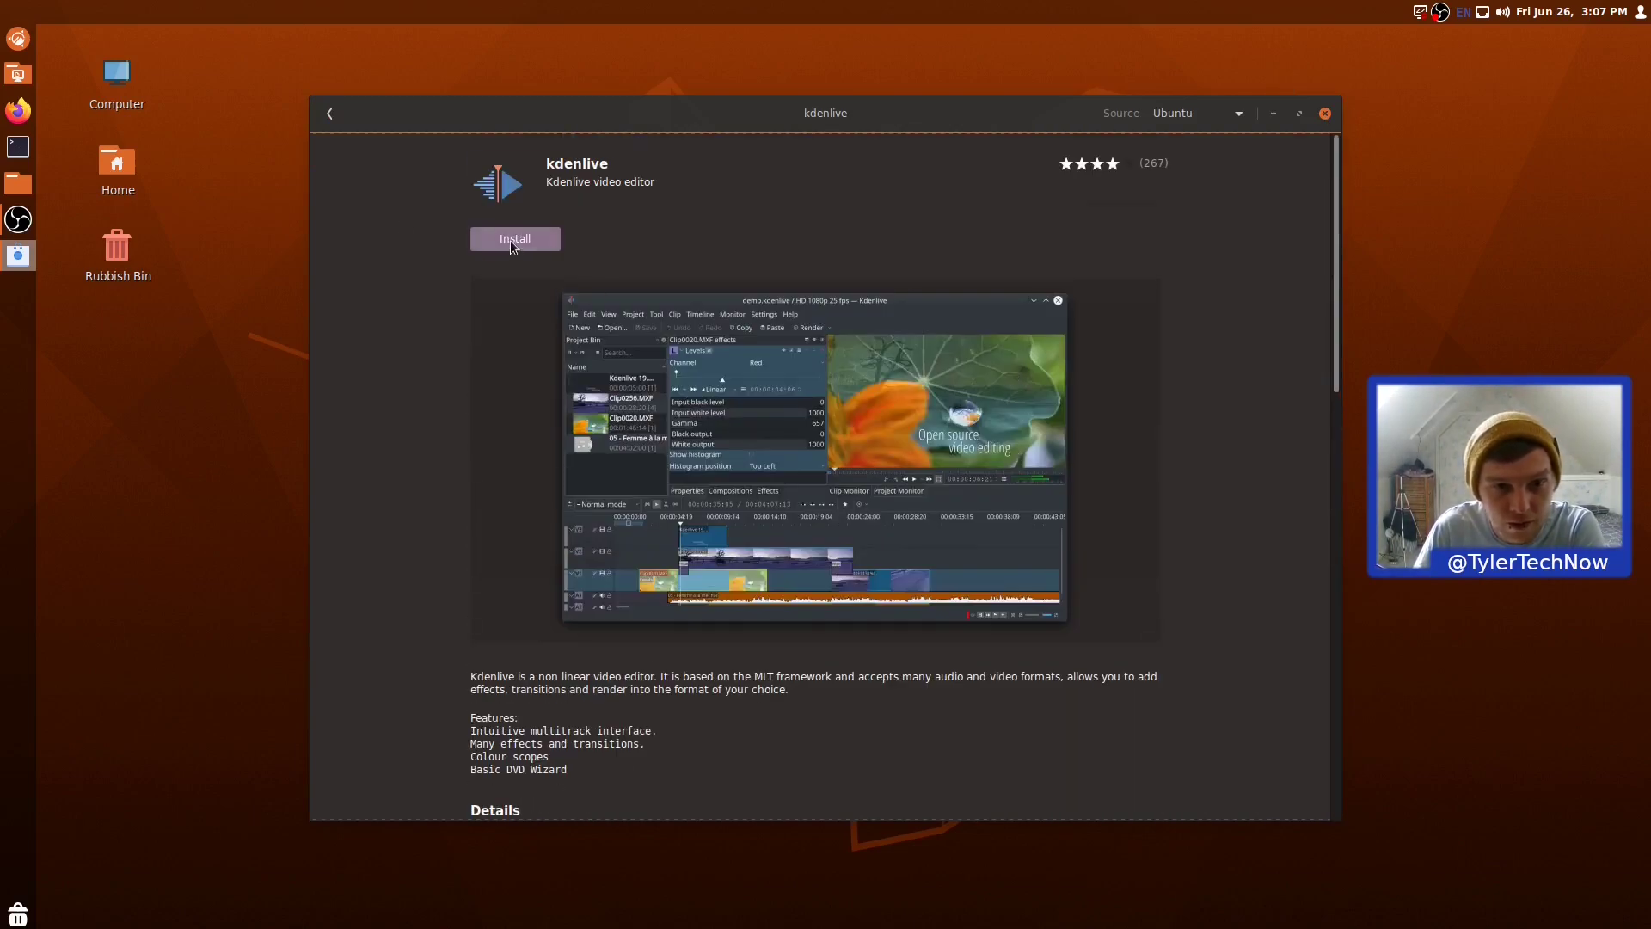
click(512, 243)
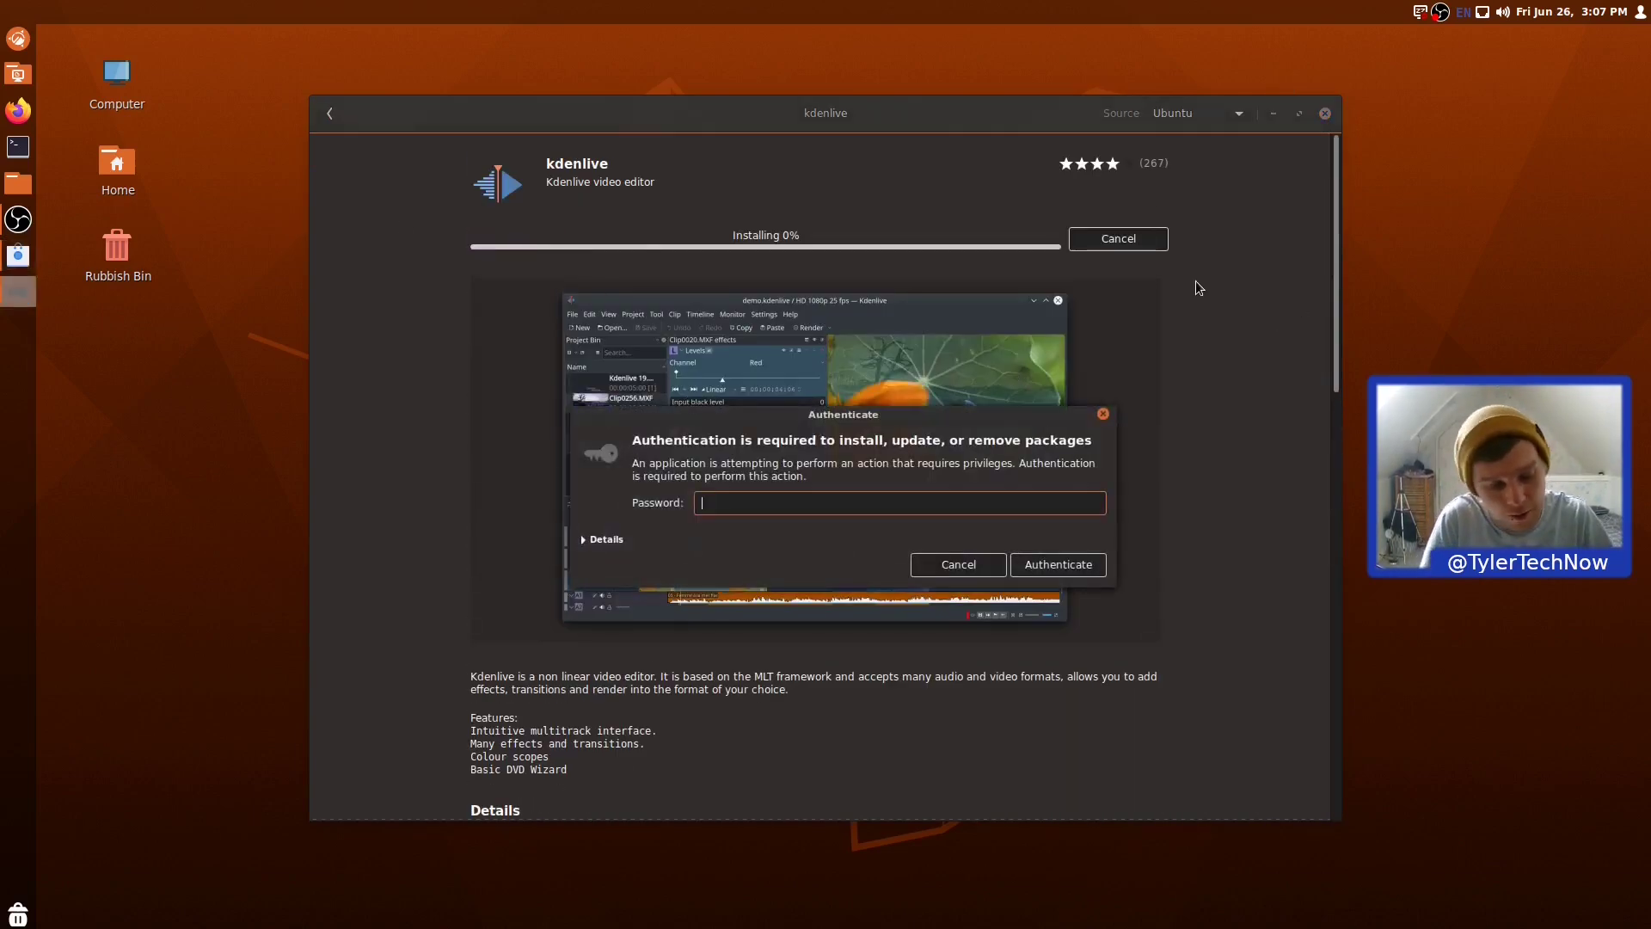
text(*********)
key(Return)
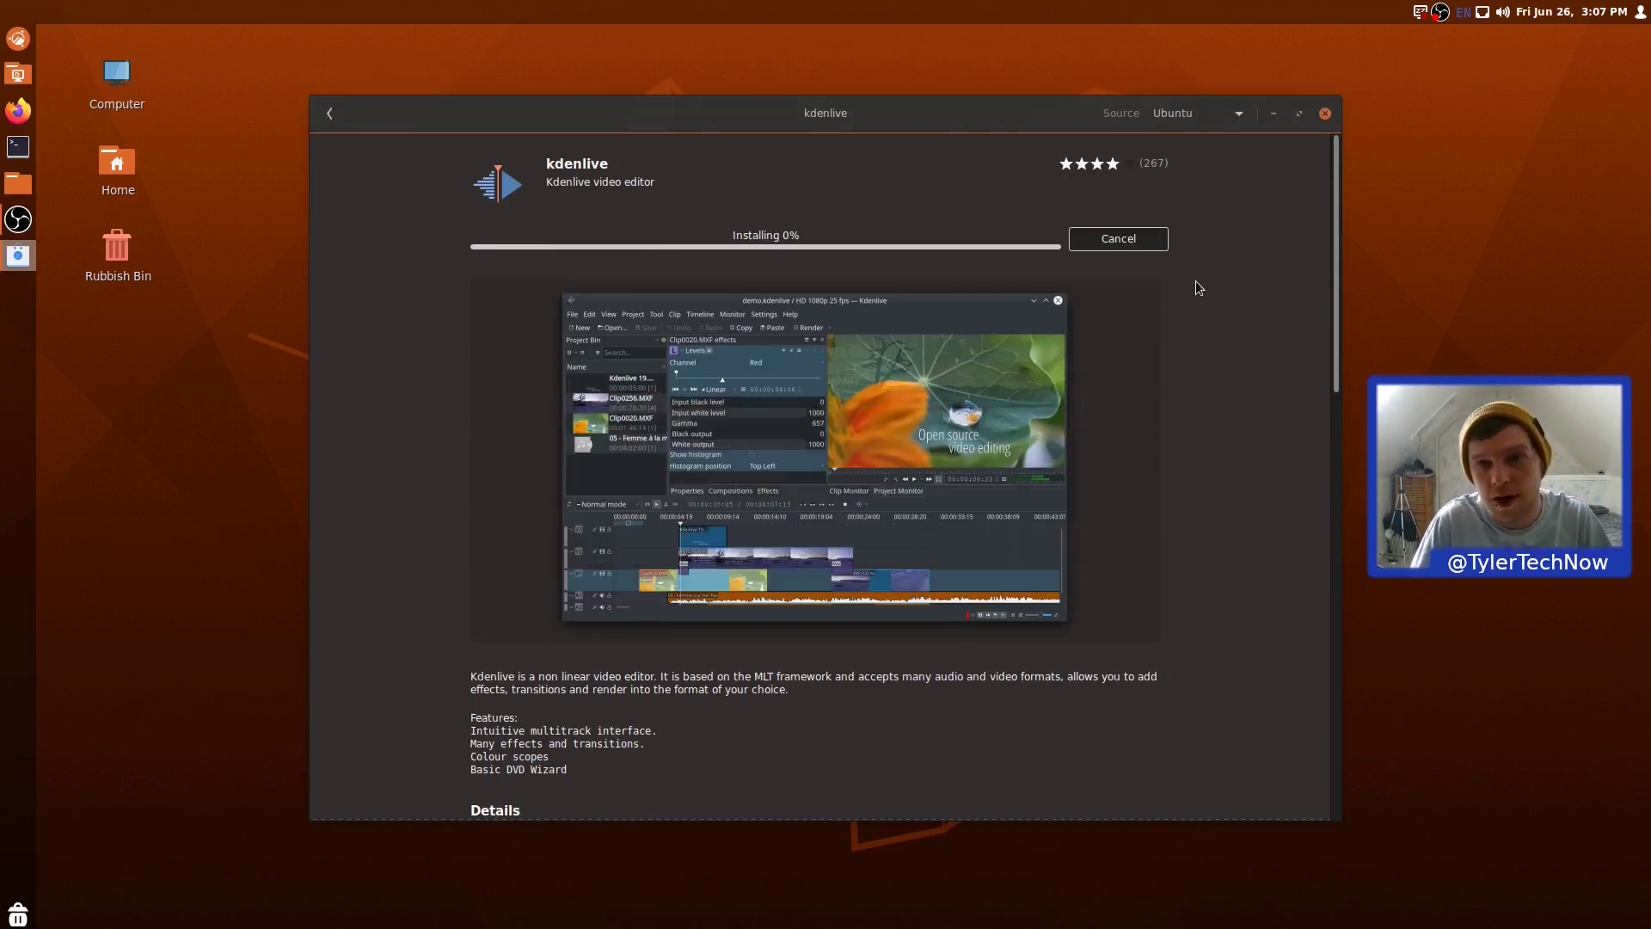
click(1236, 116)
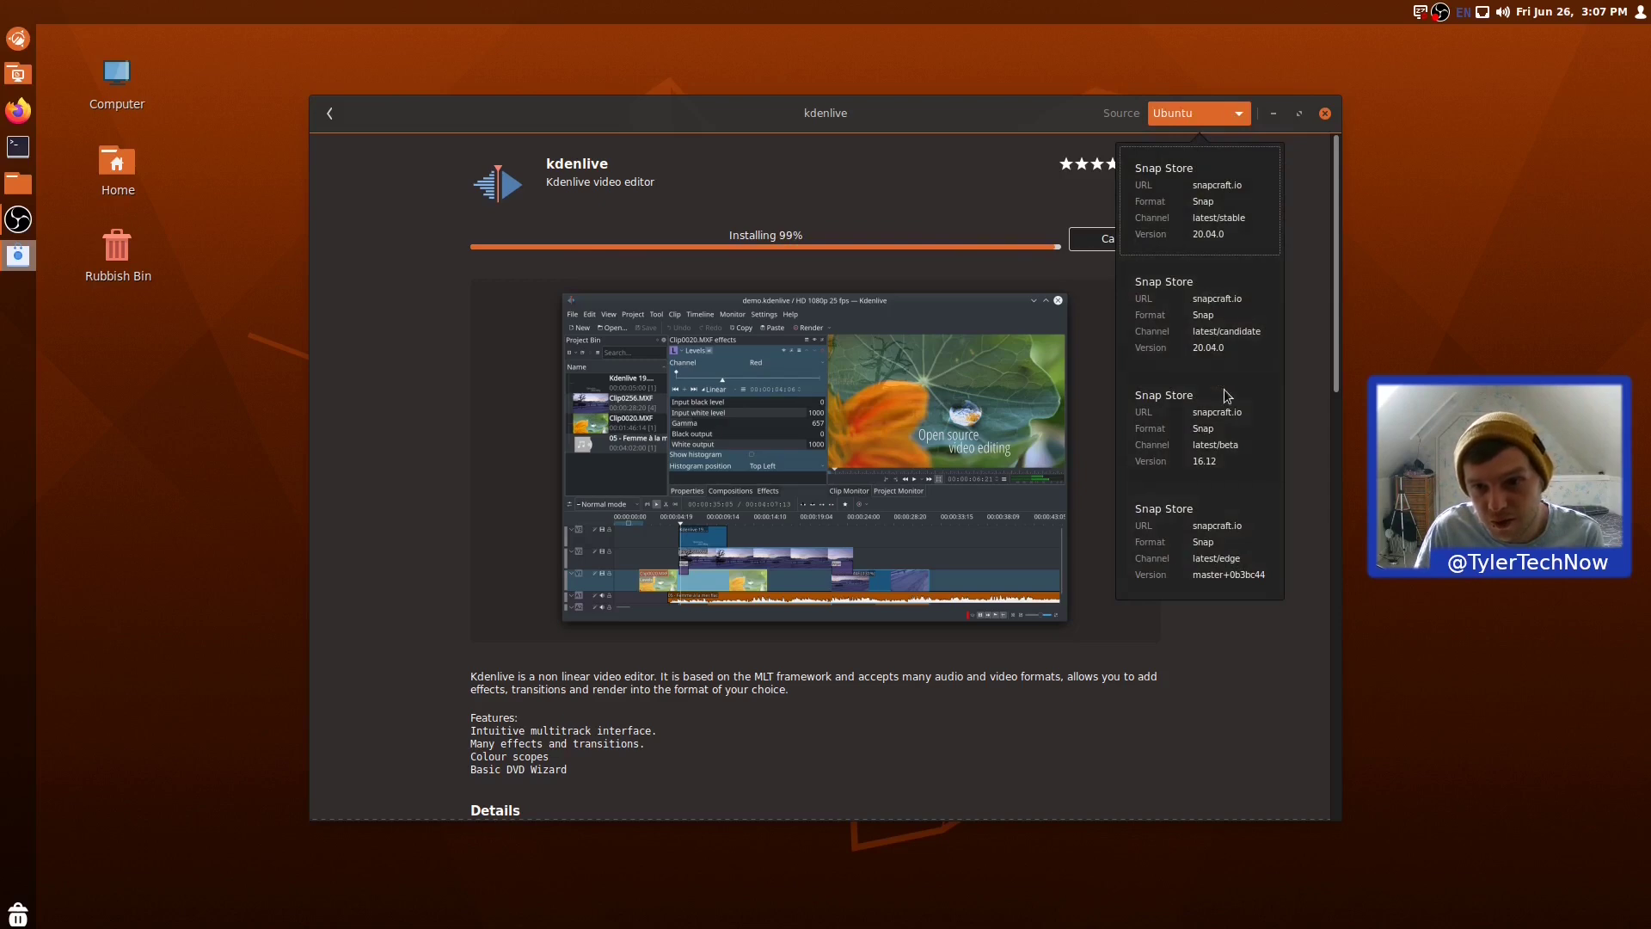
click(1272, 776)
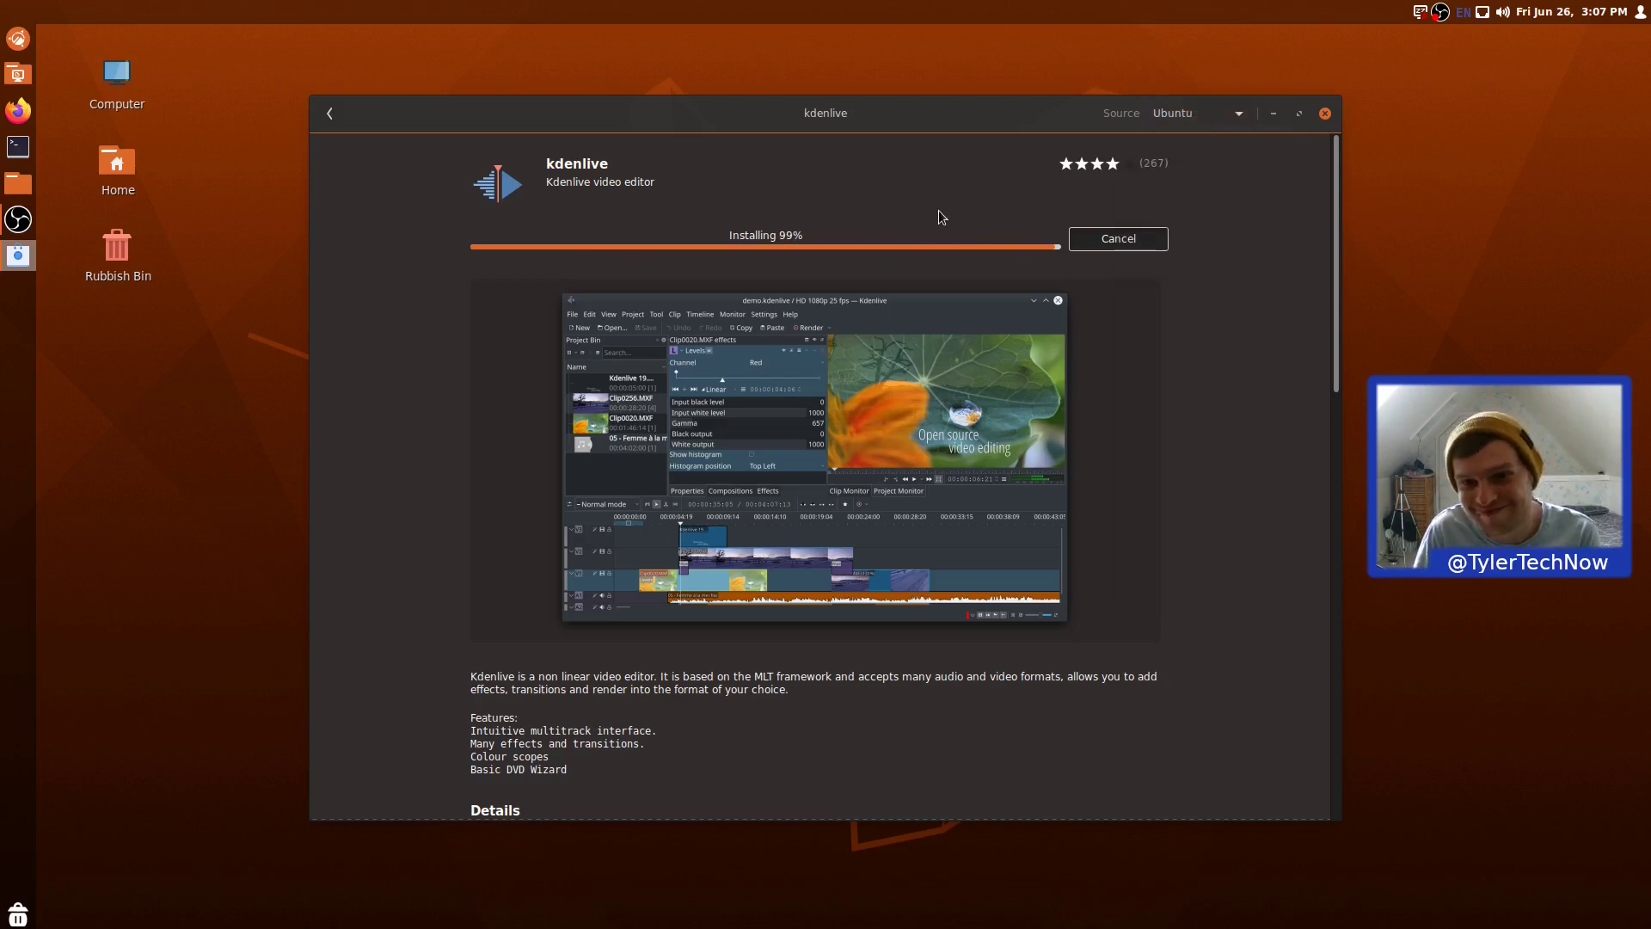
Close the Software window and browse the Games, Preferences and Accessories menu categories.
click(1274, 113)
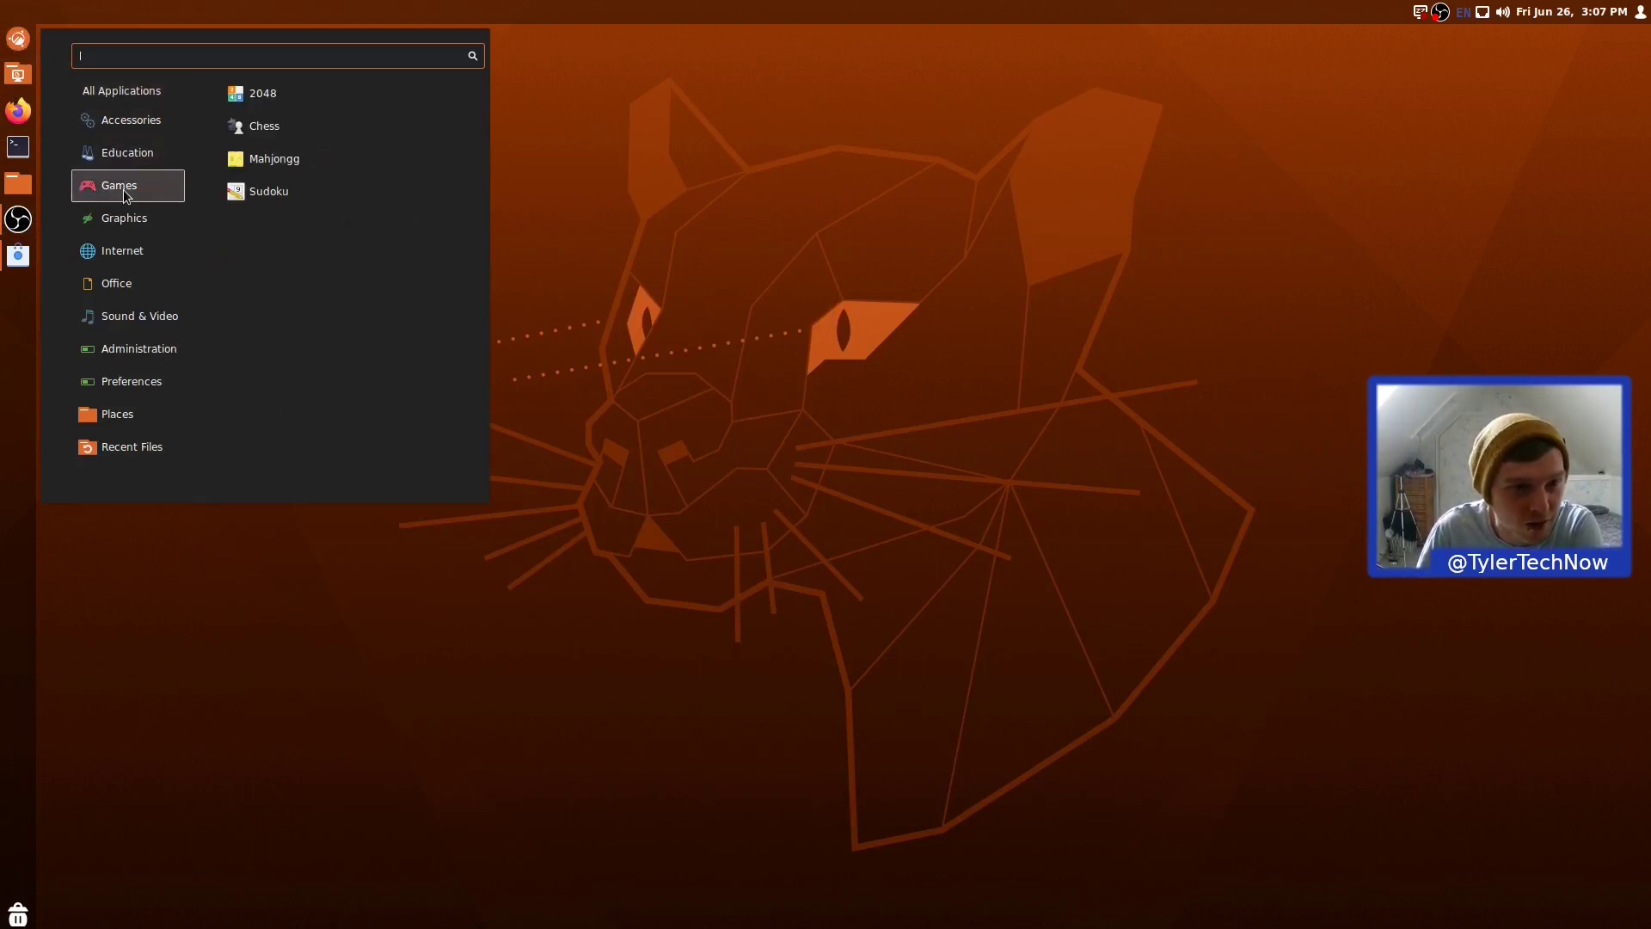
mouse_move(118, 251)
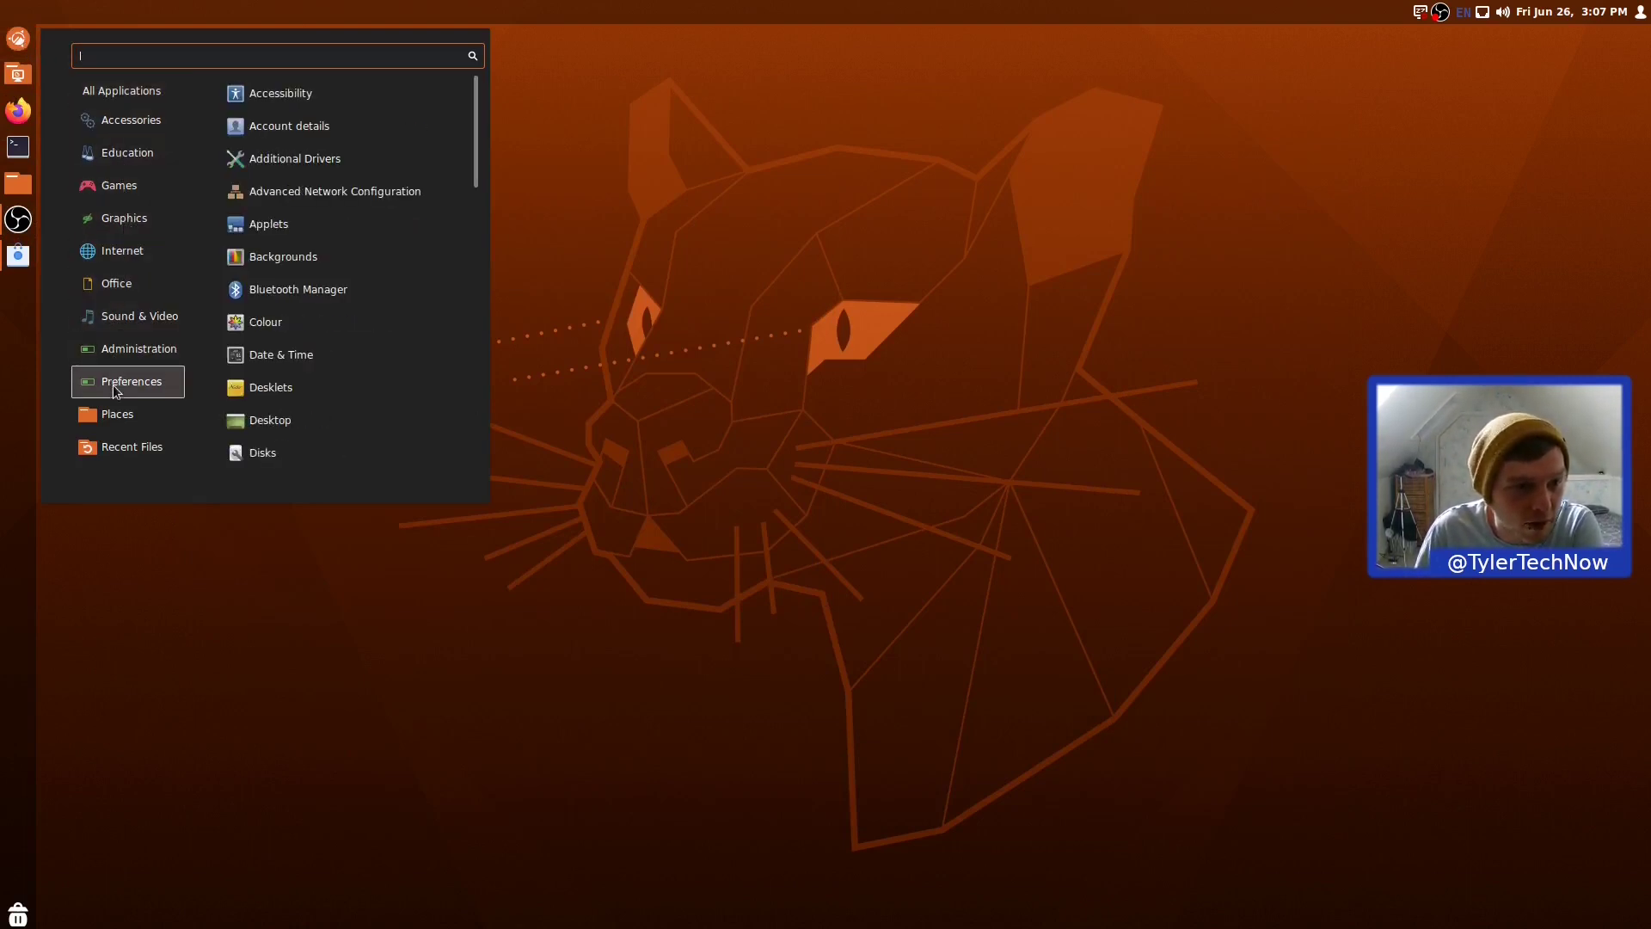
mouse_move(110, 448)
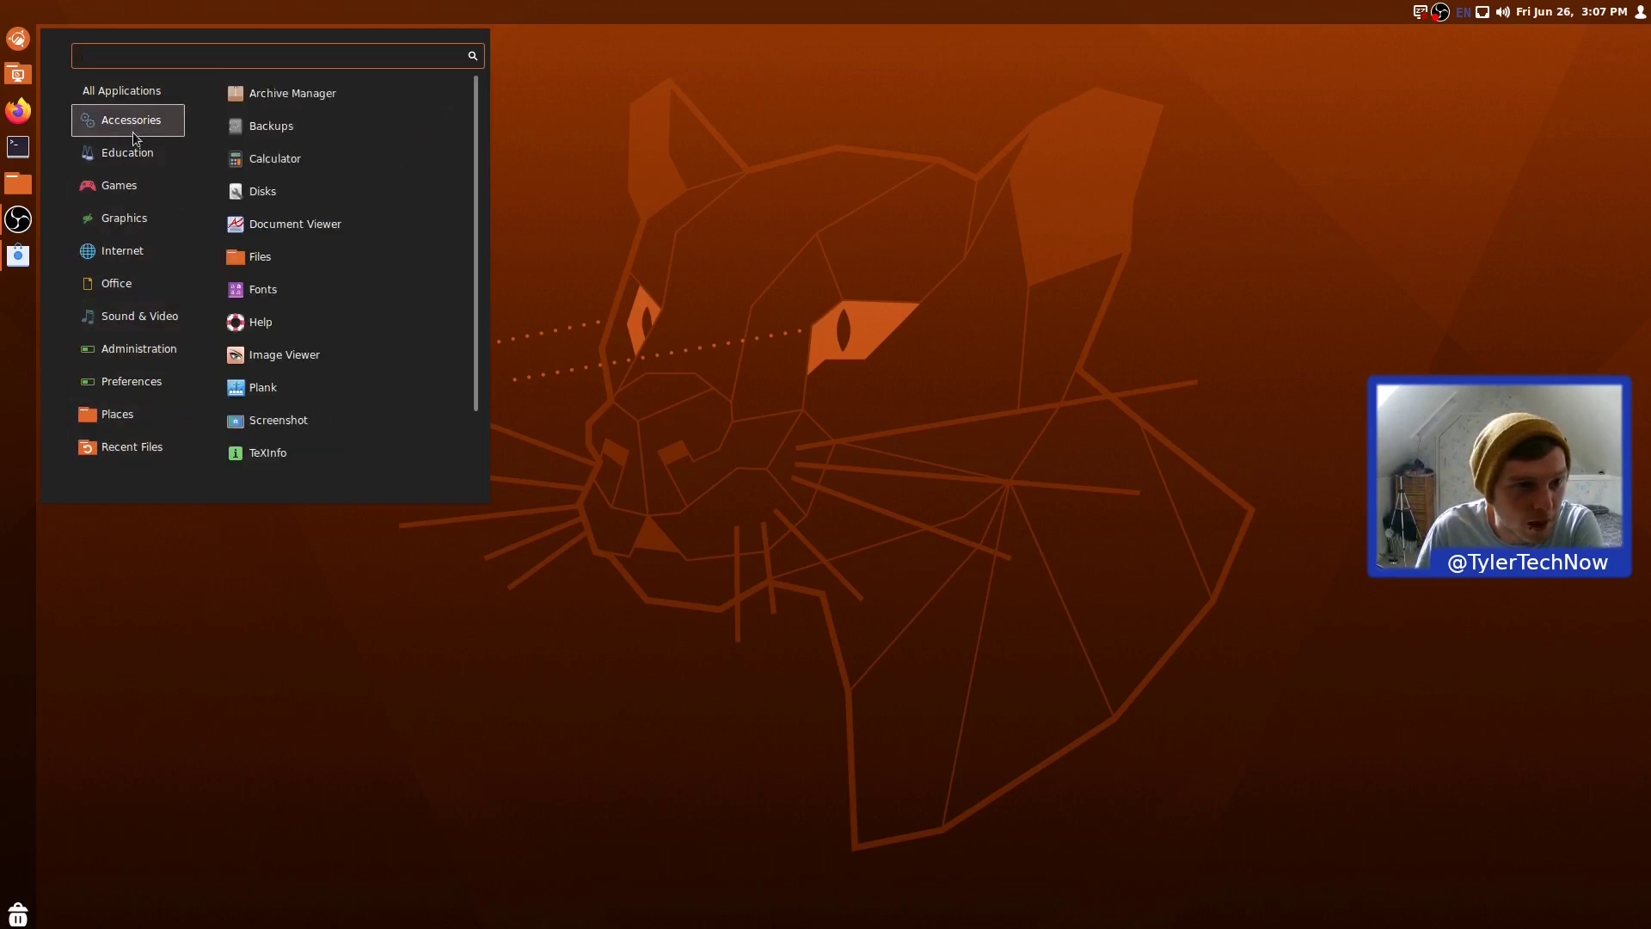
mouse_move(137, 281)
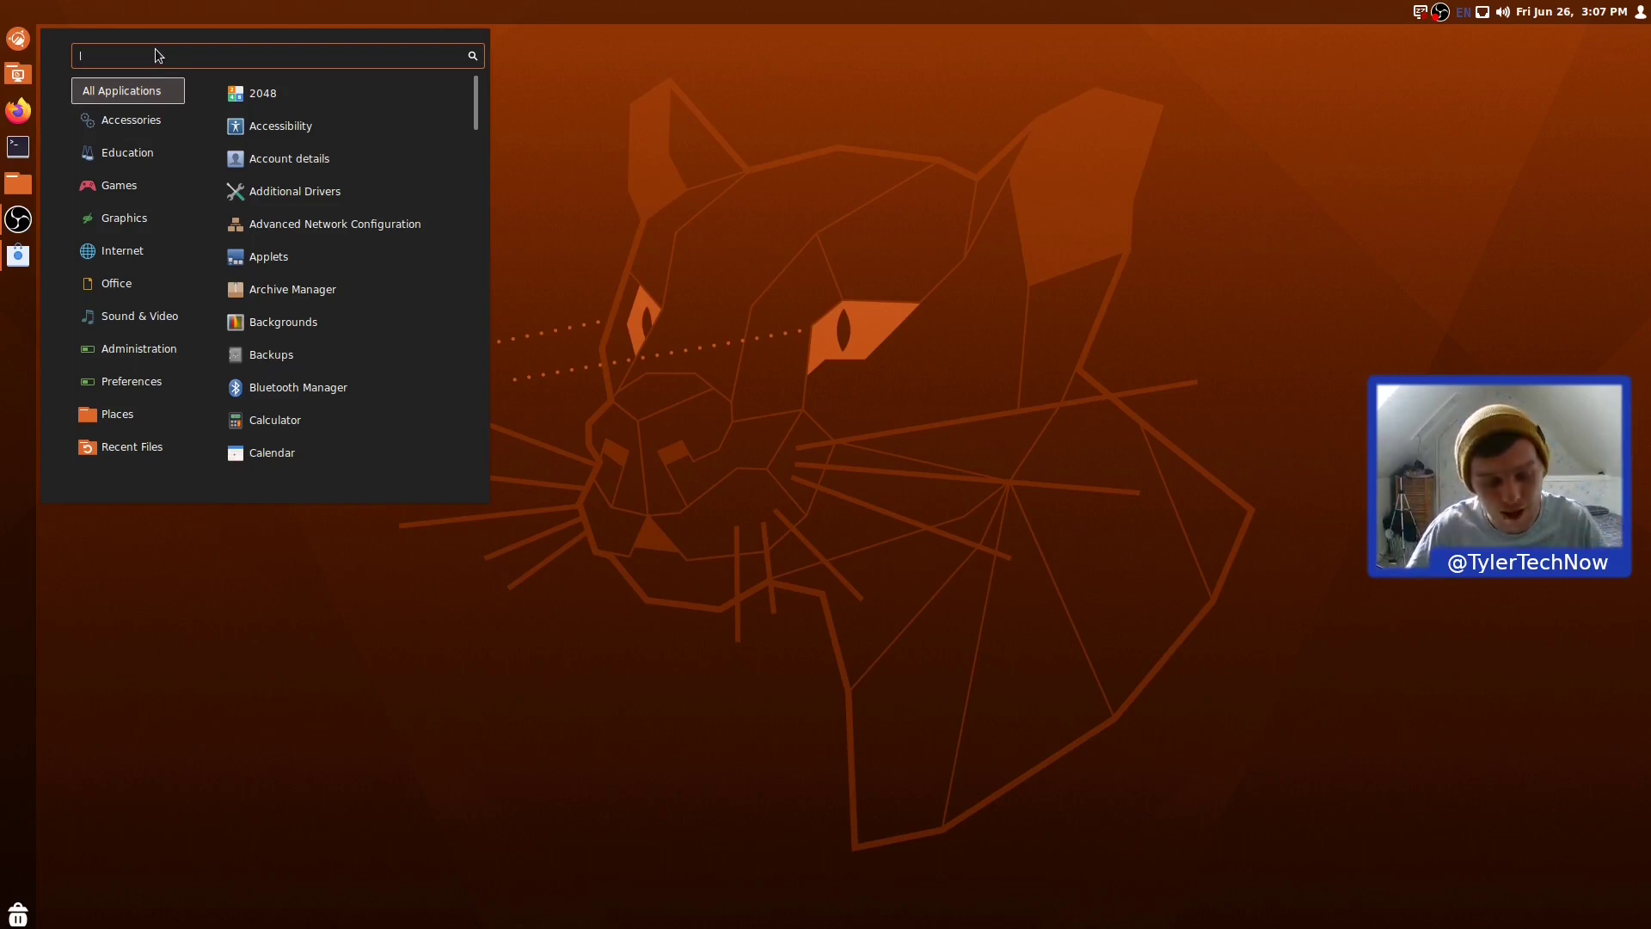
Launch Backups from a menu search for 'back' and reposition its window.
text(back)
key(Return)
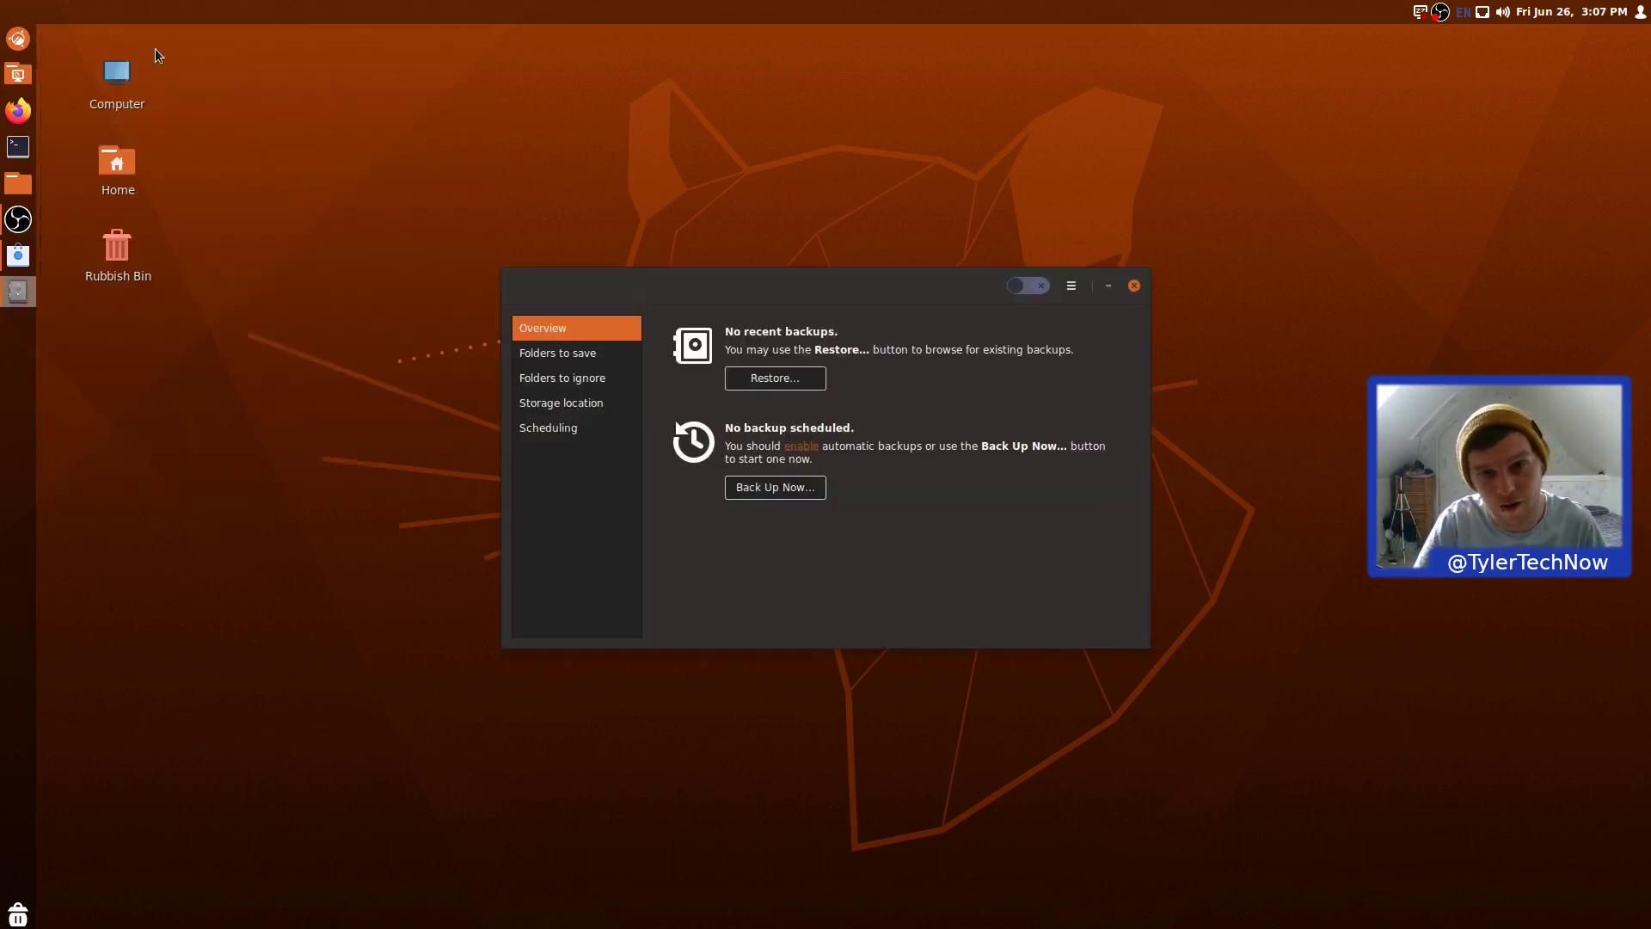
drag(887, 283, 832, 160)
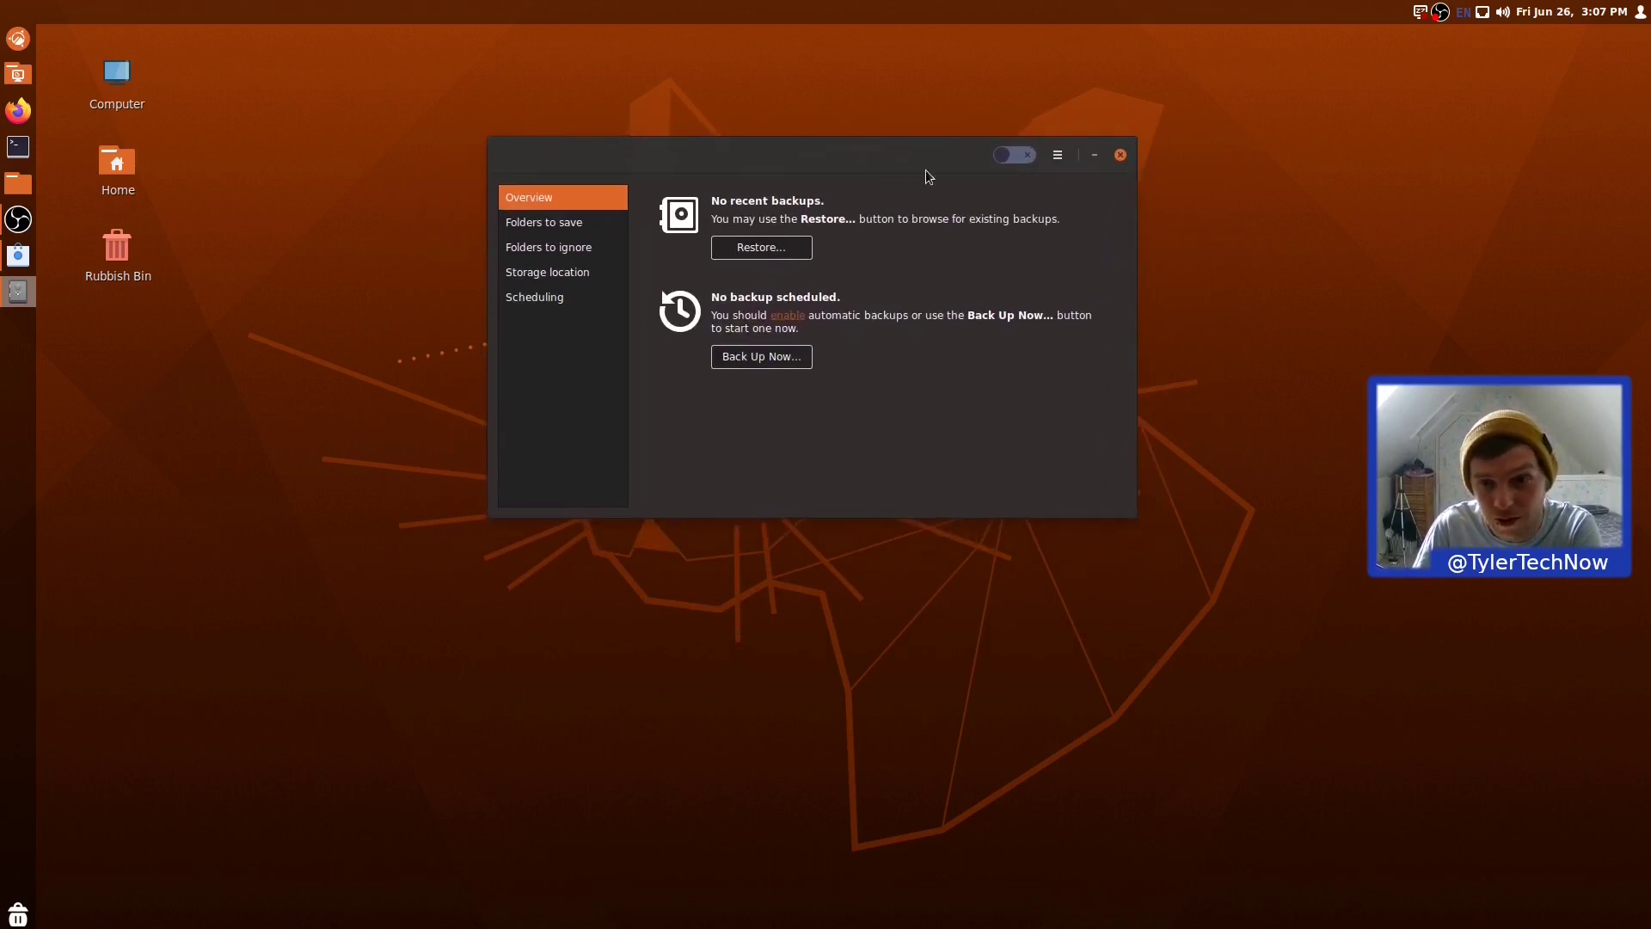
Review folders to save, folders to ignore, scheduling and Google Drive storage, then close Backups.
click(564, 272)
click(555, 222)
click(585, 247)
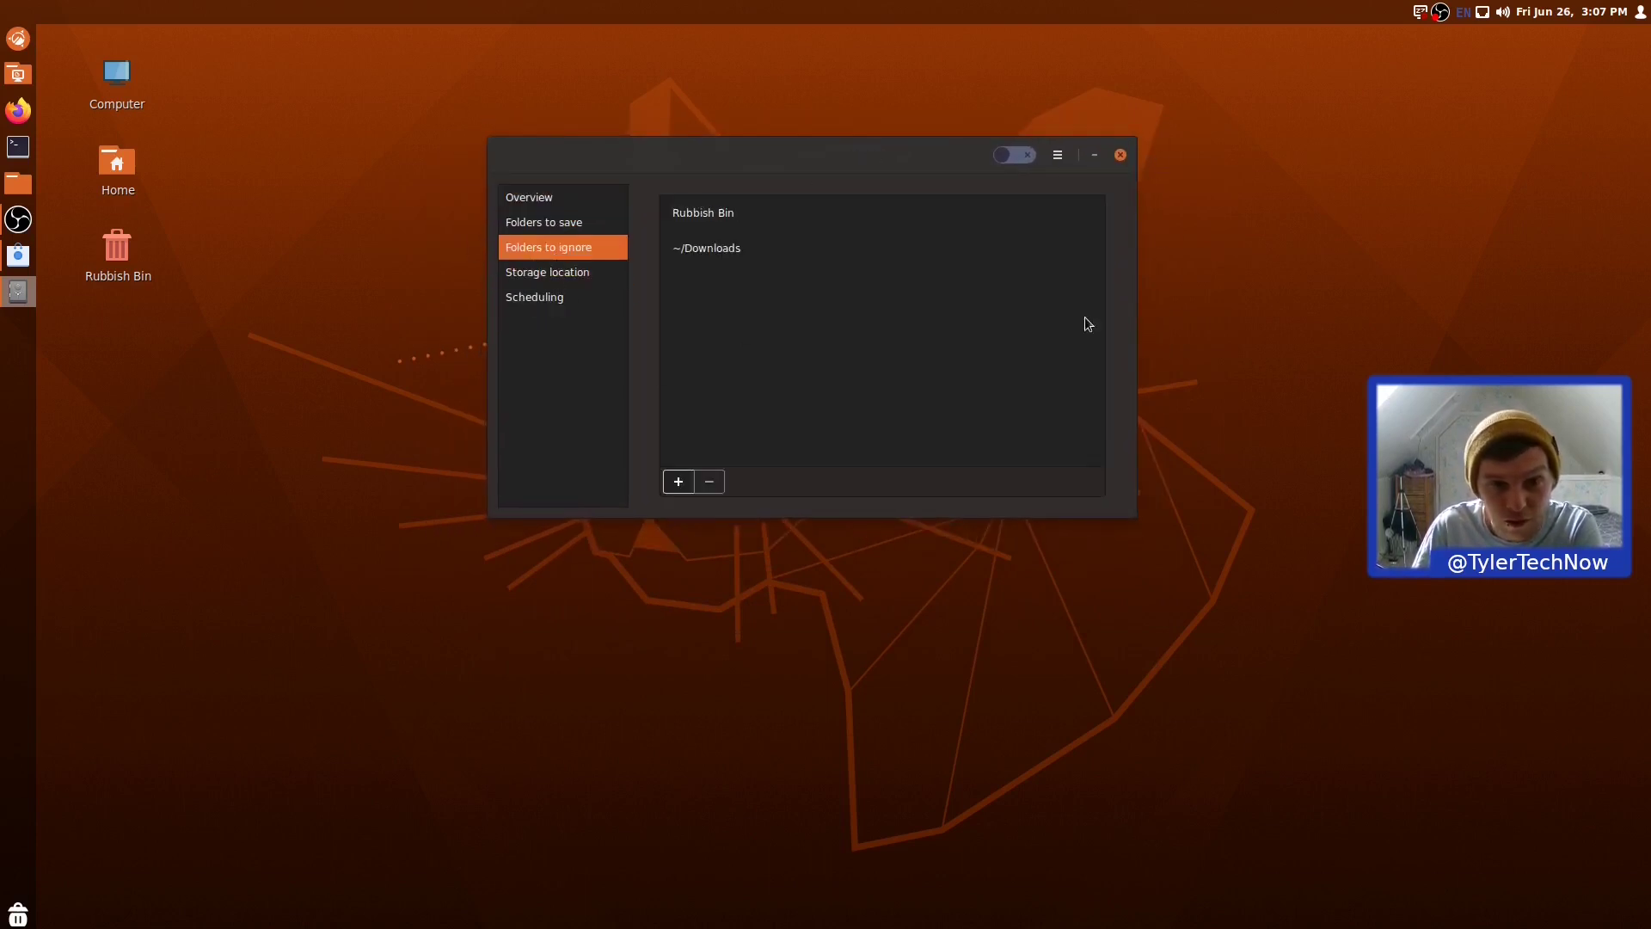
click(566, 297)
click(593, 273)
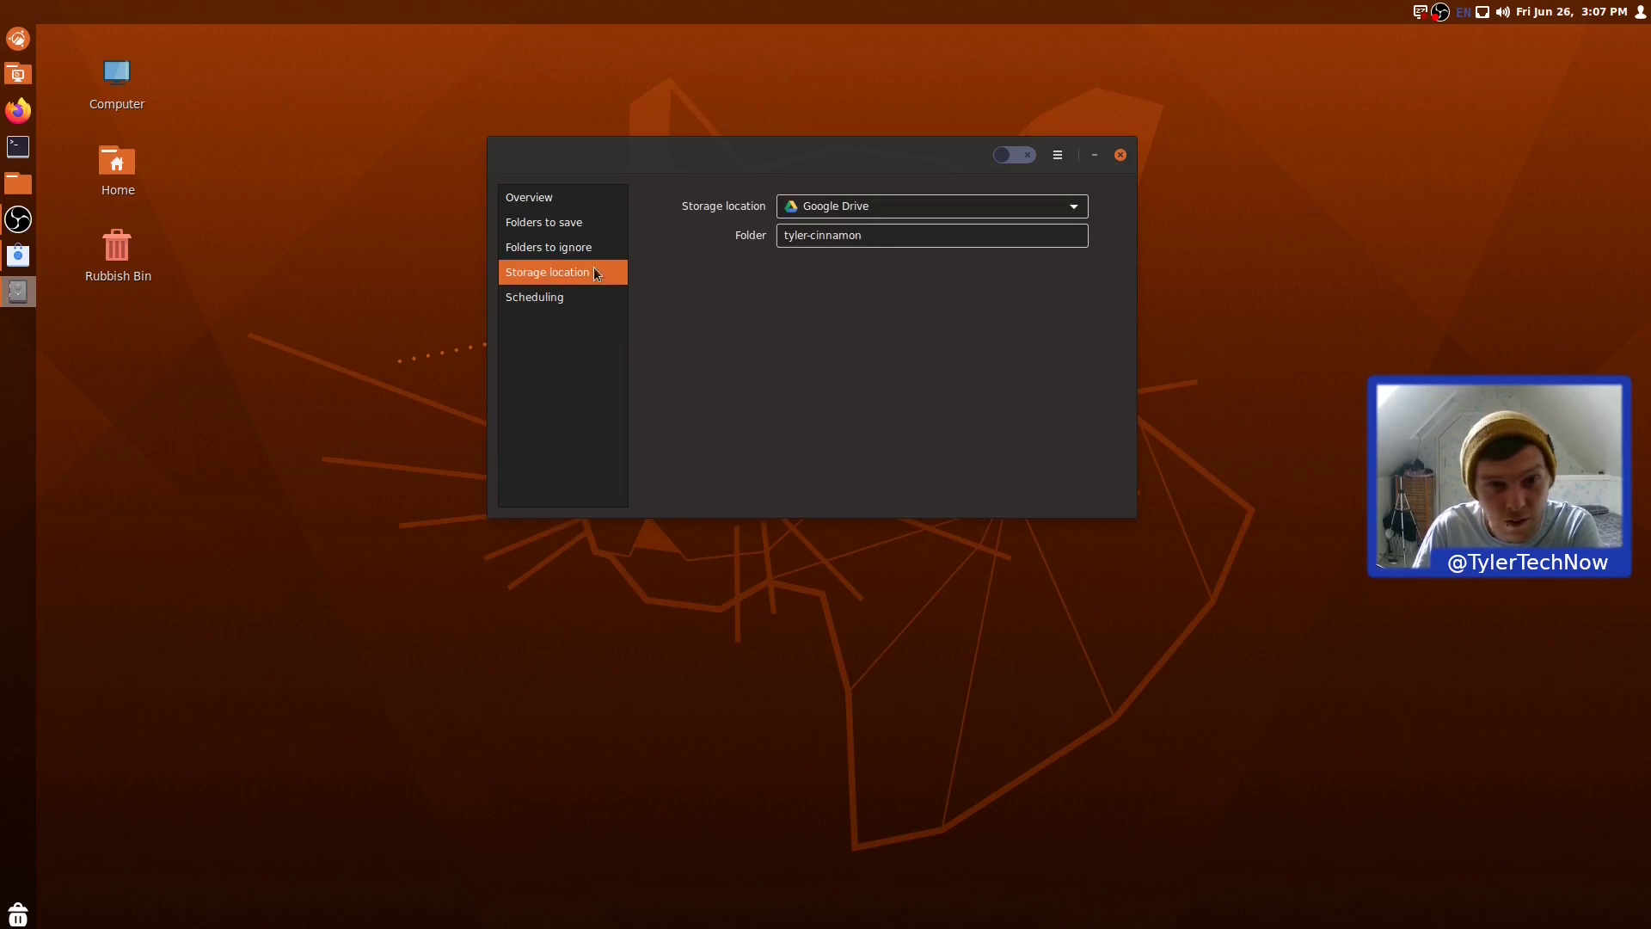
click(891, 204)
click(891, 203)
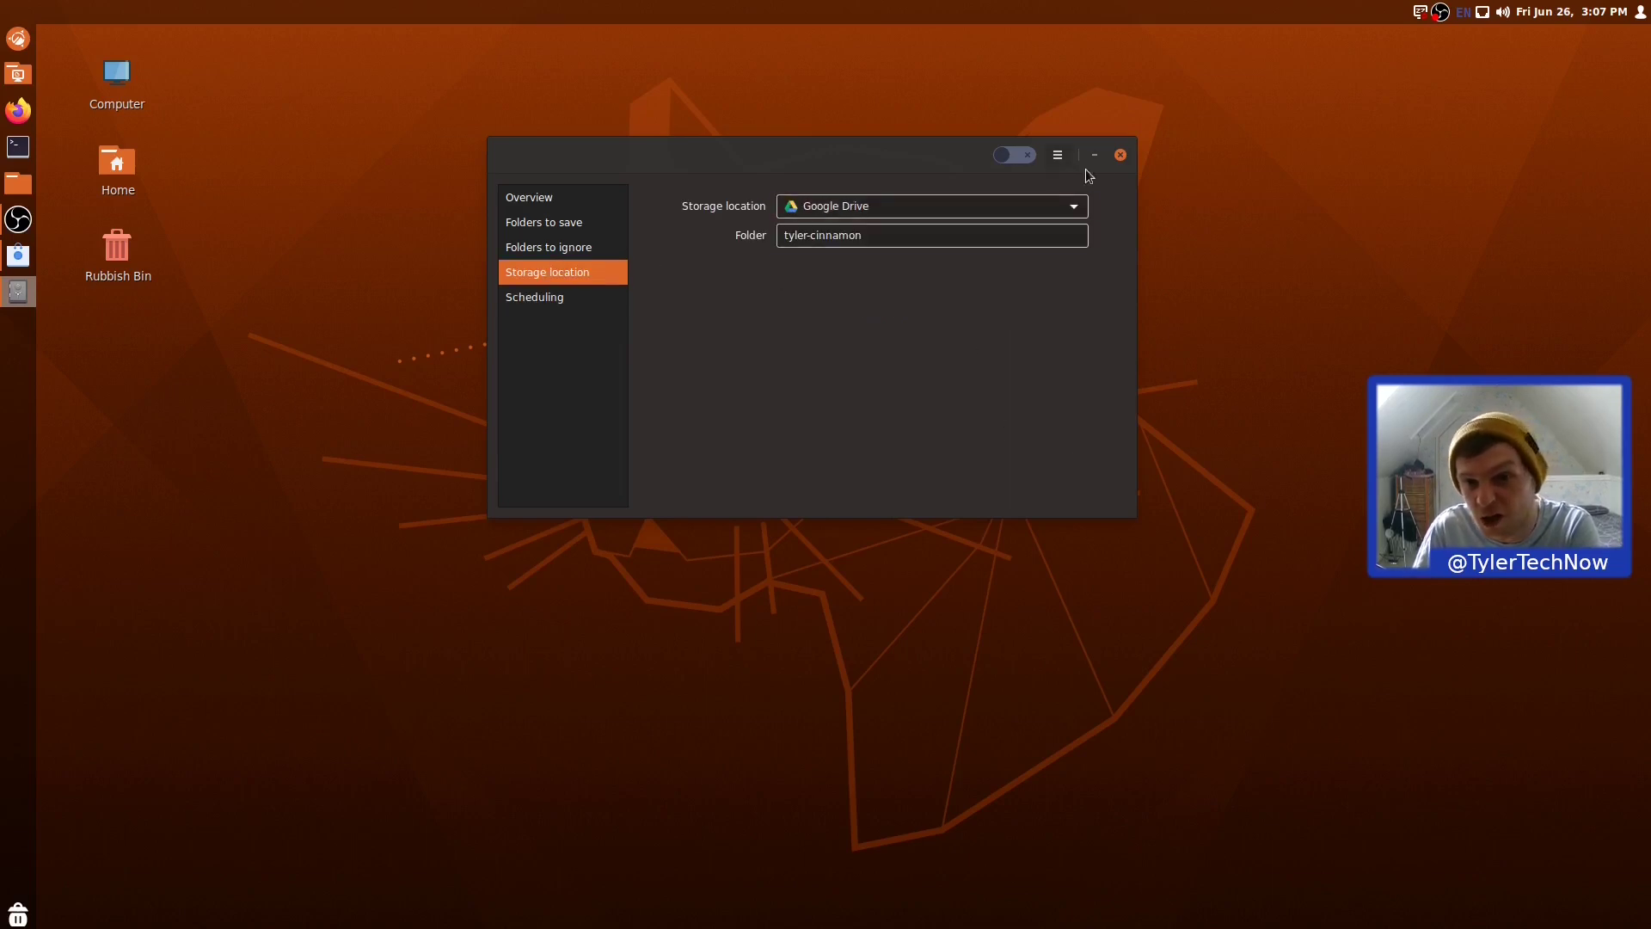
click(1120, 156)
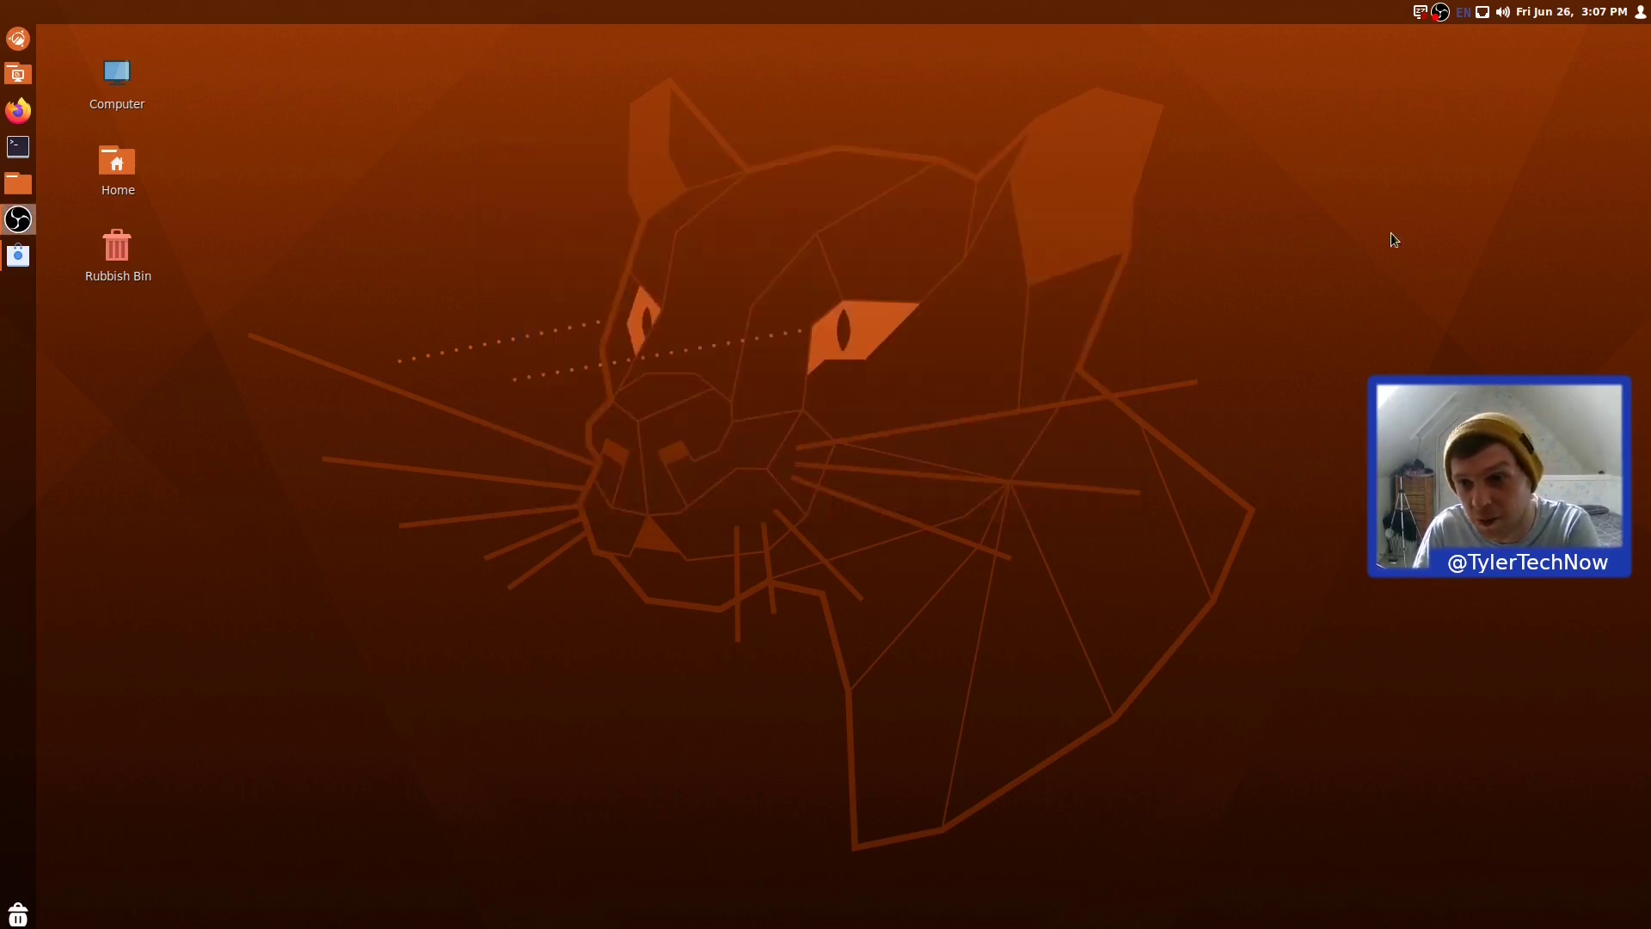
click(17, 39)
click(142, 182)
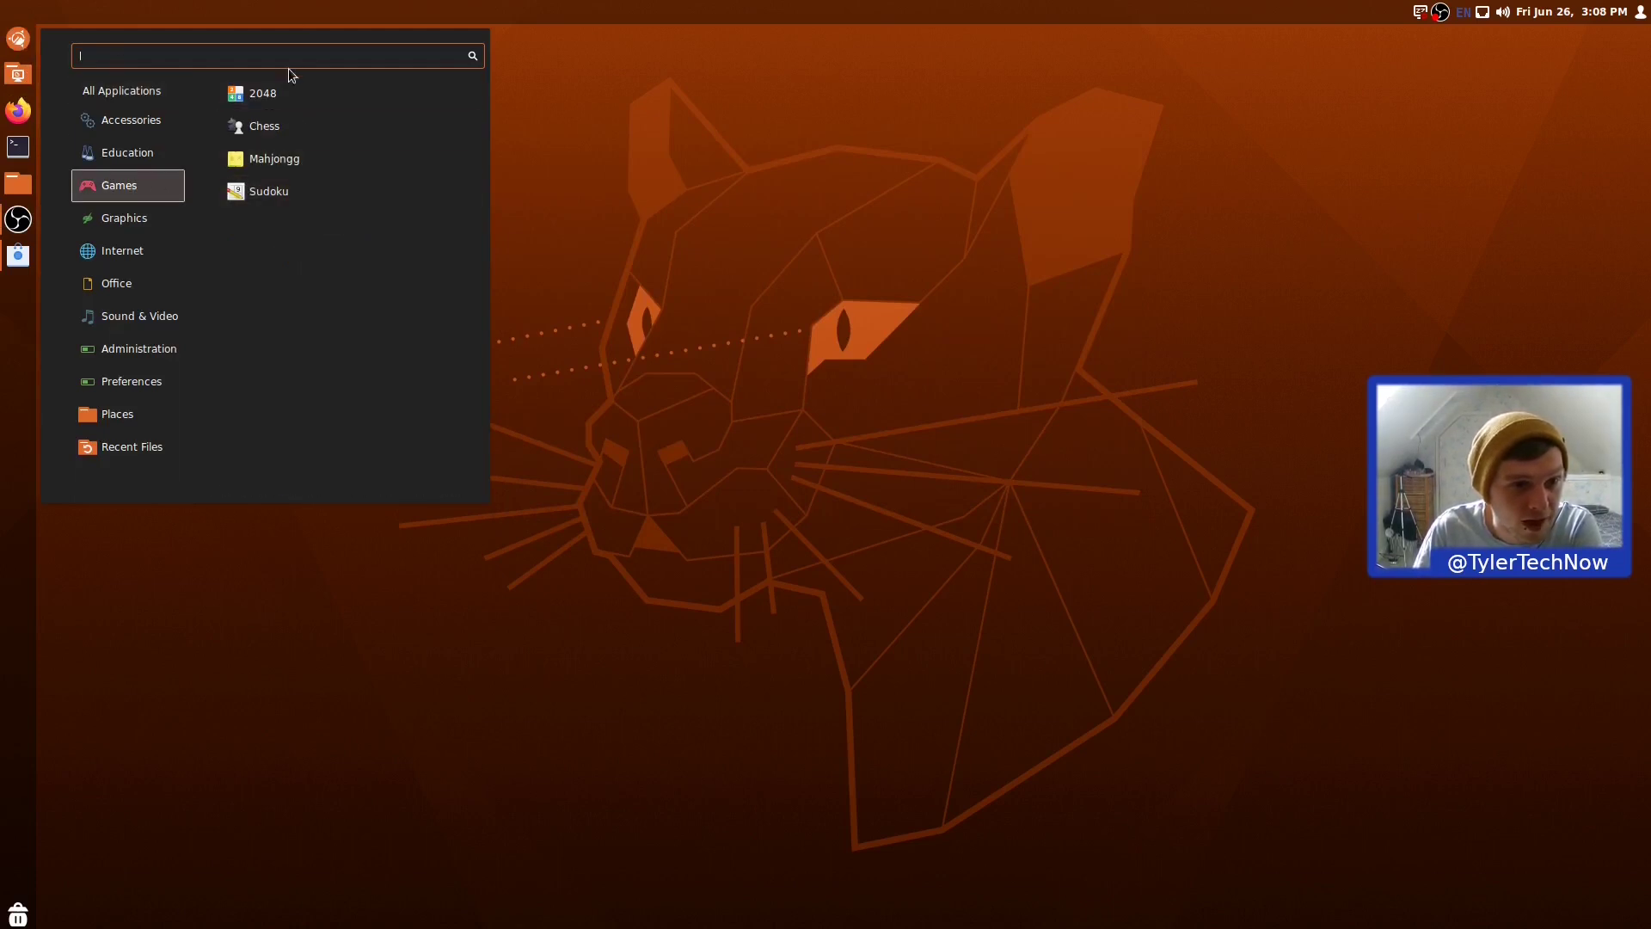
click(166, 221)
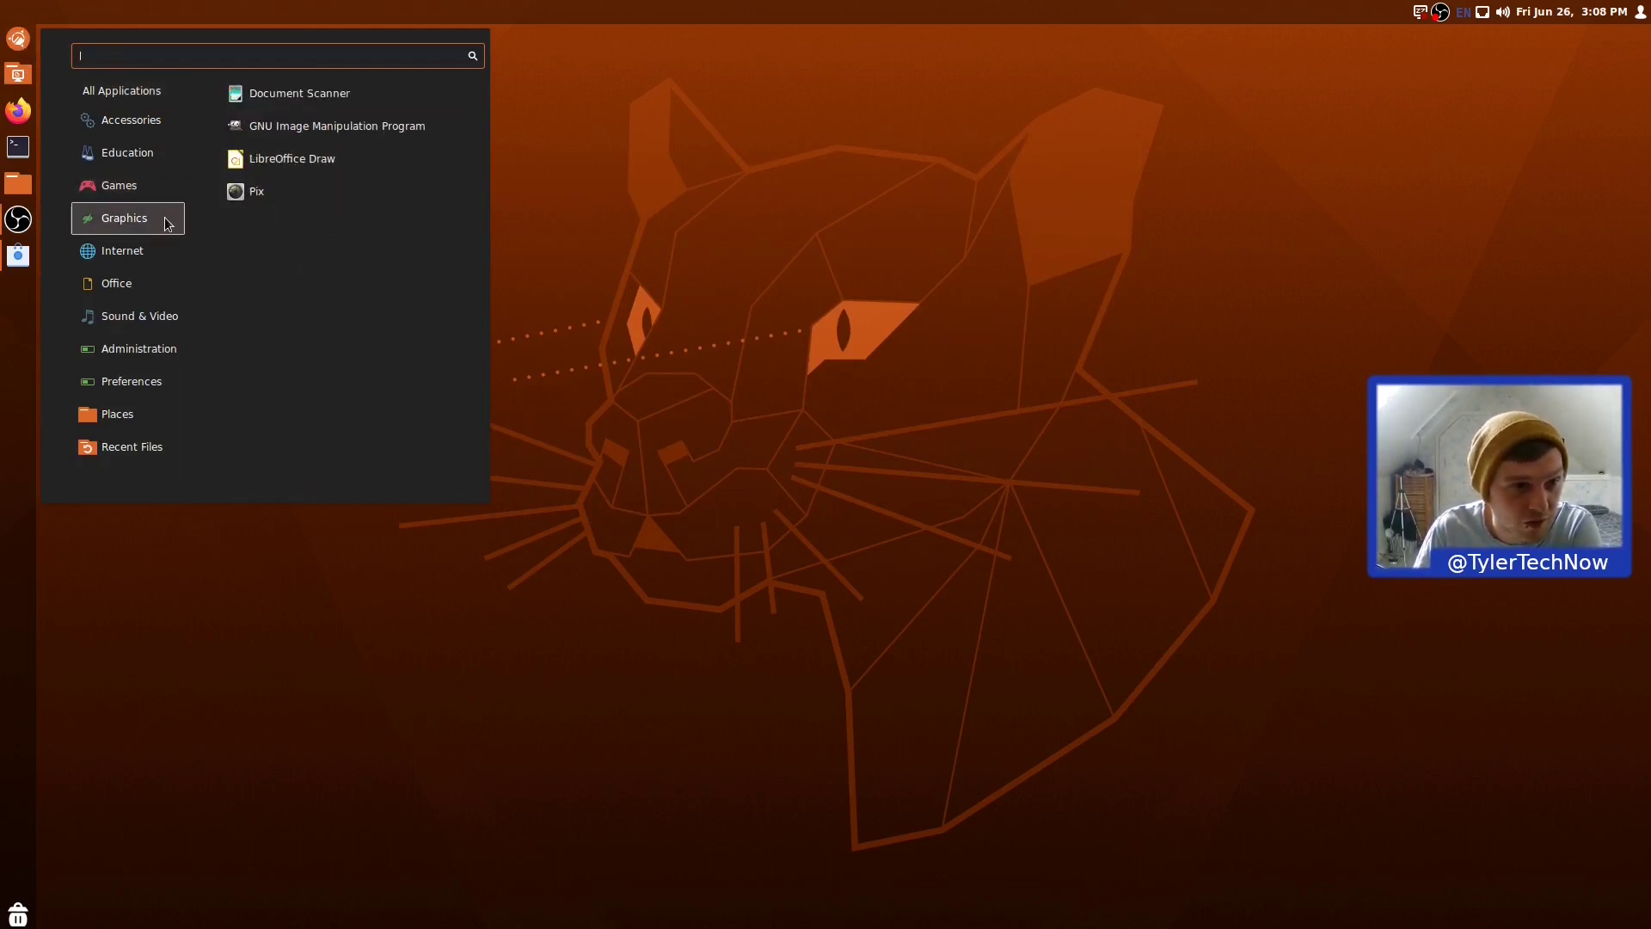
click(262, 191)
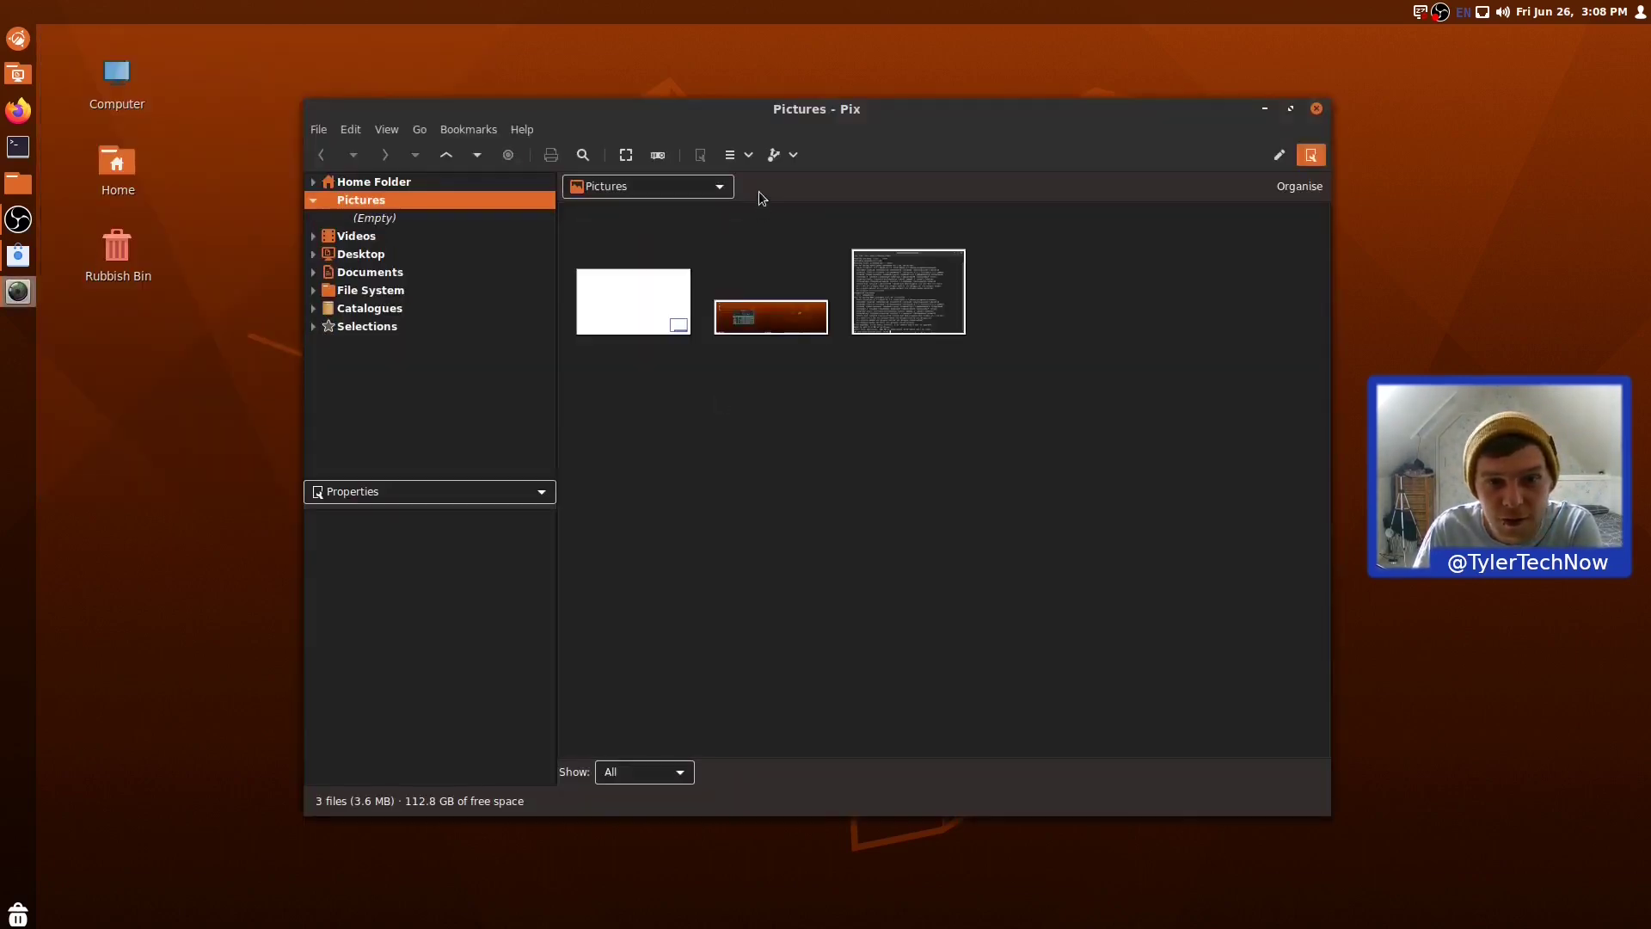
drag(803, 111, 771, 80)
drag(1066, 483, 1039, 284)
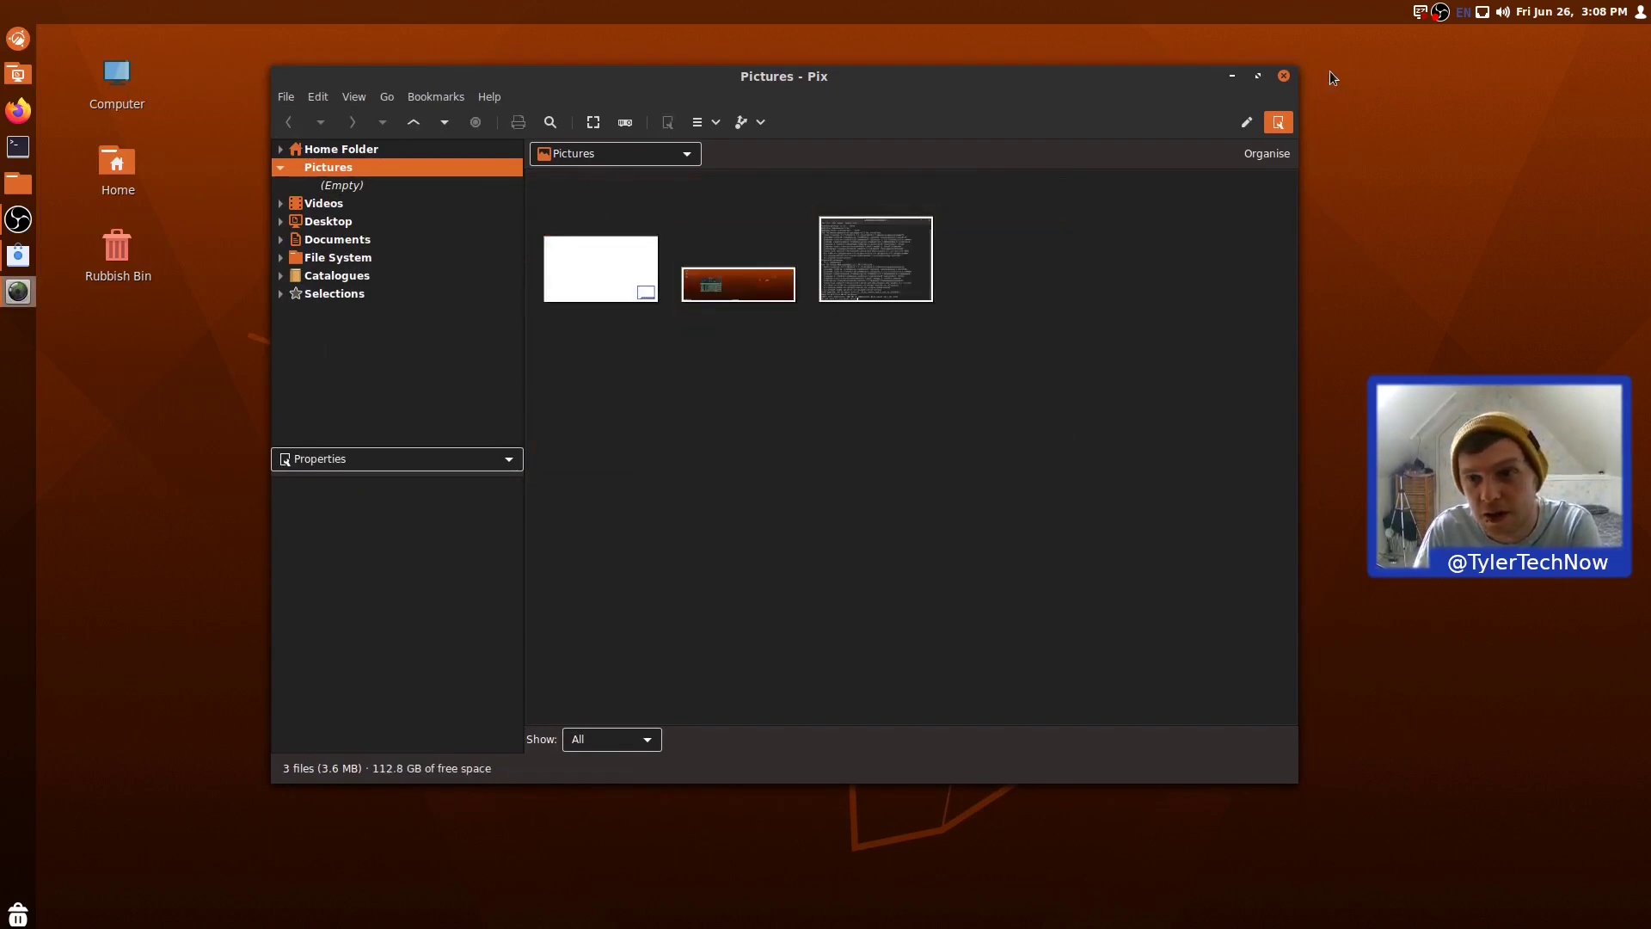
click(1284, 77)
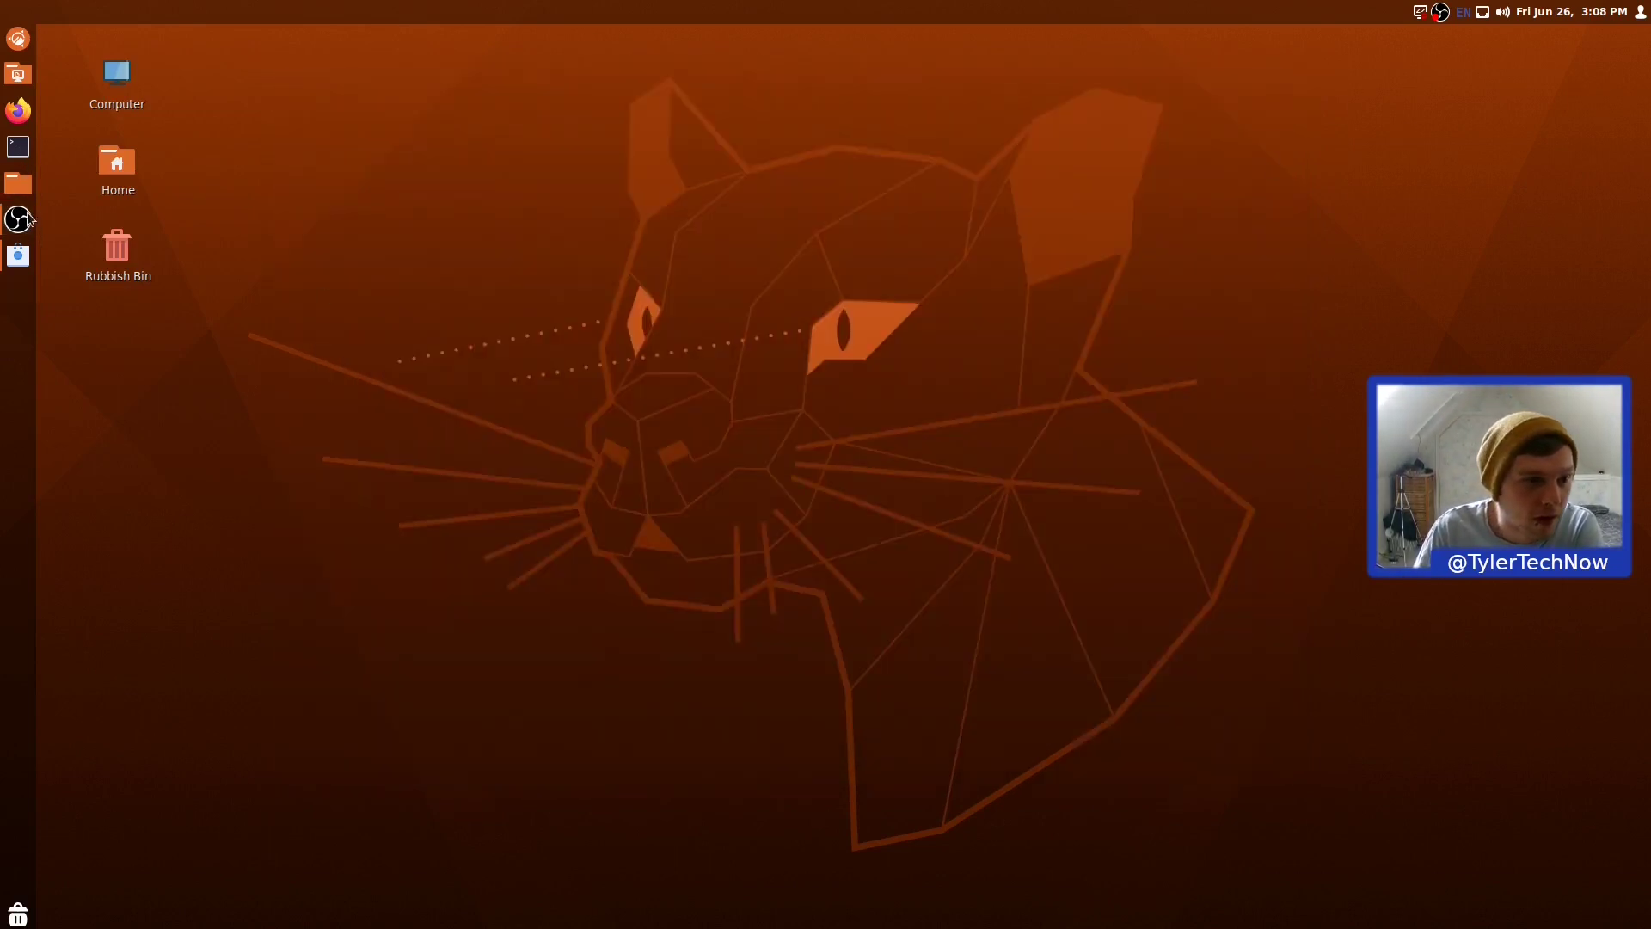
Browse the menu categories and launch LibreOffice Writer from Office.
click(18, 38)
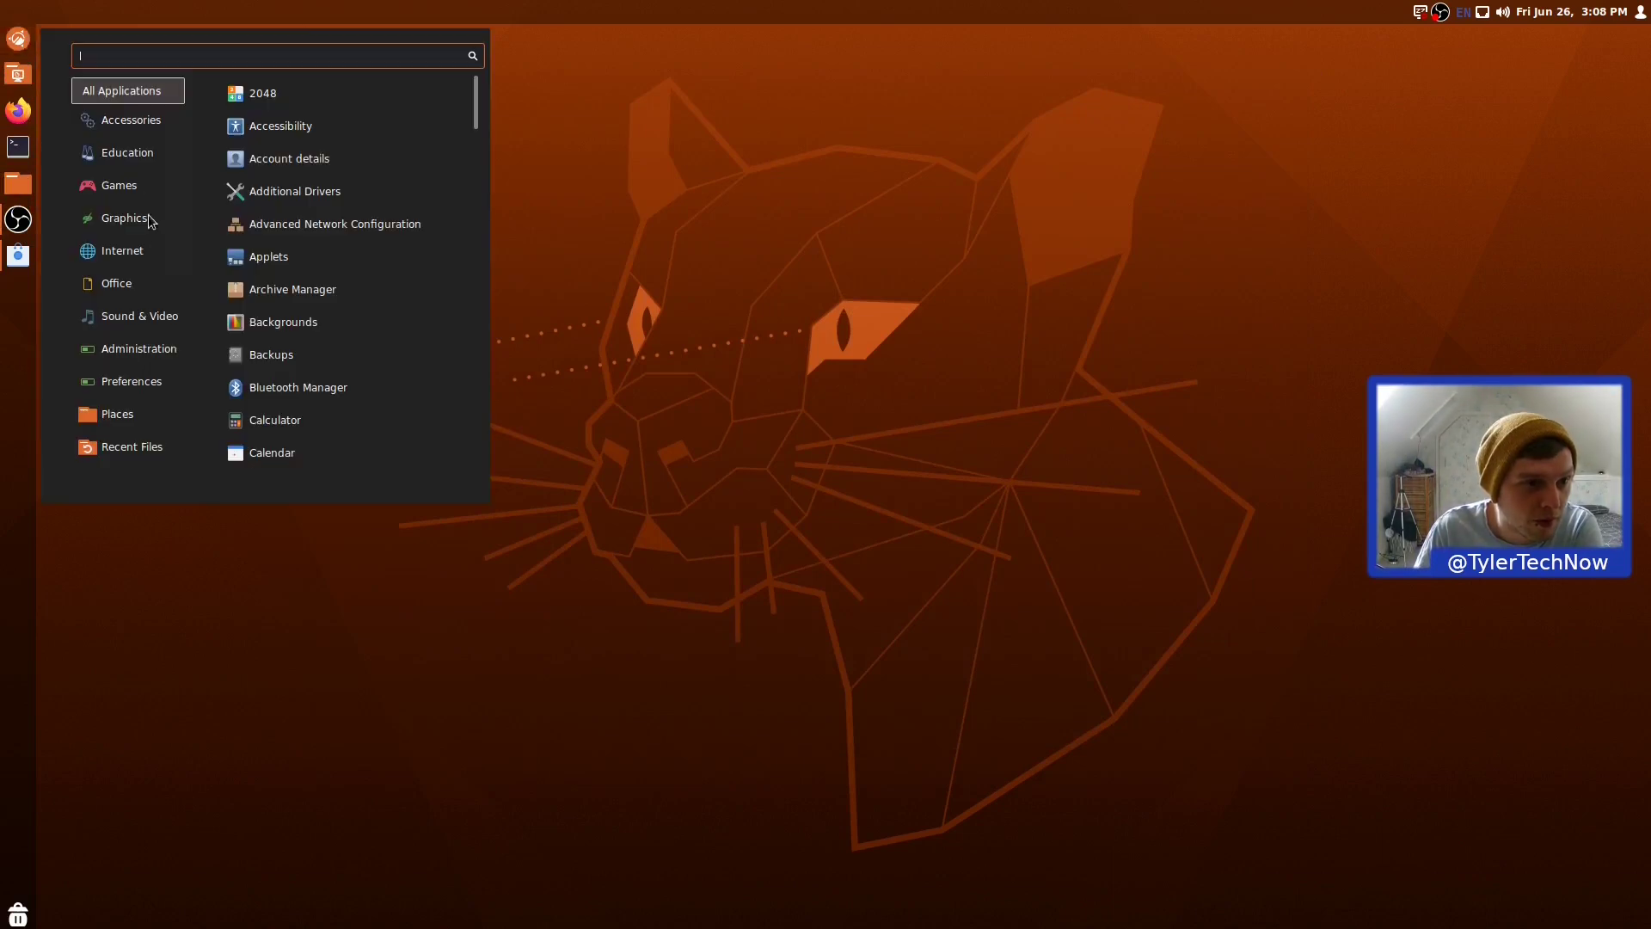
click(125, 251)
click(129, 294)
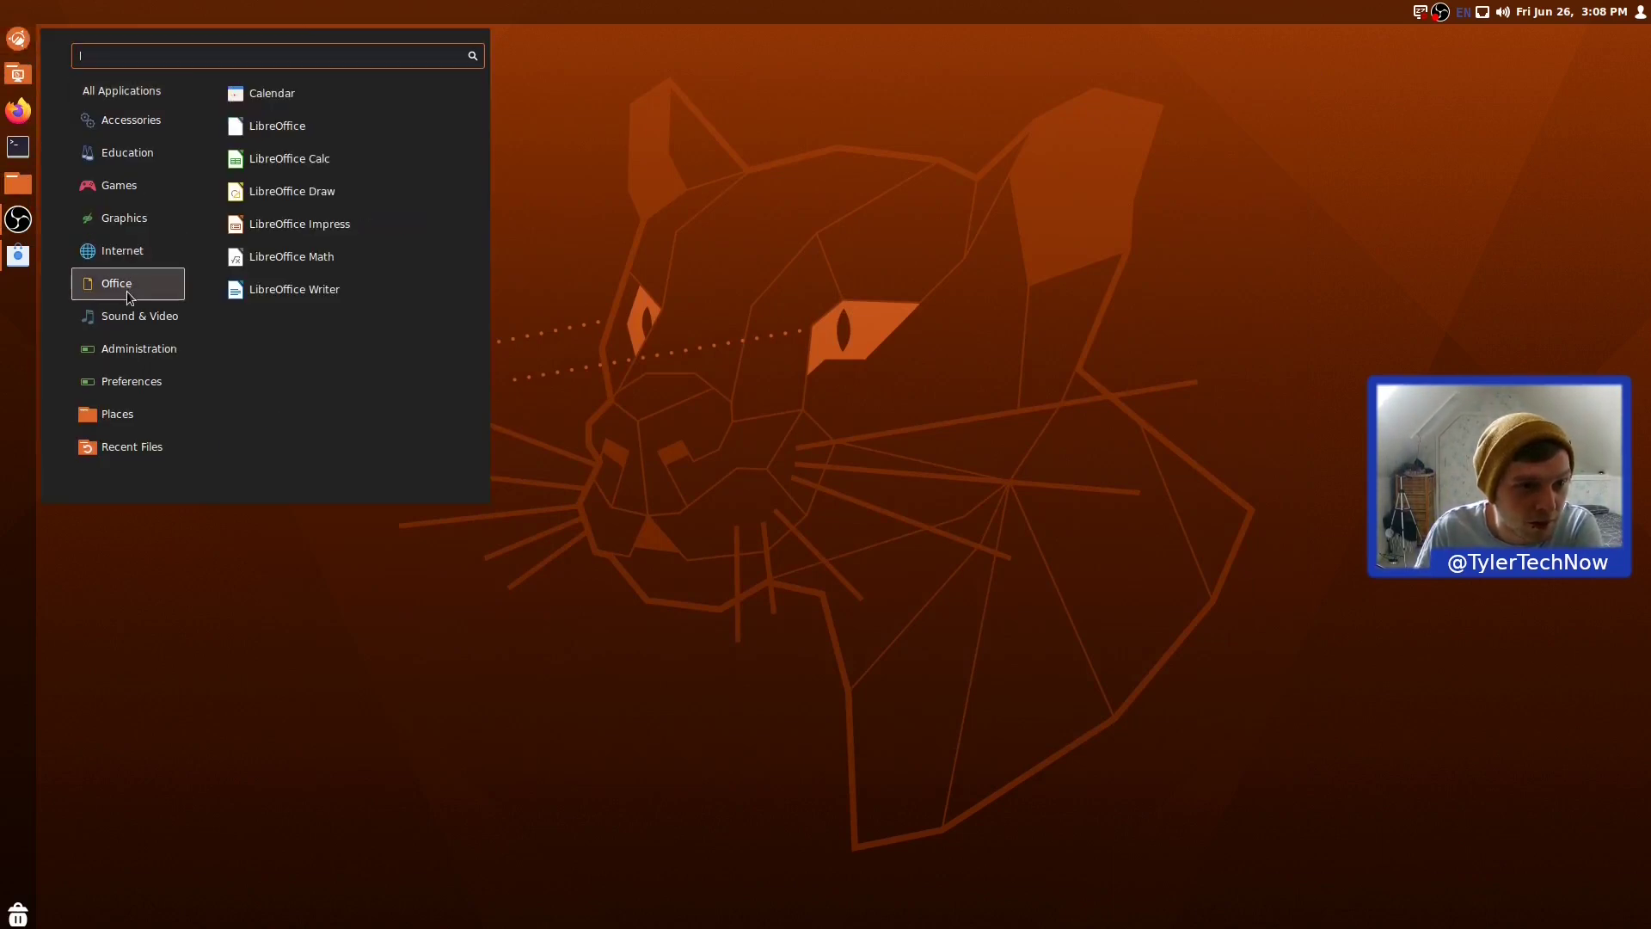
click(131, 346)
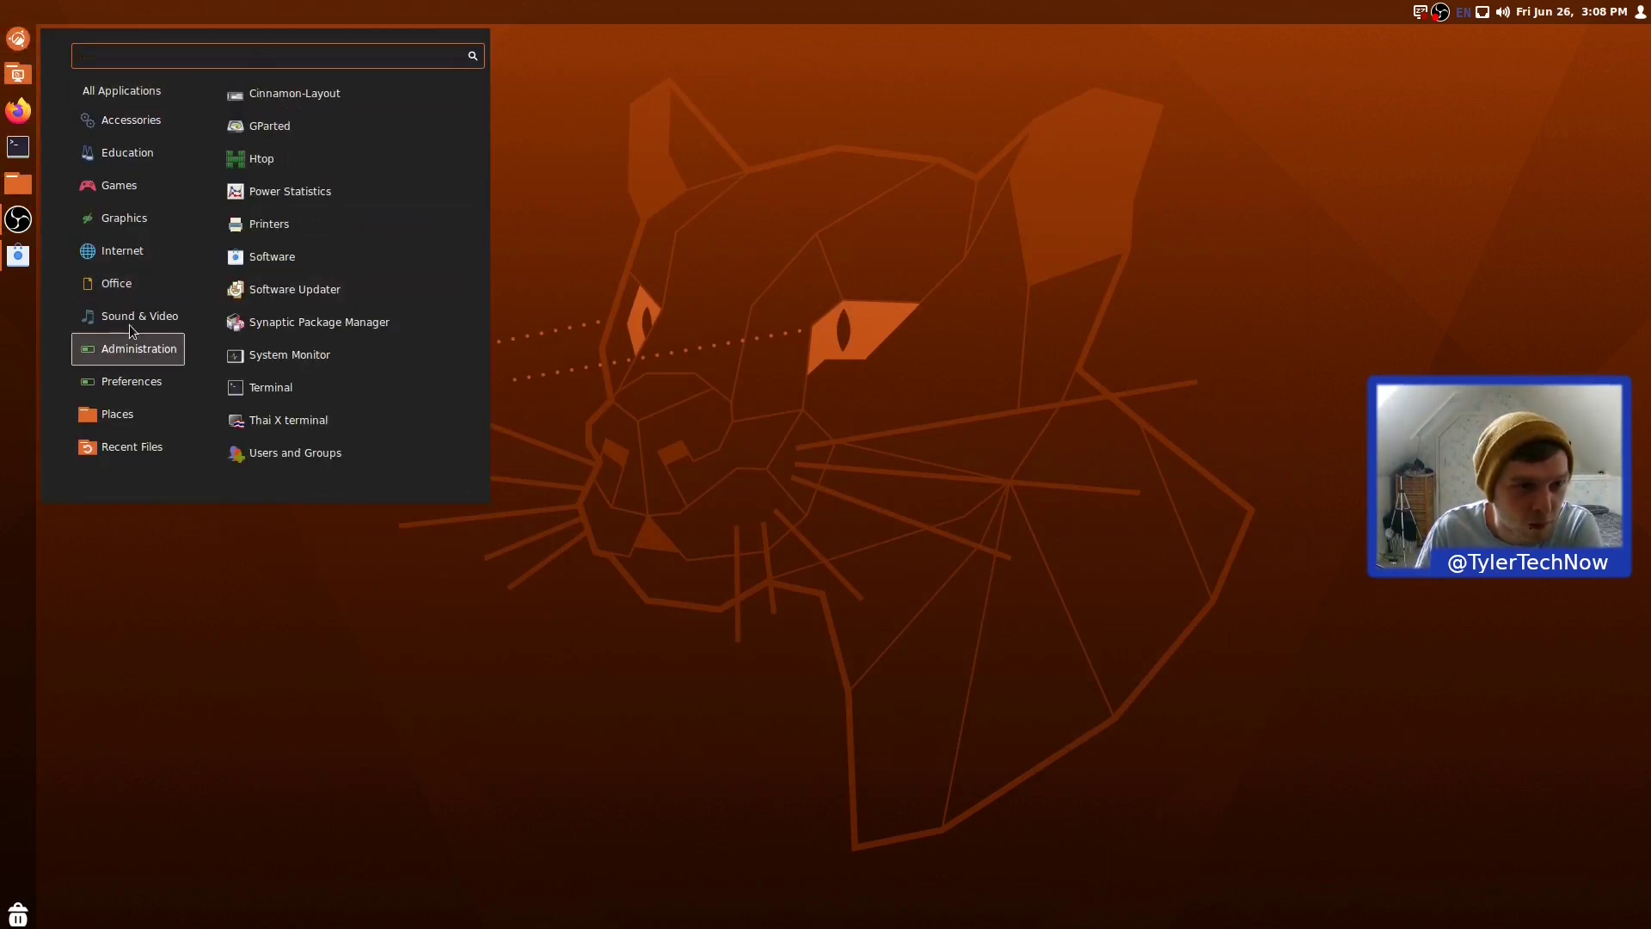
click(136, 288)
click(295, 290)
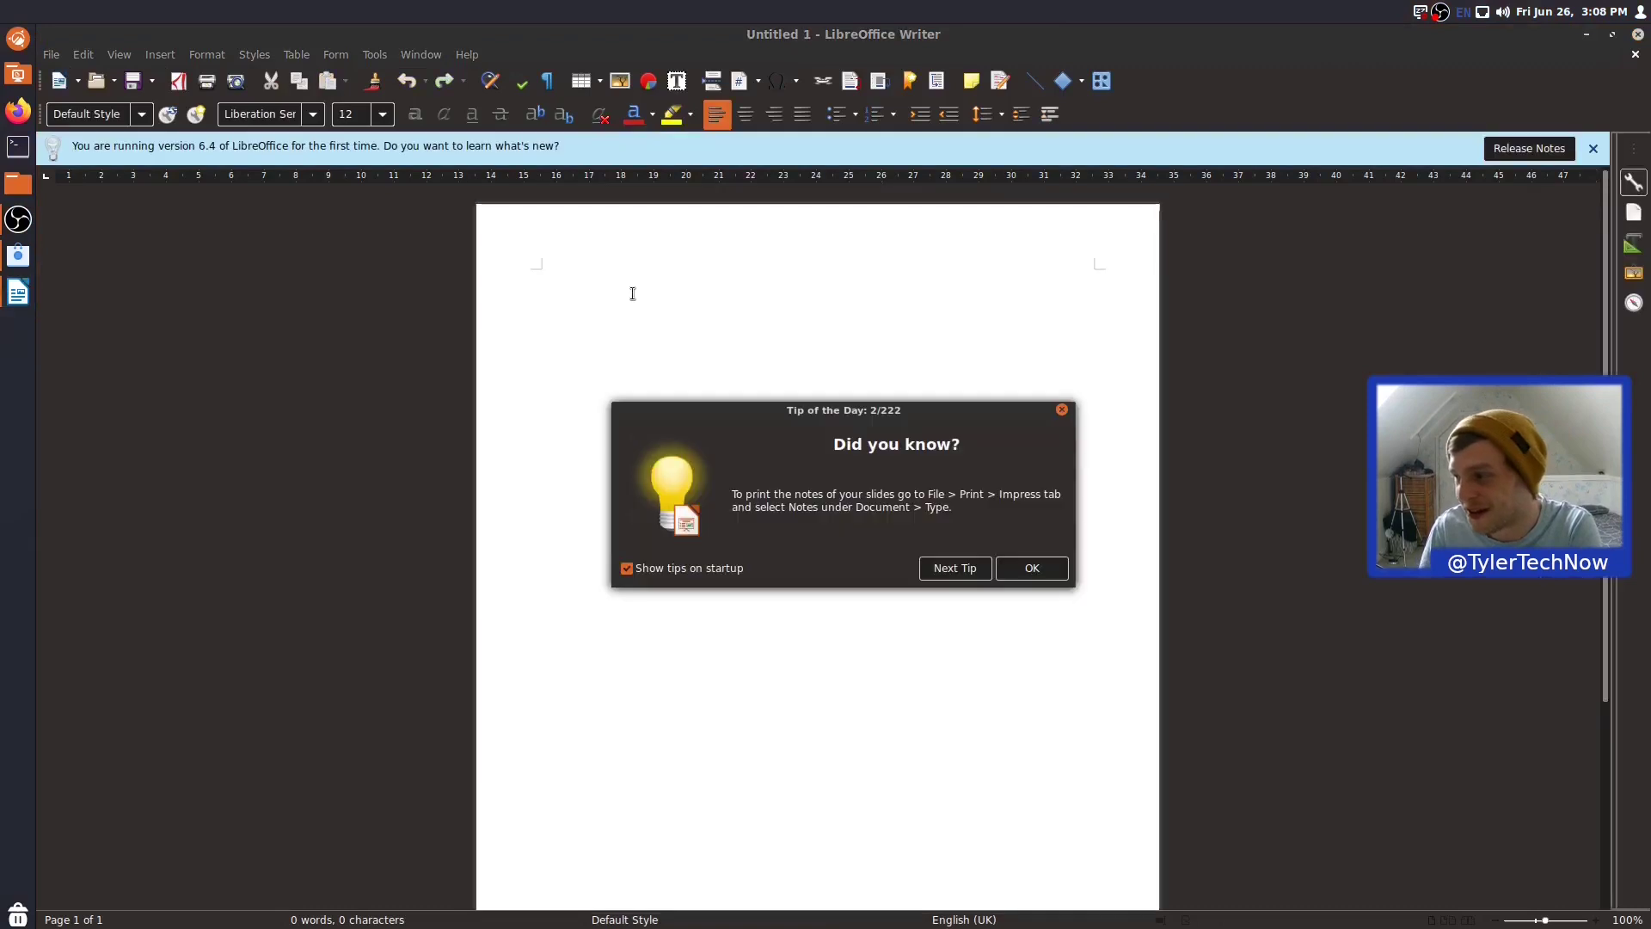
Turn off Show tips on startup and check the LibreOffice version, 6.4.4.2.
click(652, 570)
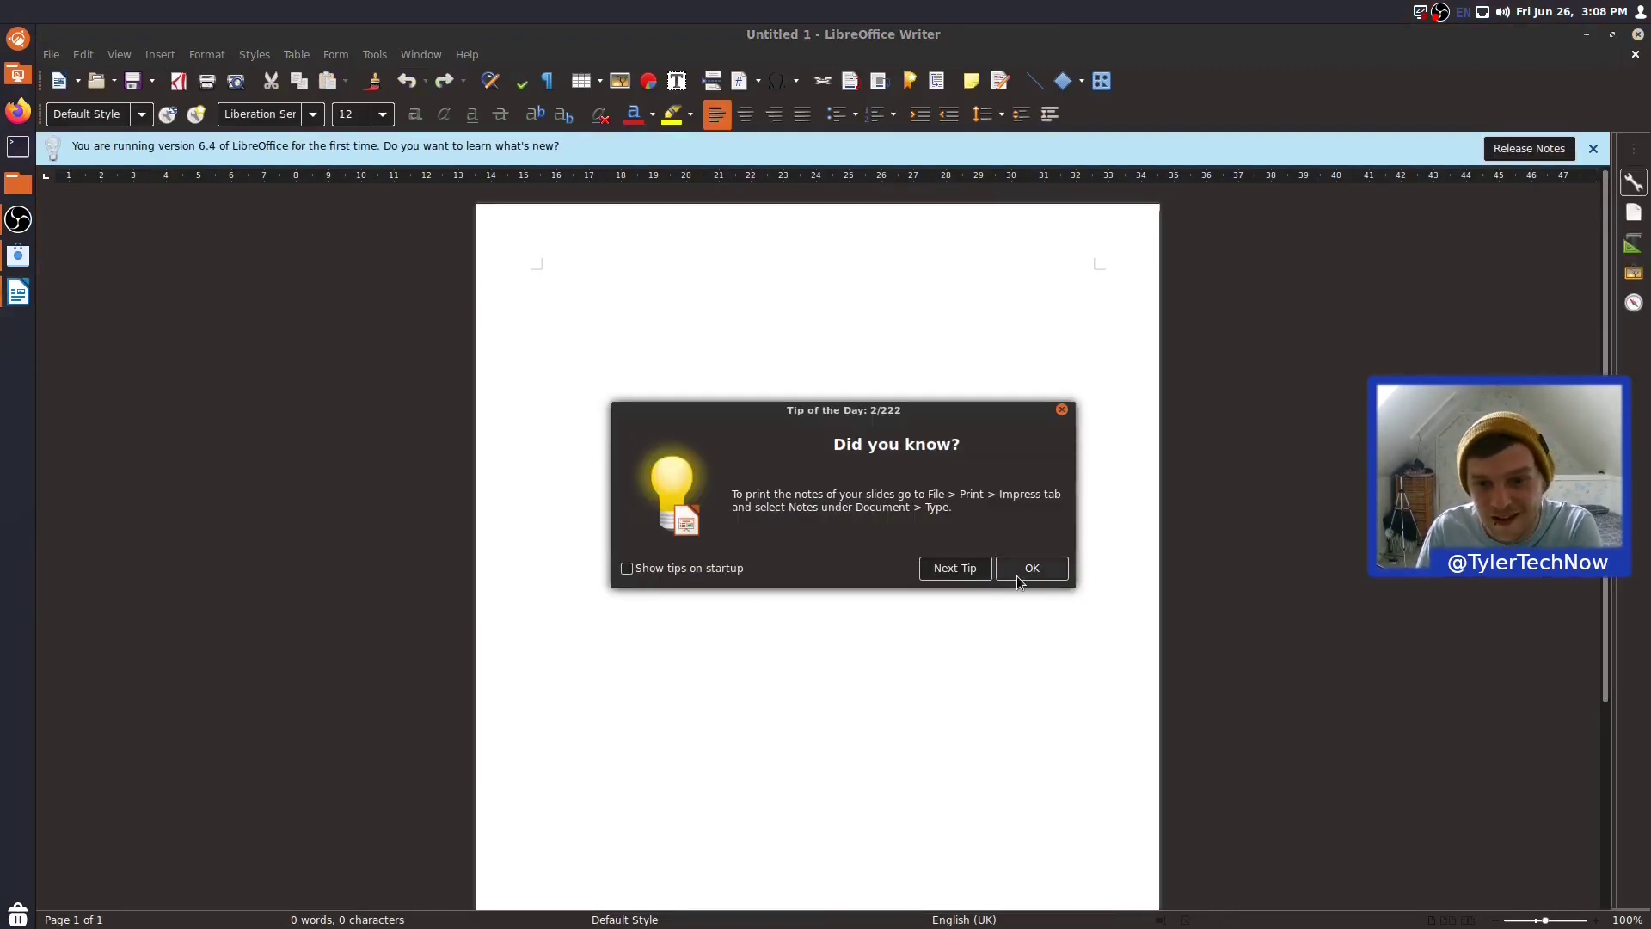
click(1051, 575)
click(467, 54)
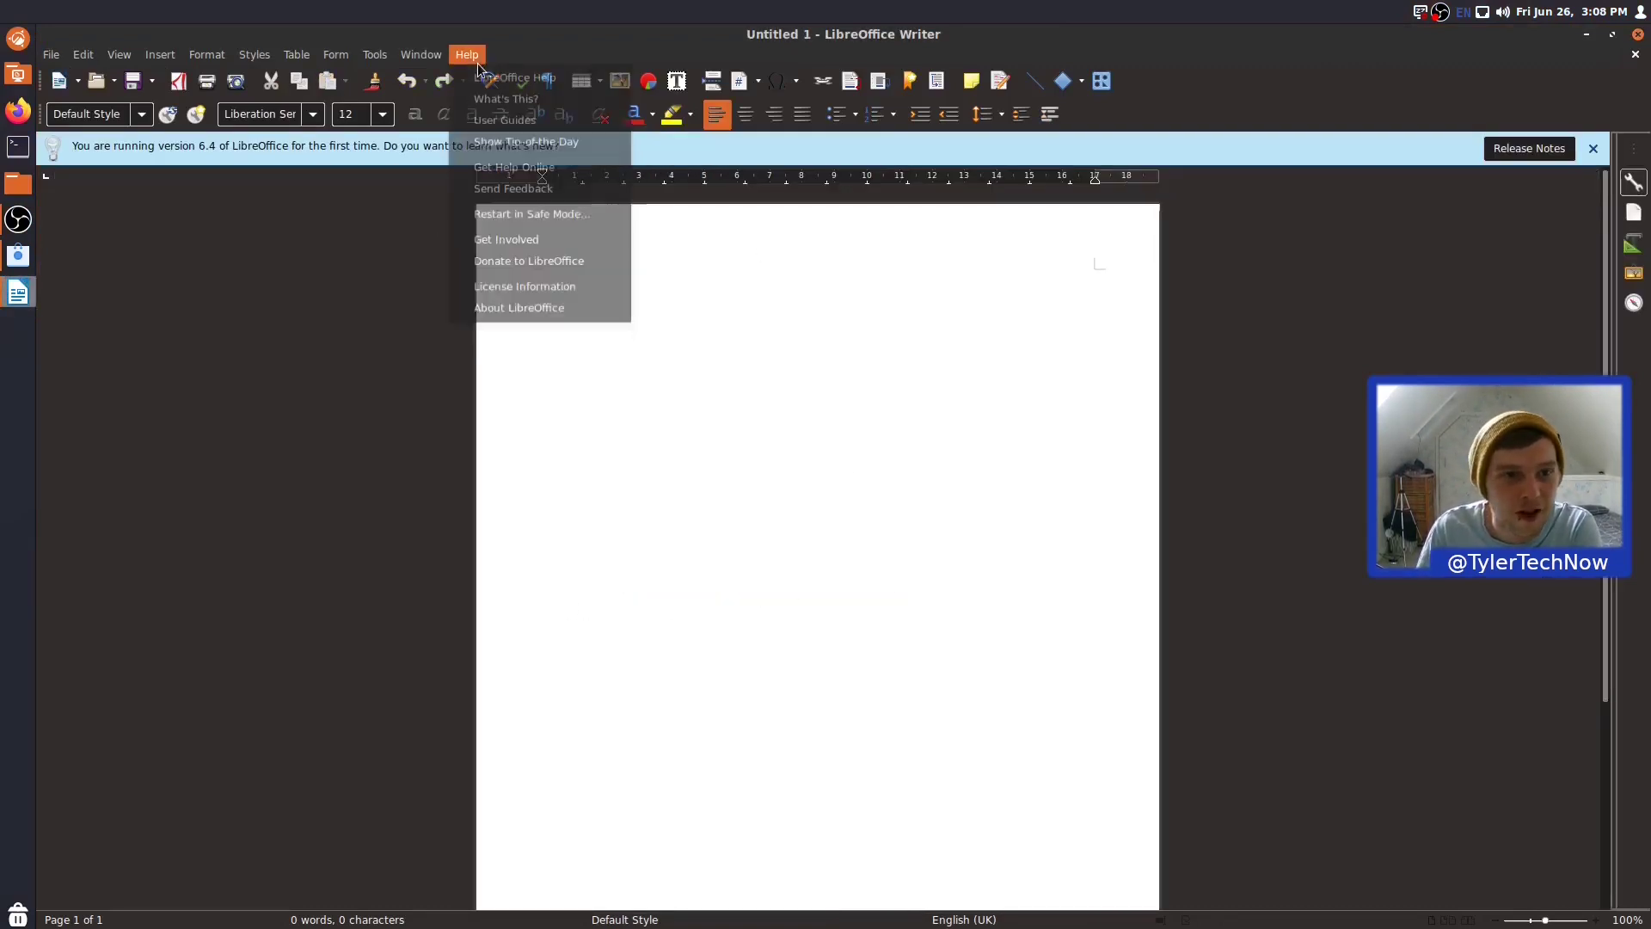
click(530, 319)
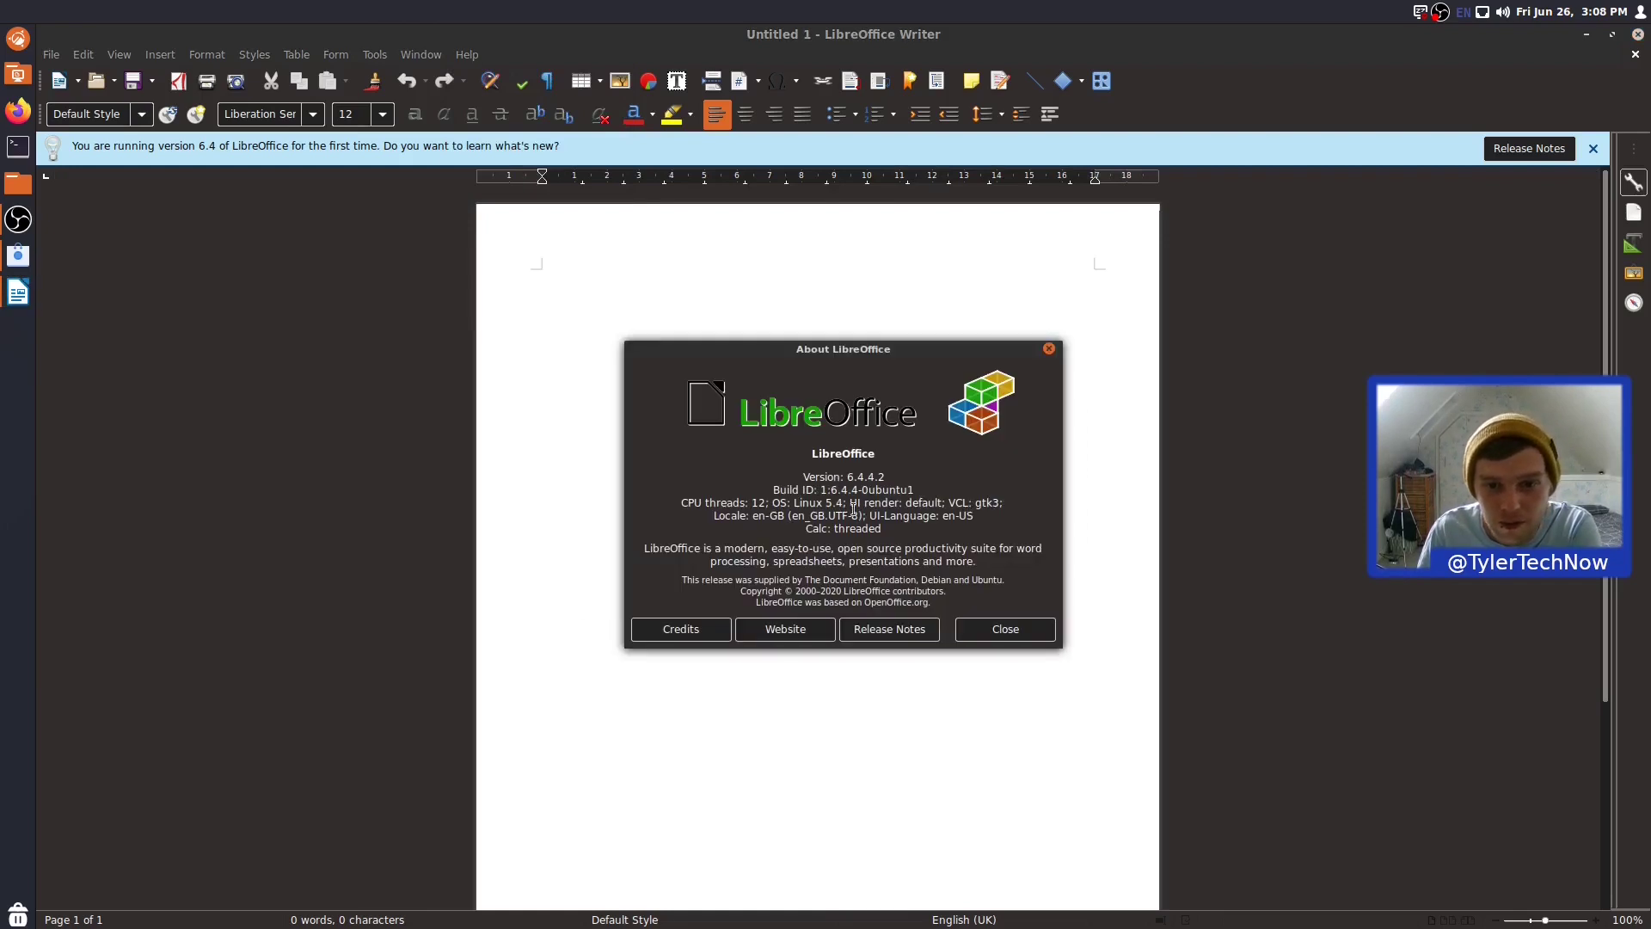
click(1003, 627)
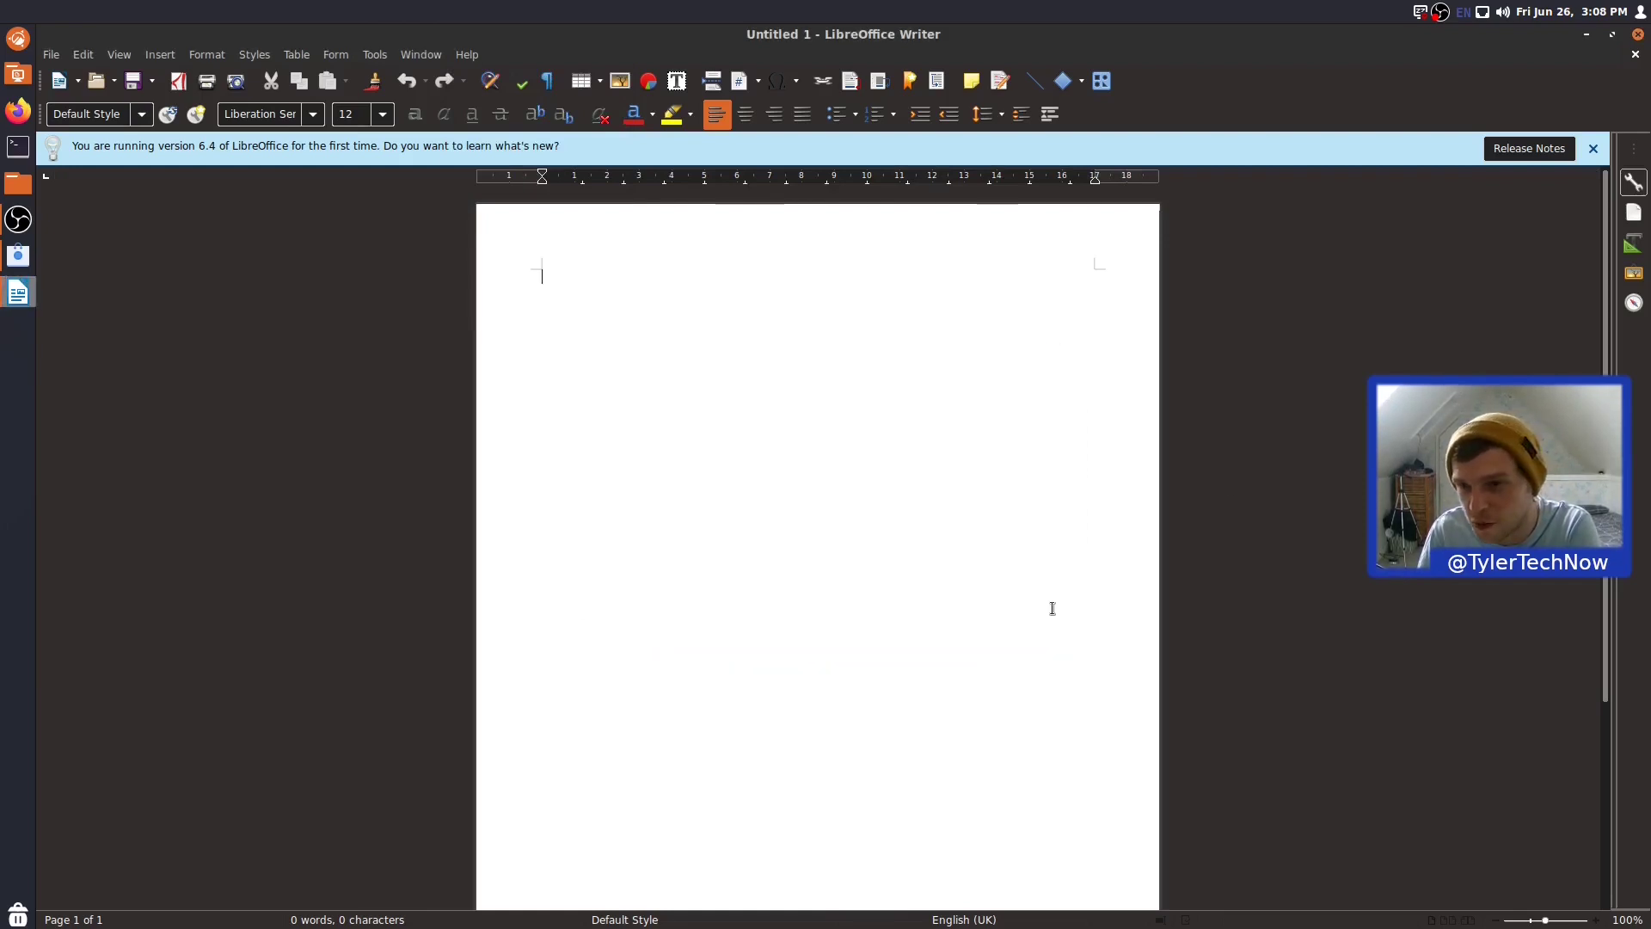
Close Writer and launch the Themes settings from a menu search for 'them'.
click(1638, 36)
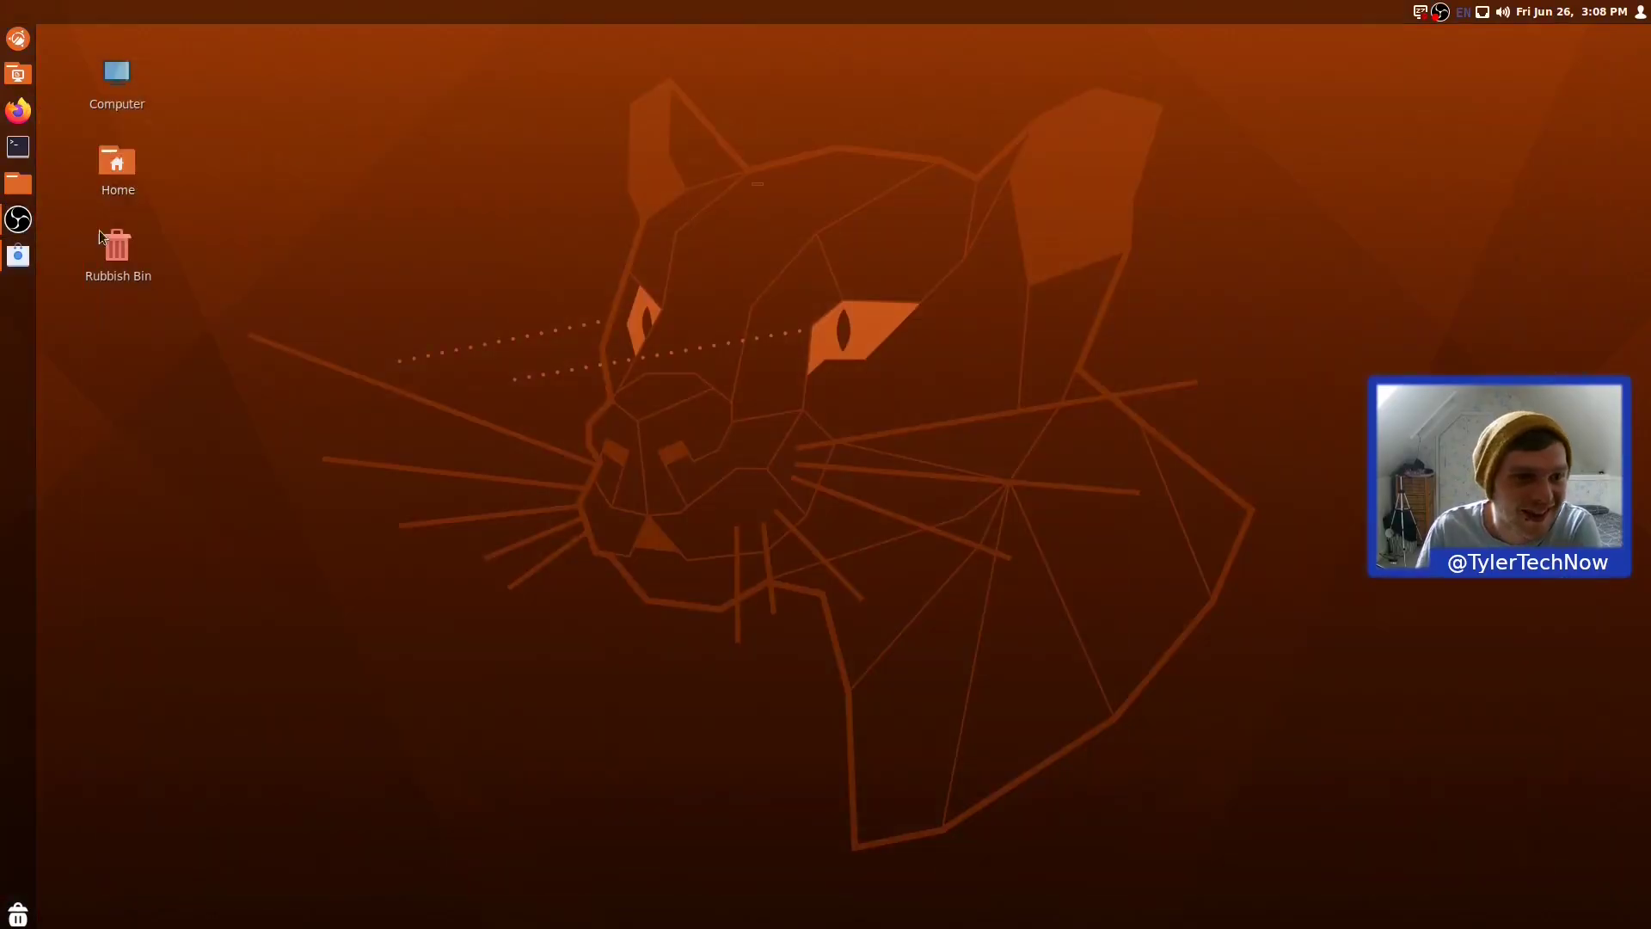
click(18, 36)
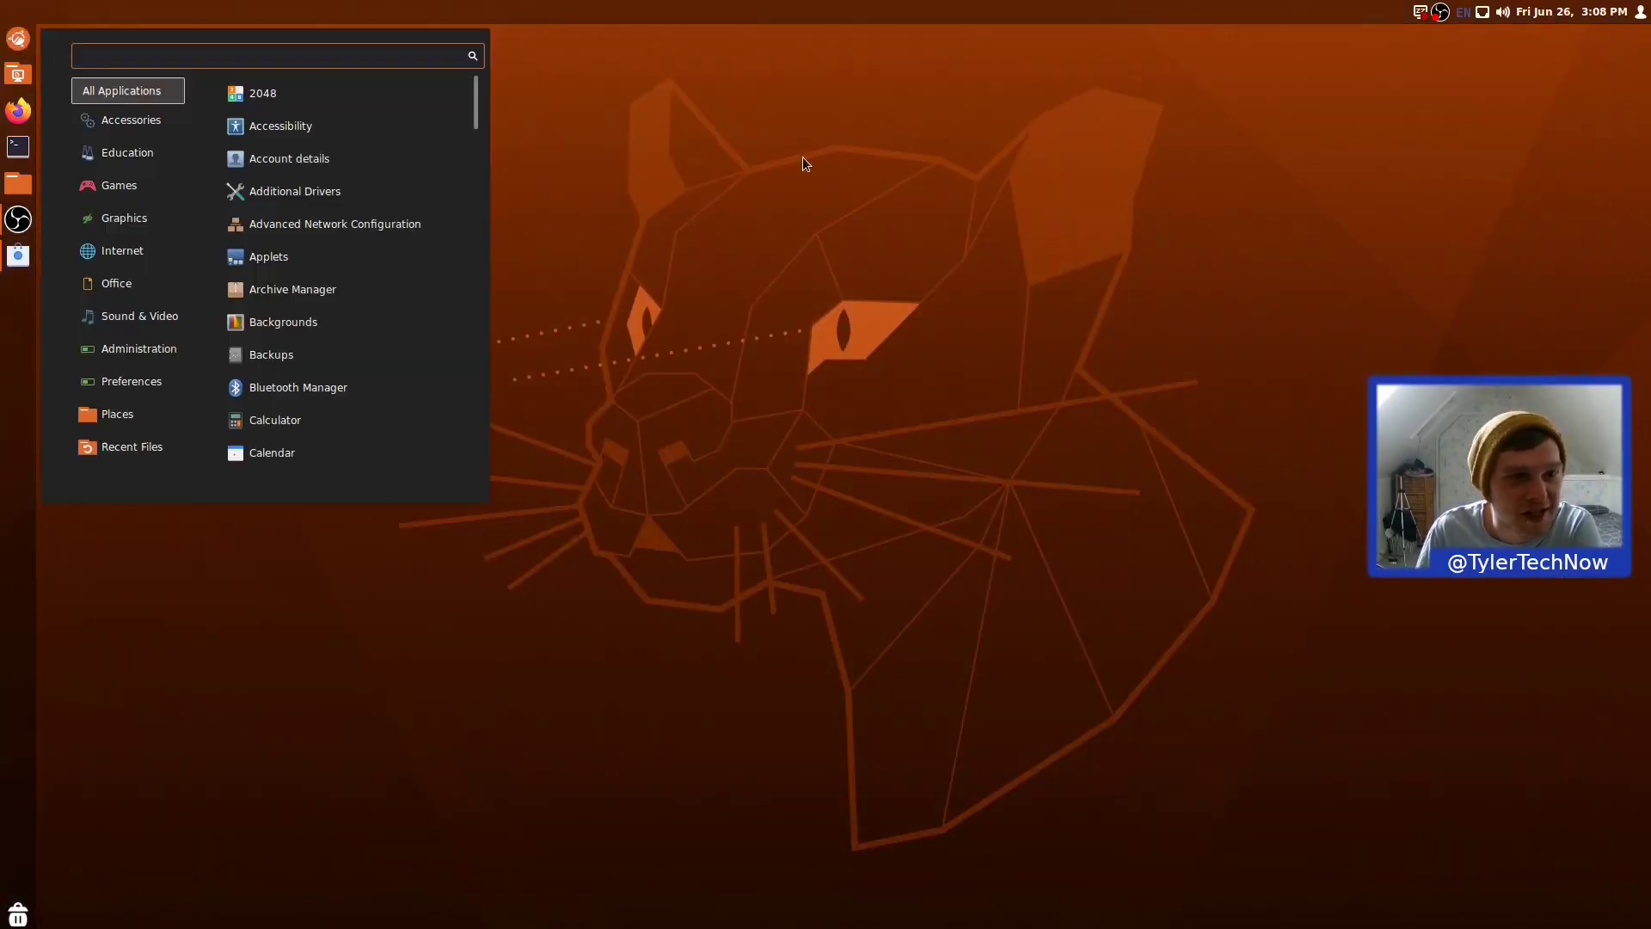
text(appl)
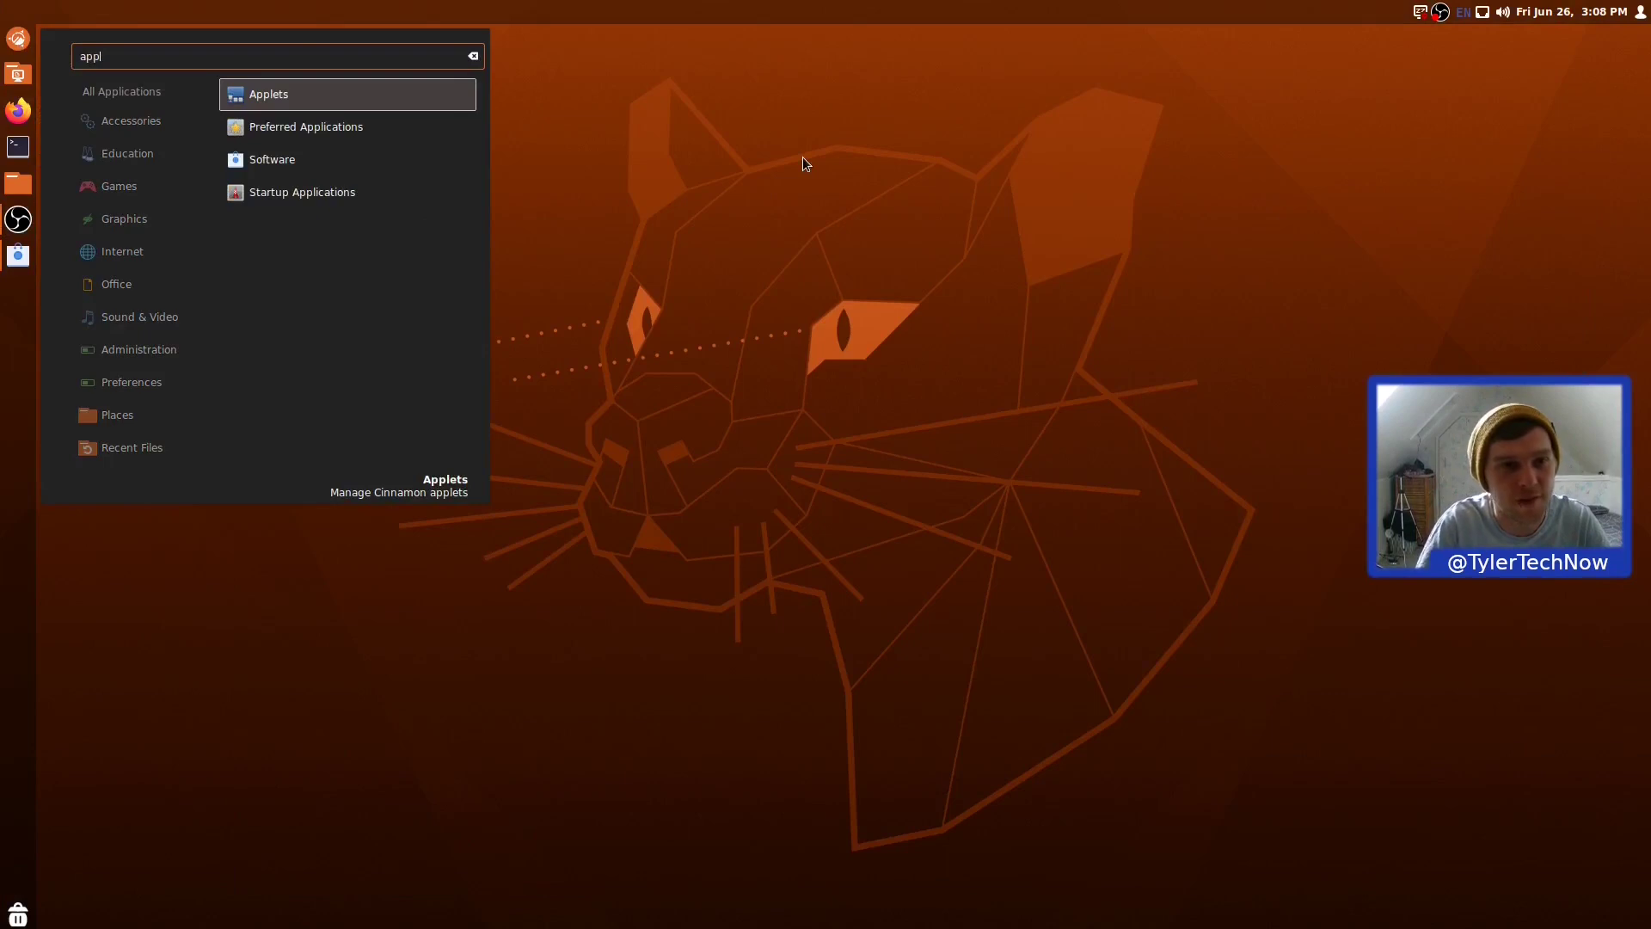
key(BackSpace)
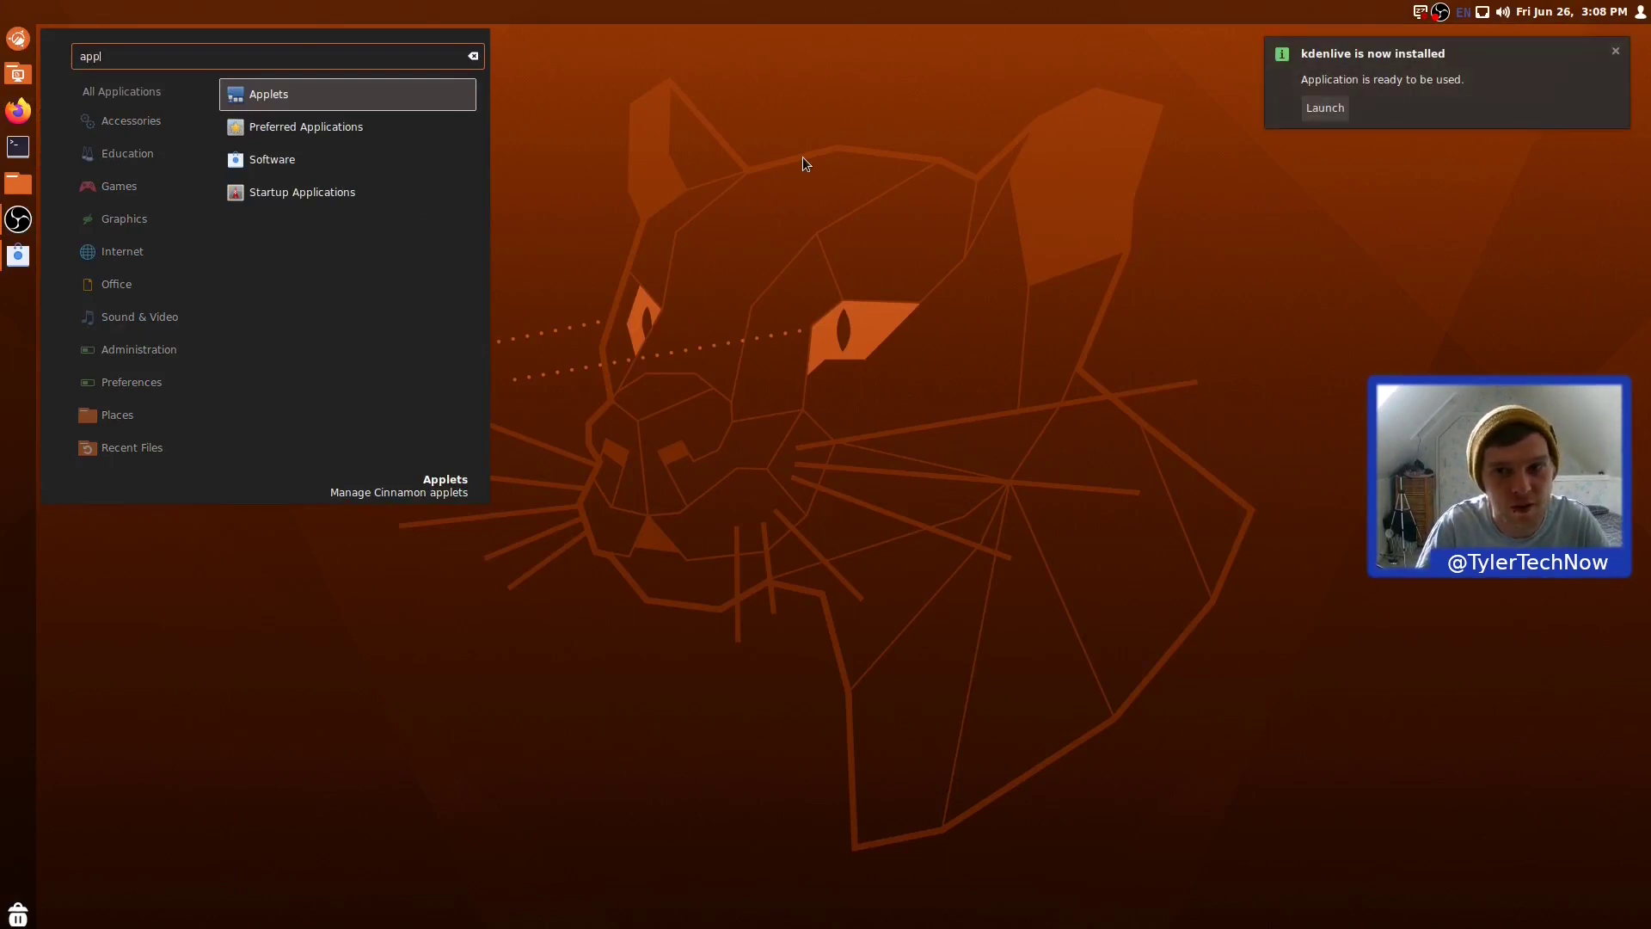
key(BackSpace)
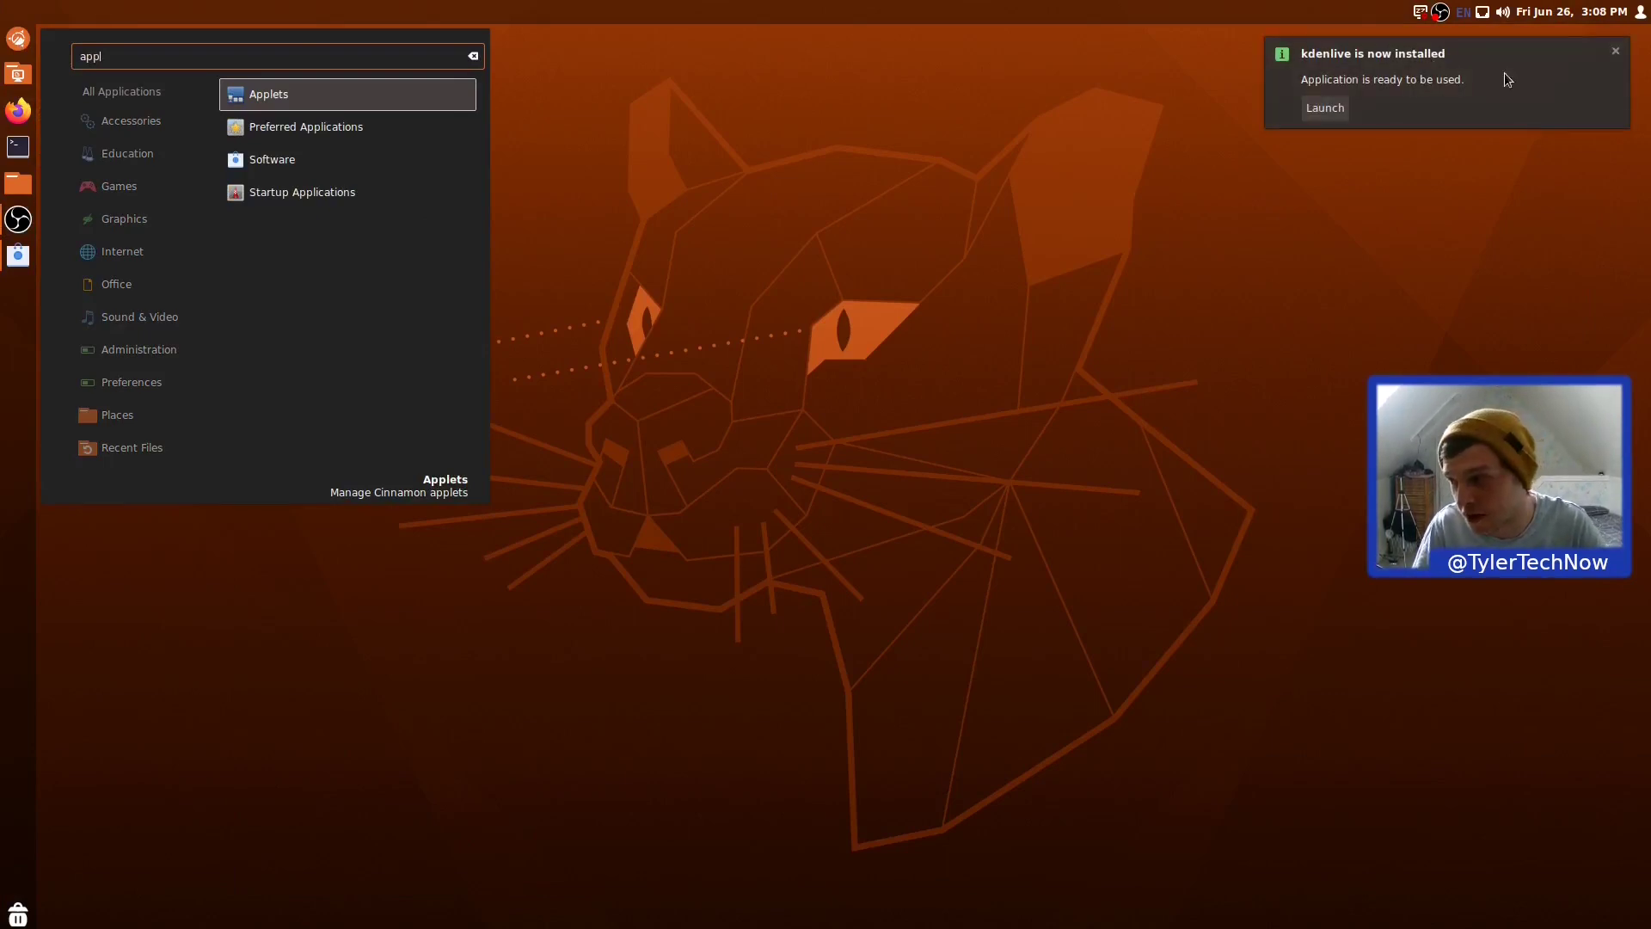
text(l)
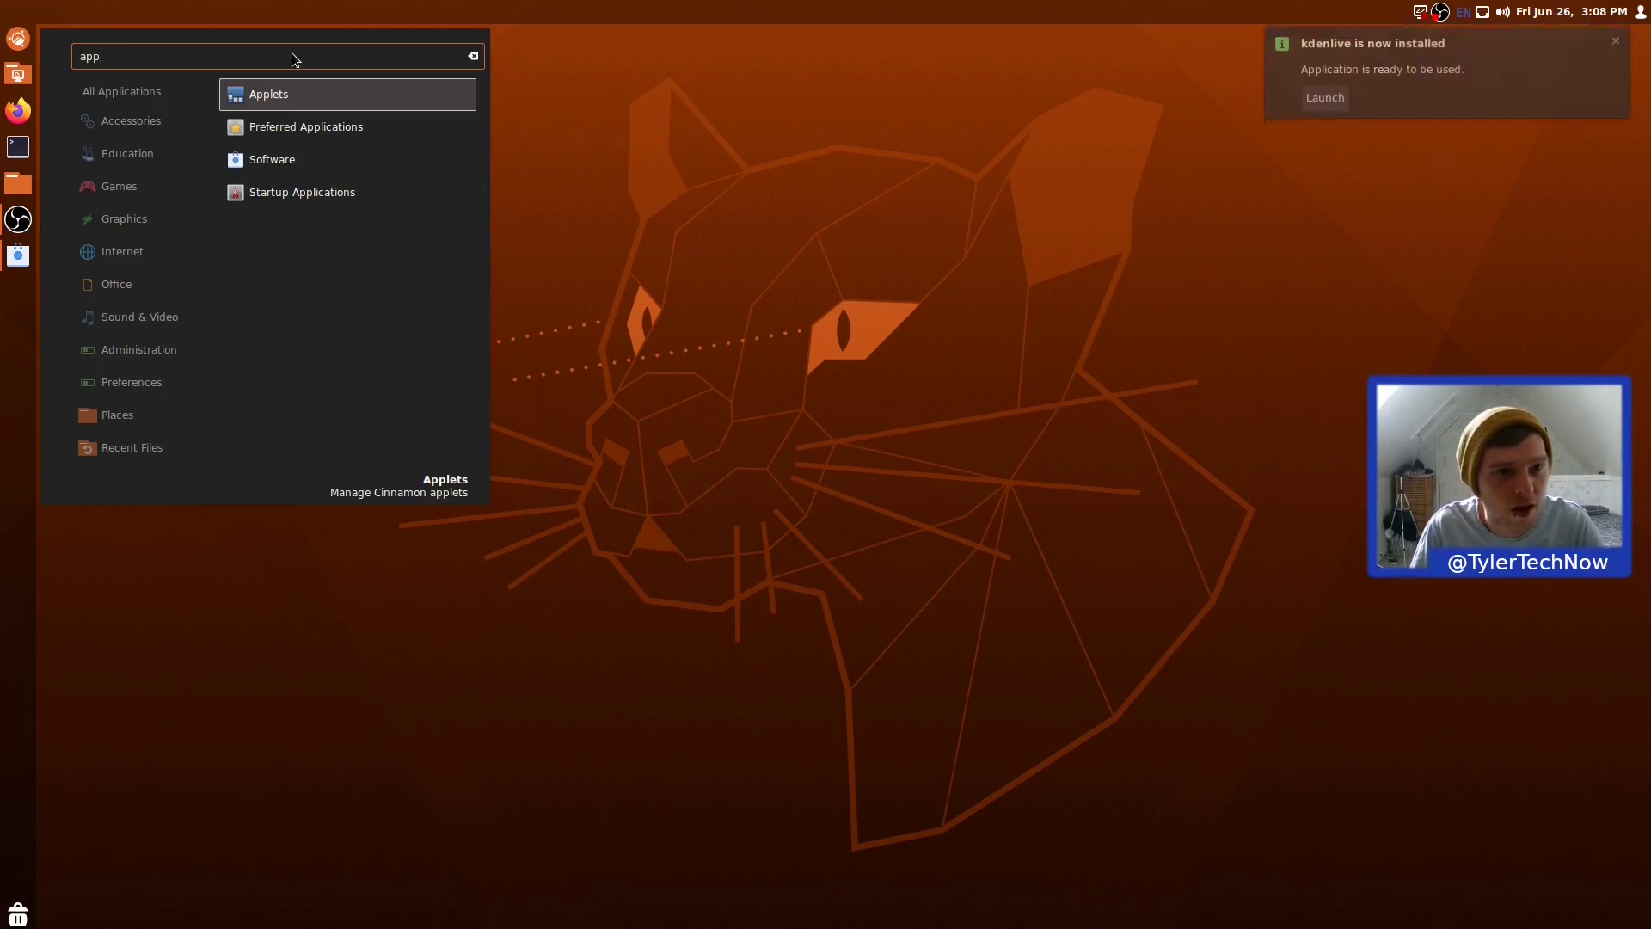
double_click(284, 55)
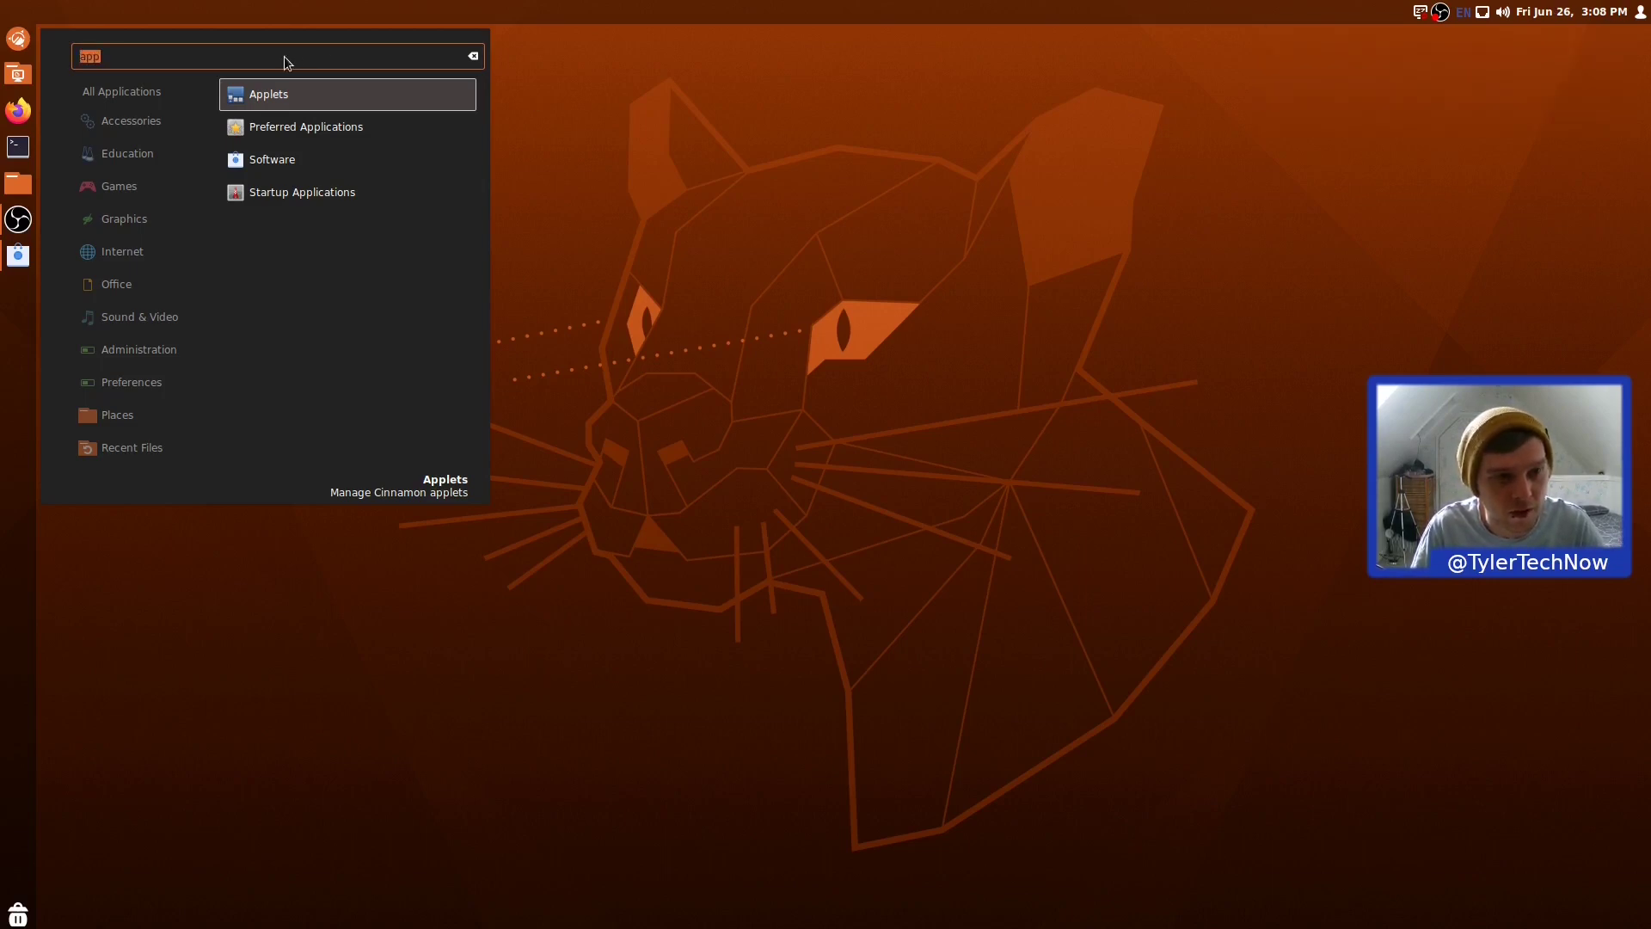
text(them)
key(Return)
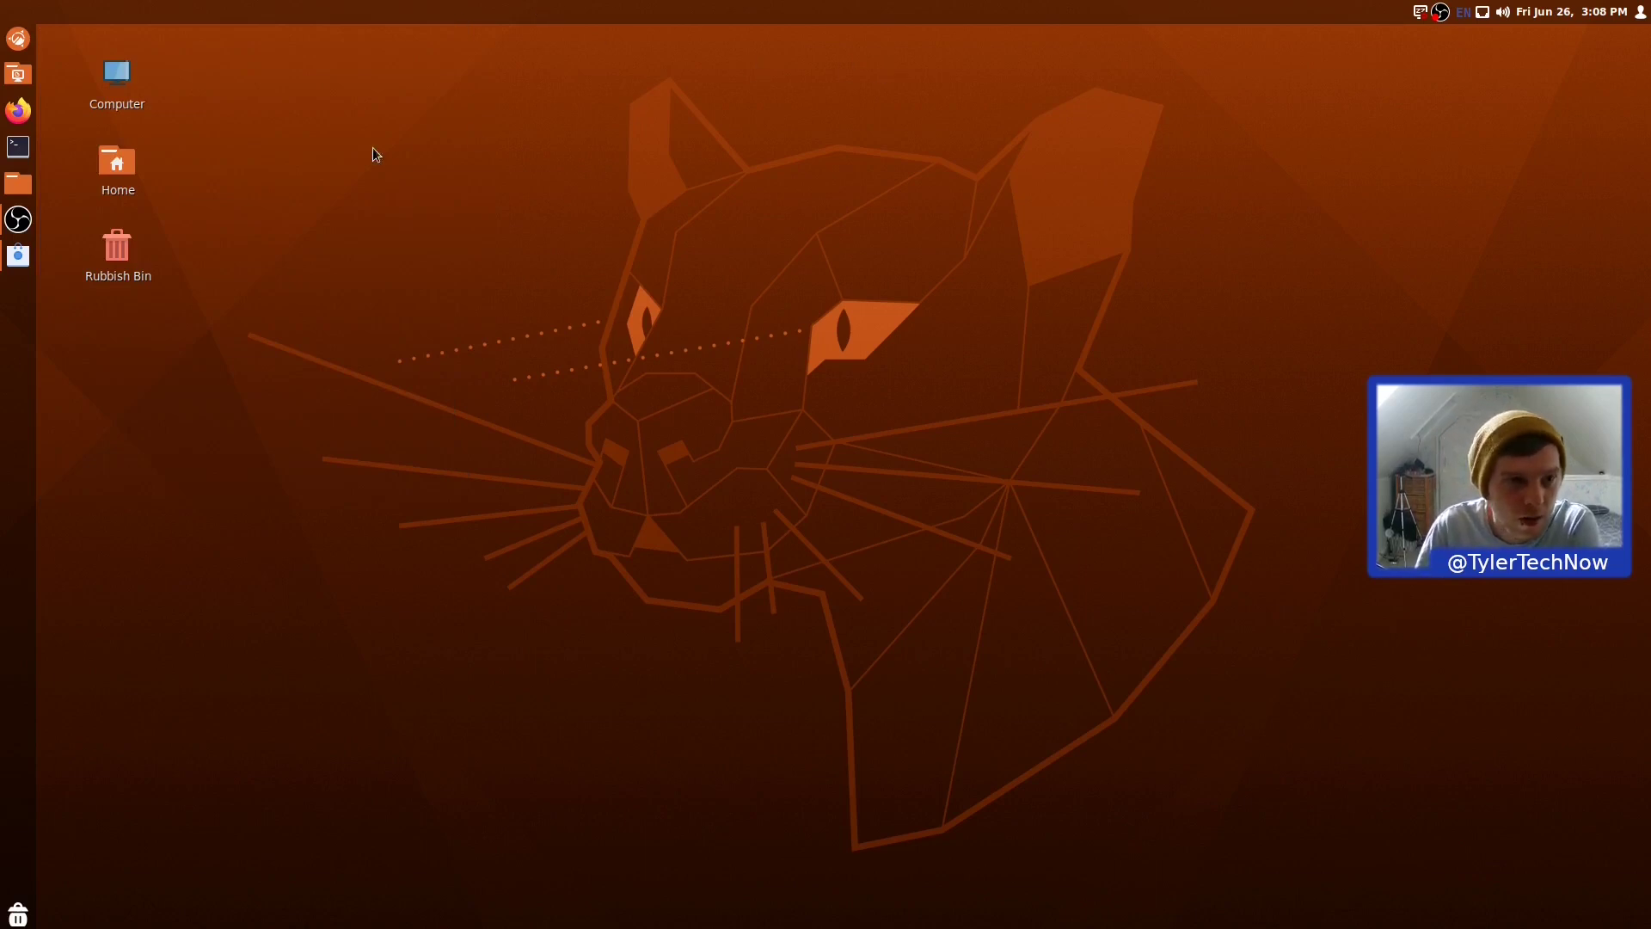
Move the Themes window up-left and open the Home folder beside it on the right.
drag(1022, 238, 797, 114)
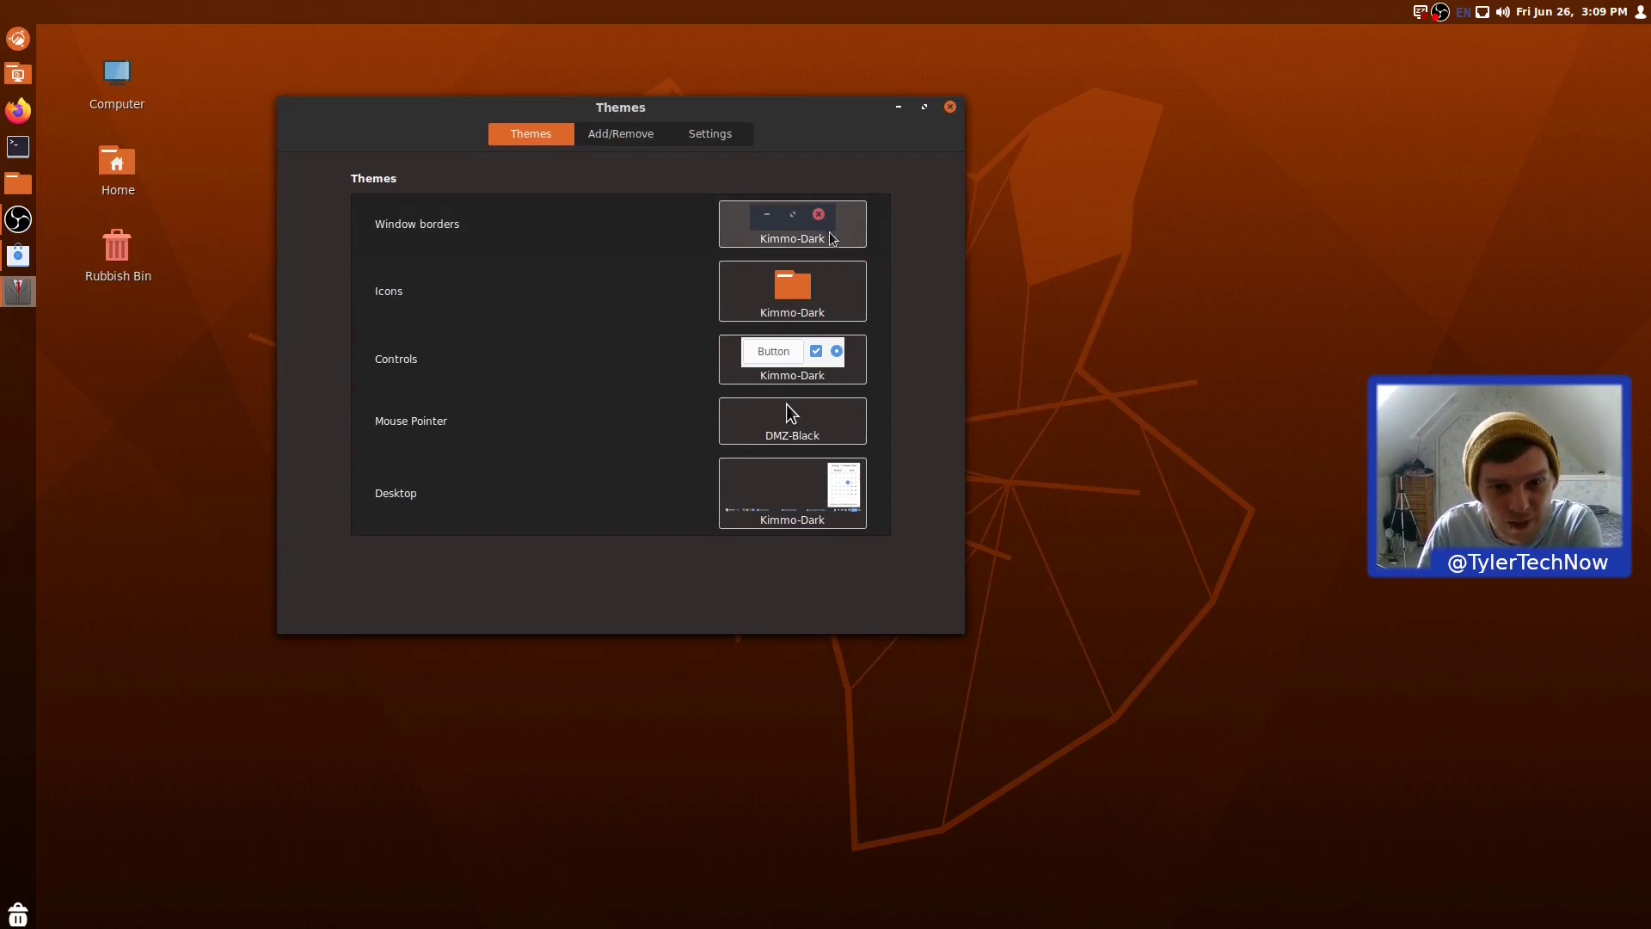
click(18, 74)
click(18, 74)
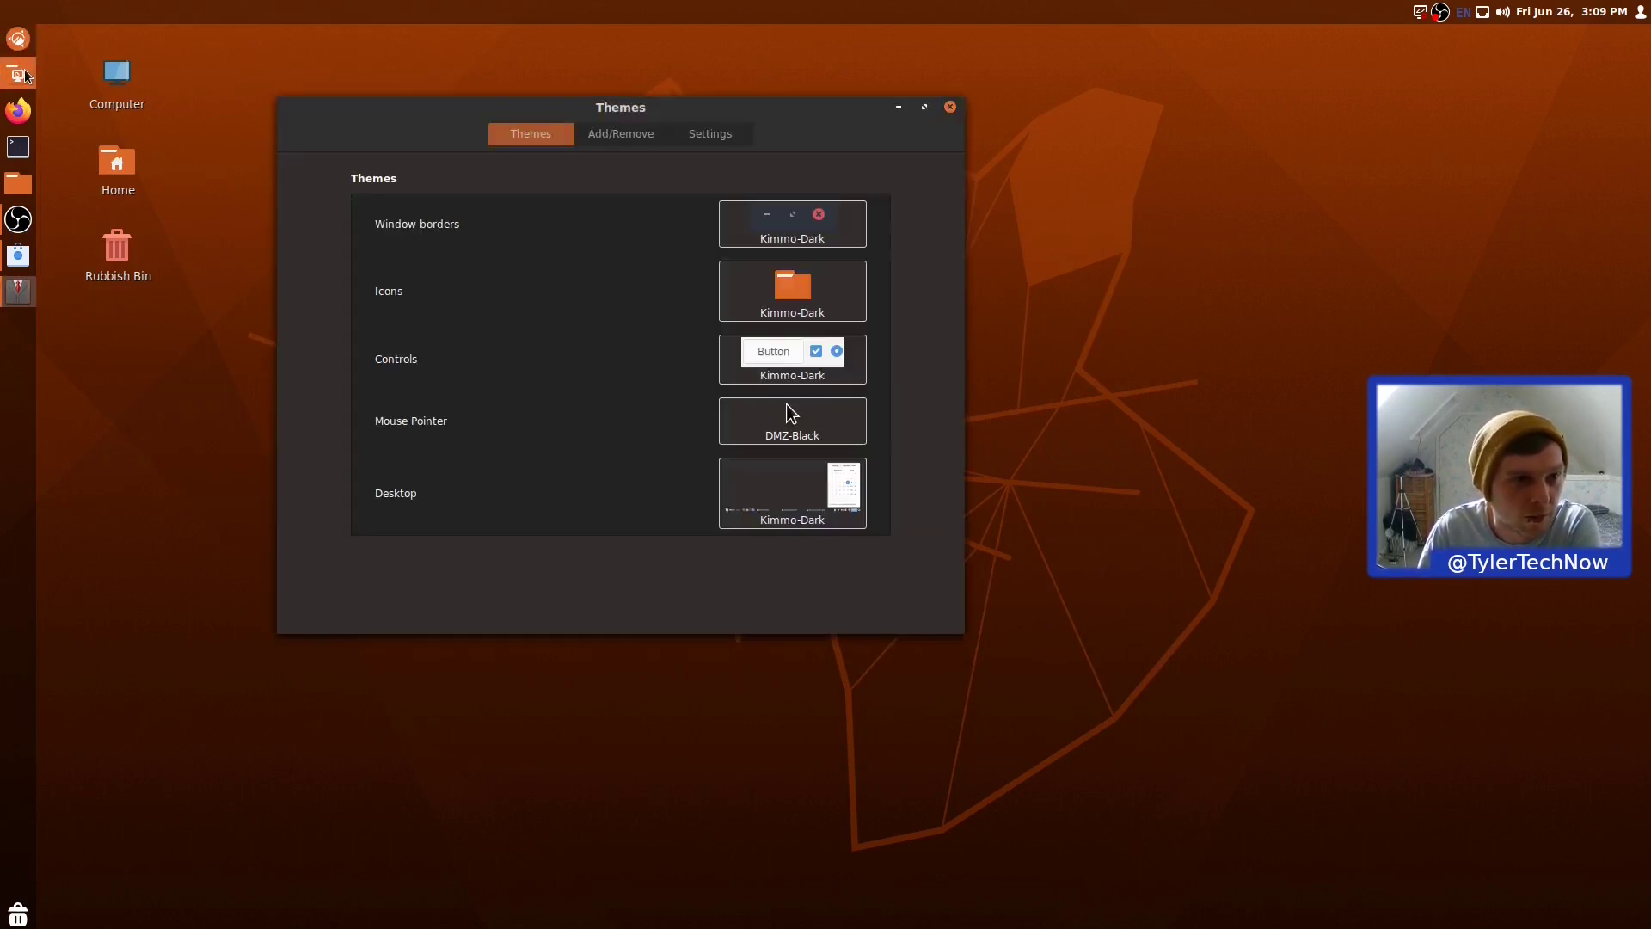
click(18, 180)
drag(879, 225, 1325, 125)
click(651, 236)
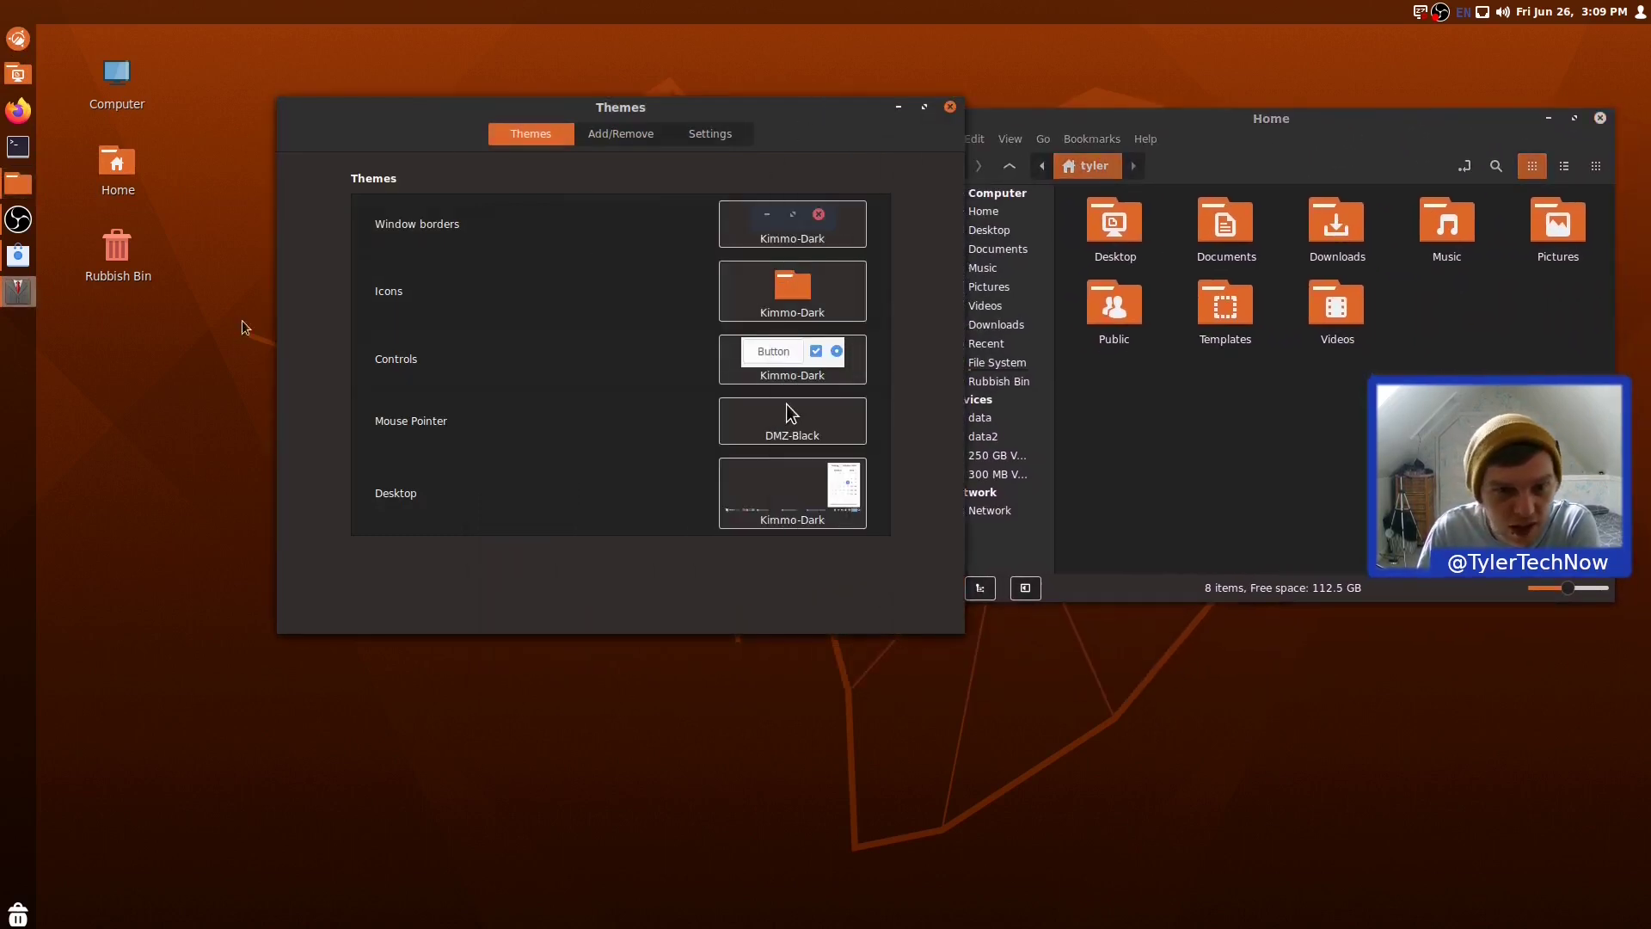
Set window borders to Kimmo-RX-Arc and icons to Papirus-Dark.
click(722, 244)
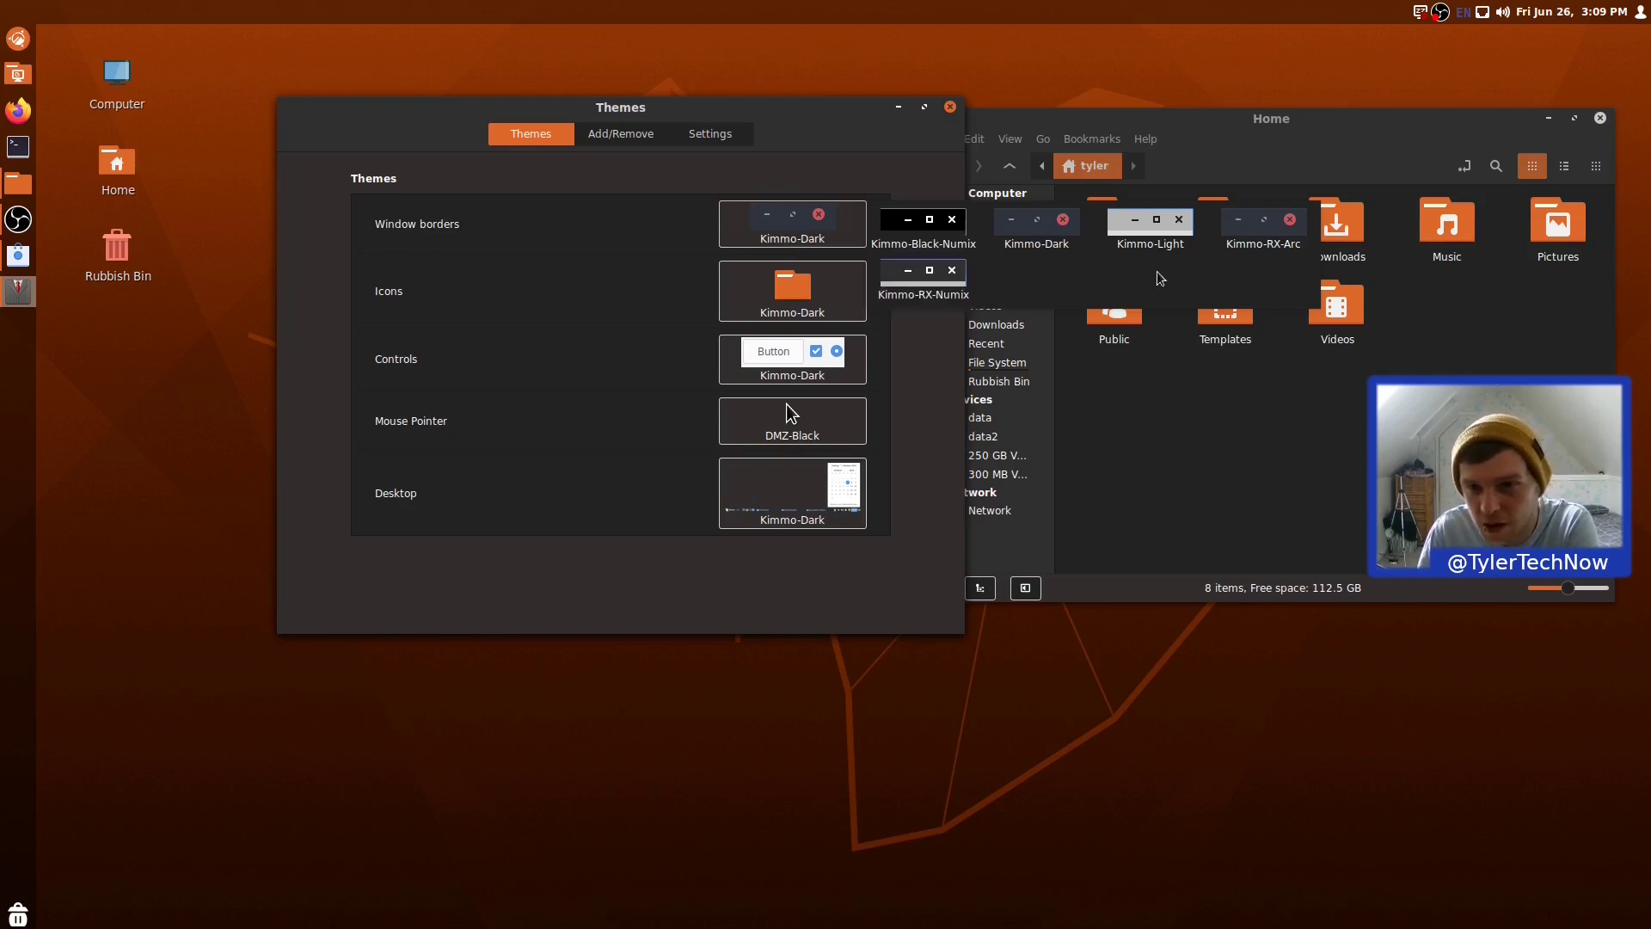
click(1249, 233)
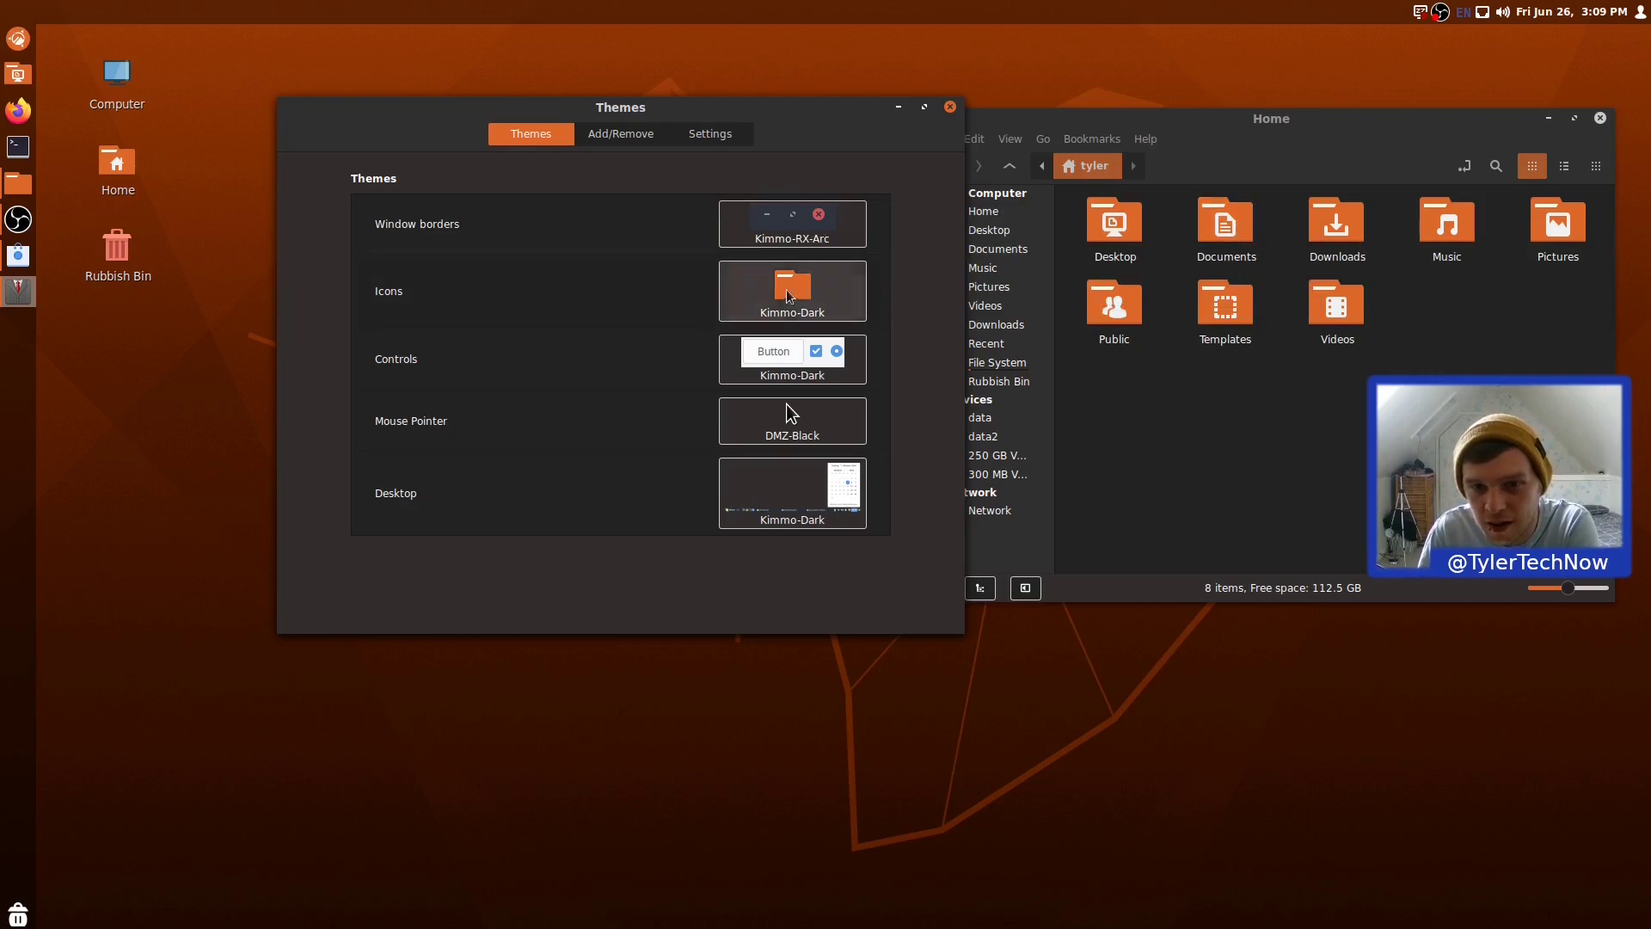
click(835, 299)
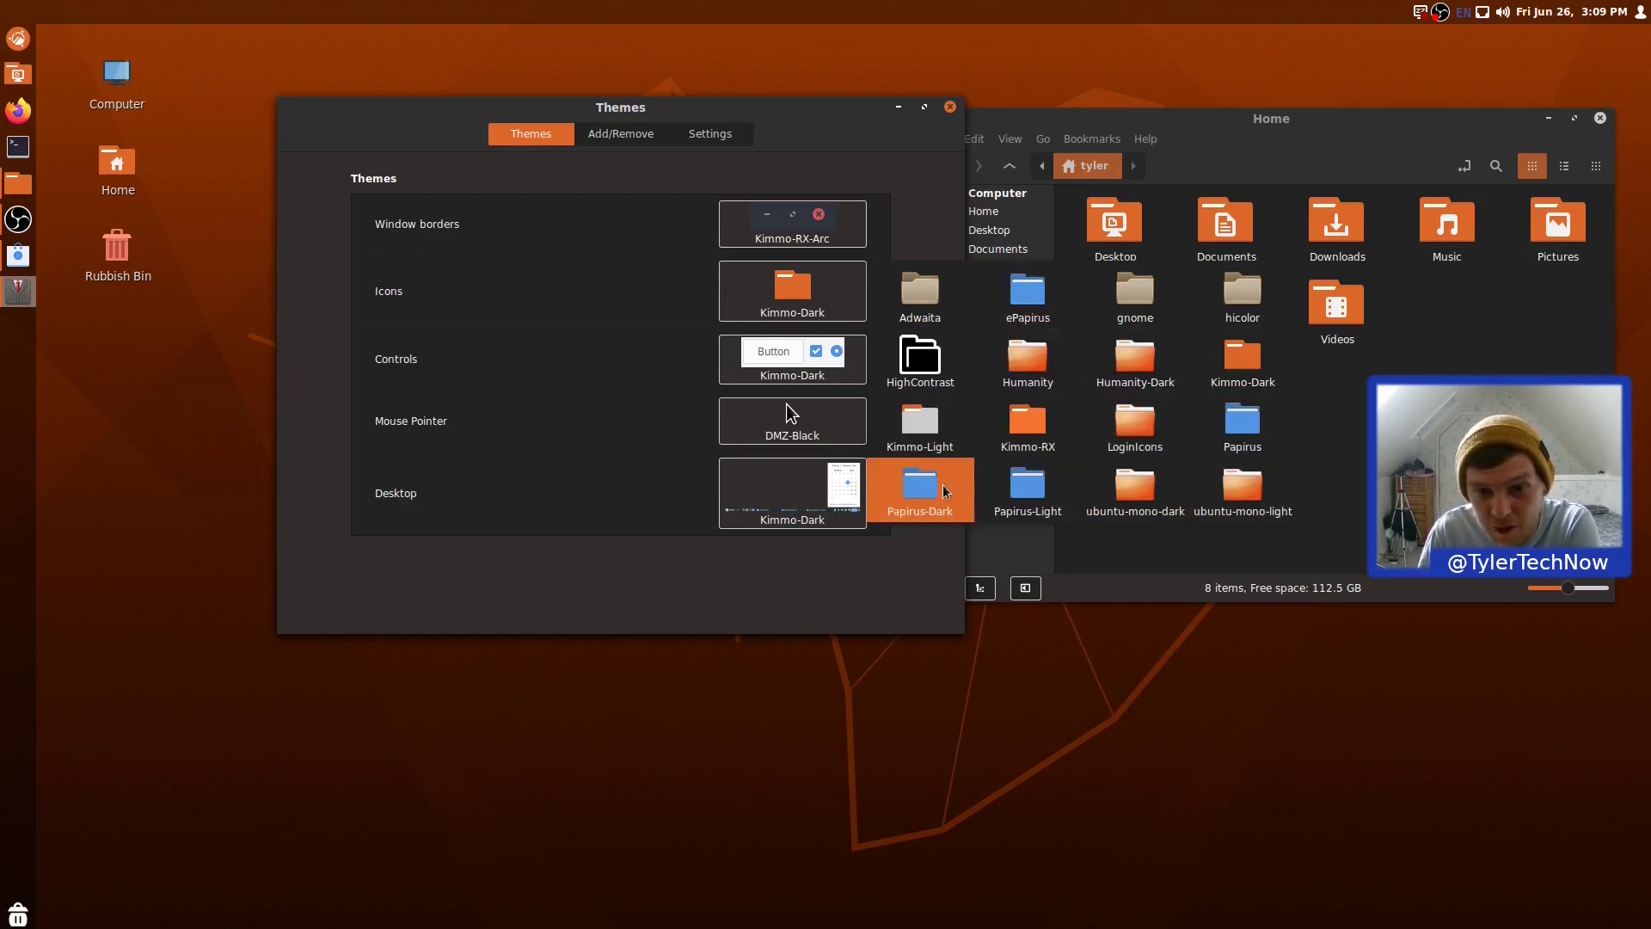
click(921, 489)
click(762, 361)
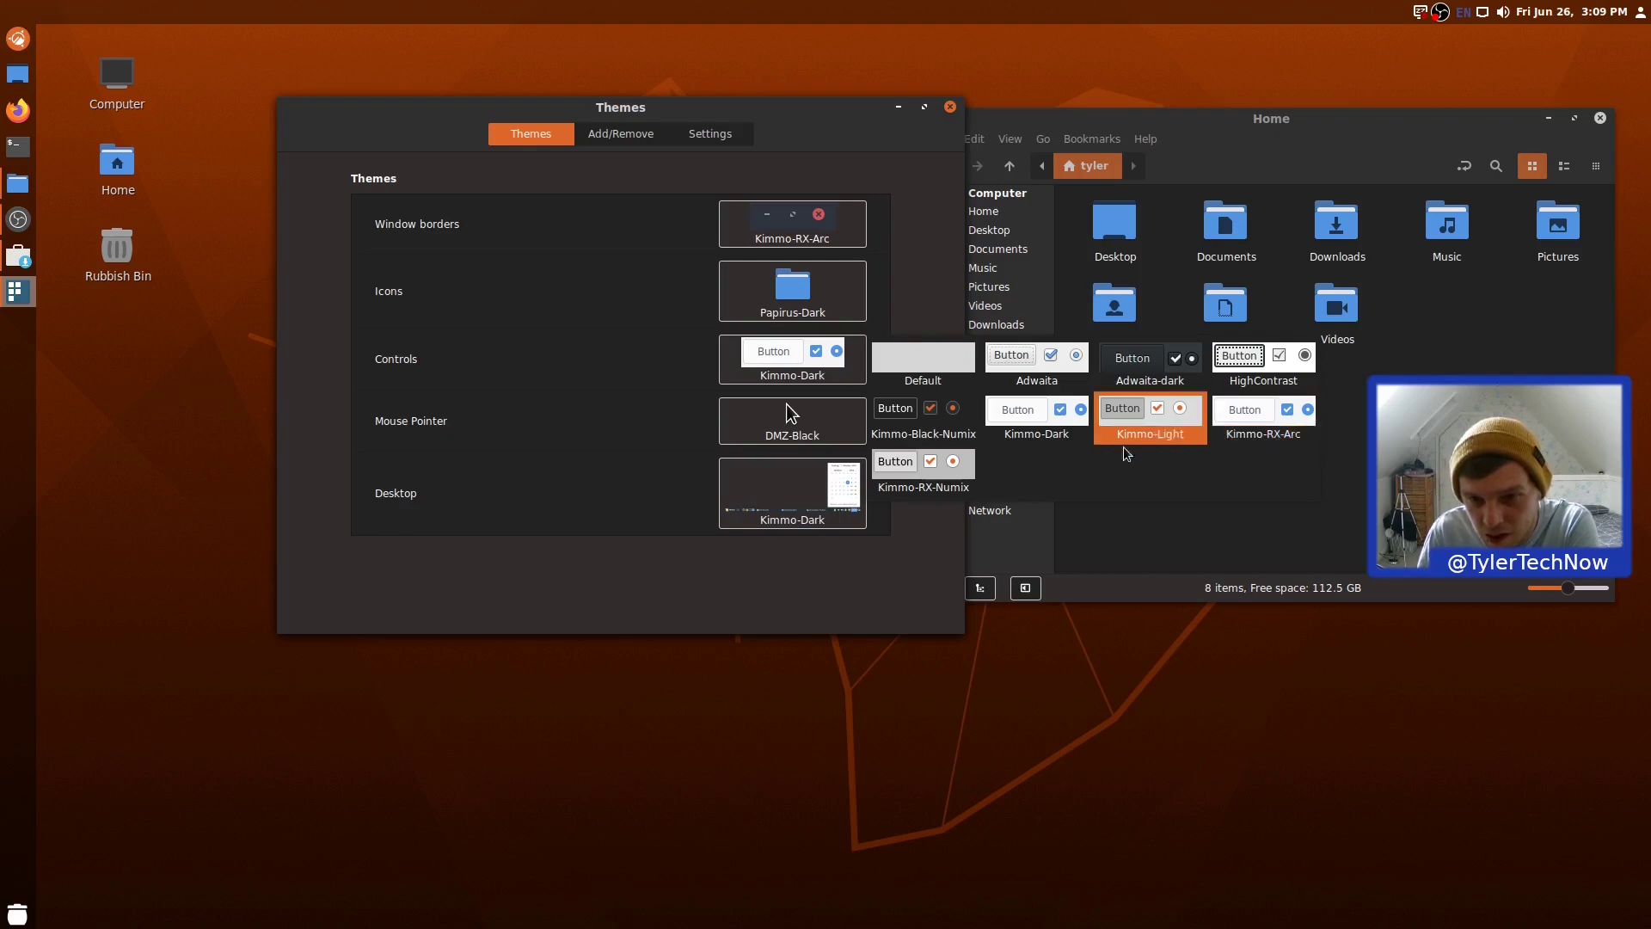
Apply Kimmo-RX-Arc as both the Controls theme and the Desktop theme.
click(1241, 439)
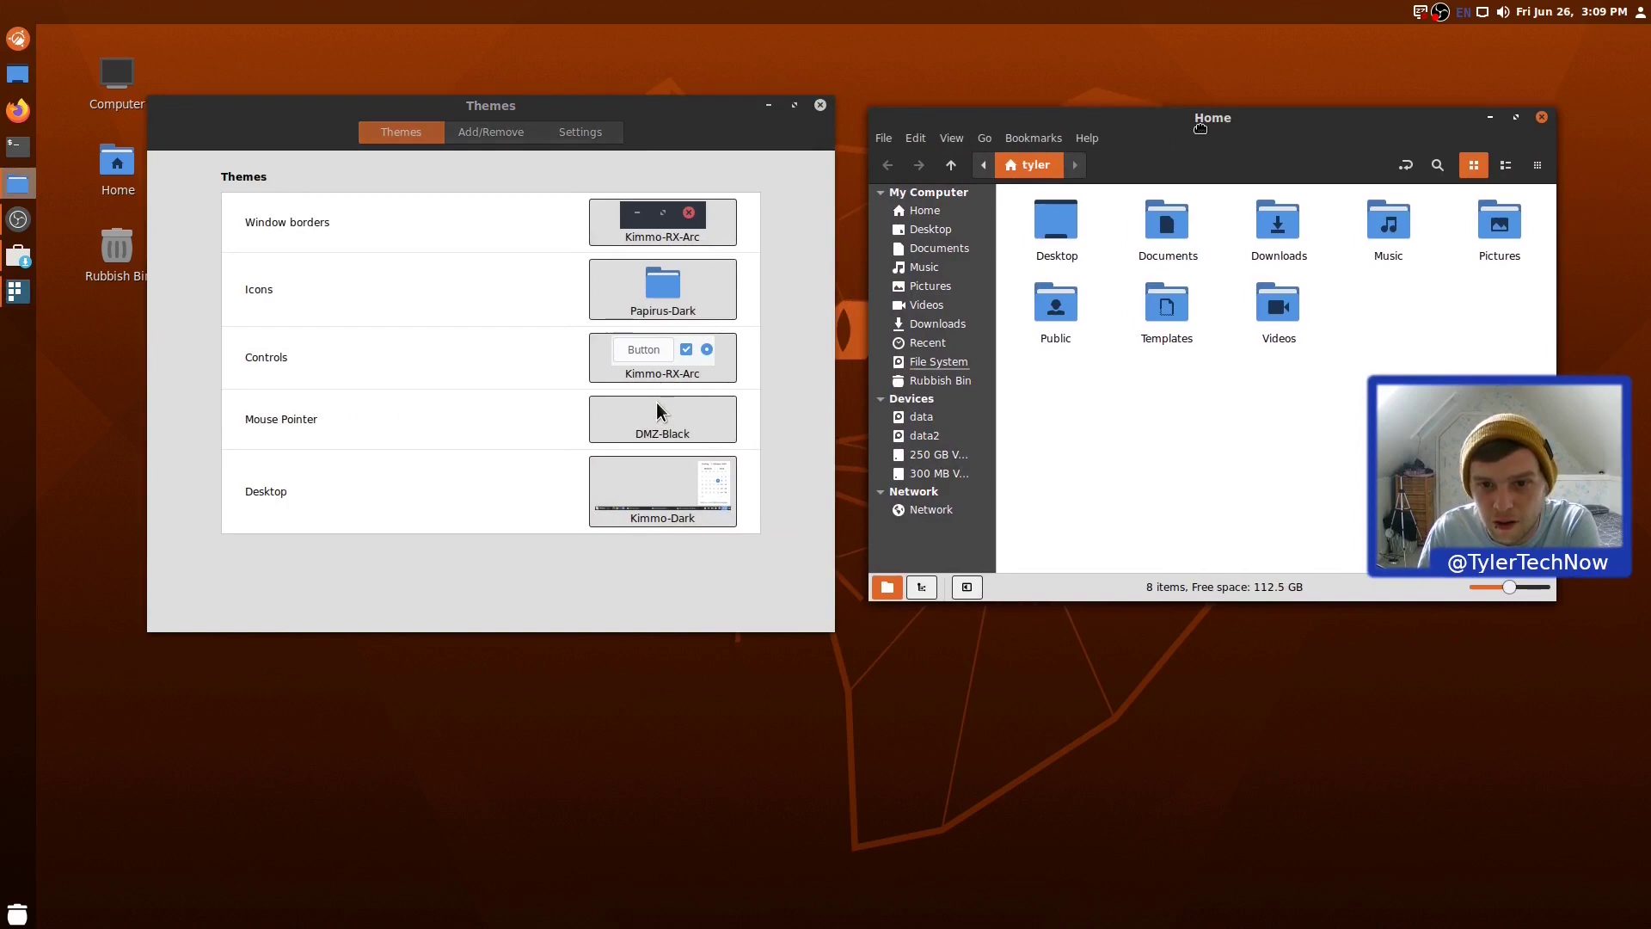
click(670, 357)
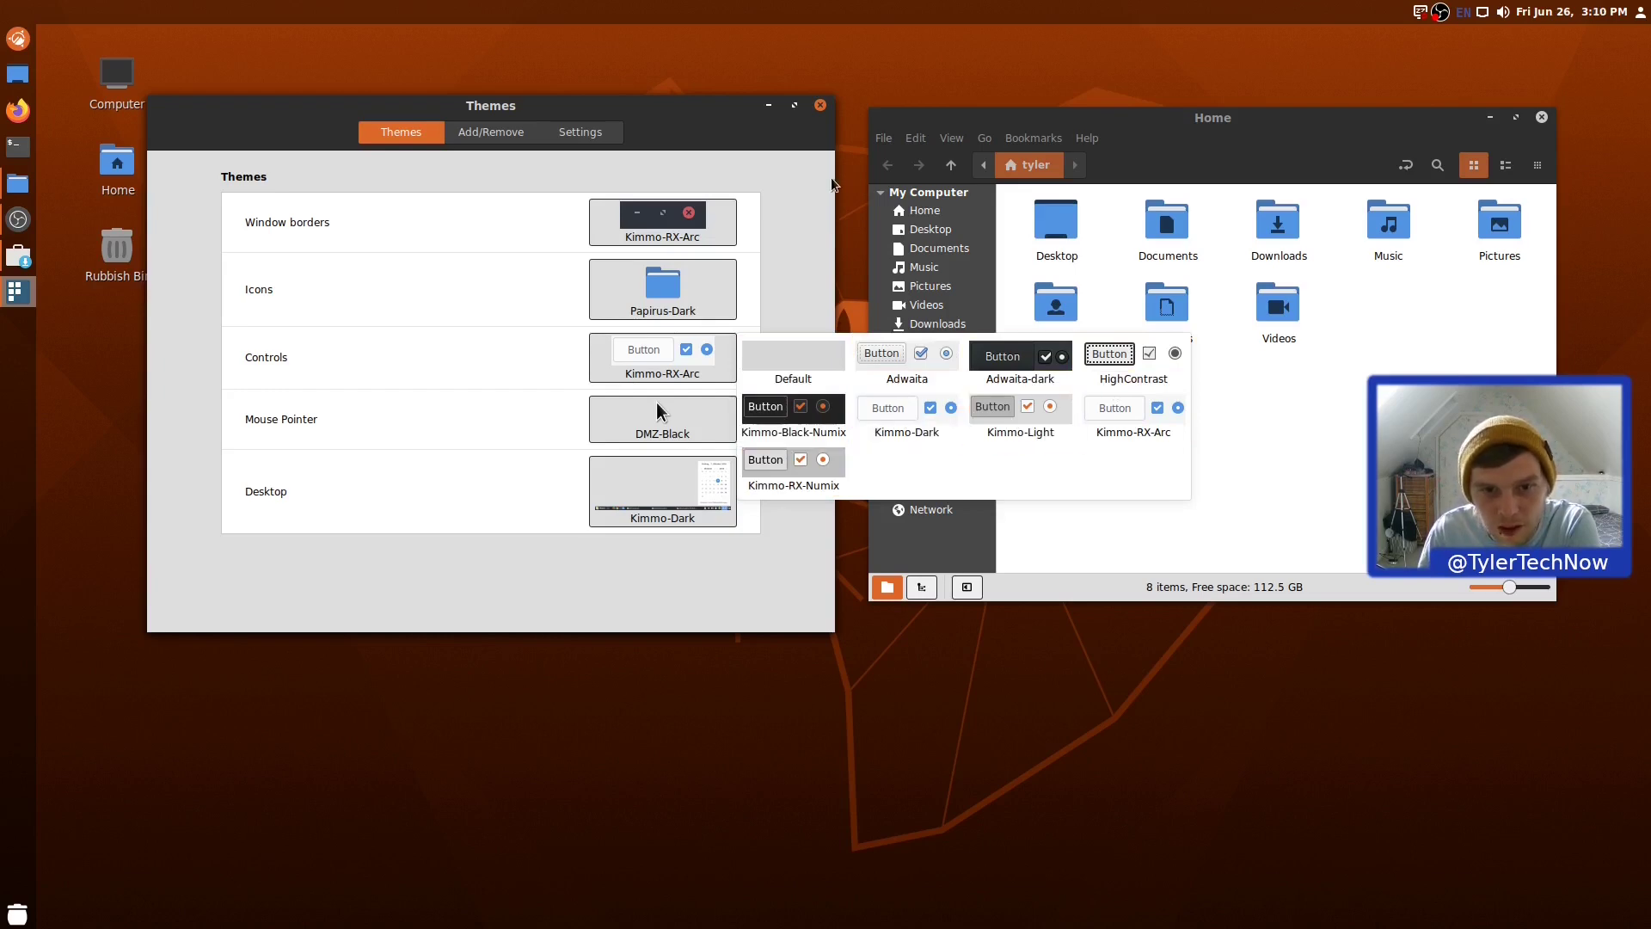
click(763, 243)
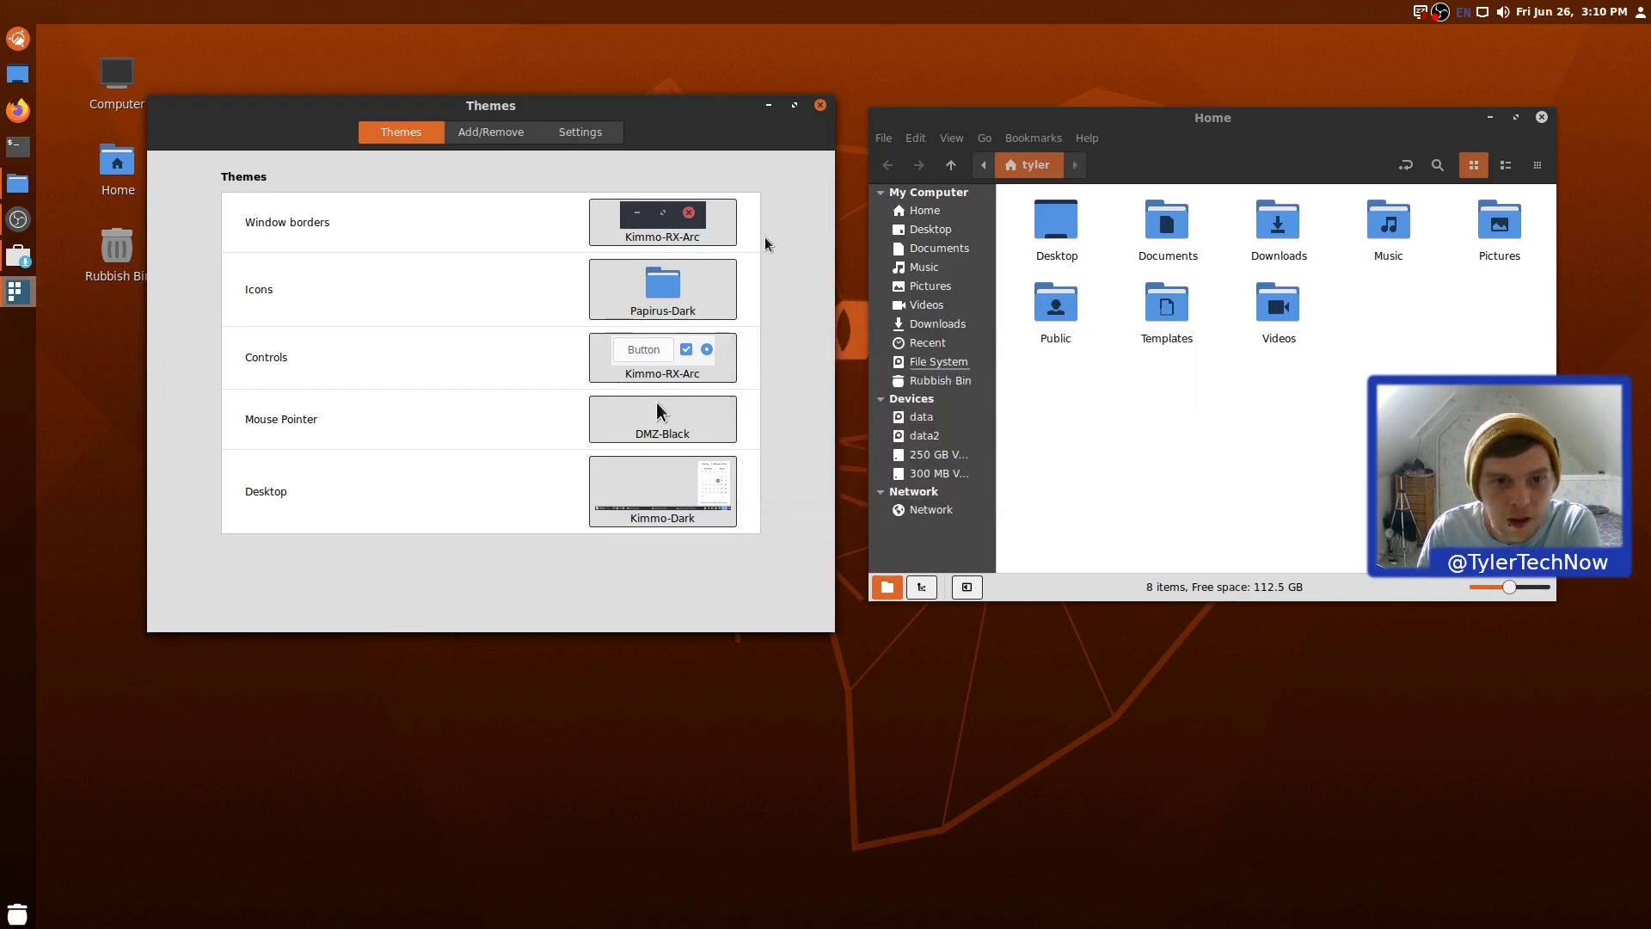
click(628, 515)
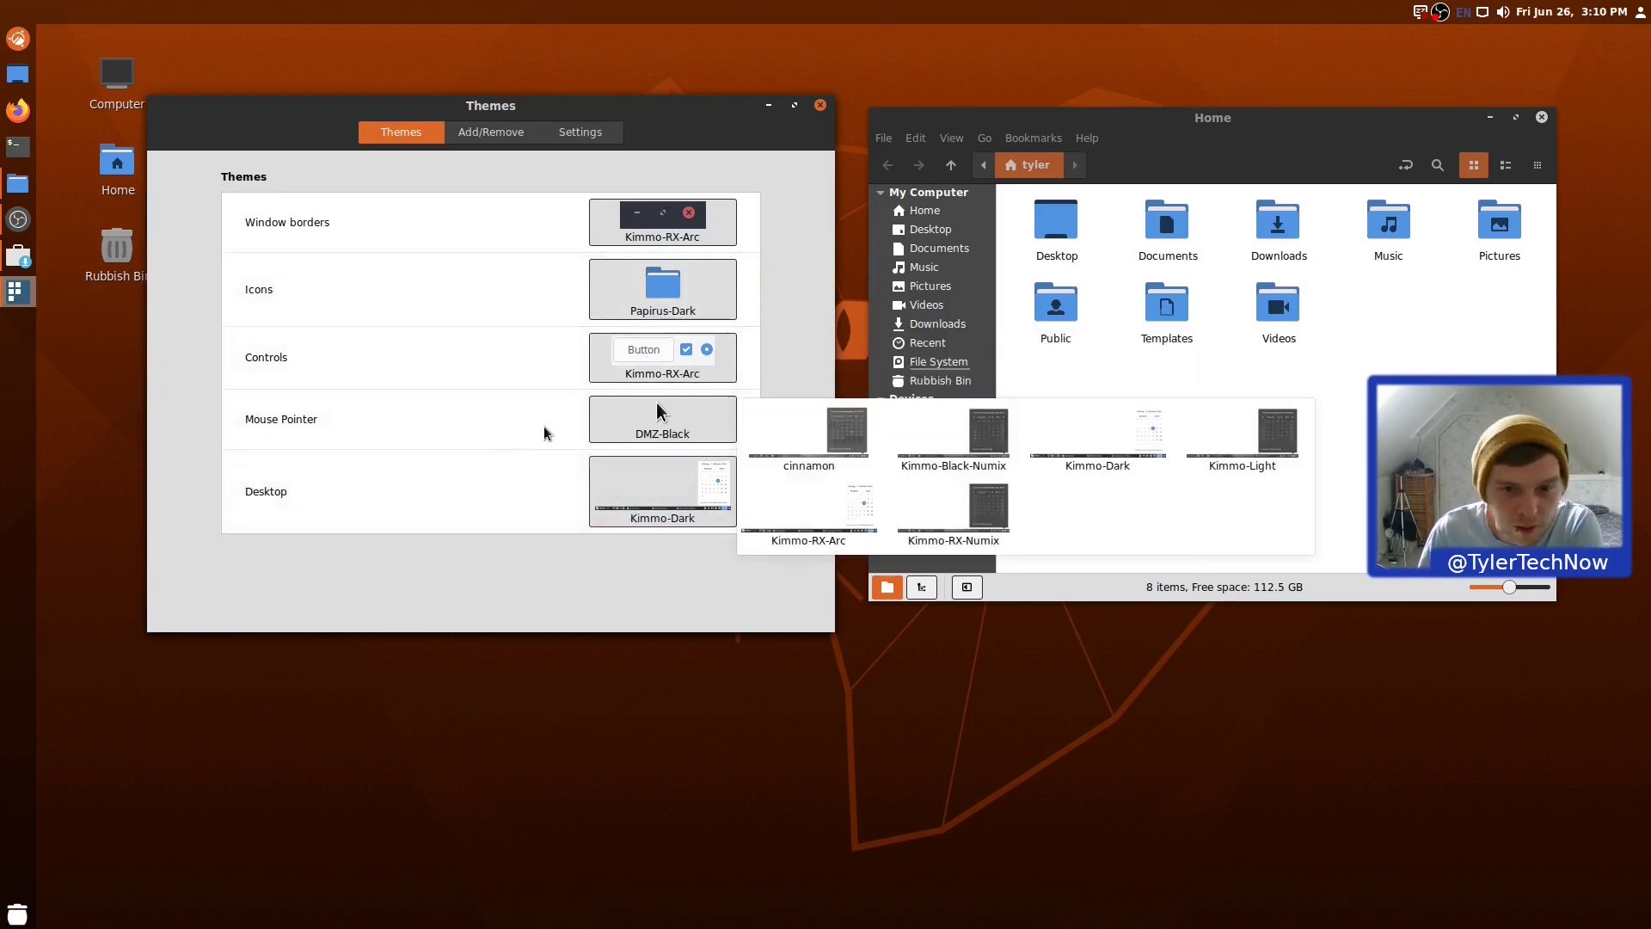
click(808, 510)
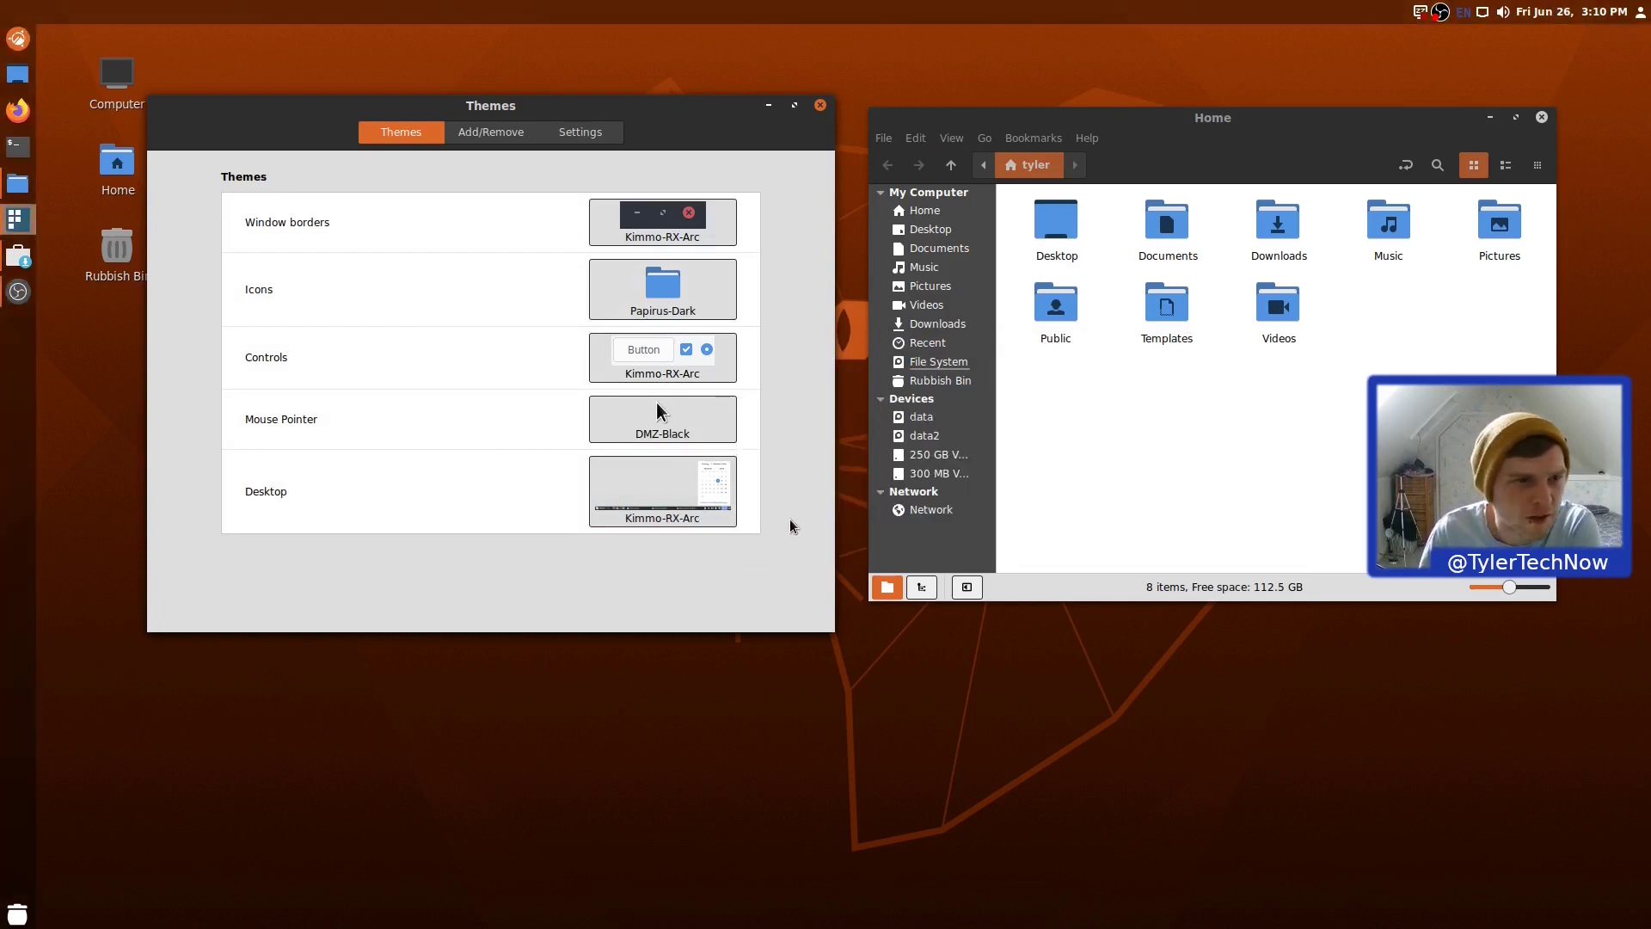
Maximize and restore the Themes window, move it up and right, then minimize it.
double_click(480, 111)
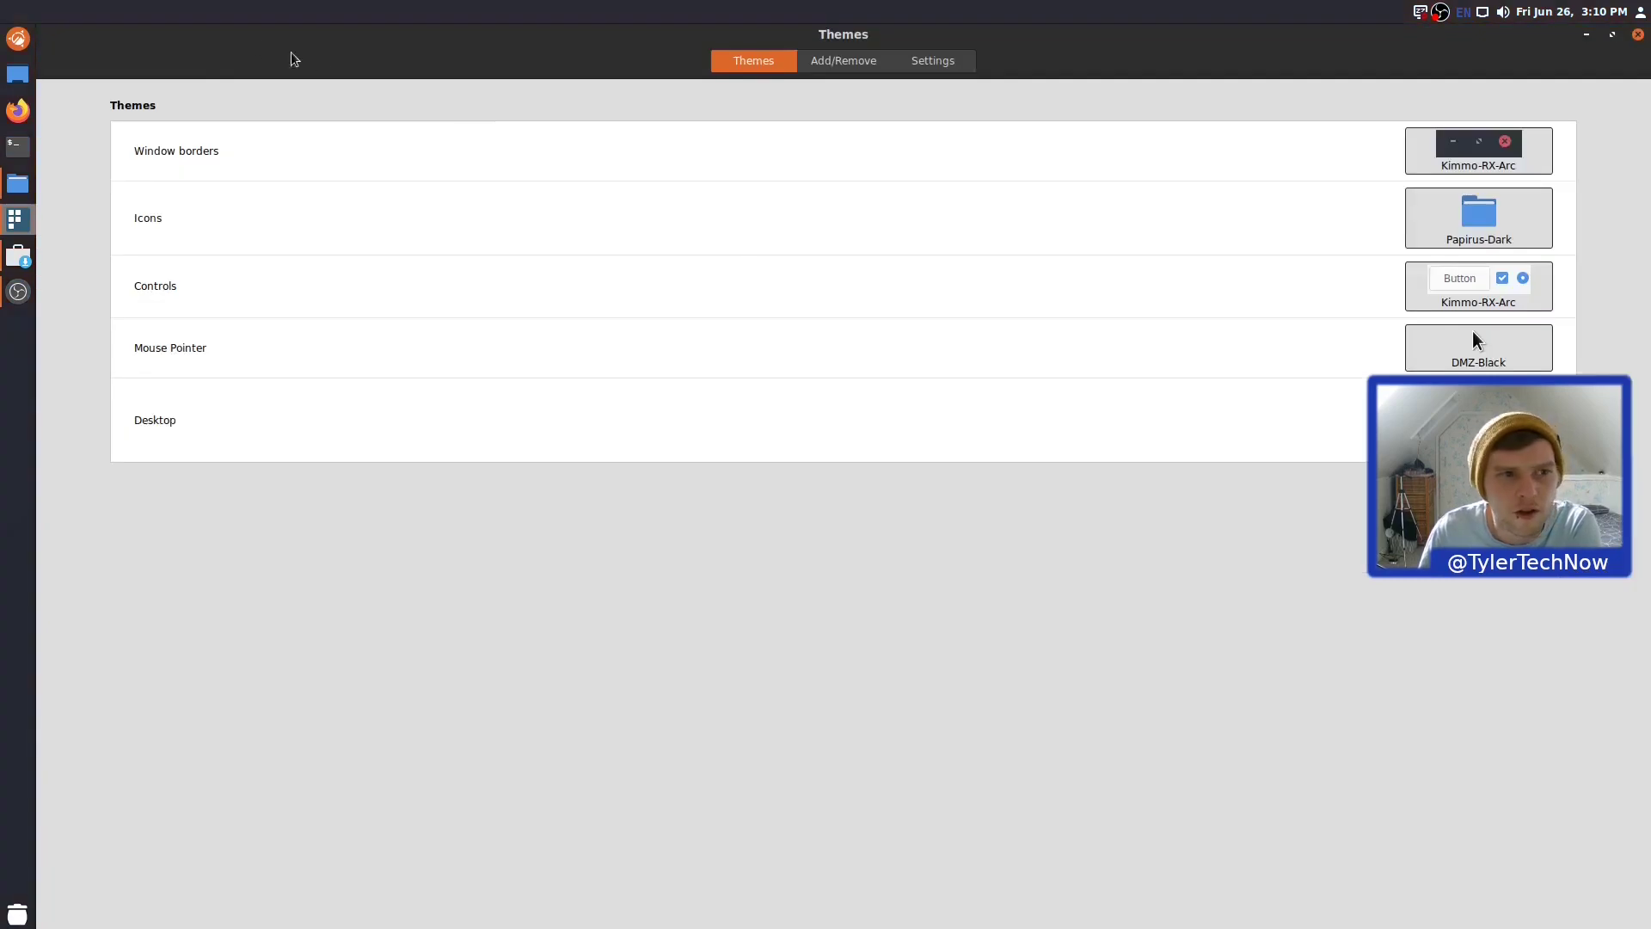
double_click(255, 41)
drag(550, 116, 622, 136)
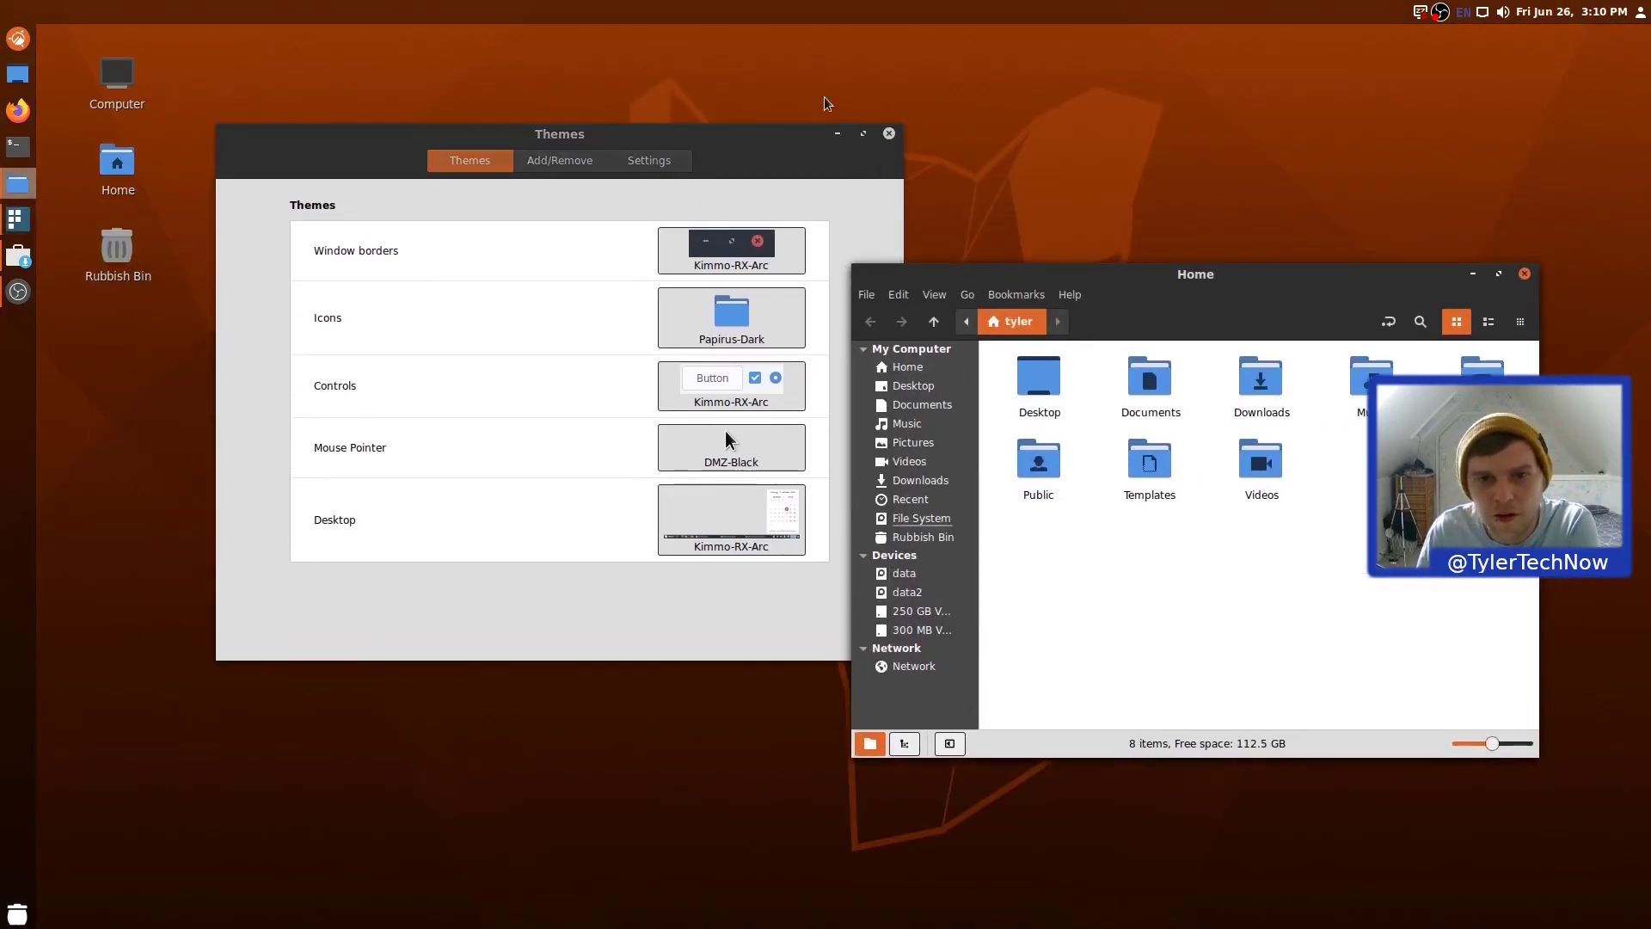
click(837, 133)
click(1472, 274)
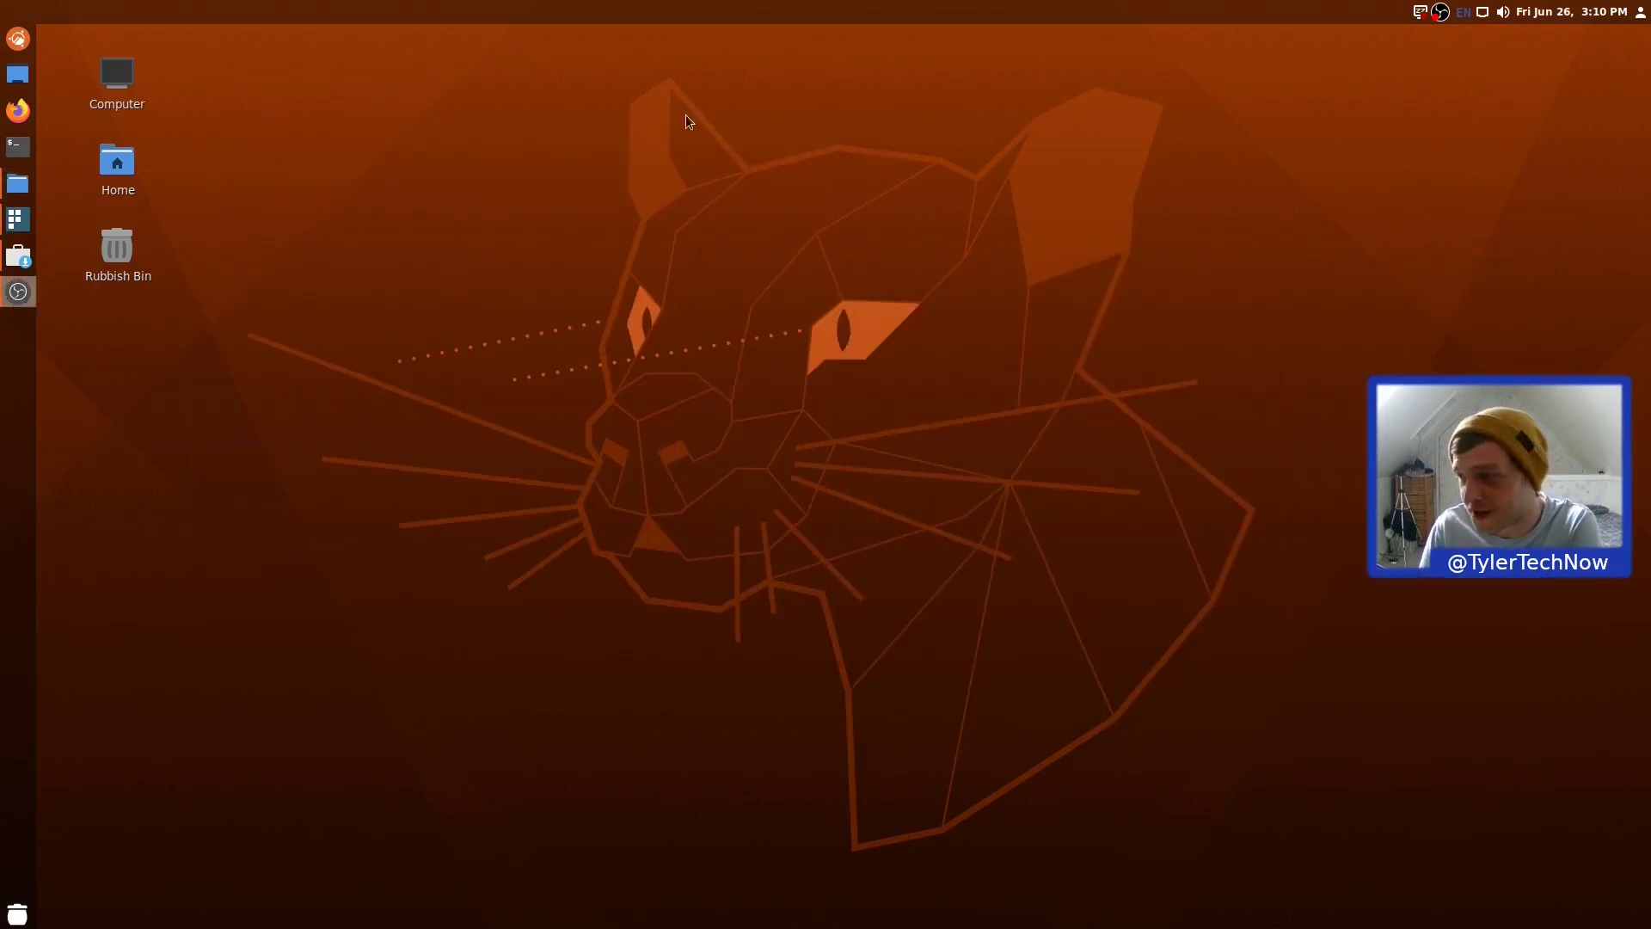
right_click(668, 276)
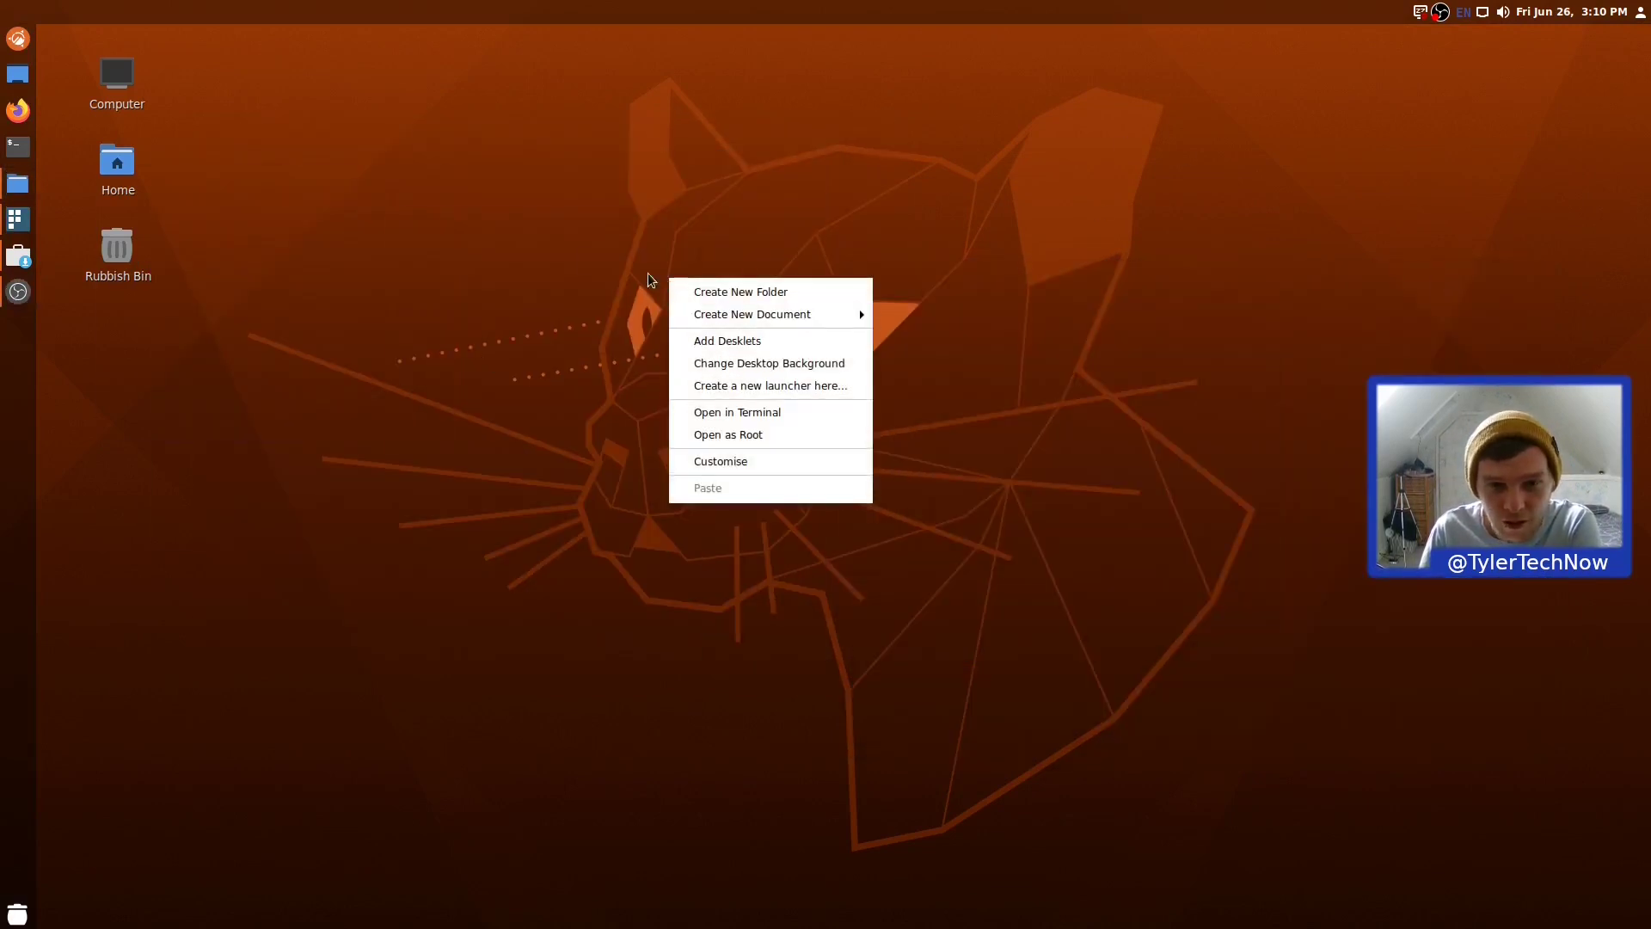
click(665, 203)
drag(452, 114, 1075, 732)
drag(452, 163, 1225, 684)
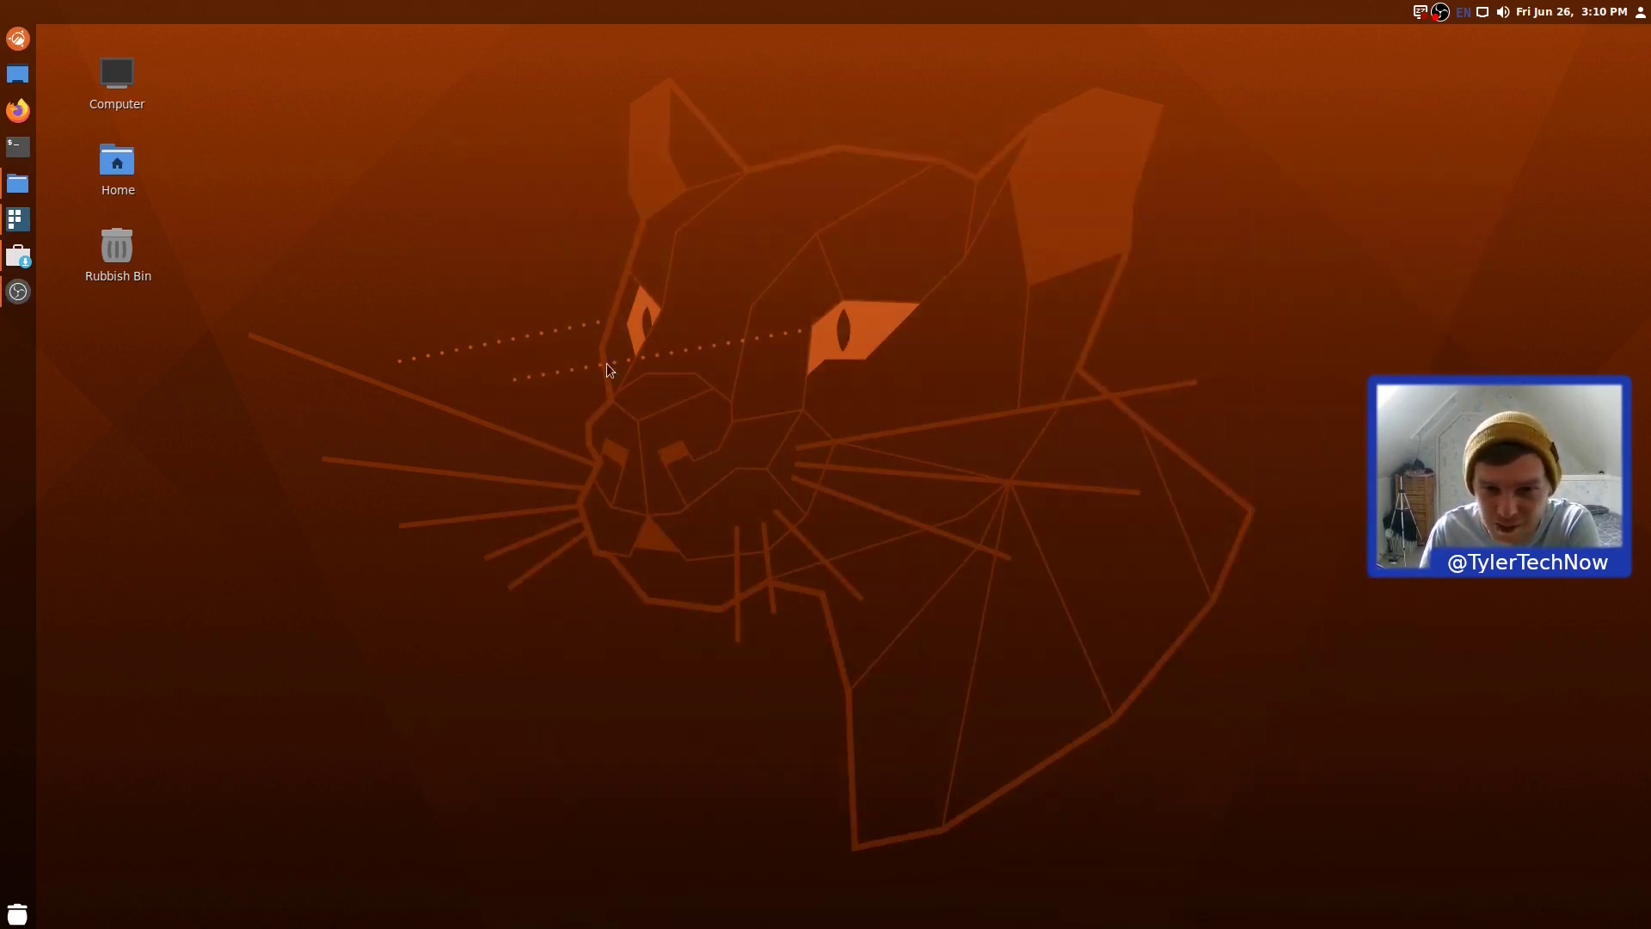
right_click(682, 210)
click(770, 298)
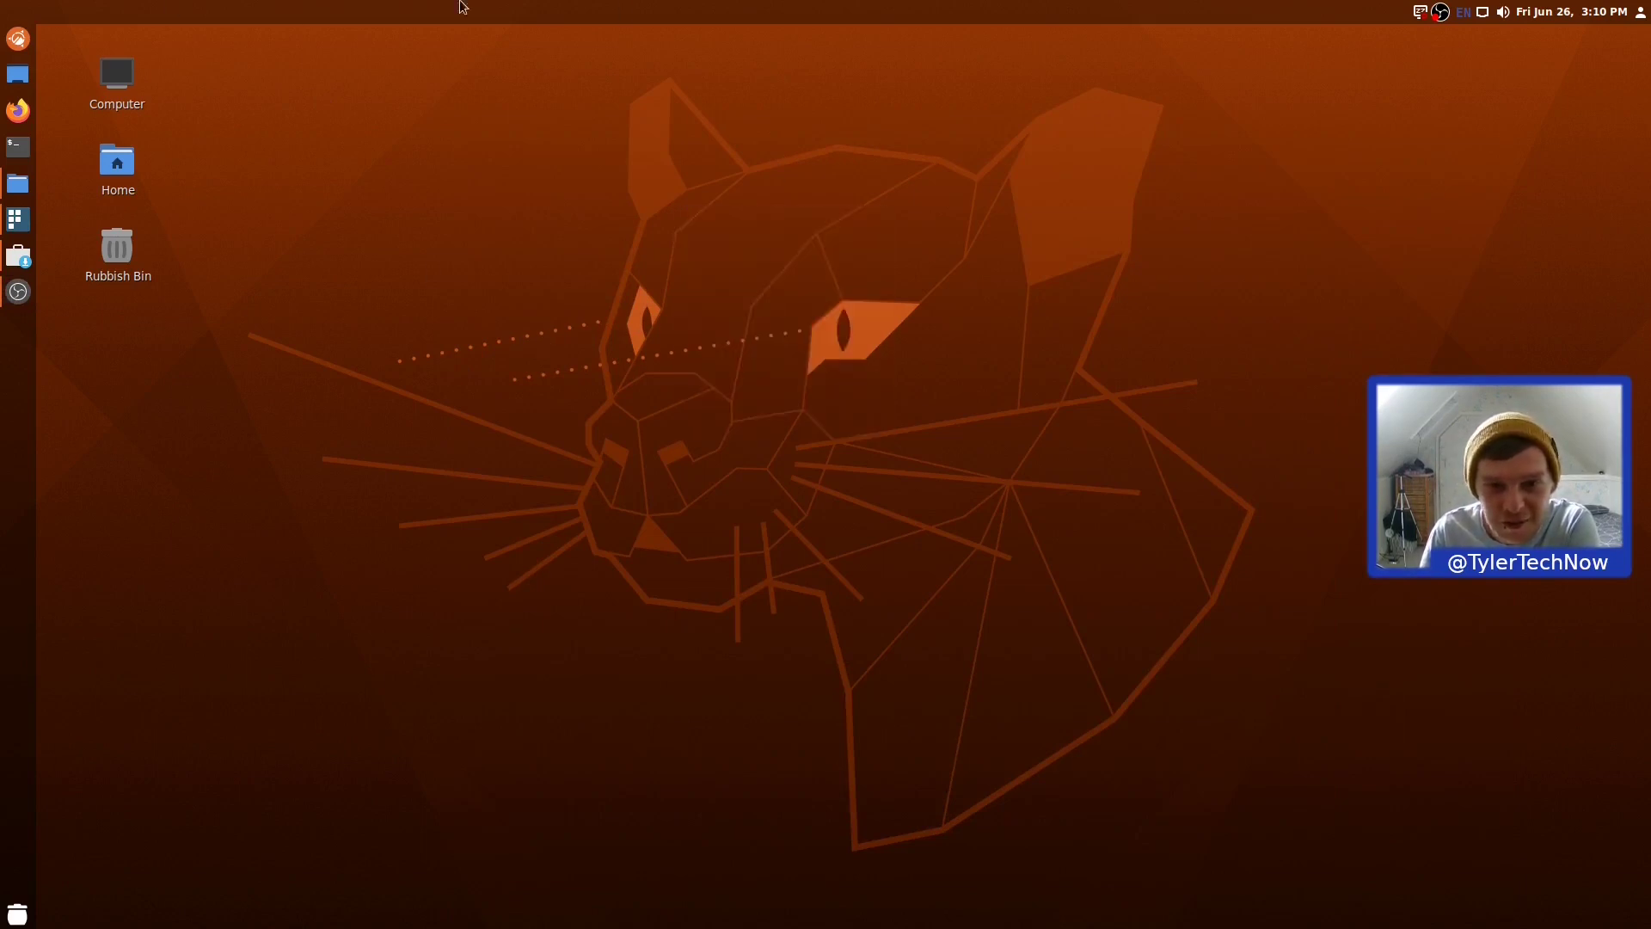
Set Focal Fossa from the Focal collection as the desktop wallpaper.
drag(853, 236, 754, 169)
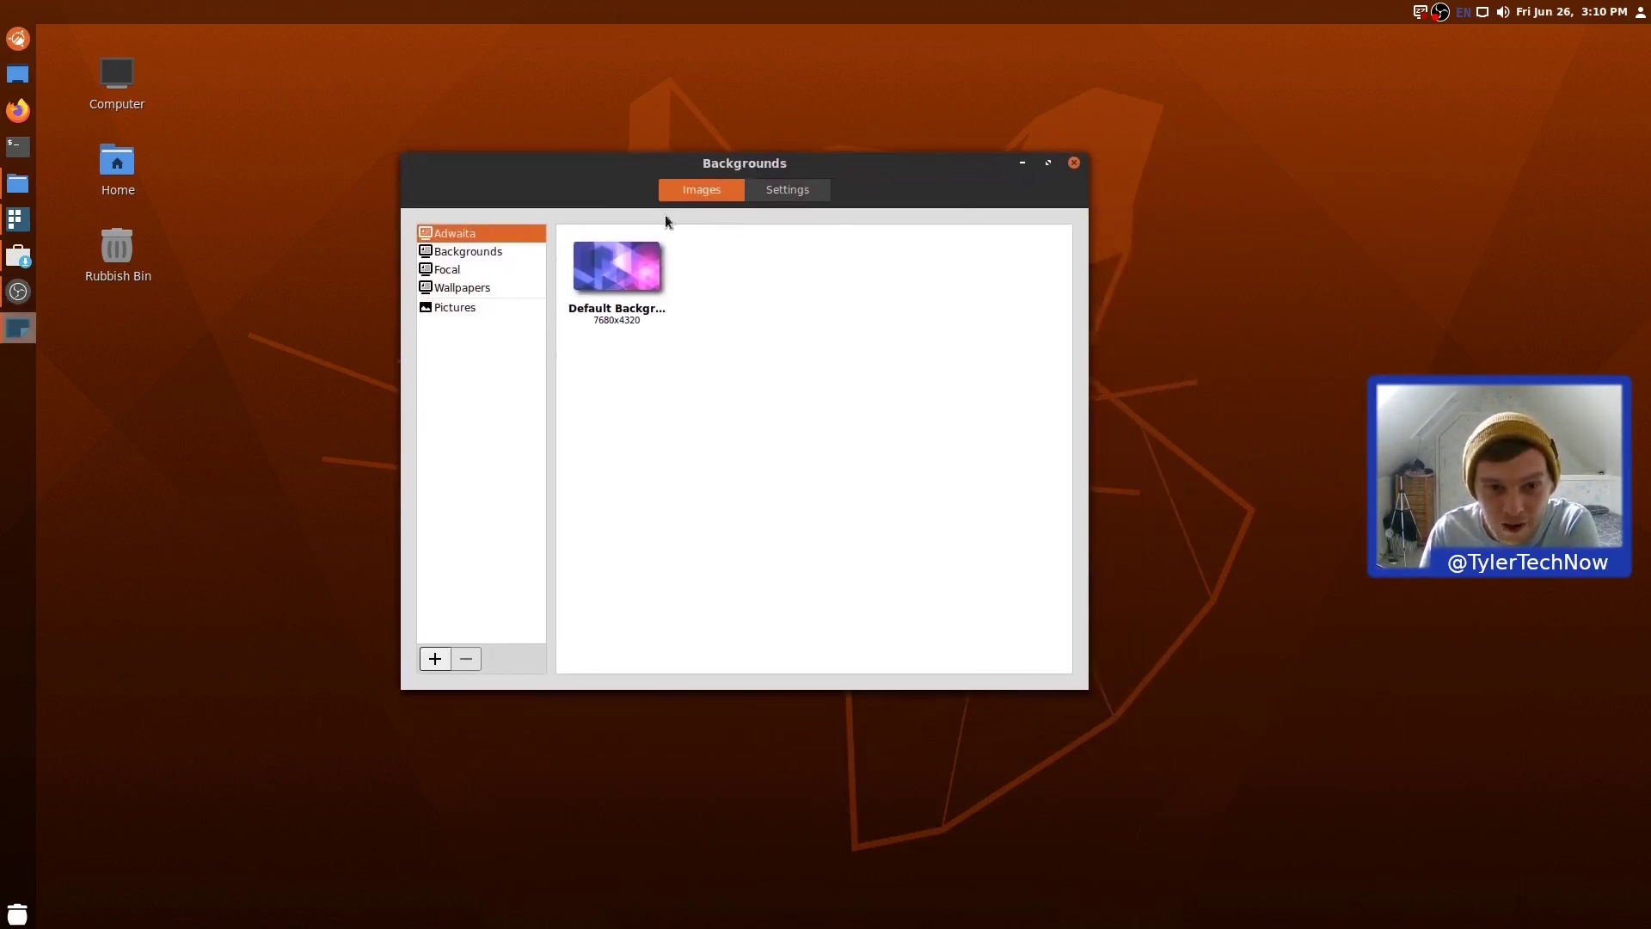
click(451, 270)
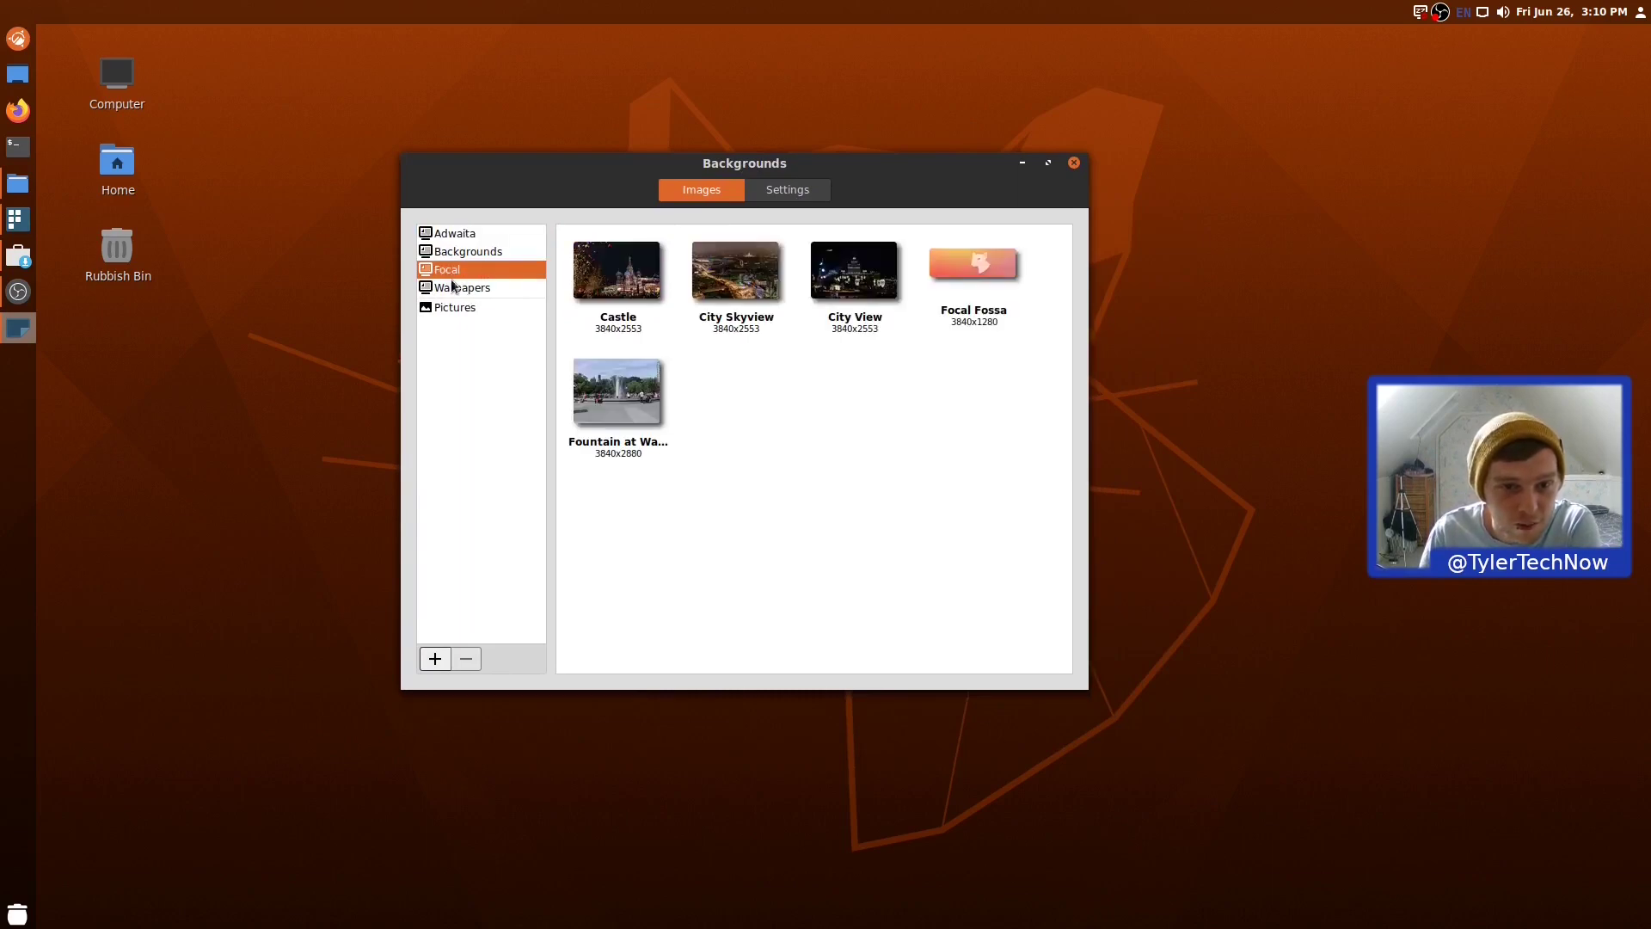
click(980, 274)
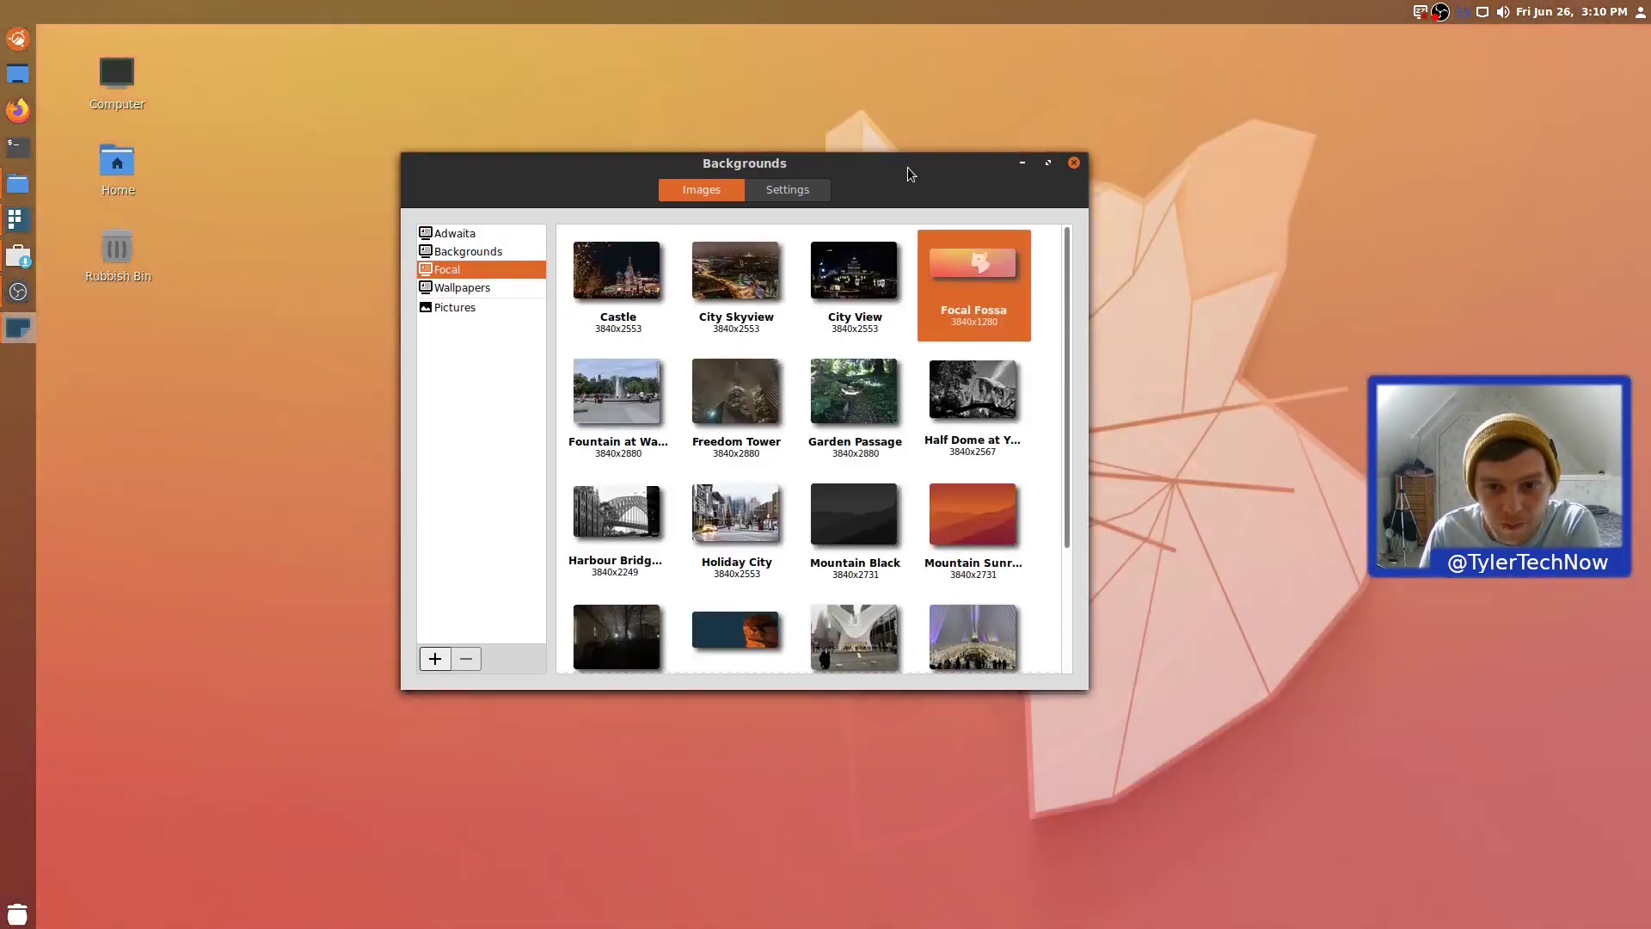
Maximize then restore the Backgrounds window and scroll through the Focal images and back up.
drag(913, 169, 834, 226)
double_click(894, 216)
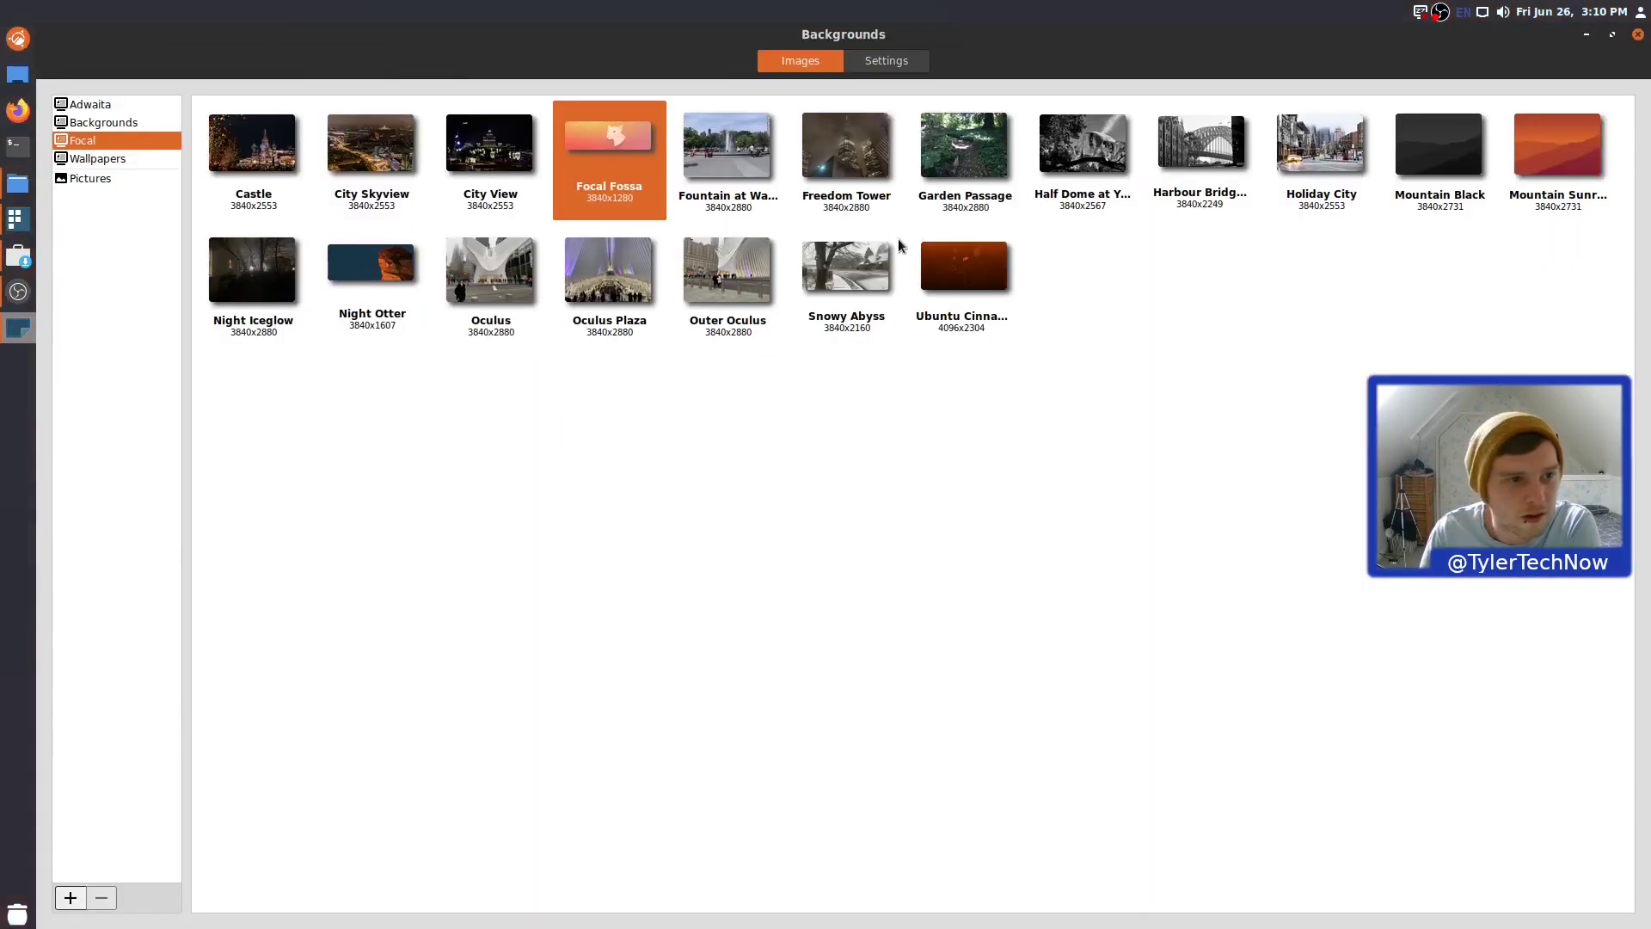
double_click(1032, 33)
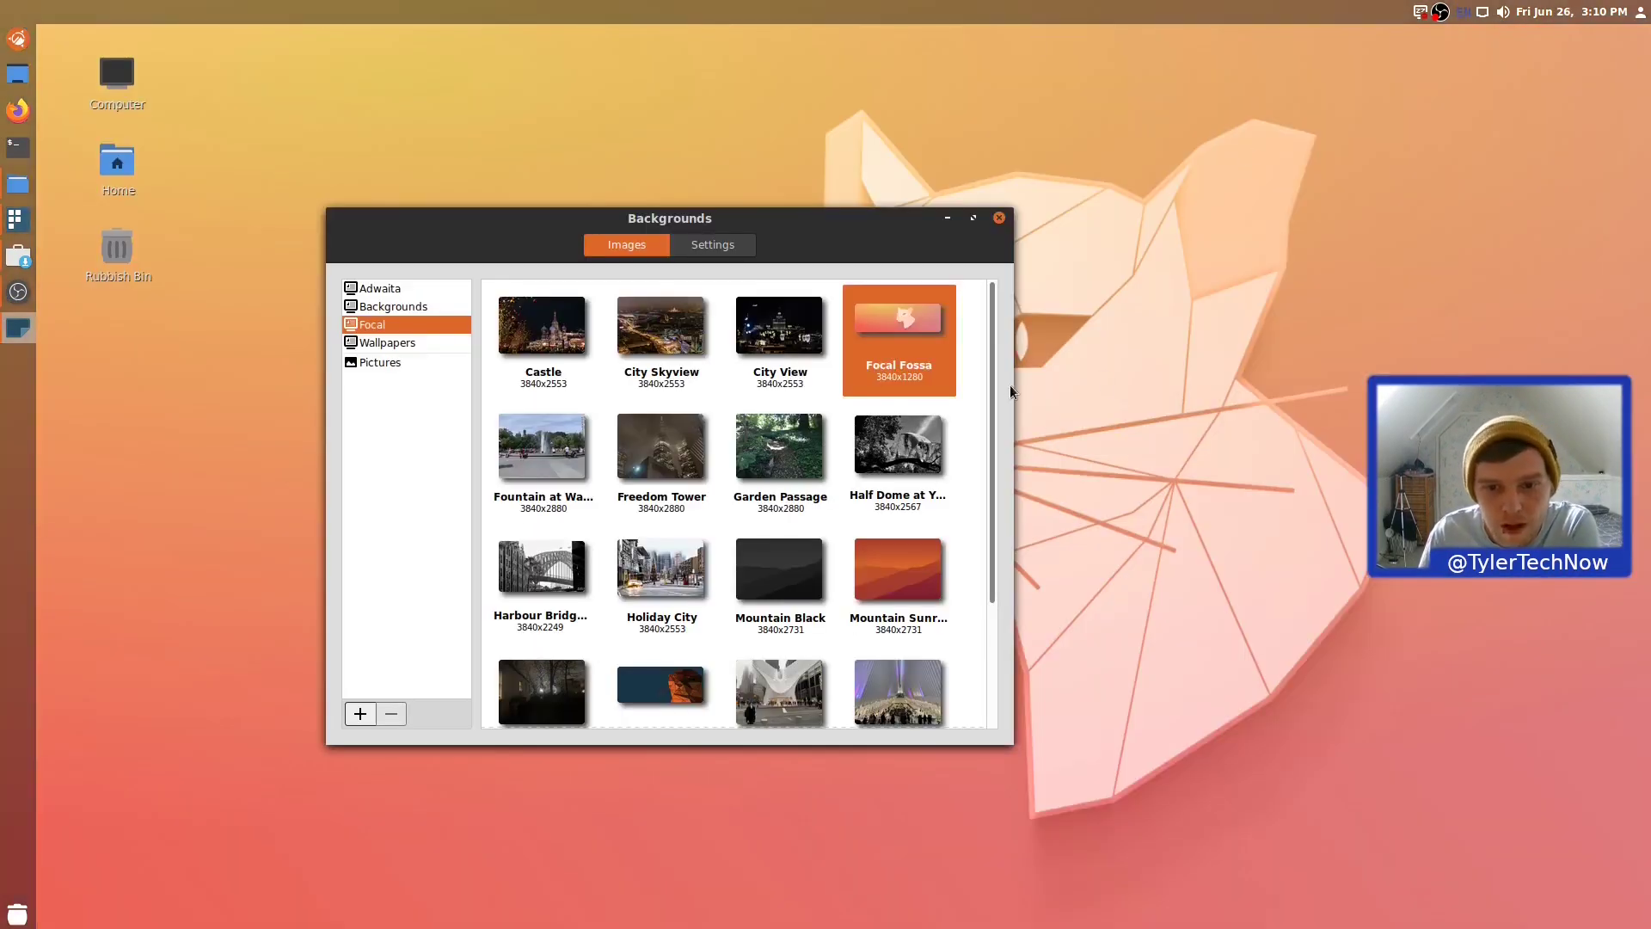
scroll(994, 387, down, 2)
drag(994, 406, 960, 540)
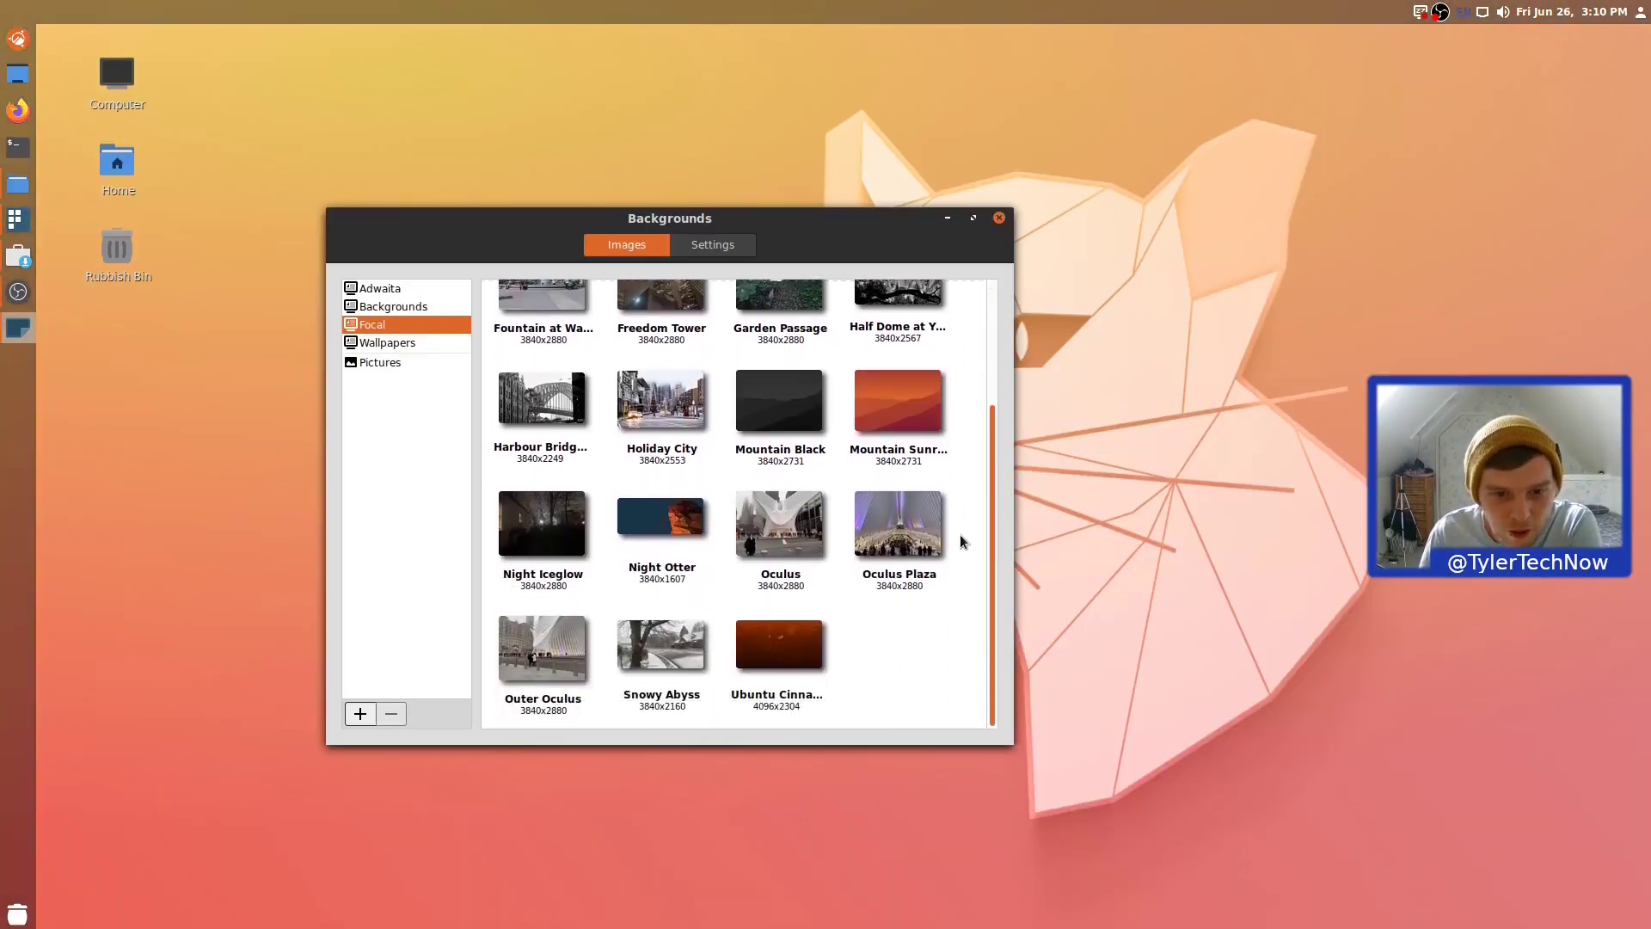
drag(965, 617, 951, 312)
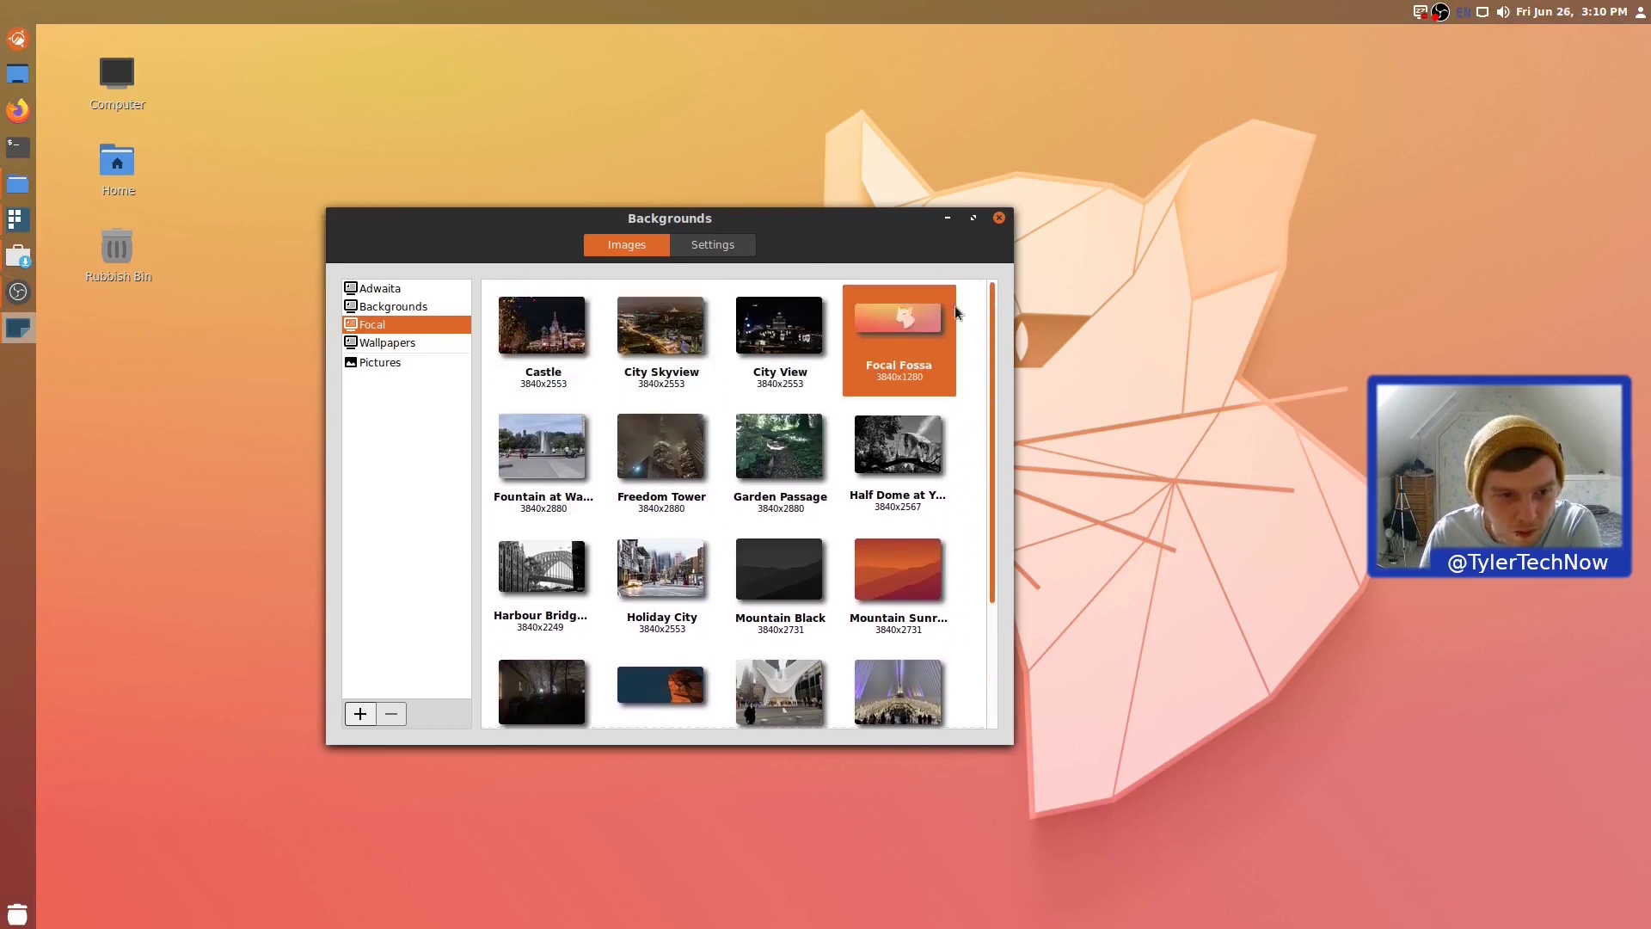
Try the orange, light orange and purple Ubuntu Cinnamon wallpapers, settling on the dark grey one.
click(397, 345)
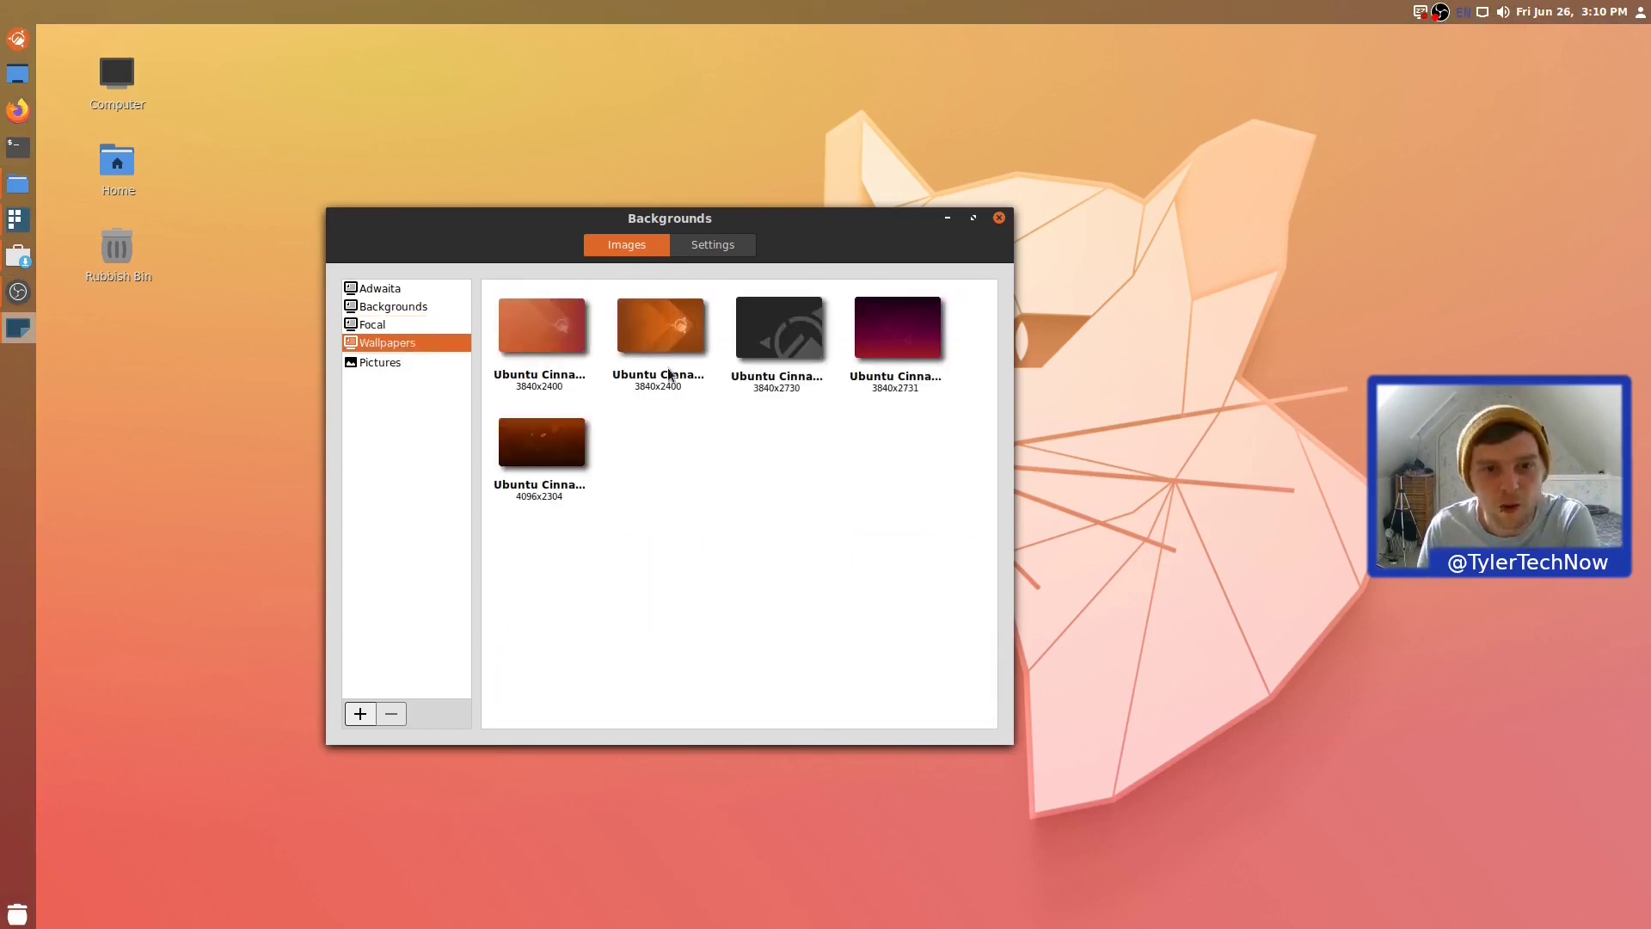
click(762, 325)
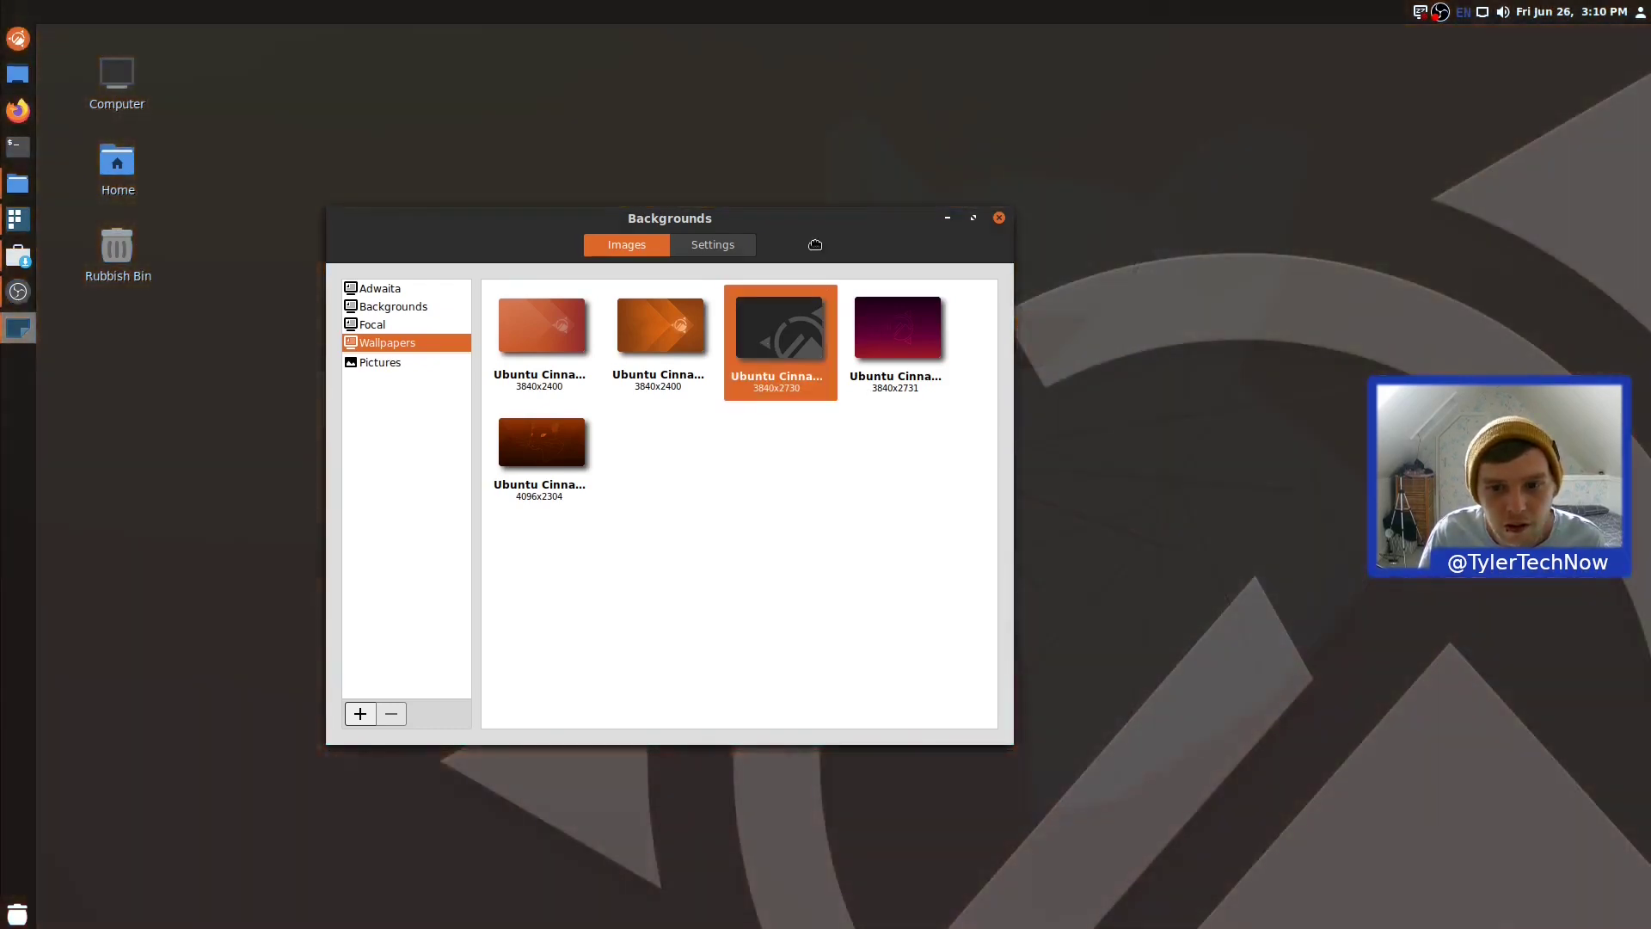
drag(821, 233, 846, 107)
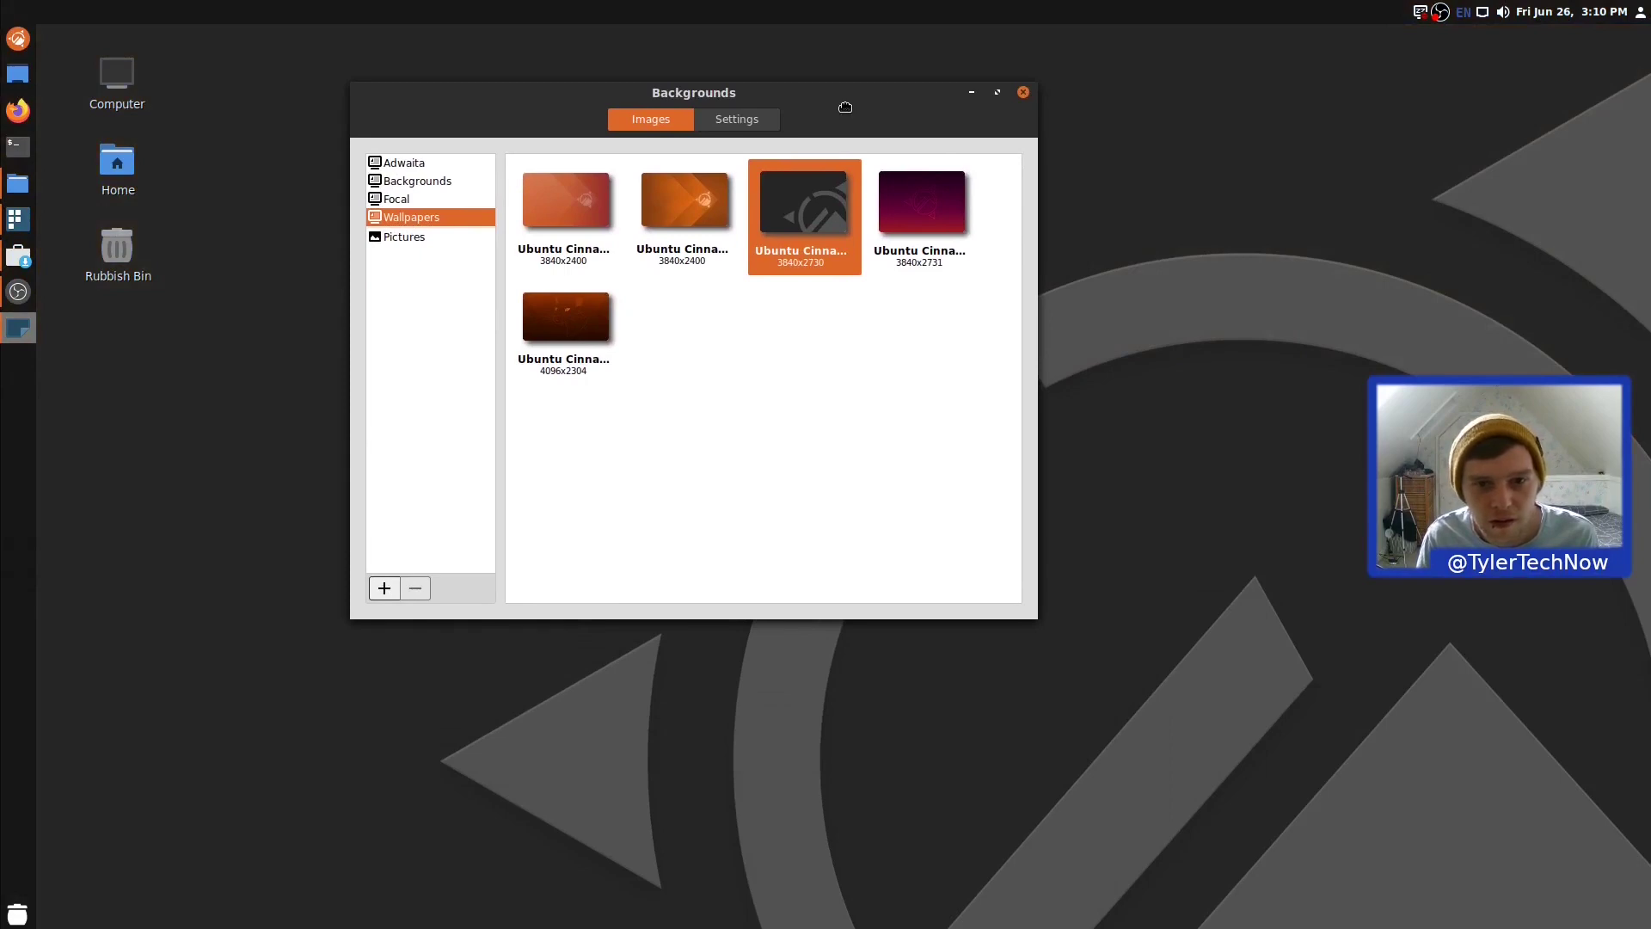
click(661, 202)
drag(814, 118, 891, 278)
click(640, 263)
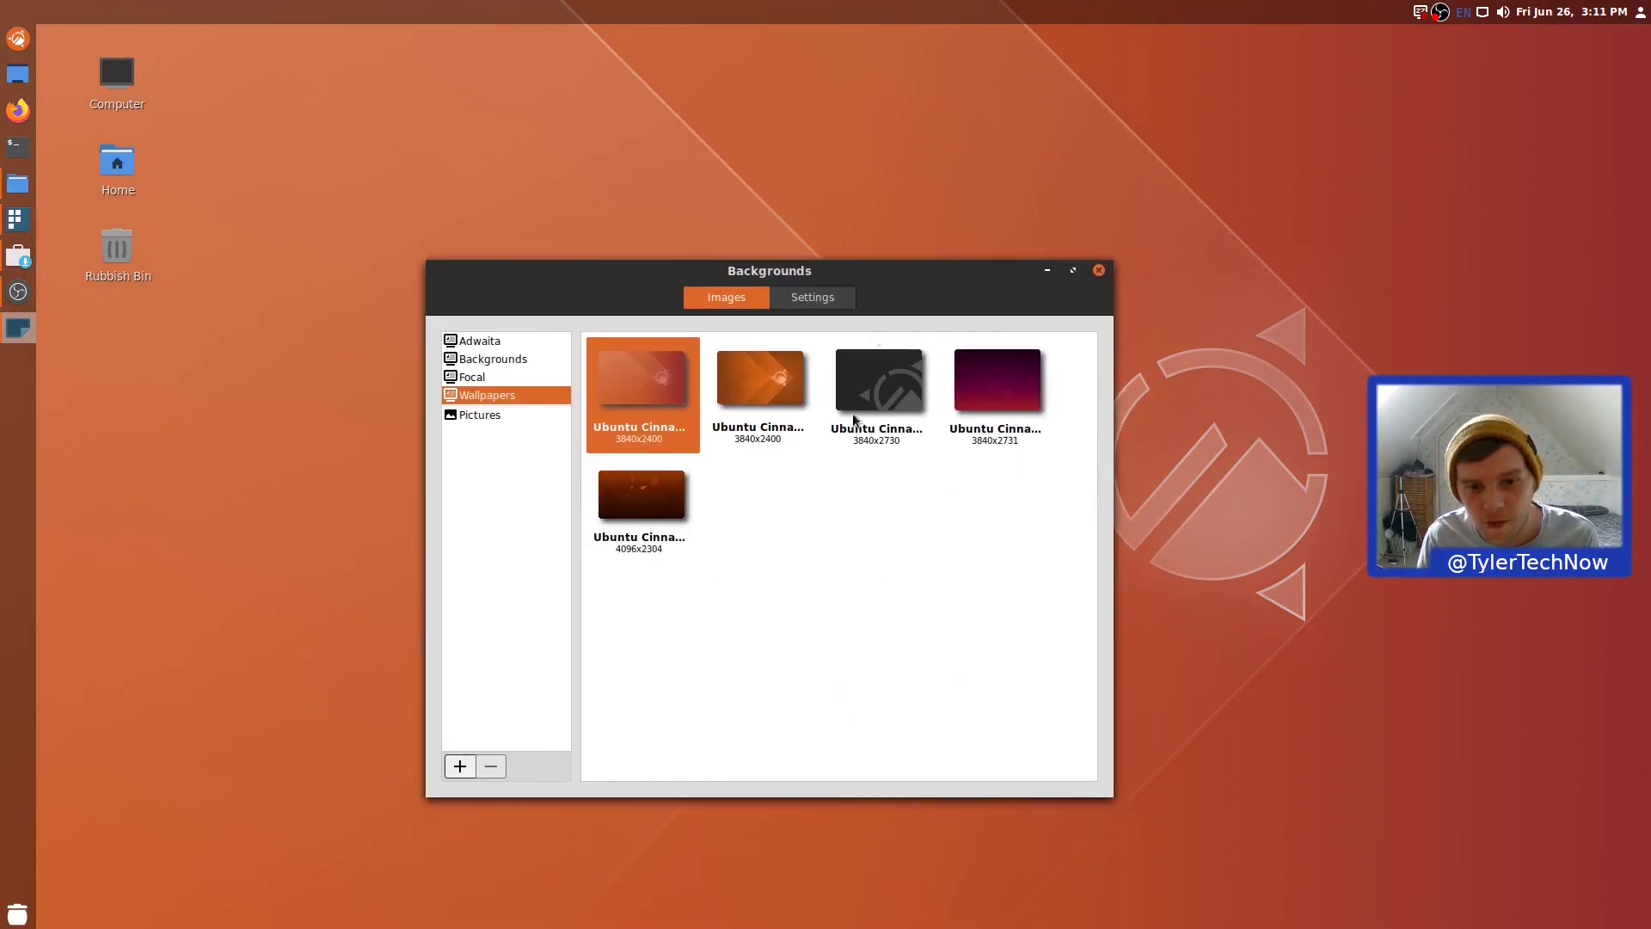
click(988, 385)
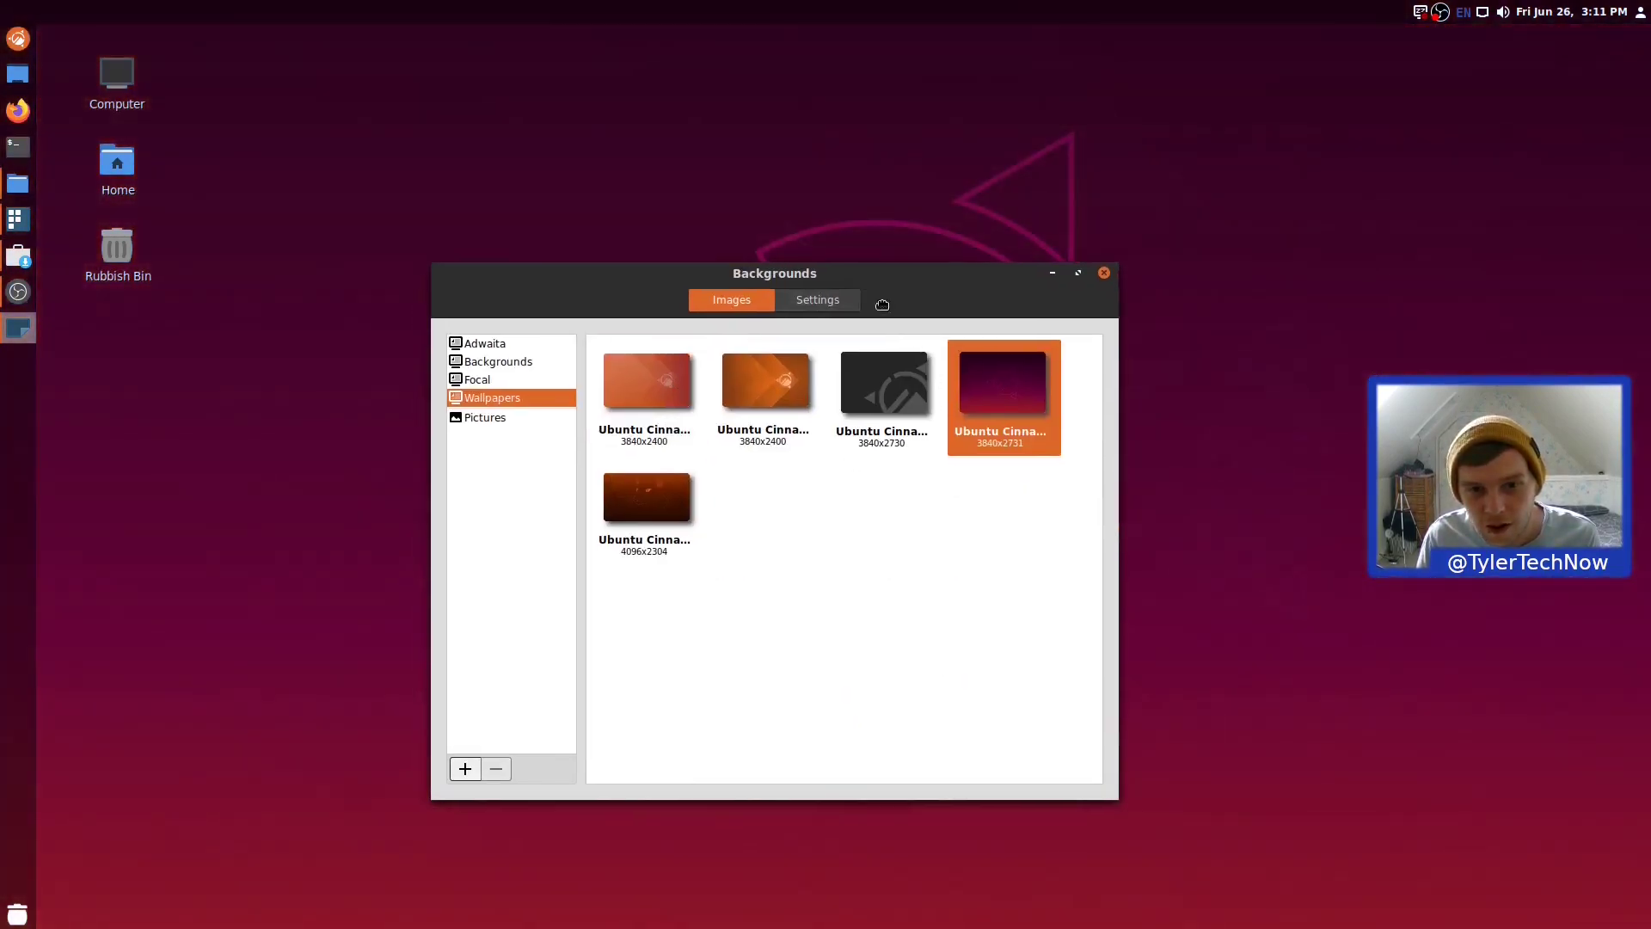
drag(862, 281, 742, 183)
click(808, 301)
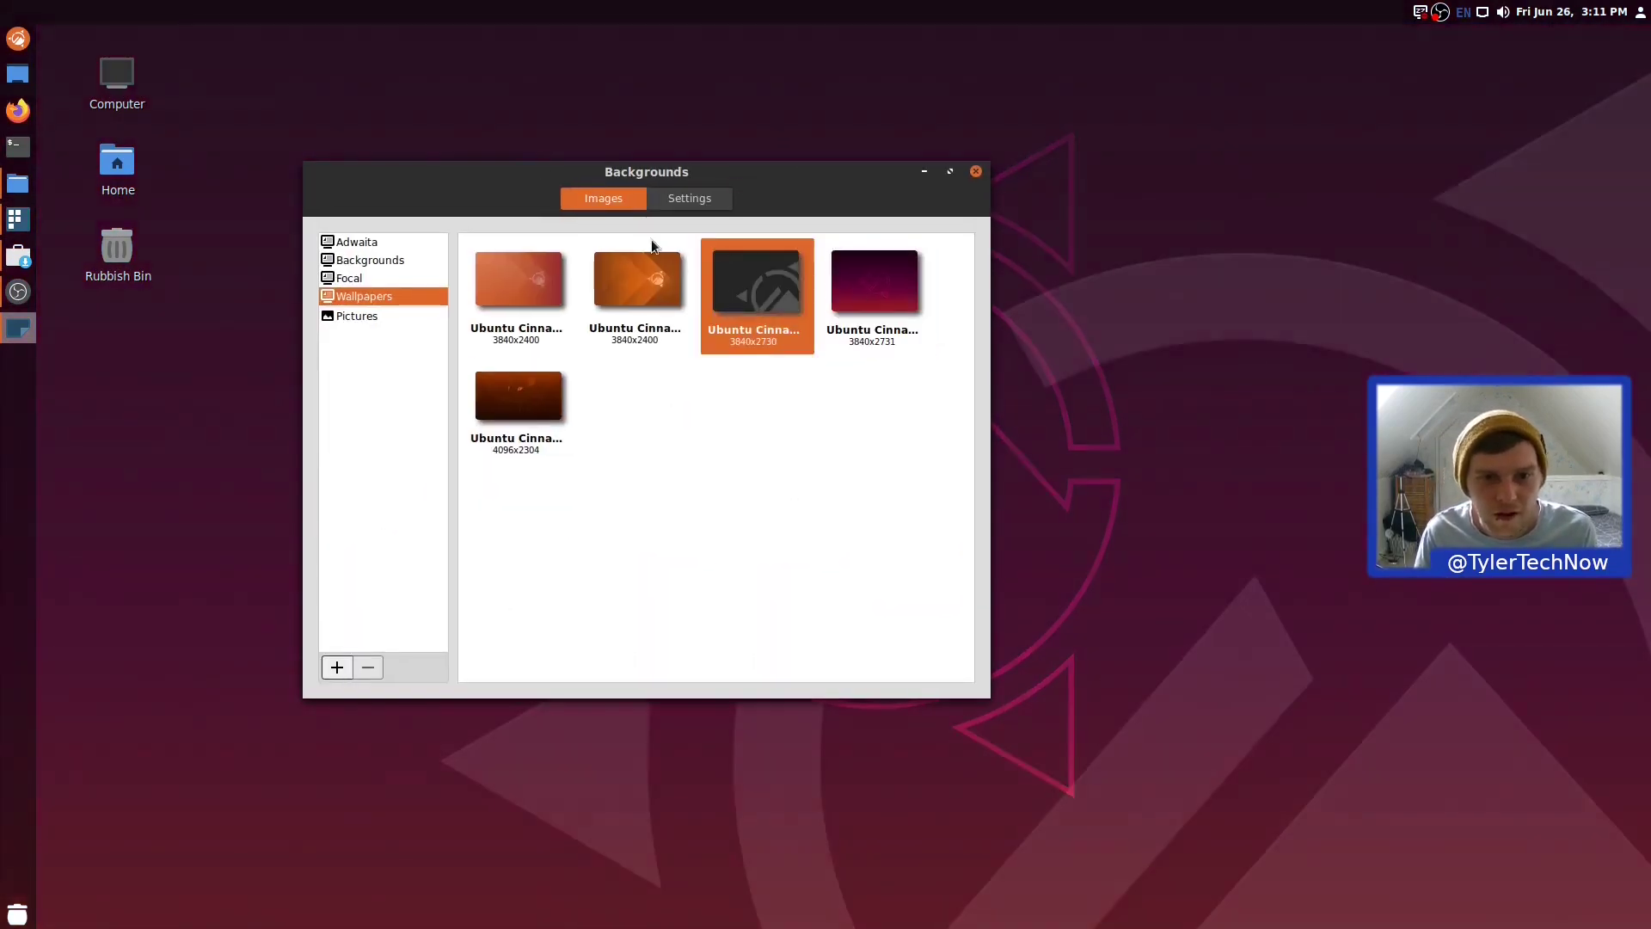
drag(533, 169, 691, 153)
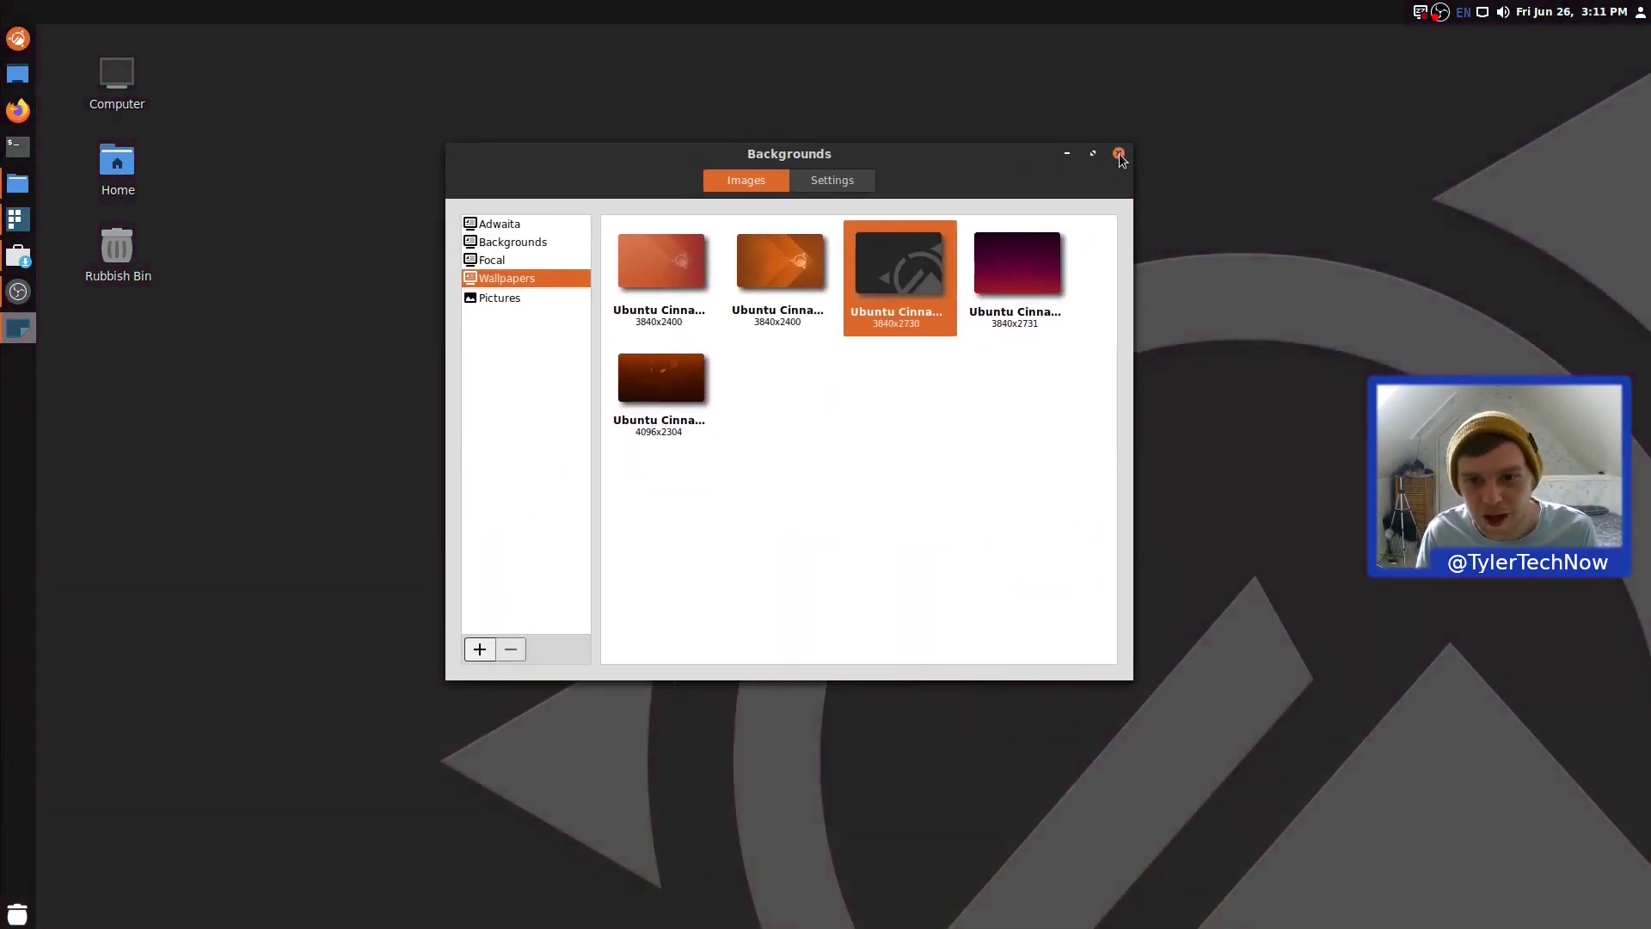
Move the Backgrounds window aside and open a new terminal window at the upper left.
drag(996, 160, 1648, 924)
click(18, 147)
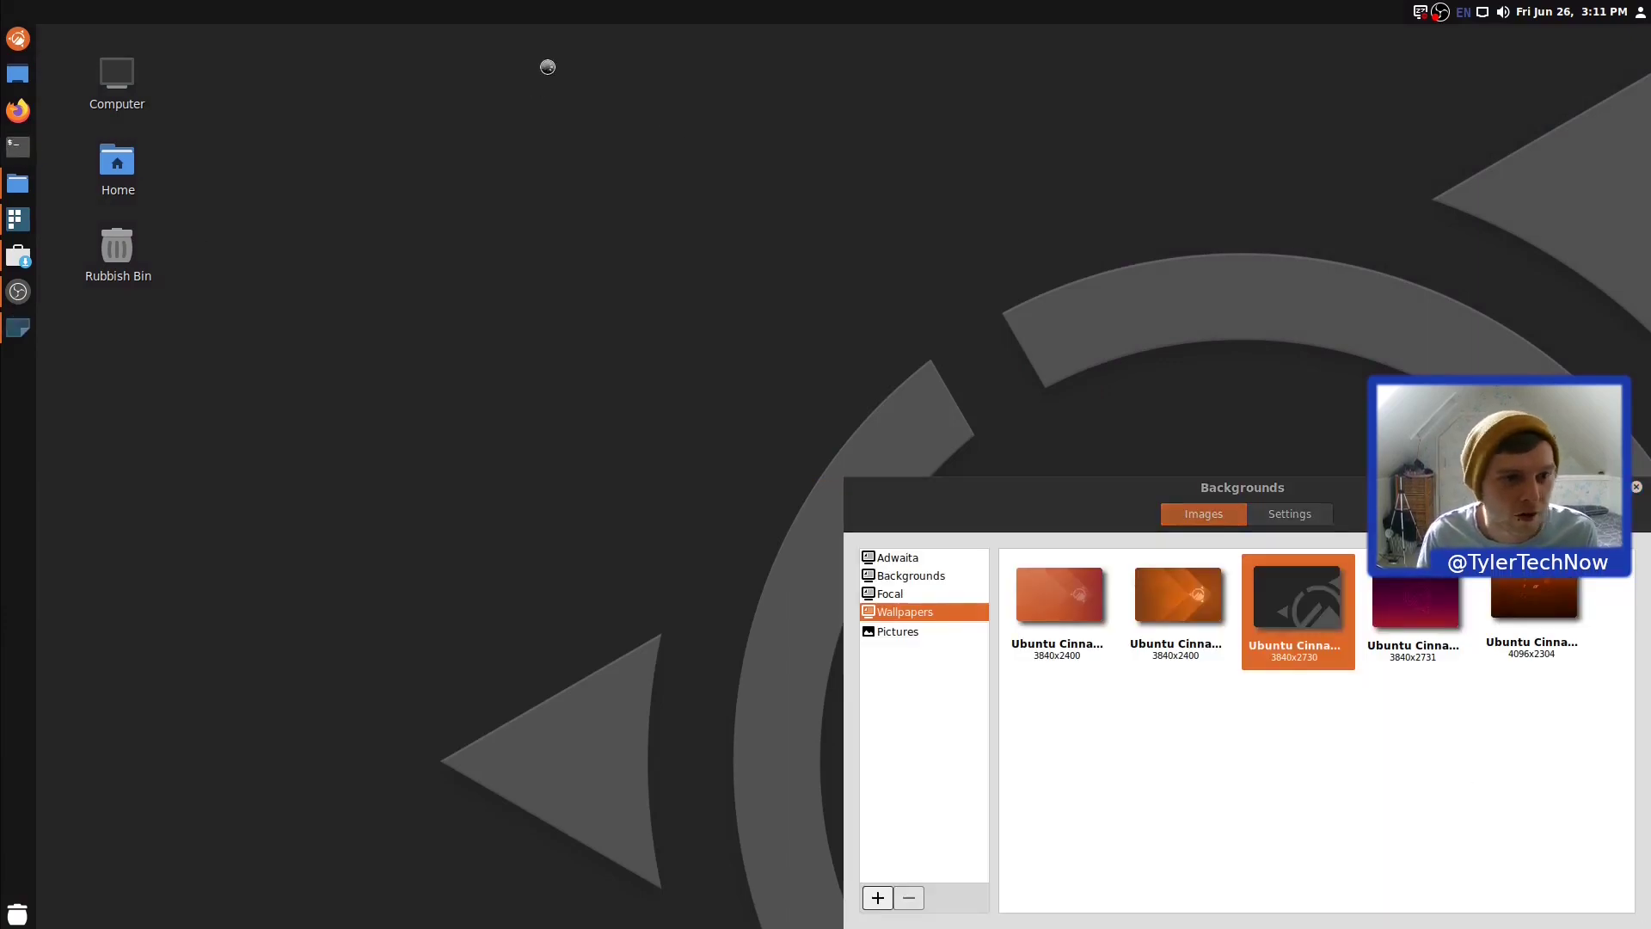
drag(715, 251, 581, 113)
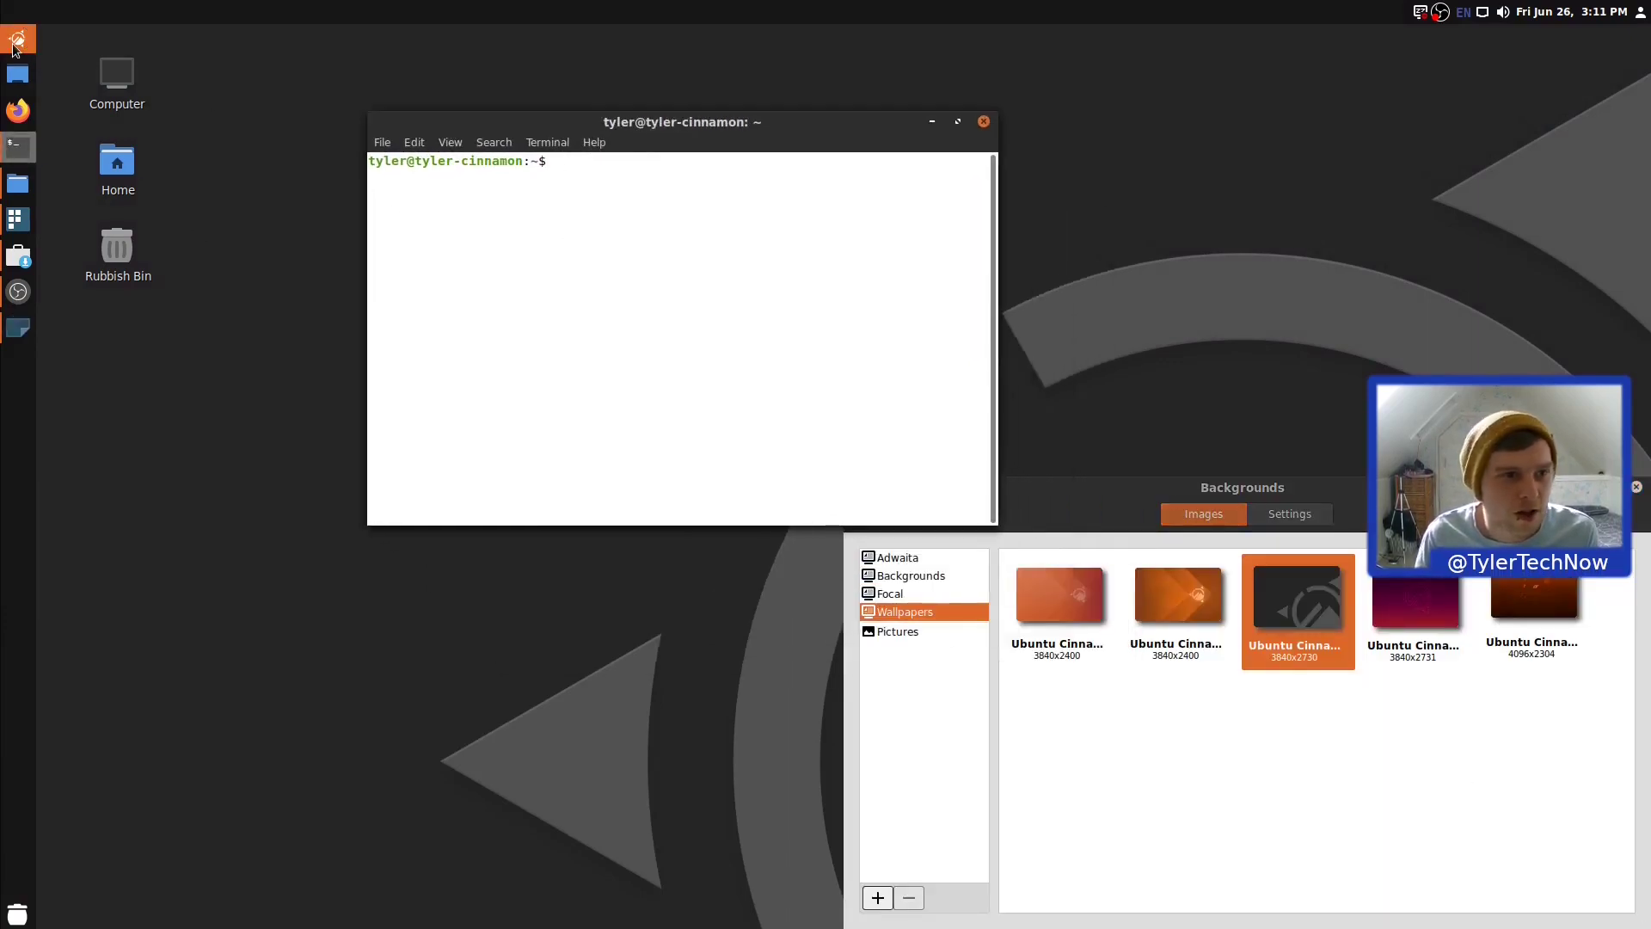
click(15, 43)
text(term)
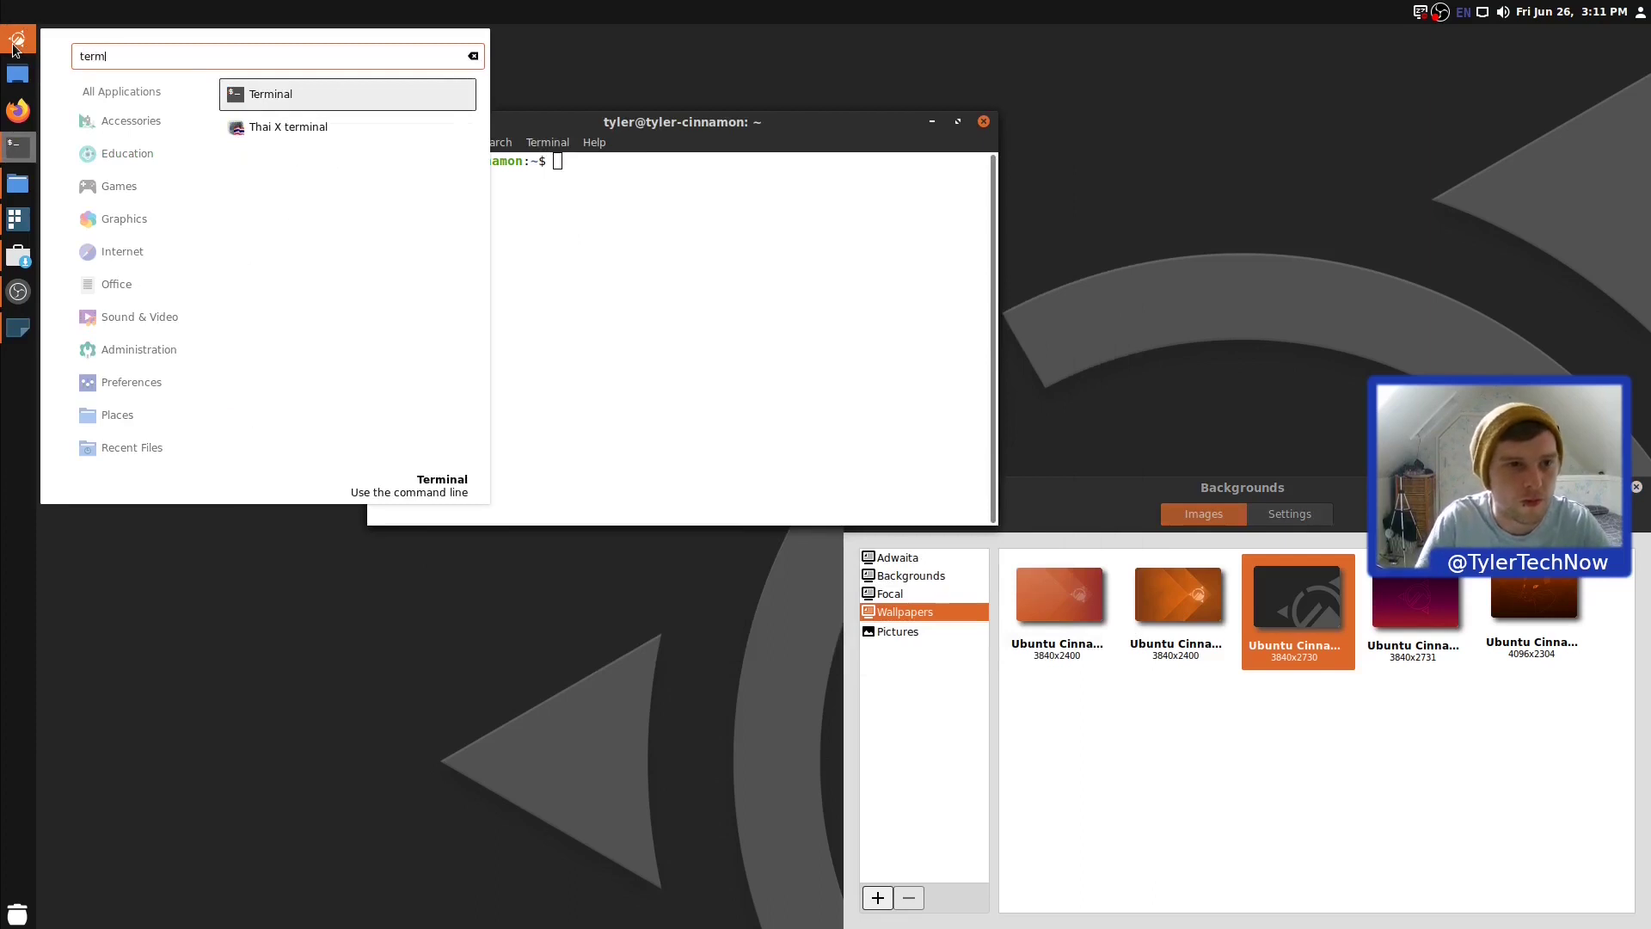
click(621, 162)
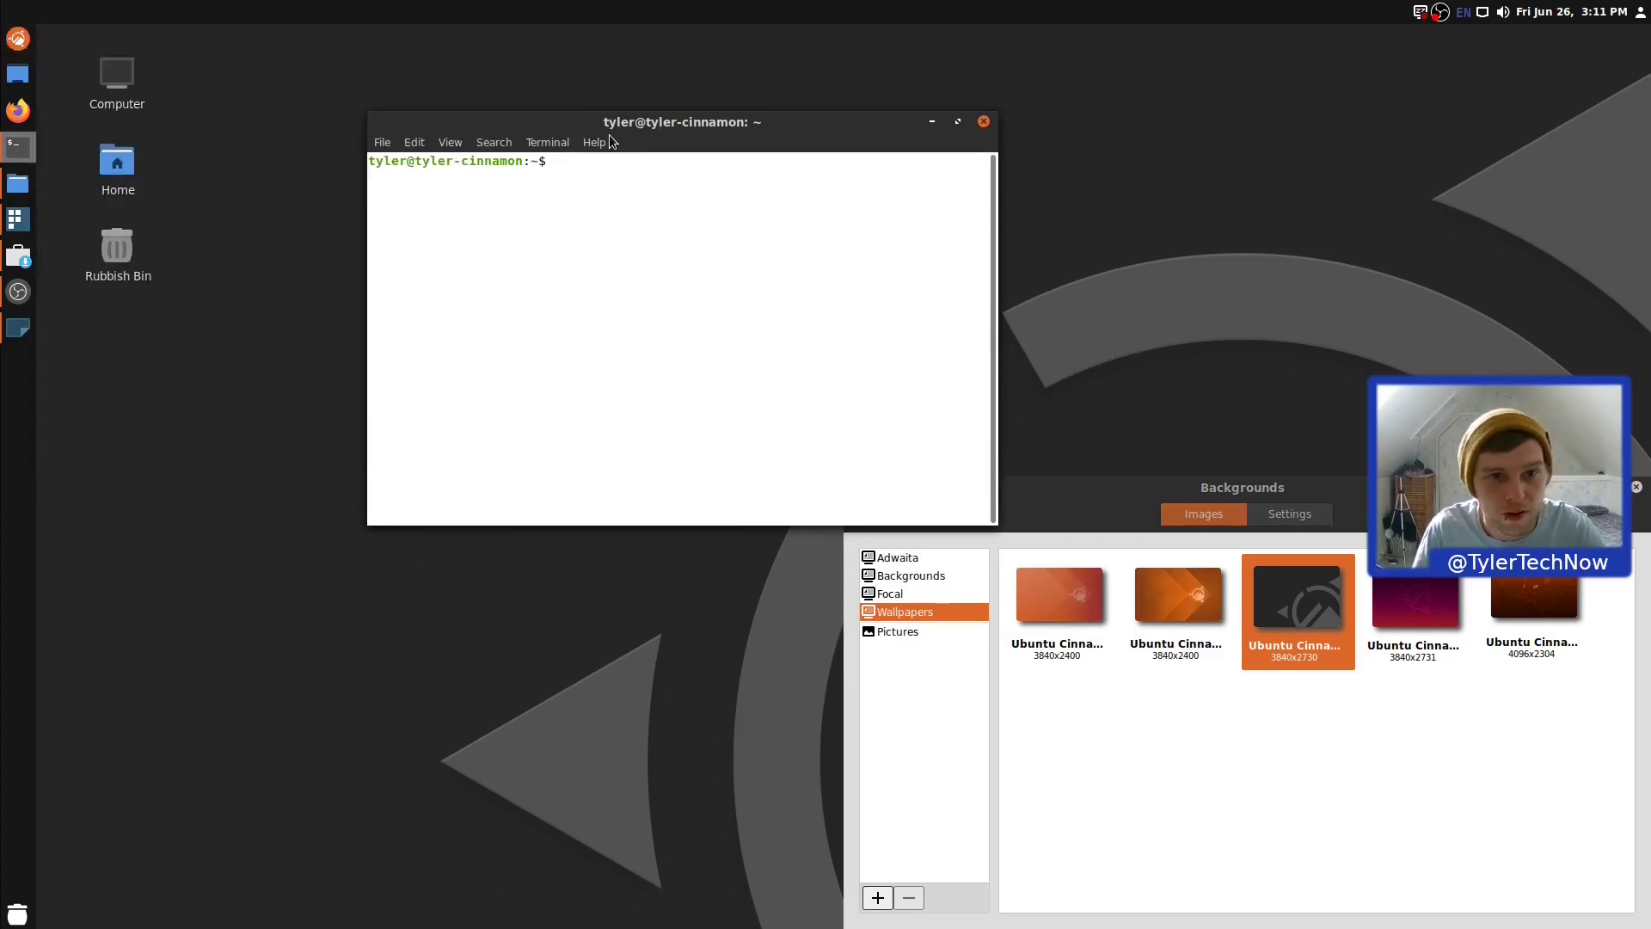
Check the terminal's About information showing version 3.36.2, then close it.
click(547, 141)
click(609, 190)
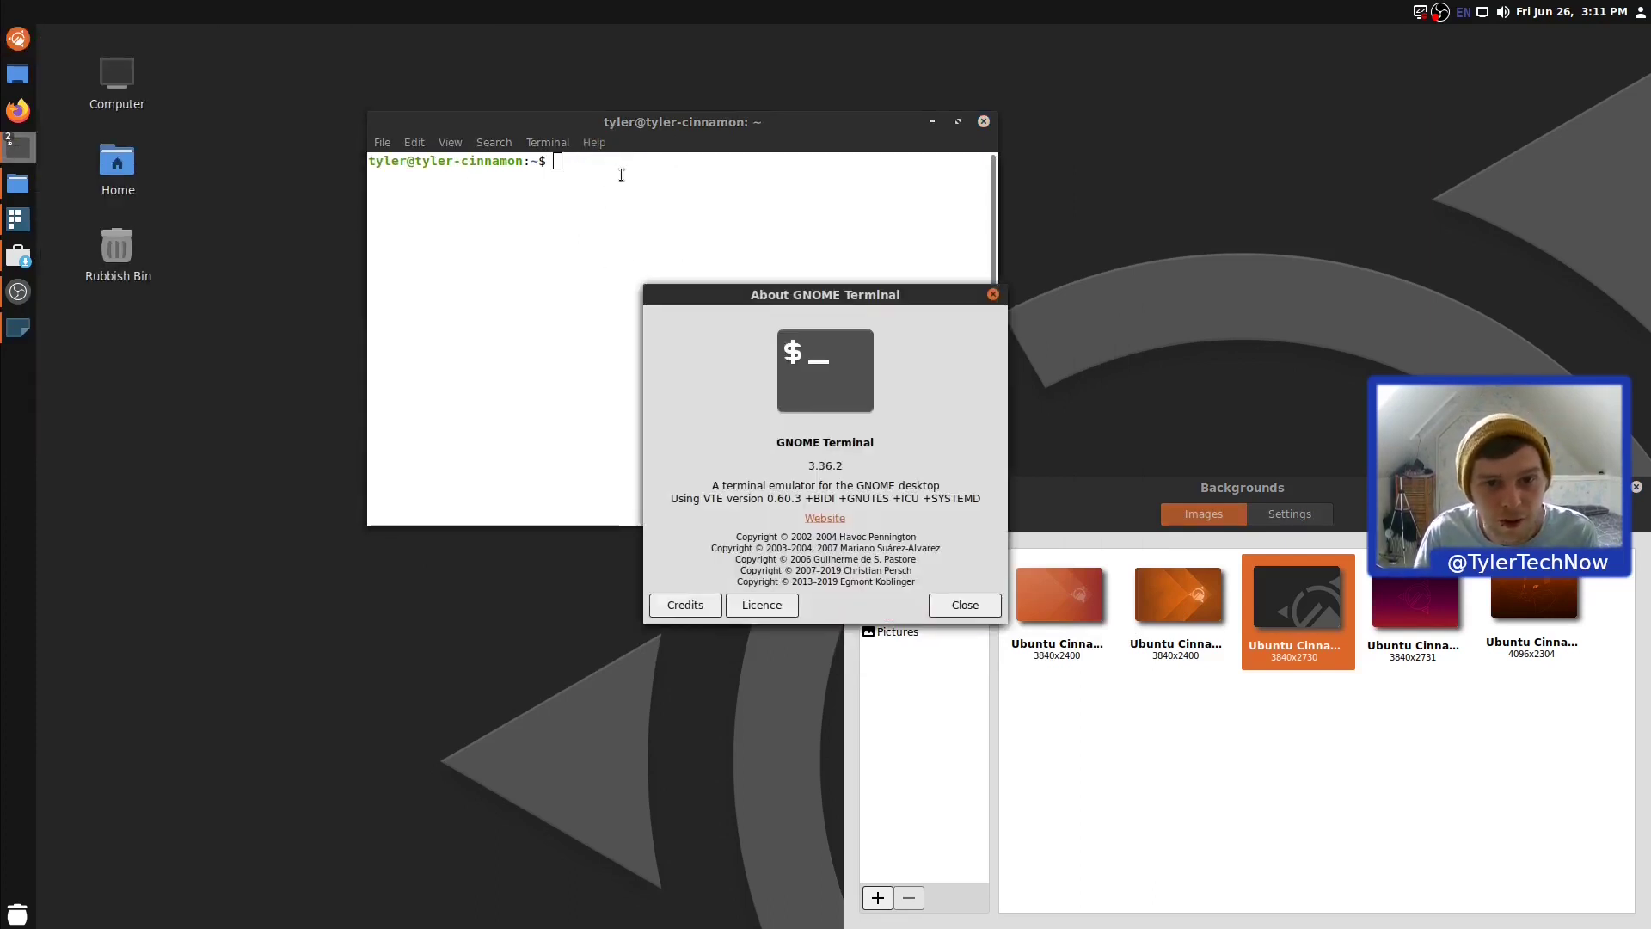
drag(865, 298, 1270, 133)
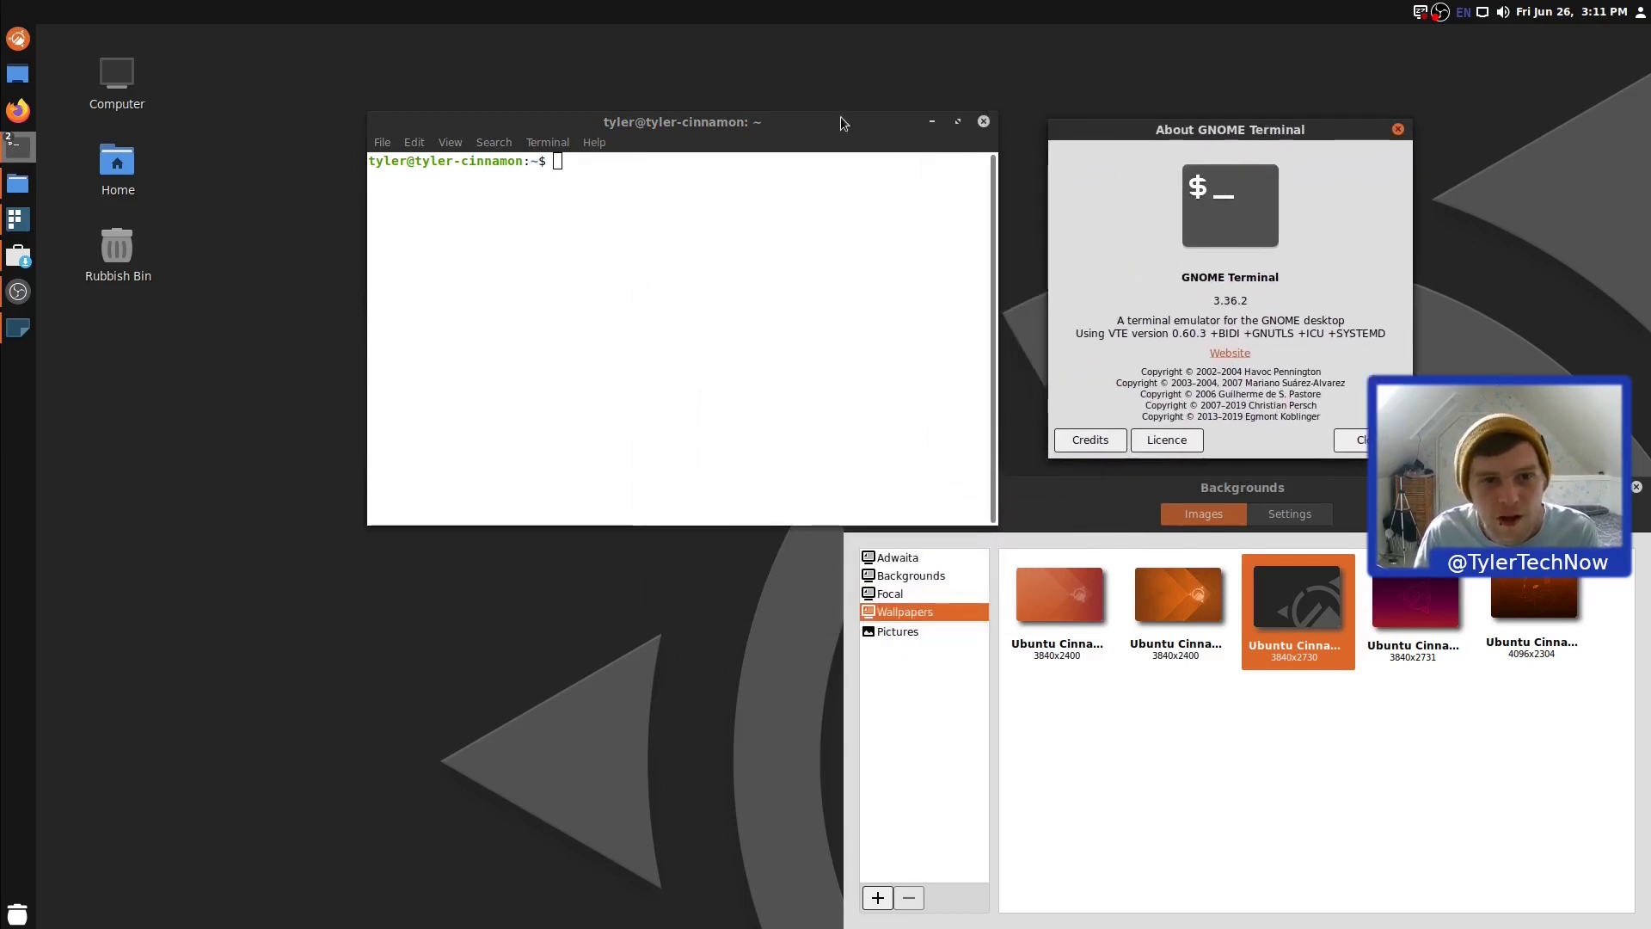
drag(840, 121, 704, 104)
click(452, 125)
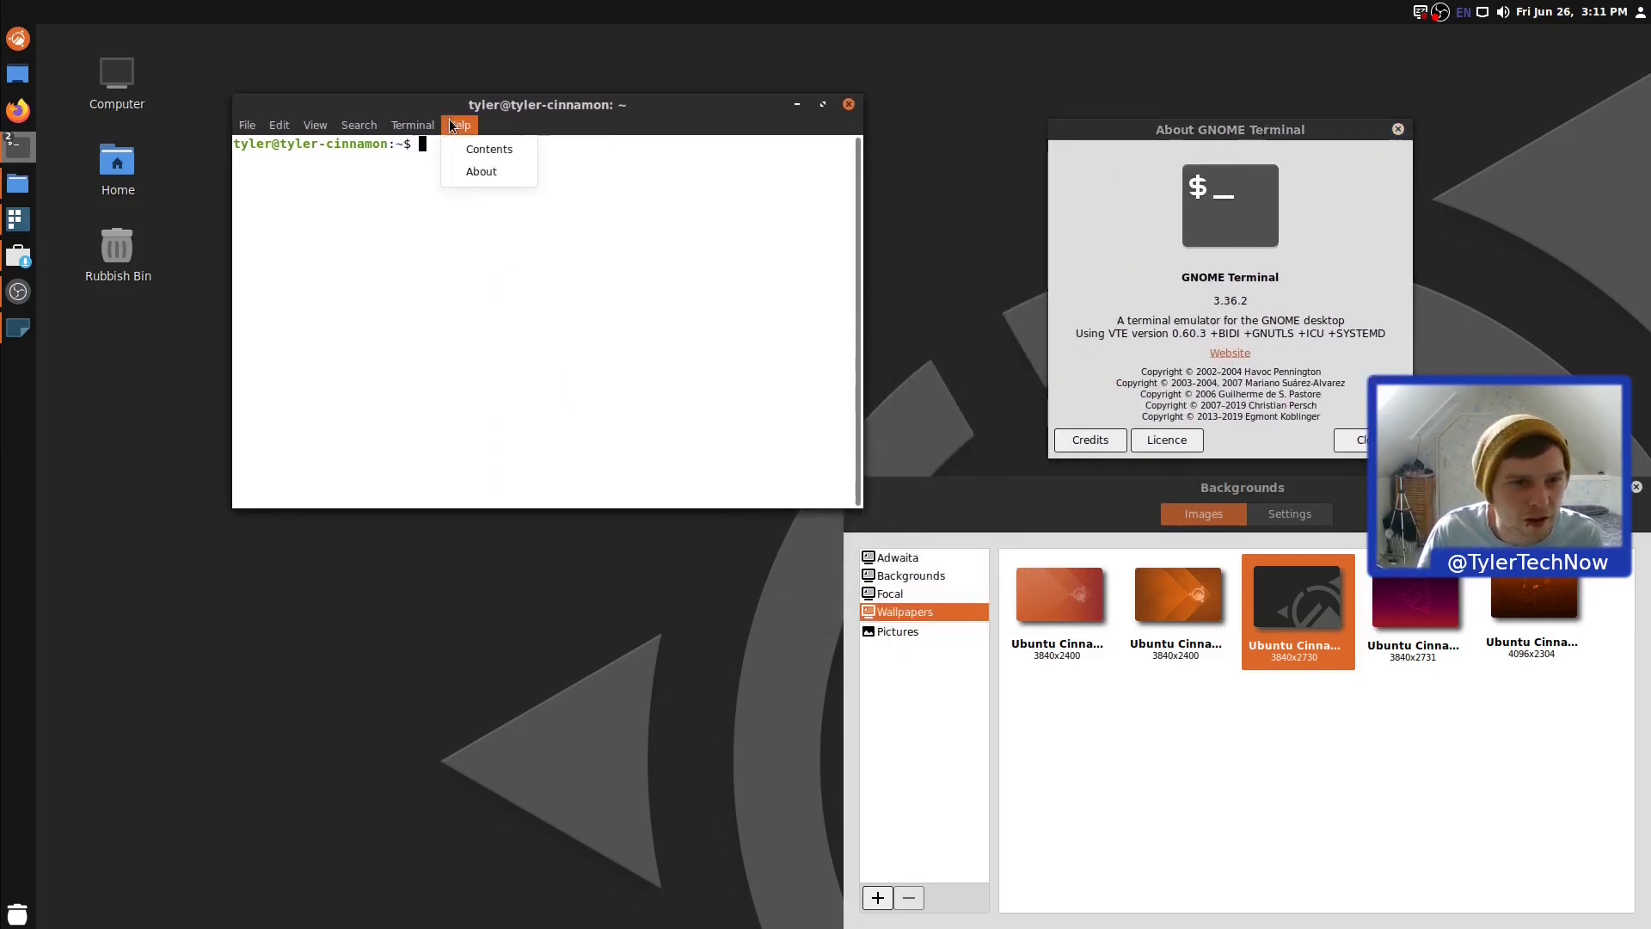
click(648, 147)
key(Escape)
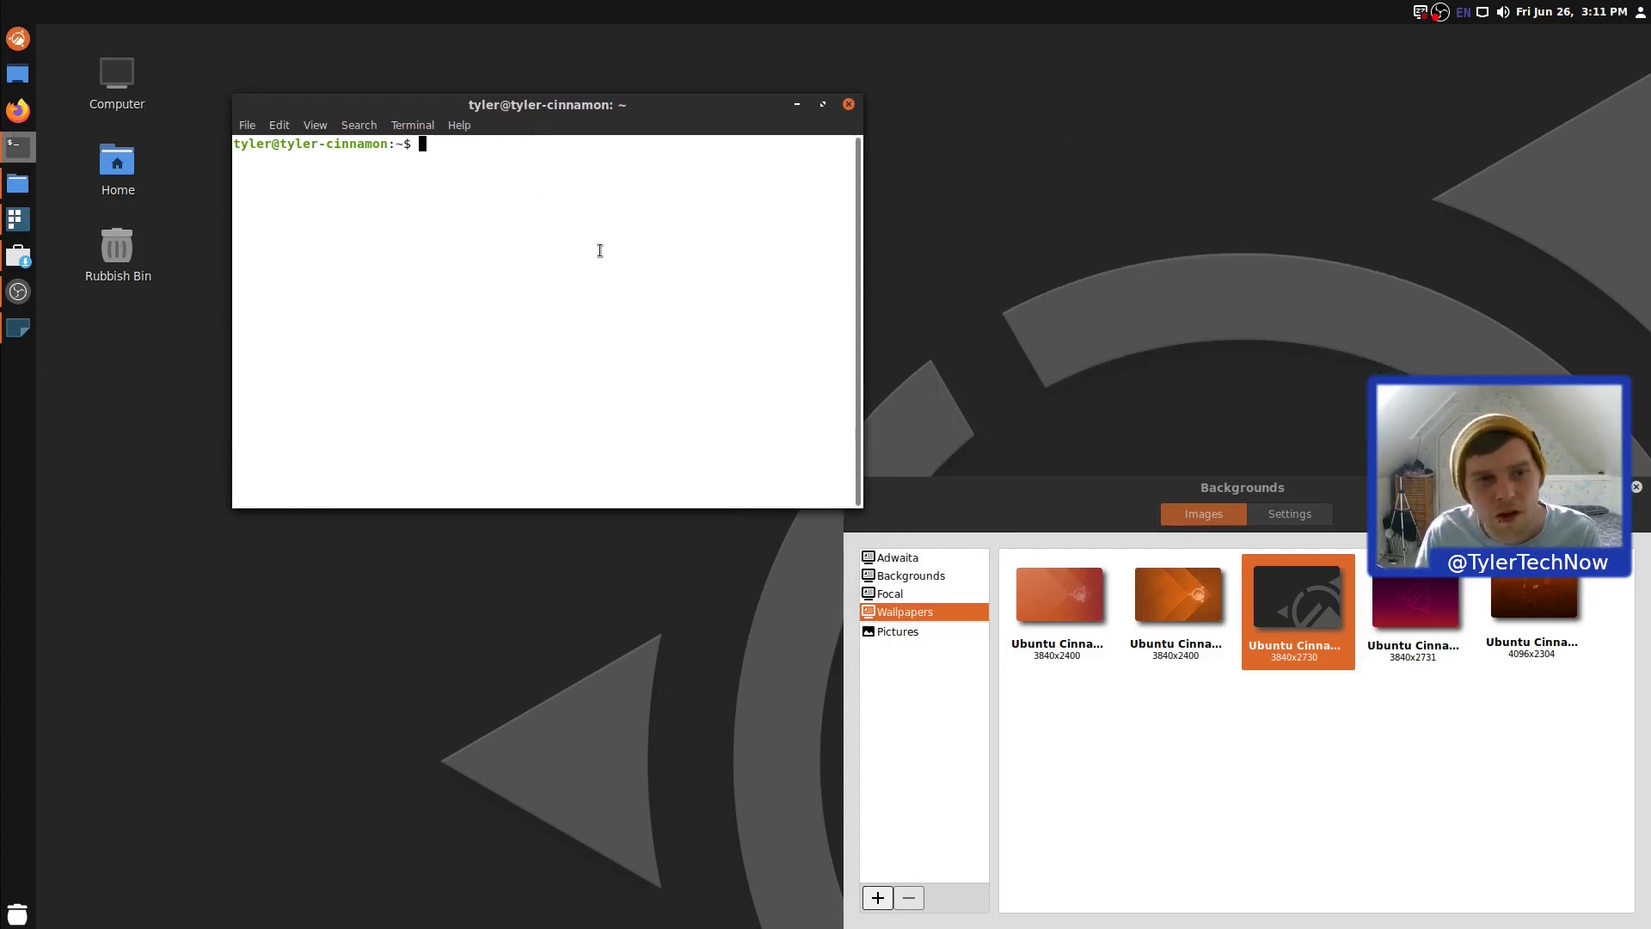
Replace system transparency with a more transparent profile background, then run htop.
click(284, 125)
click(321, 244)
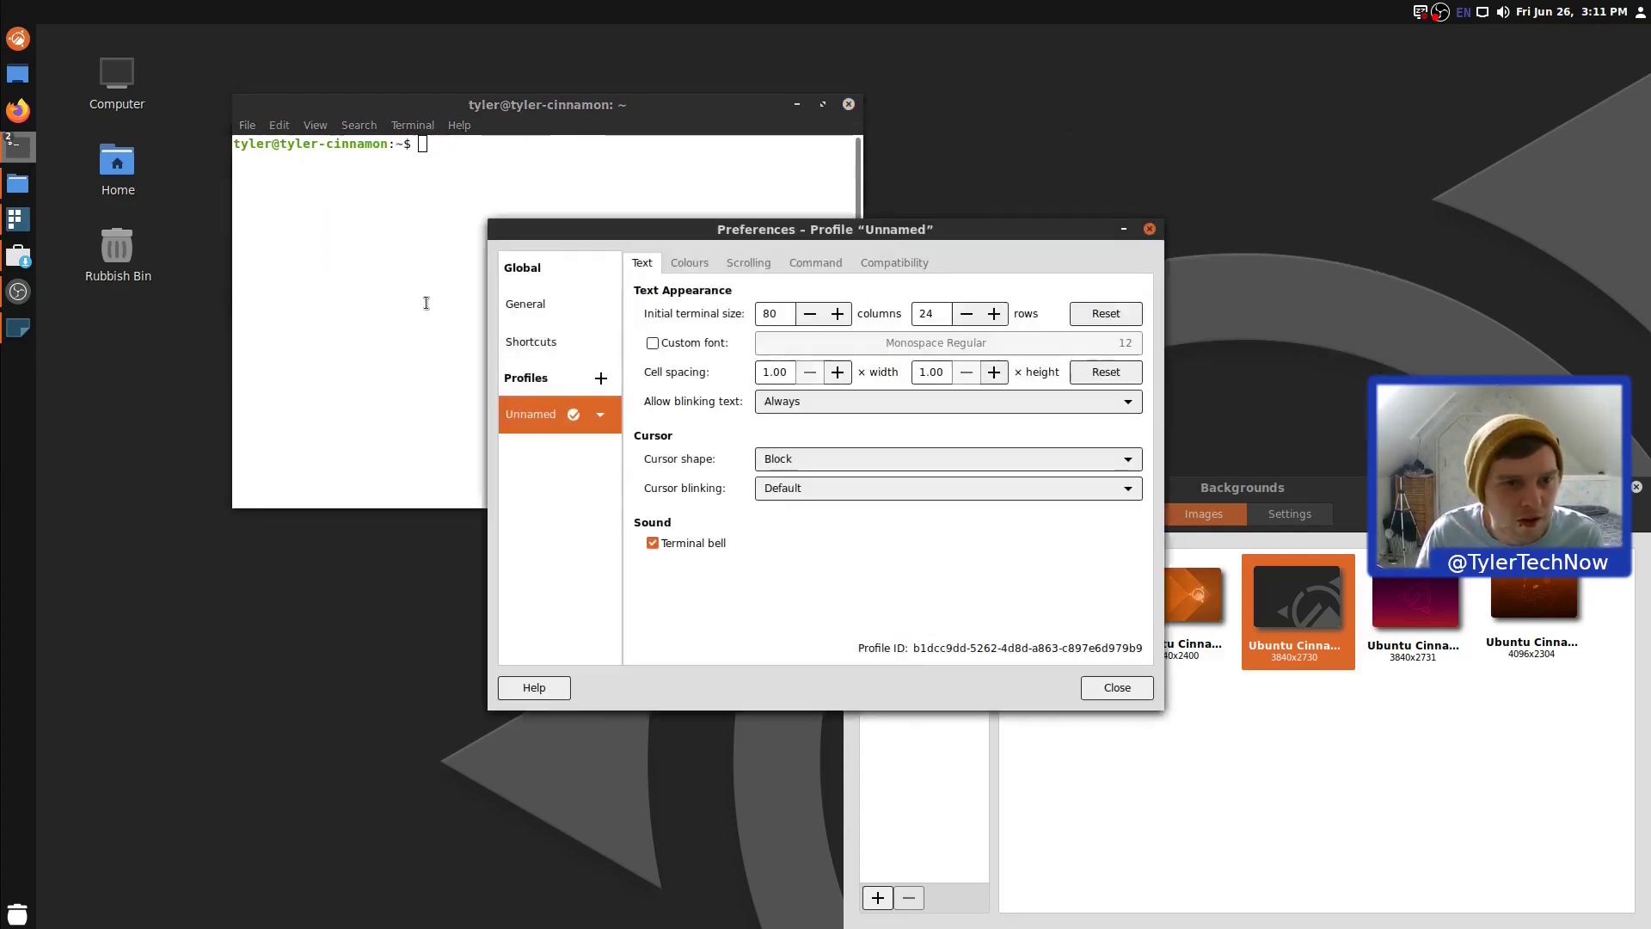
click(789, 267)
click(726, 266)
click(712, 267)
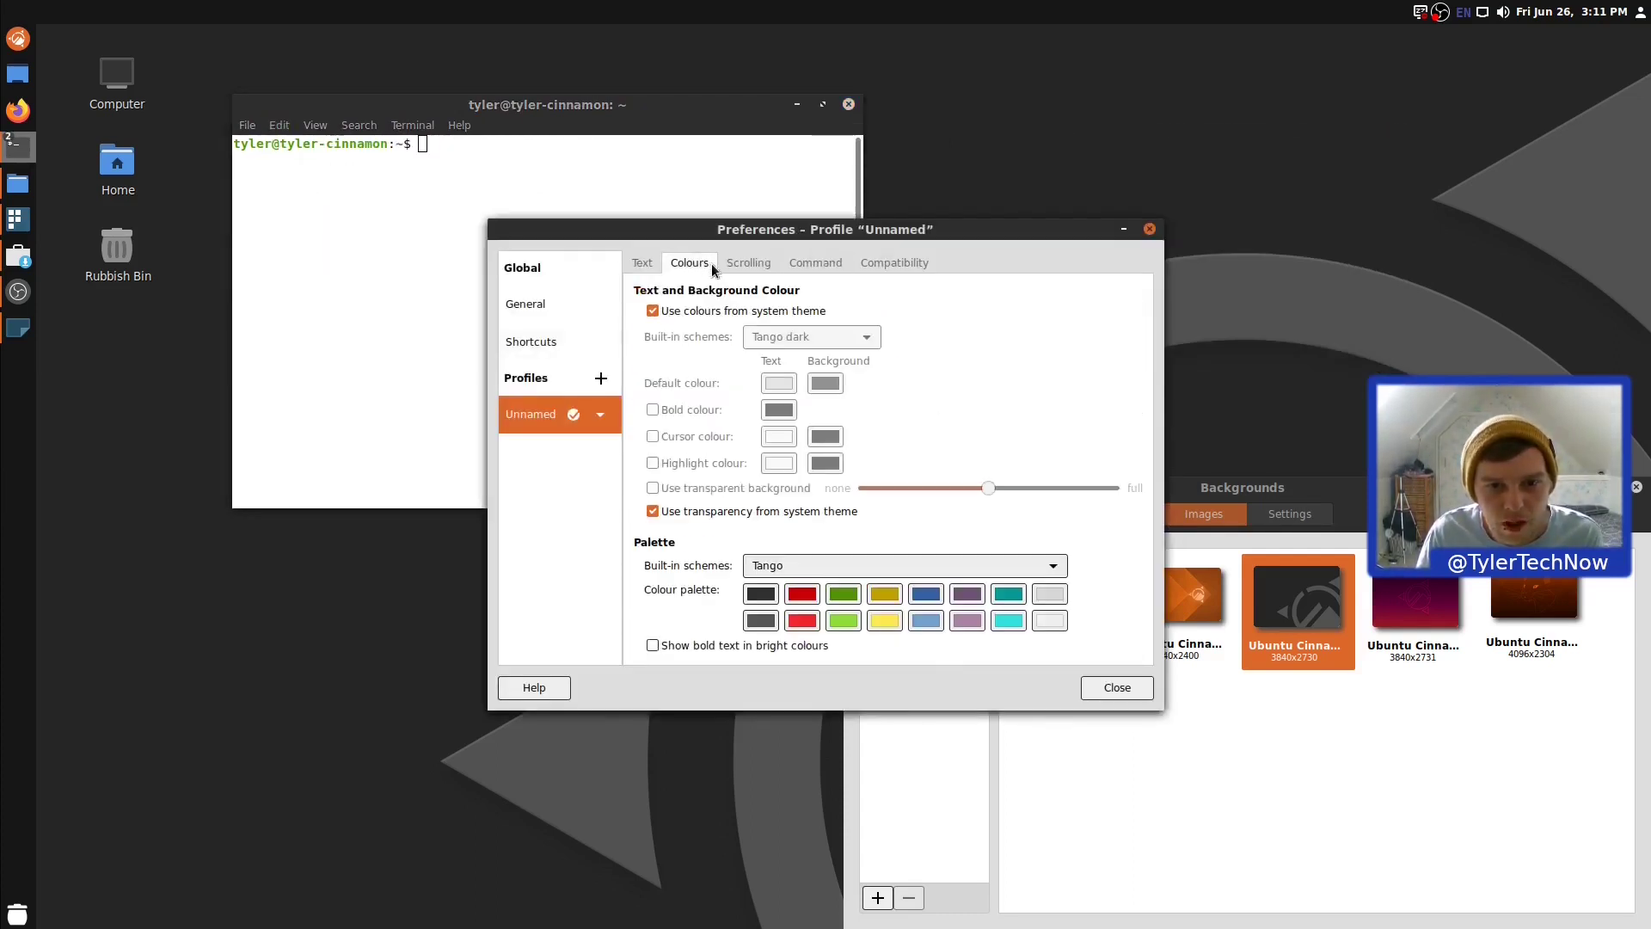
click(652, 512)
click(652, 487)
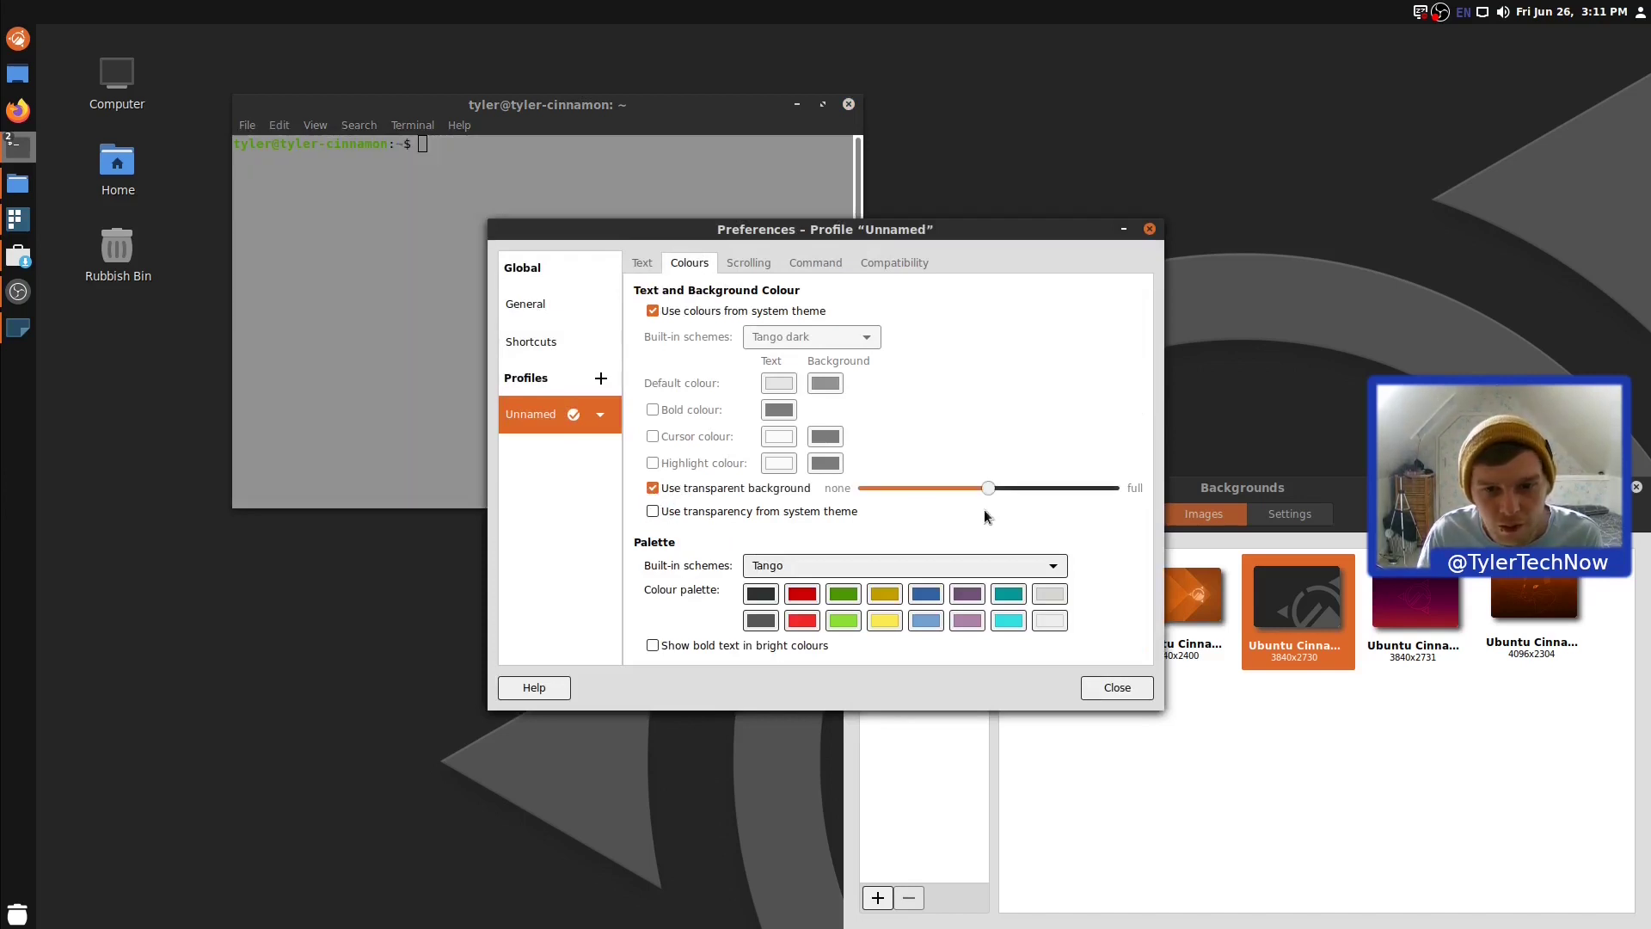
drag(989, 488, 1044, 487)
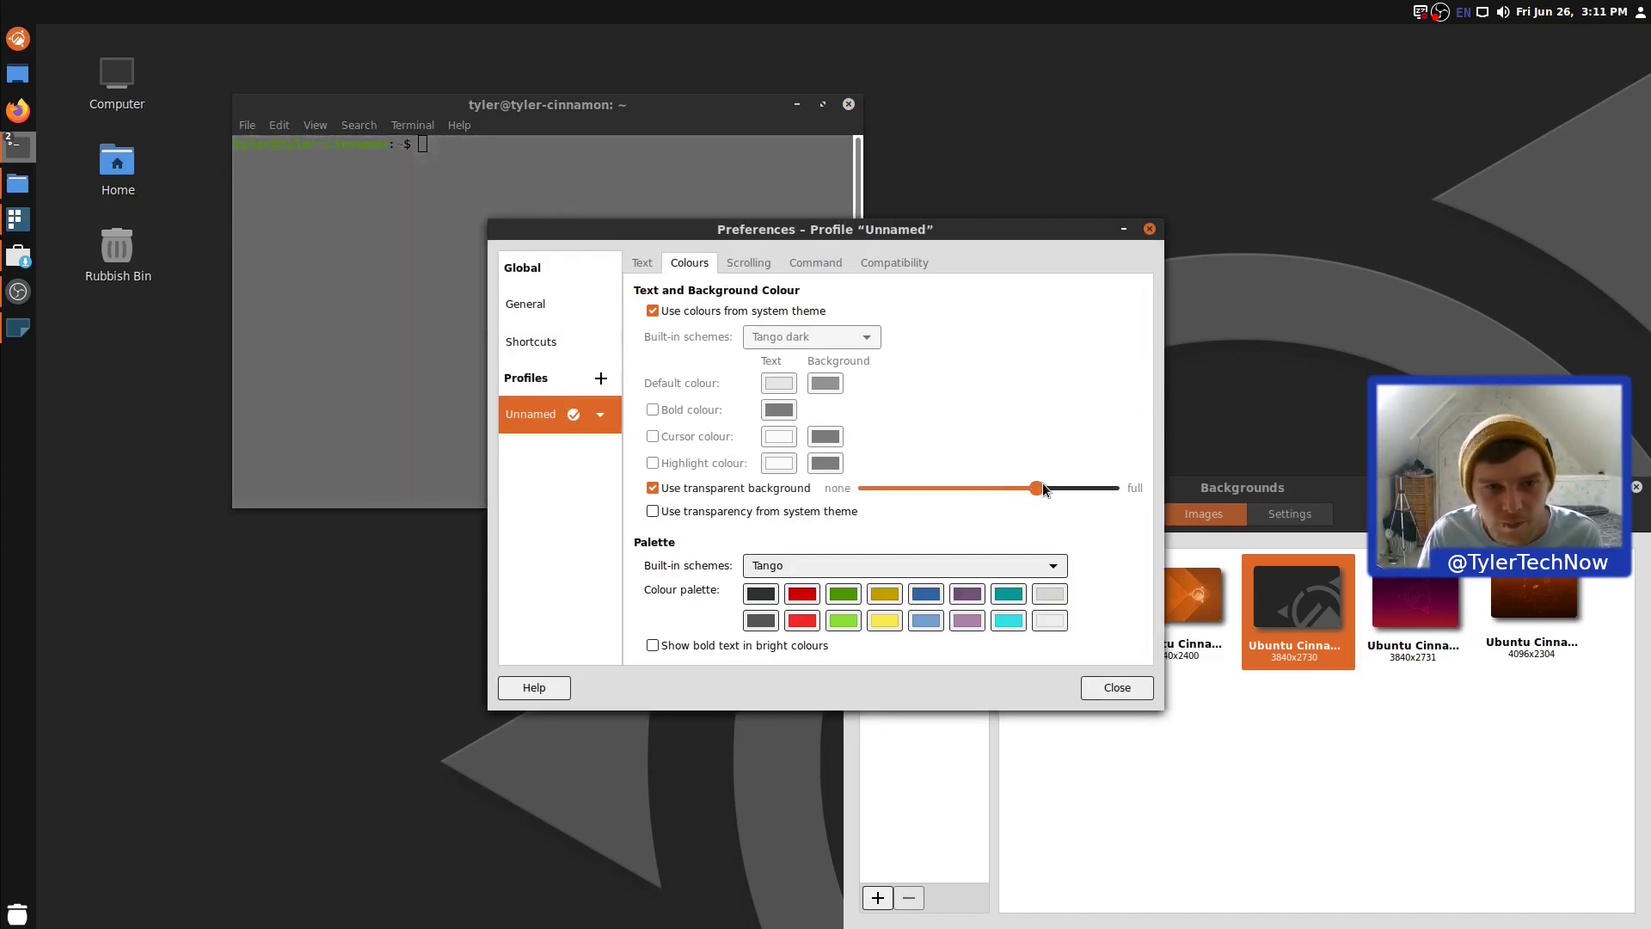
click(1151, 694)
text(htop)
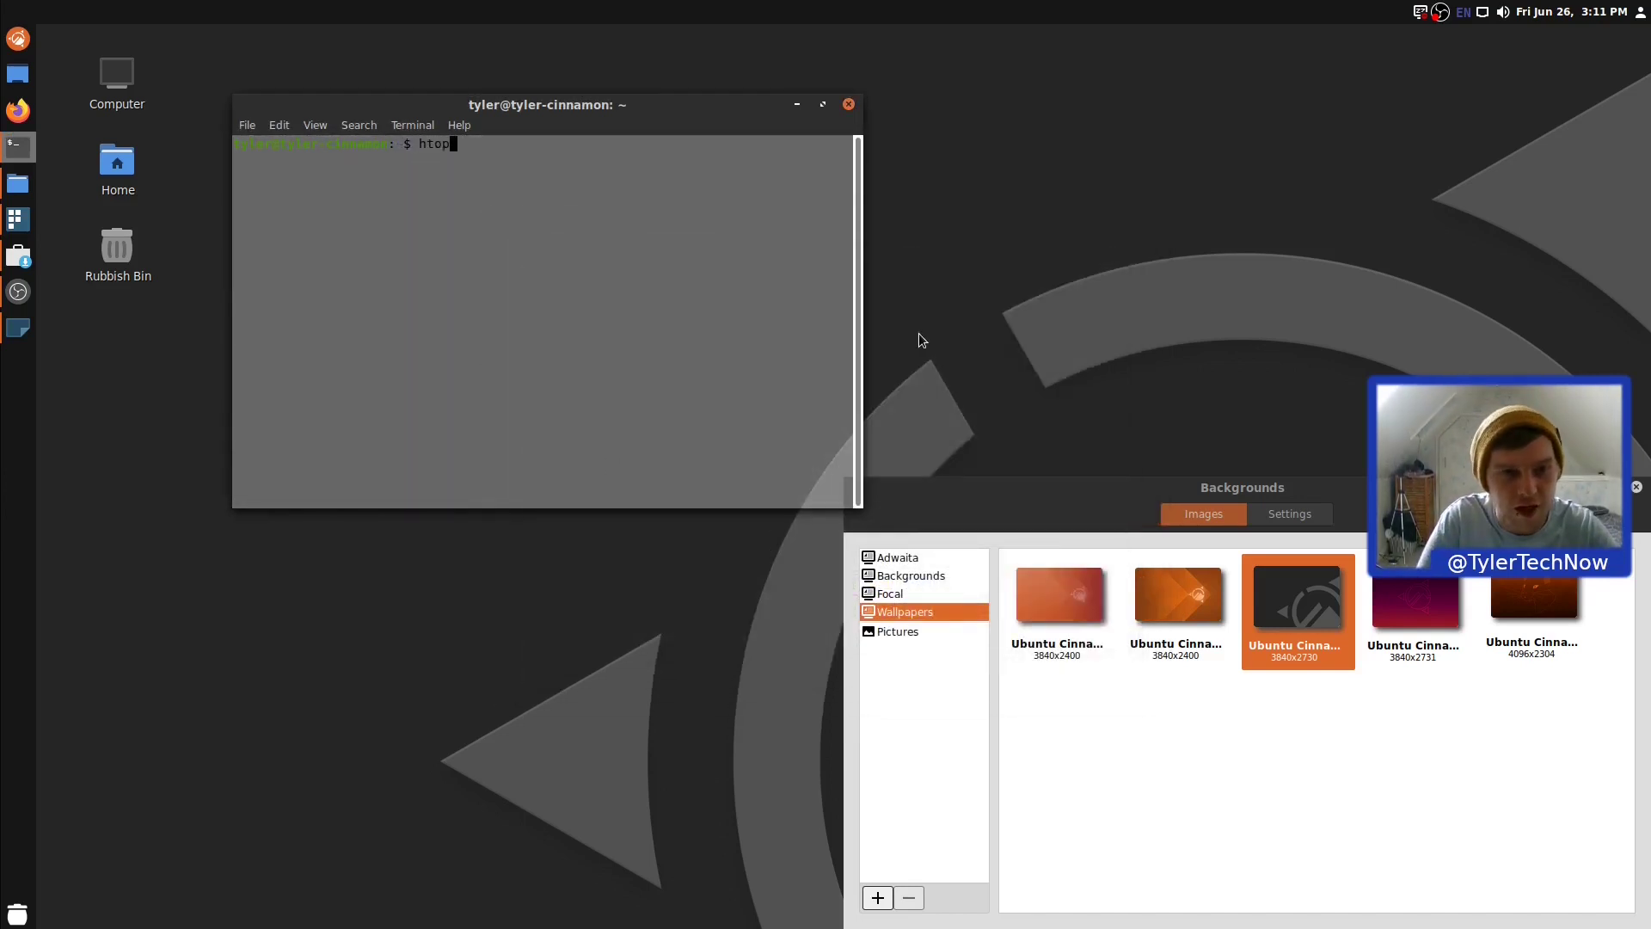
key(Return)
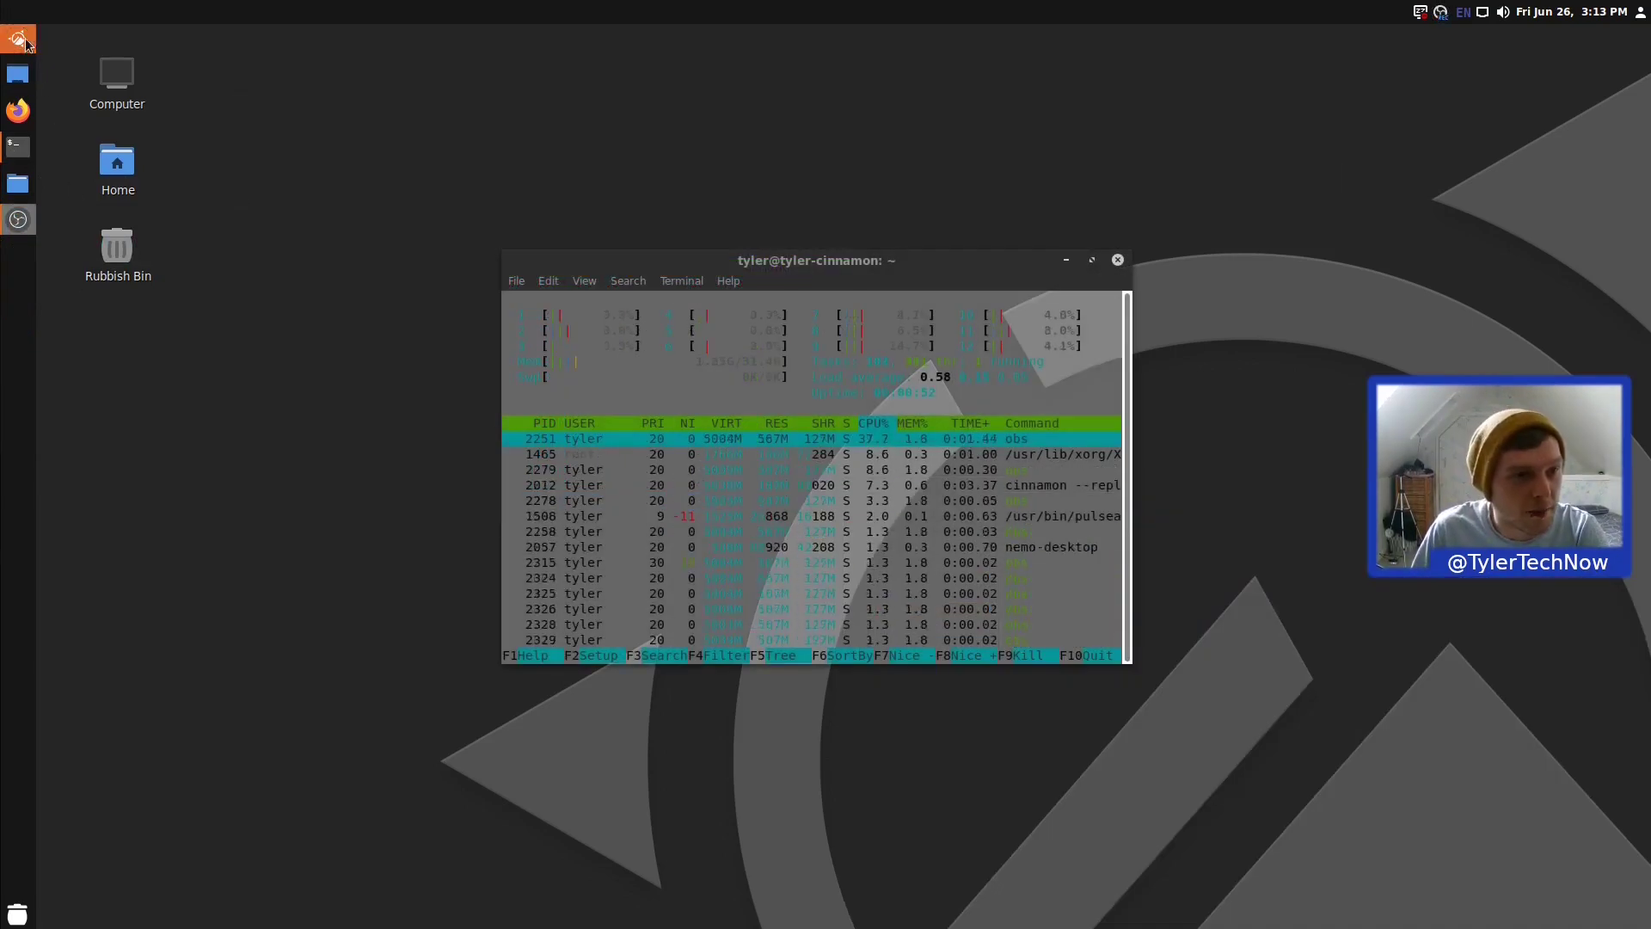
View the 15-13-15 screenshot from Home > Pictures zoomed to 200%, then close the viewer.
double_click(129, 172)
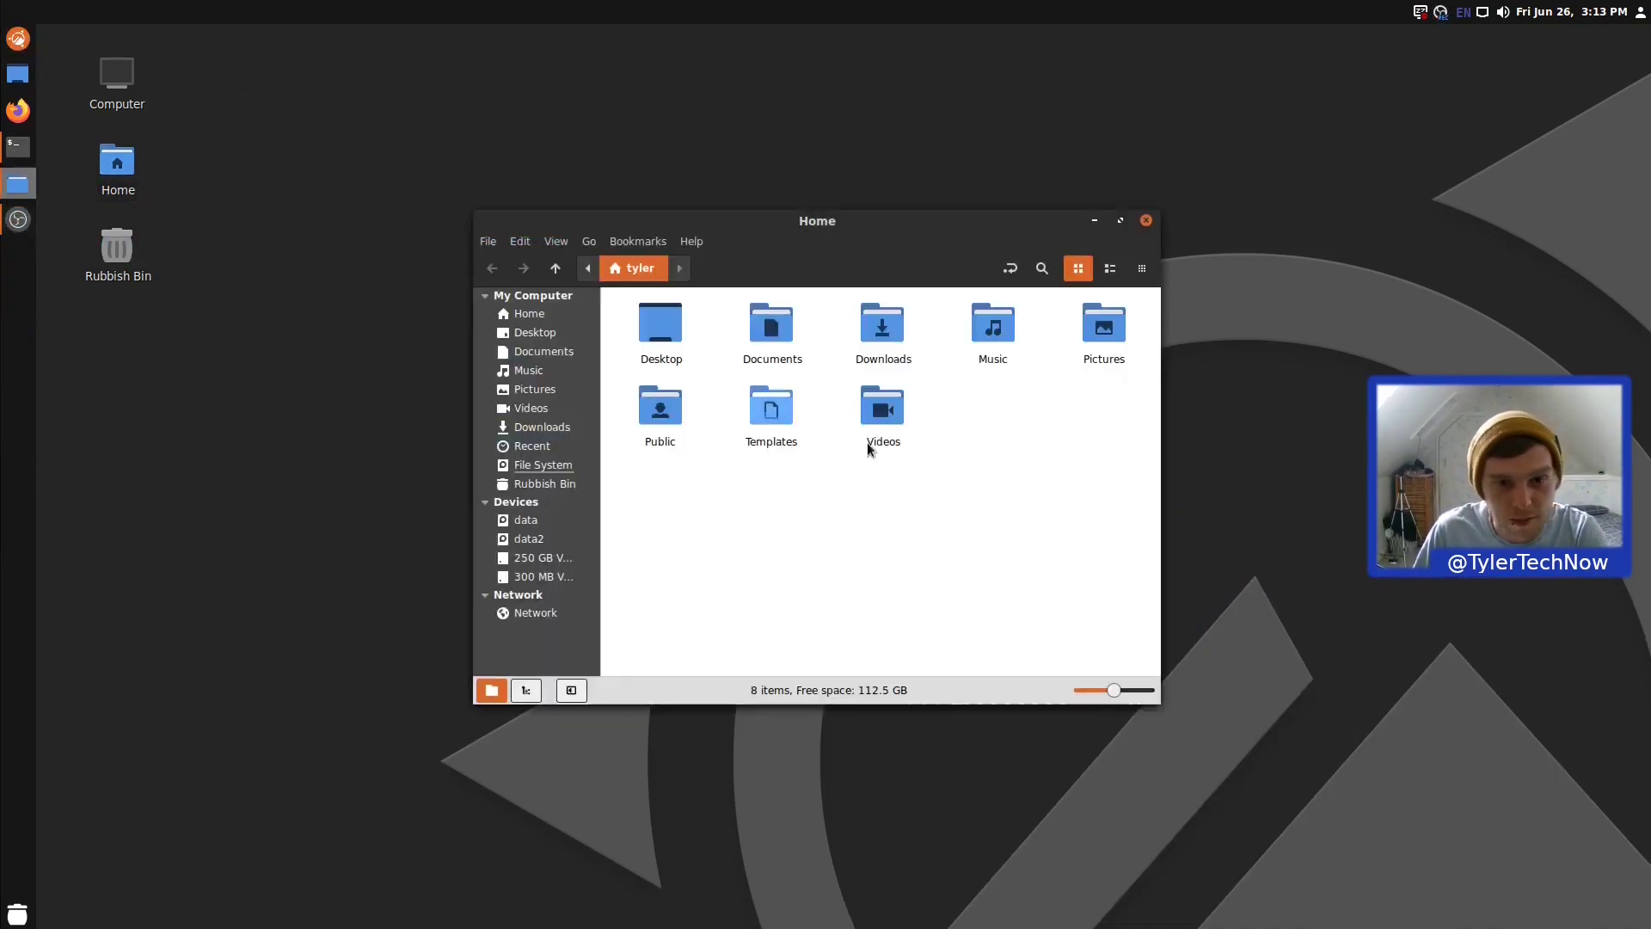
double_click(1098, 339)
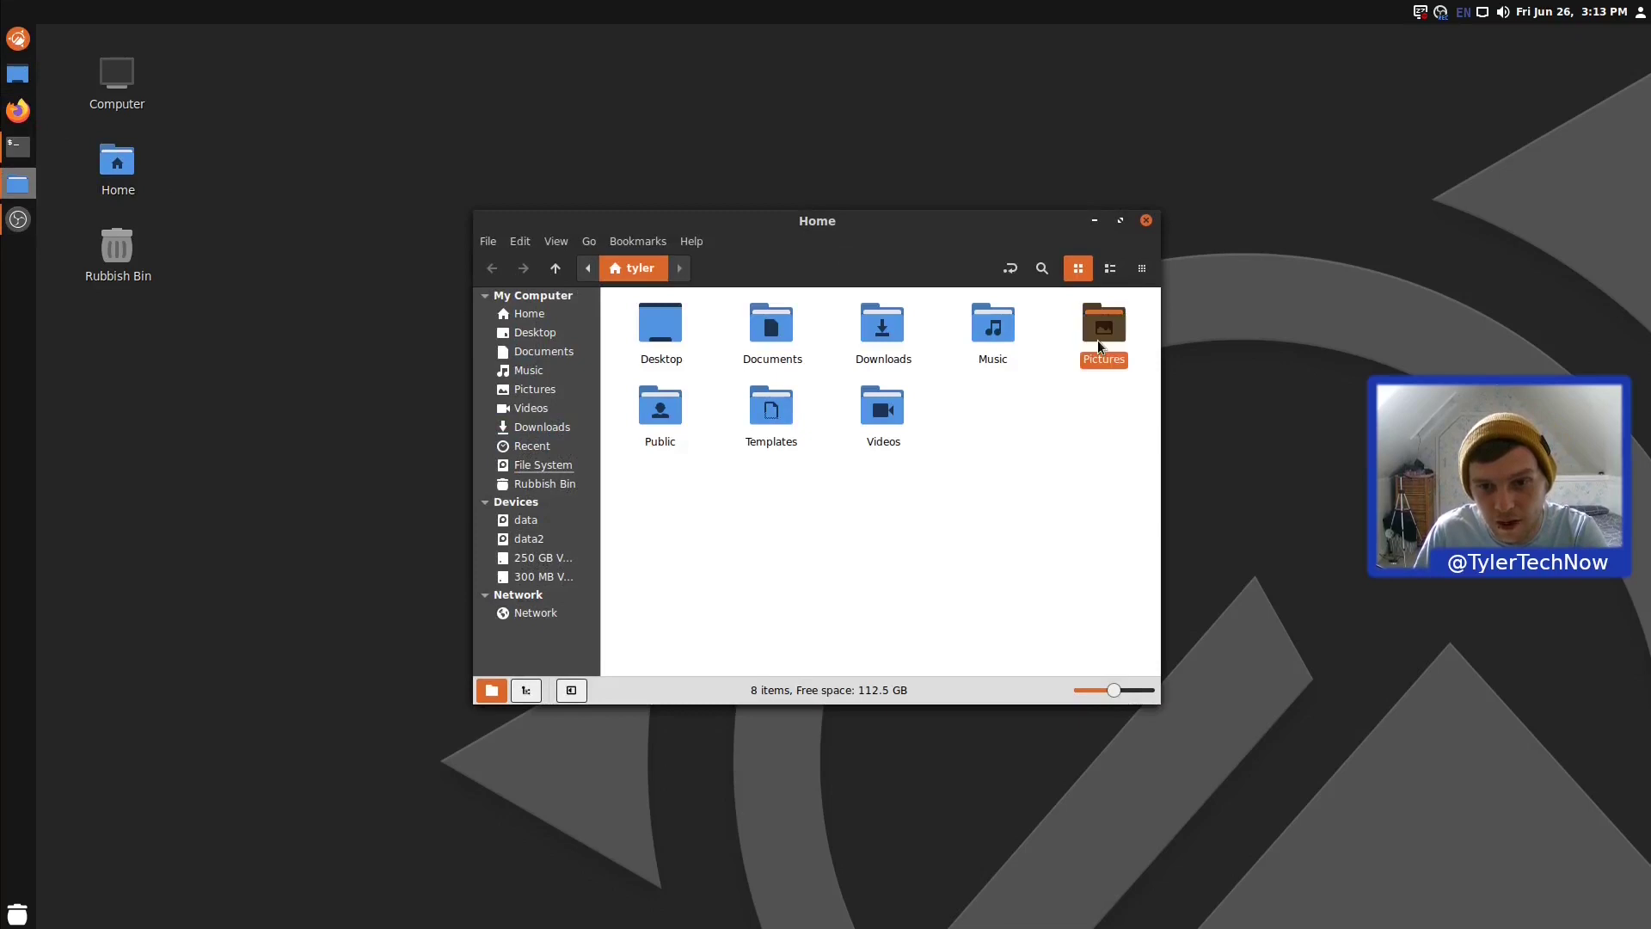
double_click(984, 334)
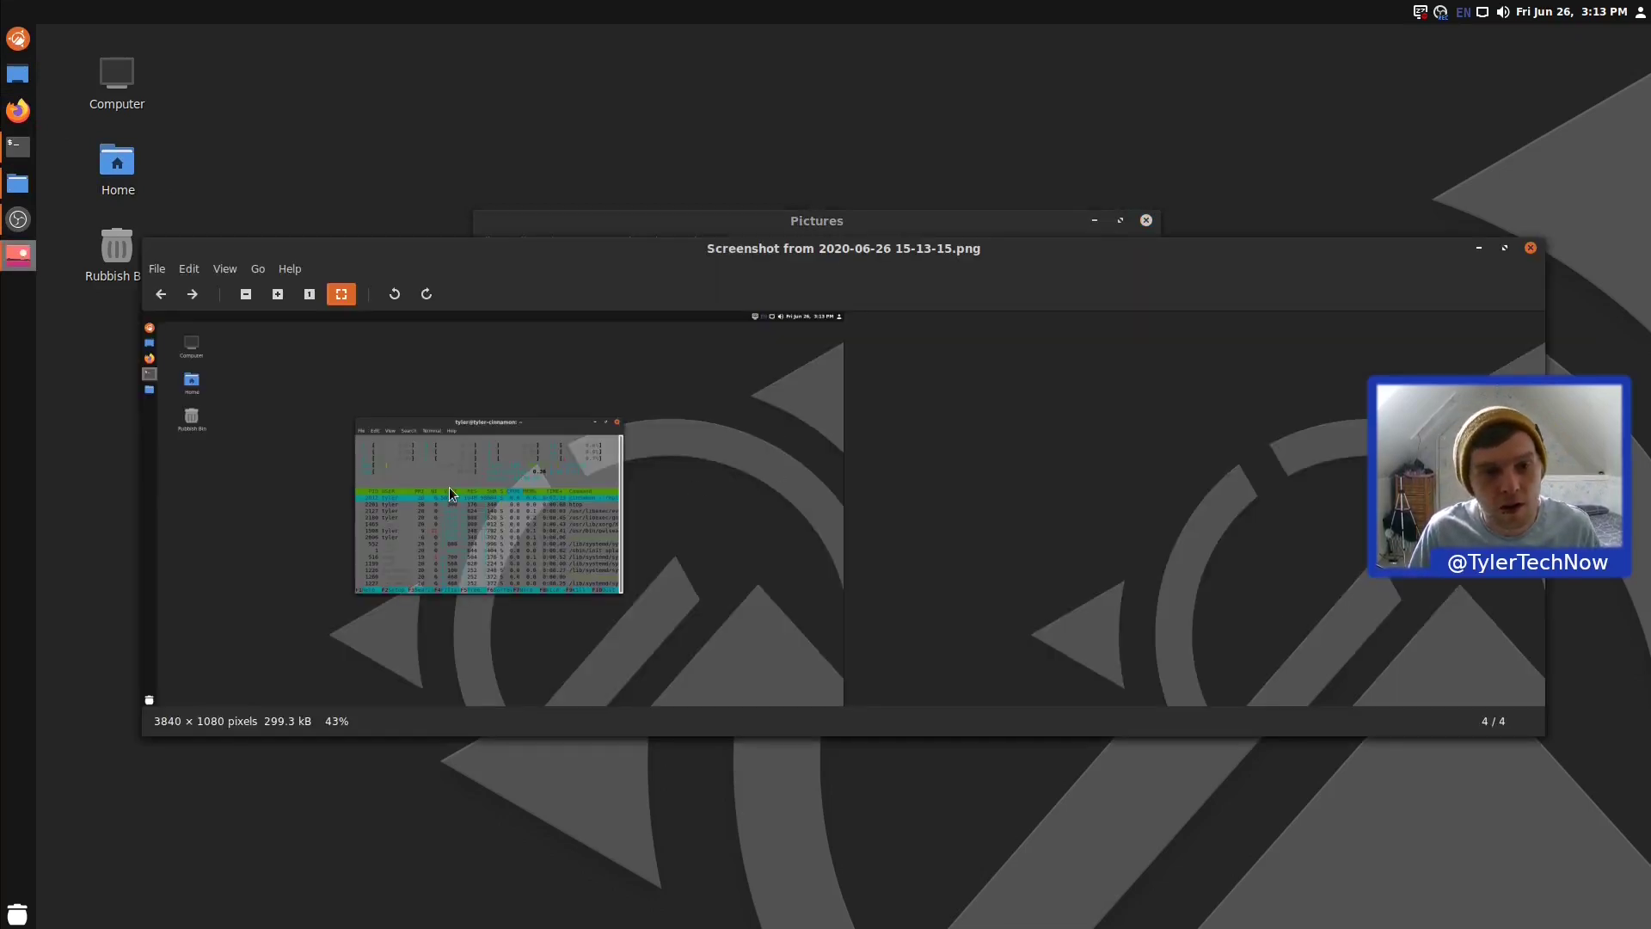
click(278, 295)
scroll(287, 311, up, 10)
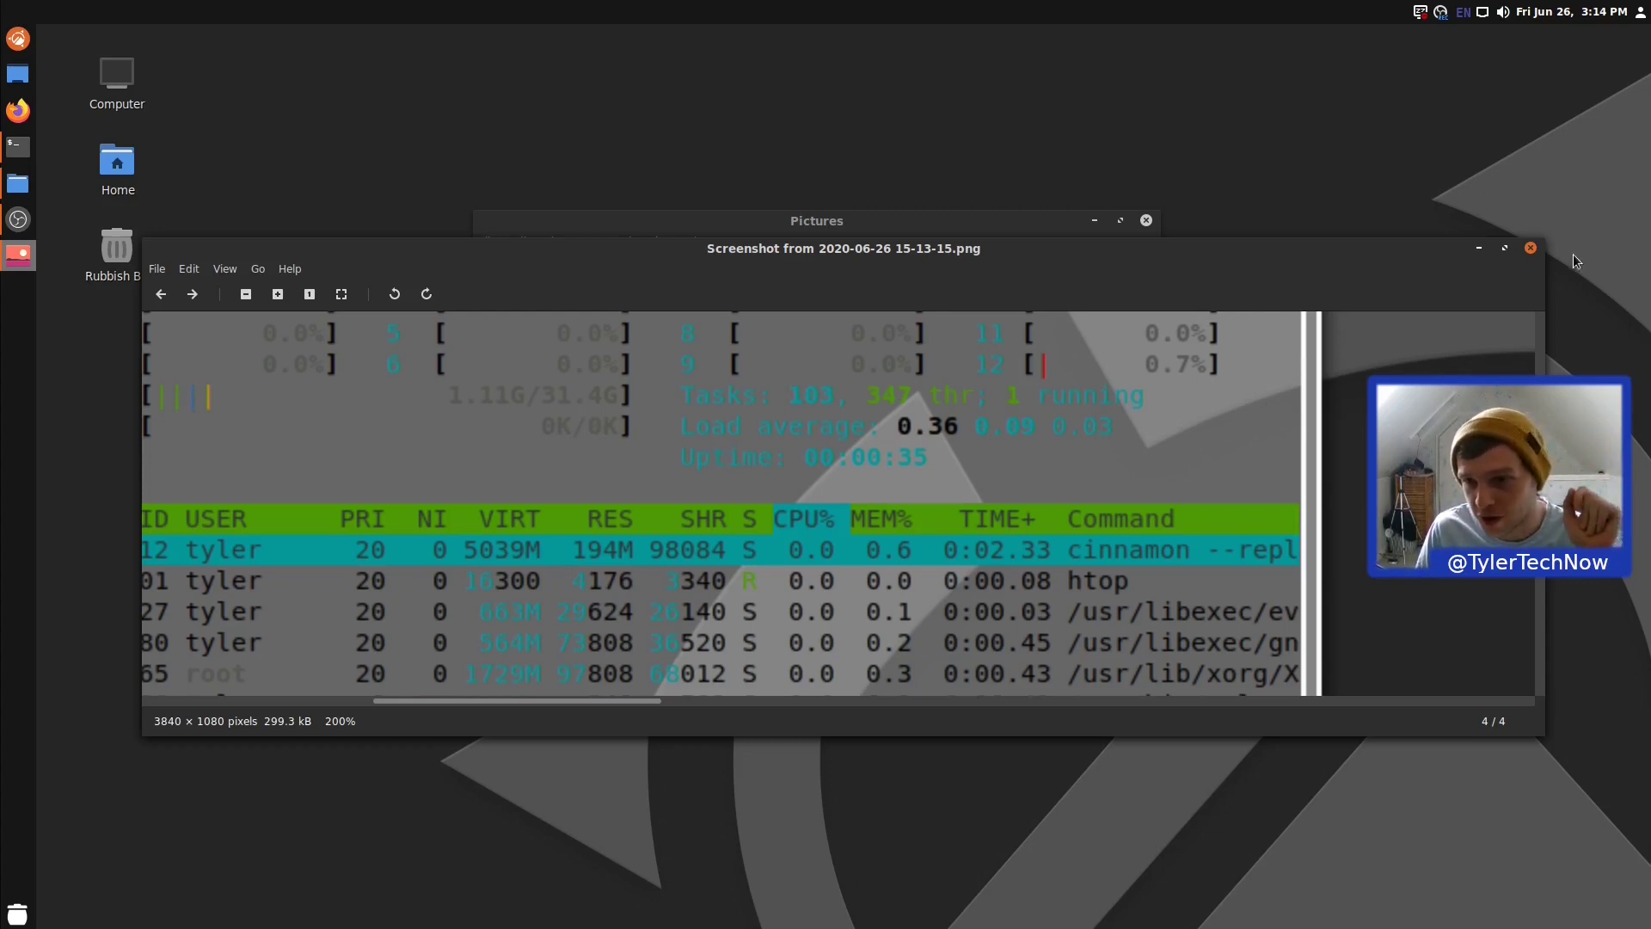
click(1530, 249)
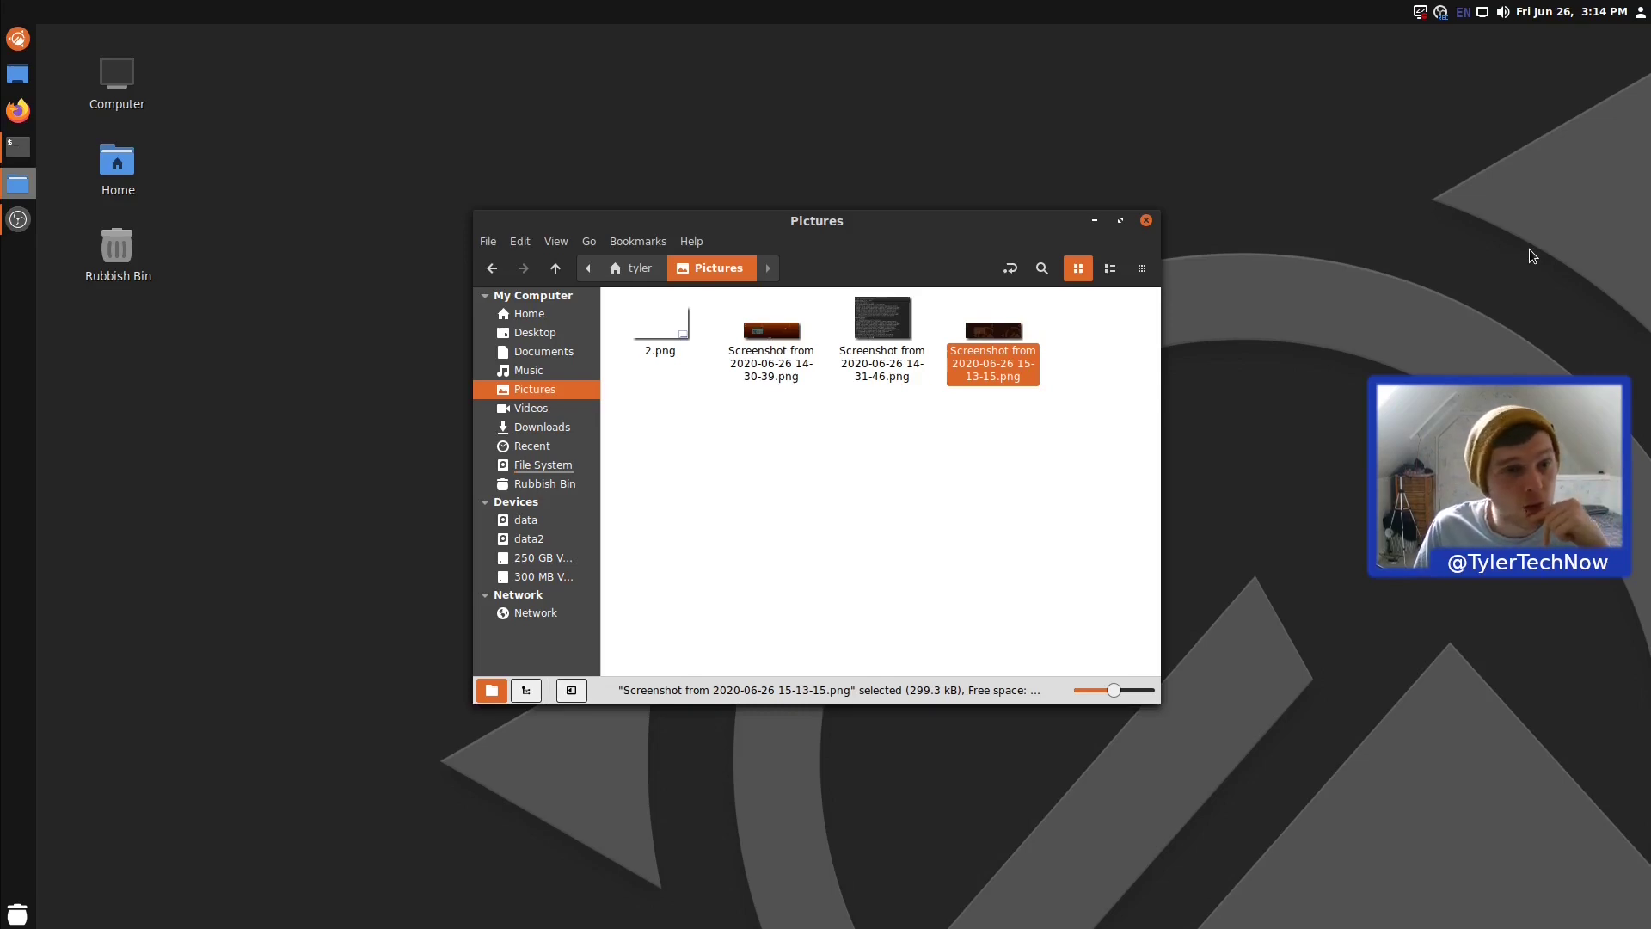
Place the Pictures window in the upper right and the htop terminal on the left.
drag(813, 215, 1180, 430)
drag(874, 261, 545, 245)
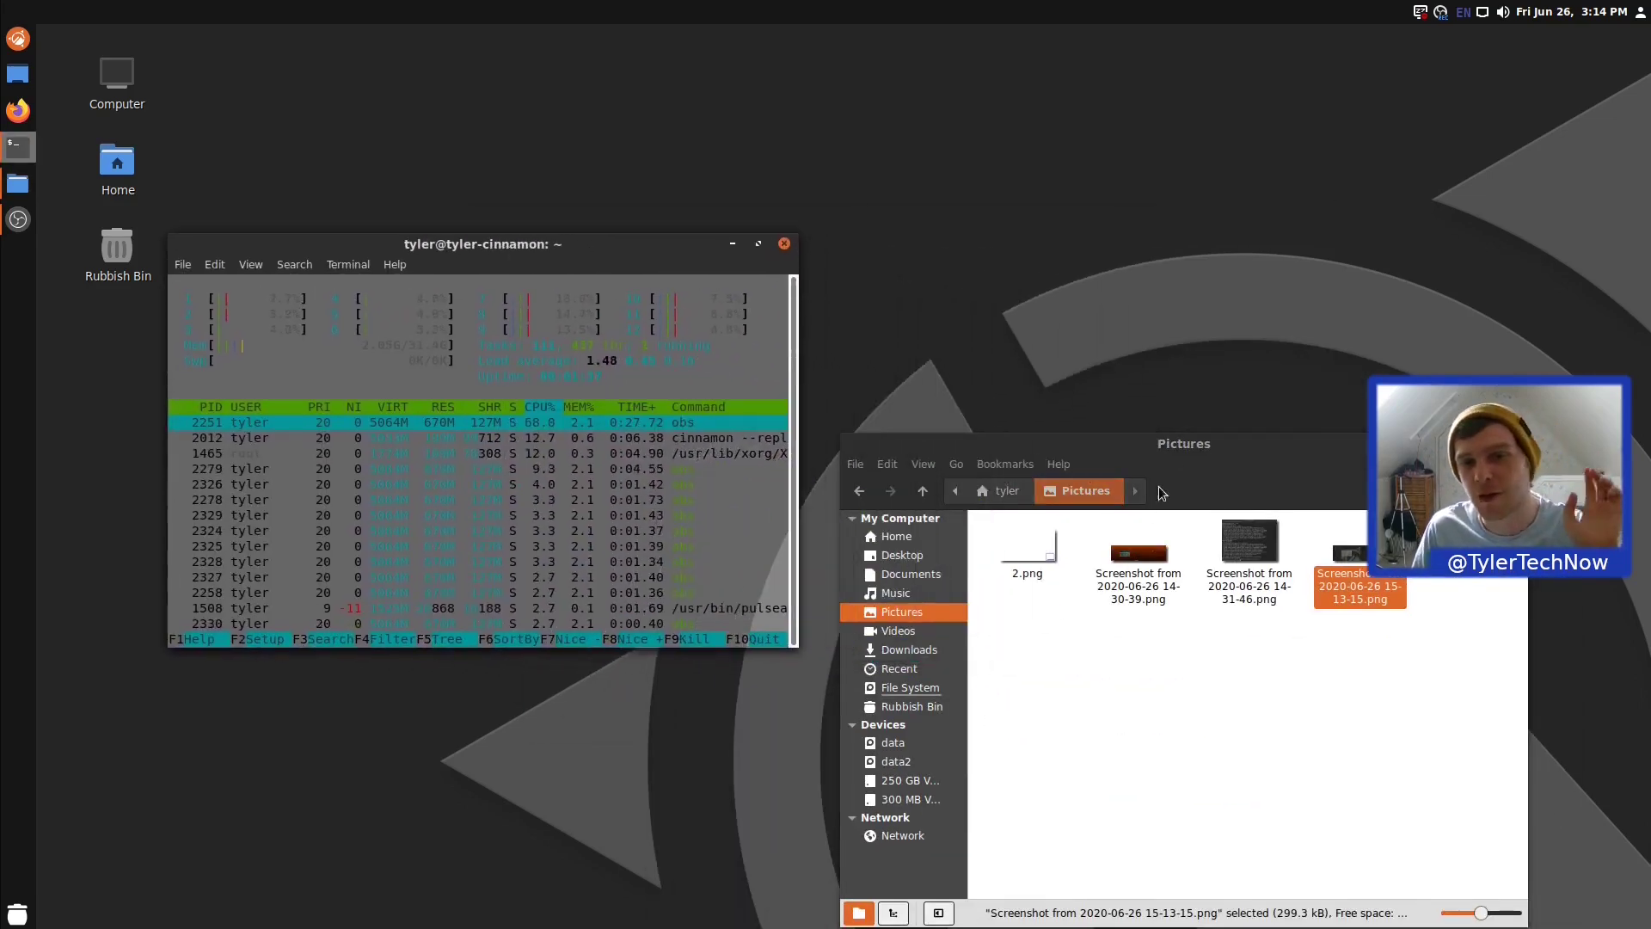
drag(1189, 451, 1179, 204)
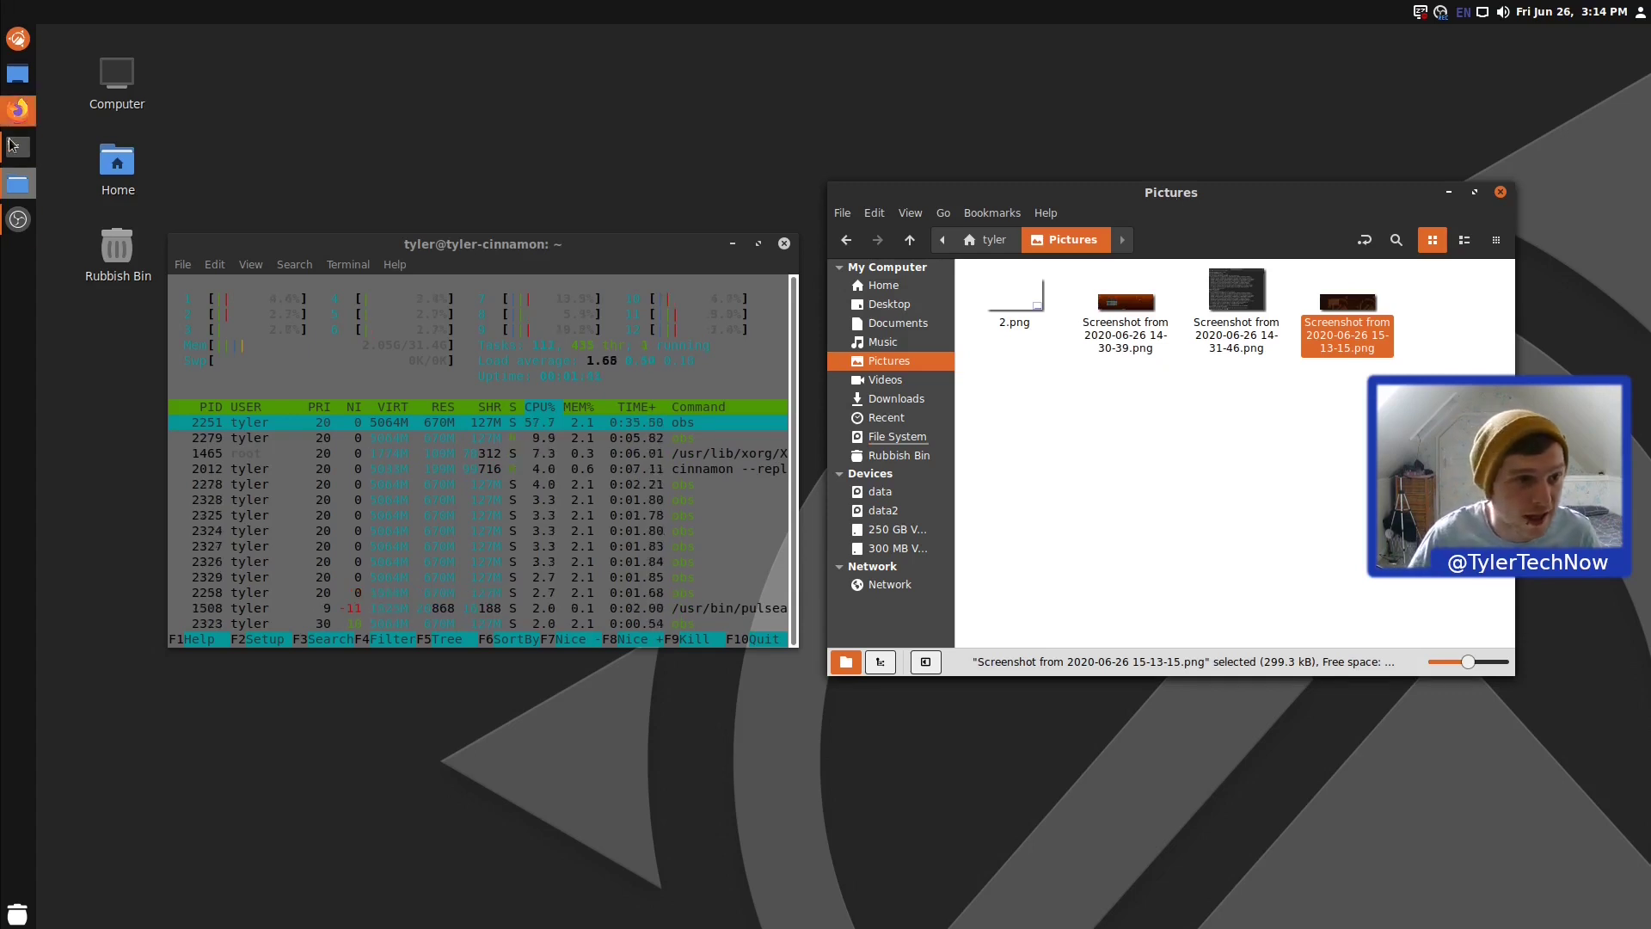
drag(523, 251, 482, 248)
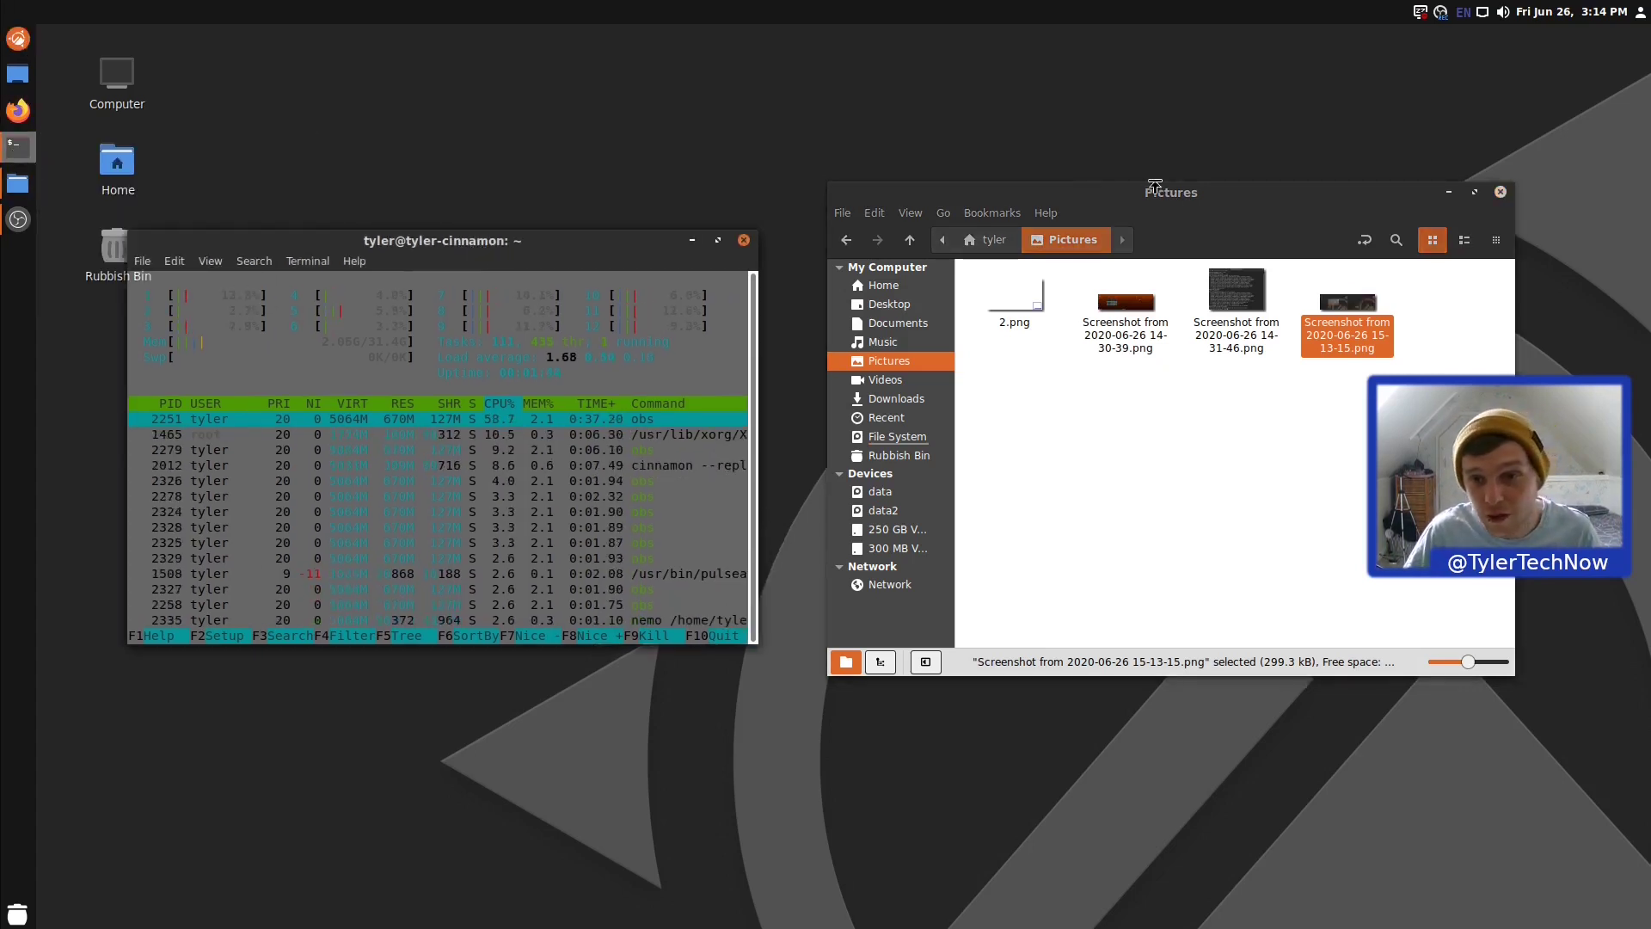